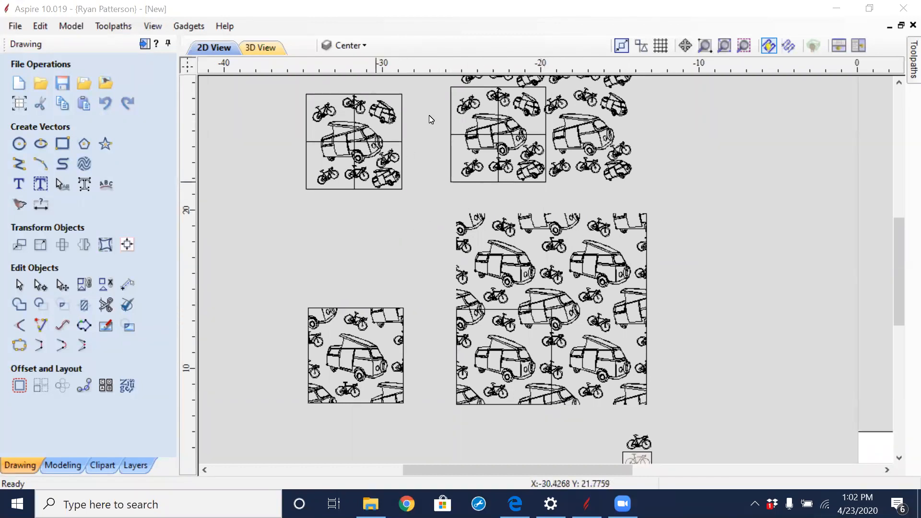
Move the single framed van-and-bicycle tile slightly closer to the repeated pattern beside it
{"action": "middle_click_drag", "start_coordinate": [413, 113], "coordinate": [420, 217]}
{"action": "left_click_drag", "start_coordinate": [428, 179], "coordinate": [295, 309]}
{"action": "left_click", "coordinate": [361, 243]}
{"action": "left_click_drag", "start_coordinate": [367, 236], "coordinate": [381, 230]}
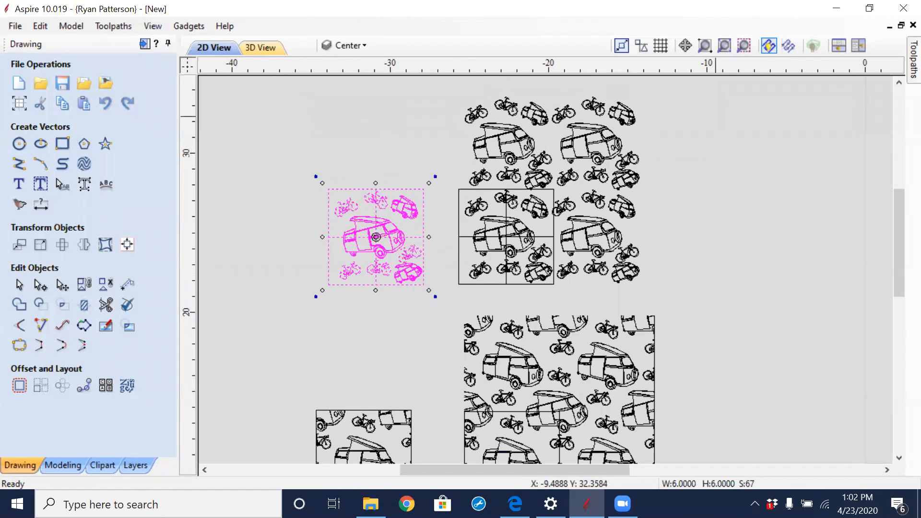
Examine the single tiles, the repeated patterns, the blank job area, and one grouped van and bicycle in the large pattern
{"action": "middle_click_drag", "start_coordinate": [377, 372], "coordinate": [376, 256]}
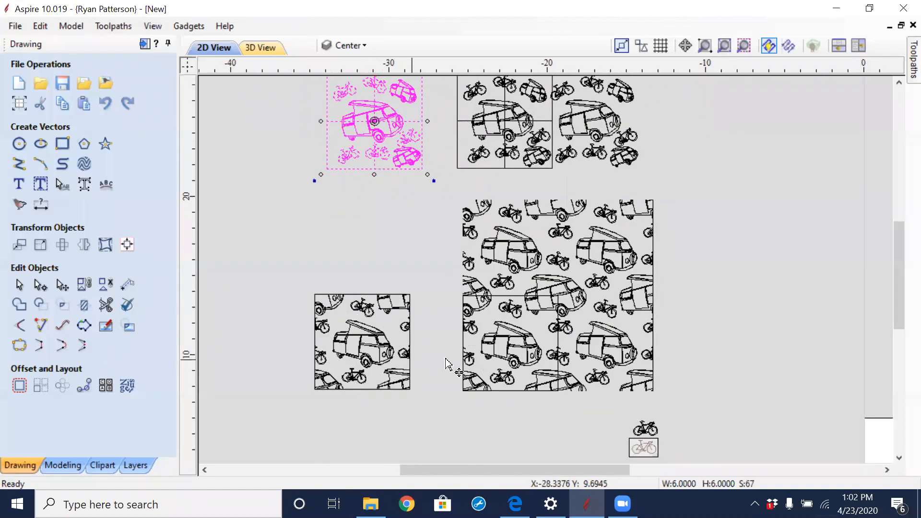
{"action": "middle_click_drag", "start_coordinate": [439, 213], "coordinate": [347, 290]}
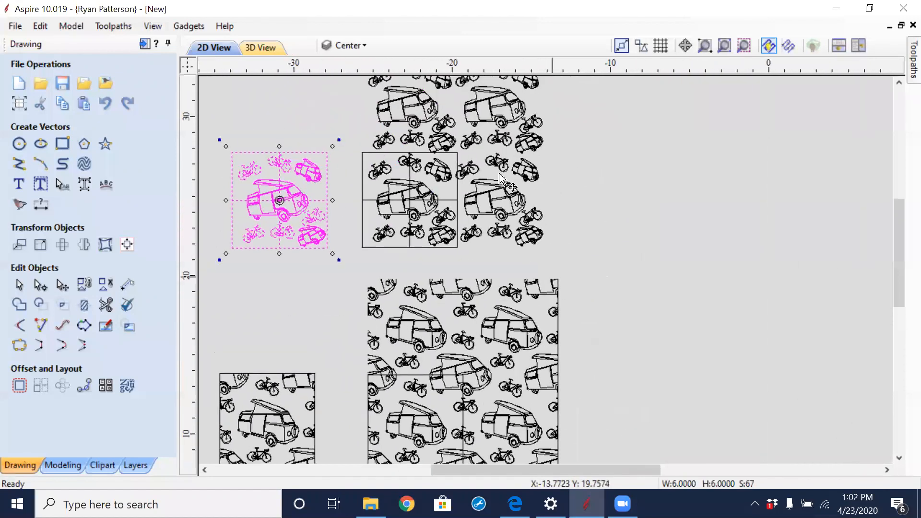
{"action": "scroll", "coordinate": [549, 279], "scroll_direction": "down", "scroll_amount": 1}
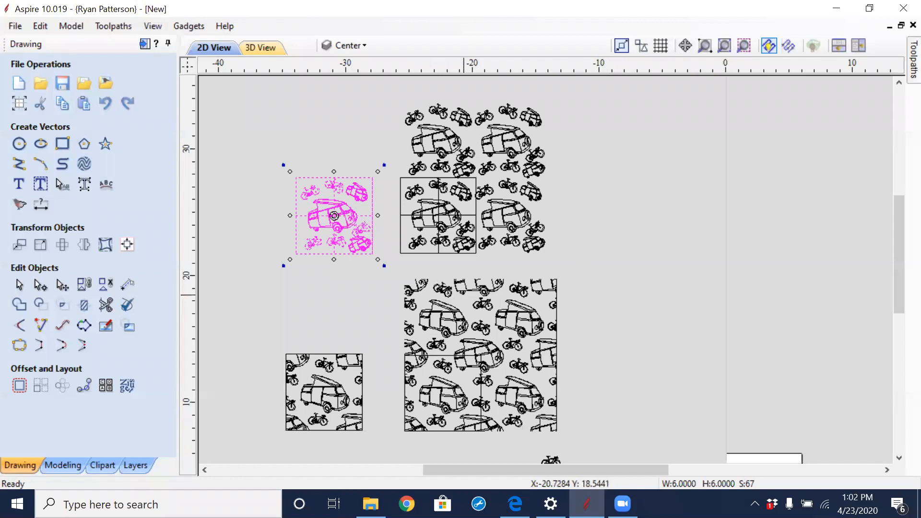
{"action": "middle_click_drag", "start_coordinate": [593, 303], "coordinate": [561, 215]}
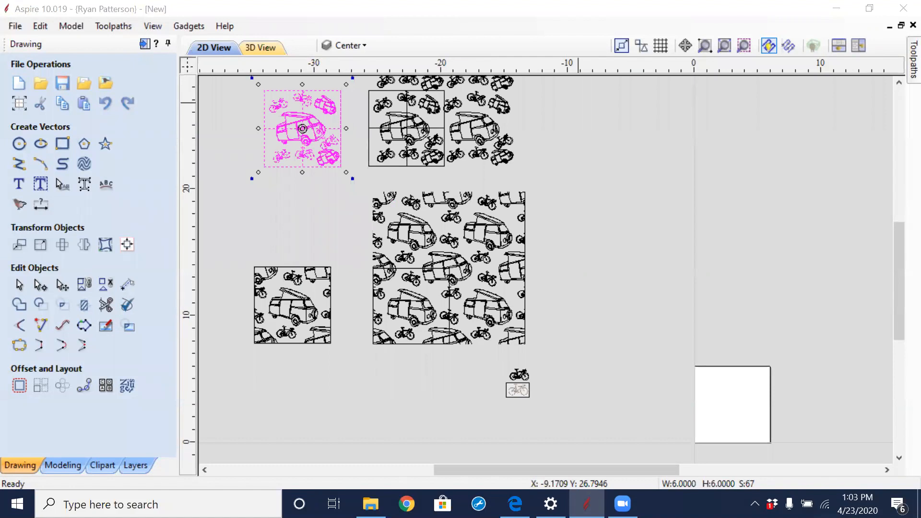
{"action": "middle_click_drag", "start_coordinate": [719, 308], "coordinate": [502, 100]}
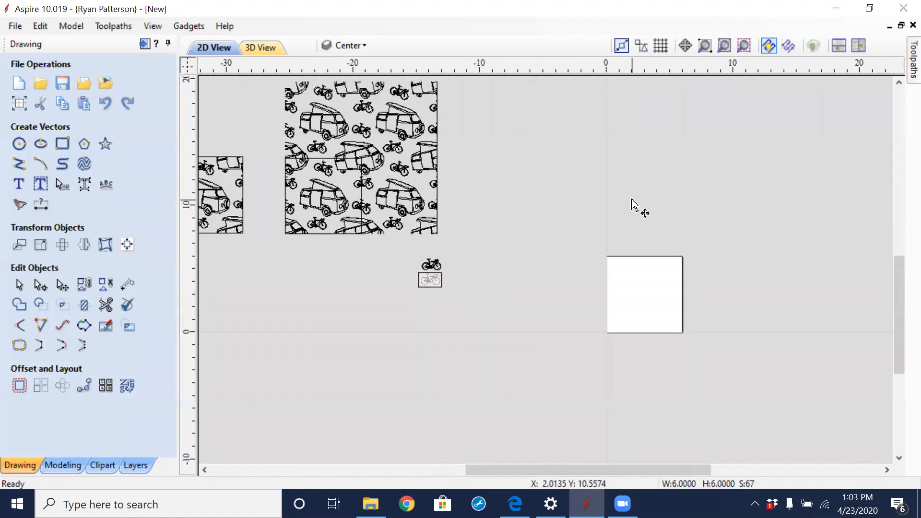
{"action": "scroll", "coordinate": [402, 201], "scroll_direction": "up", "scroll_amount": 5}
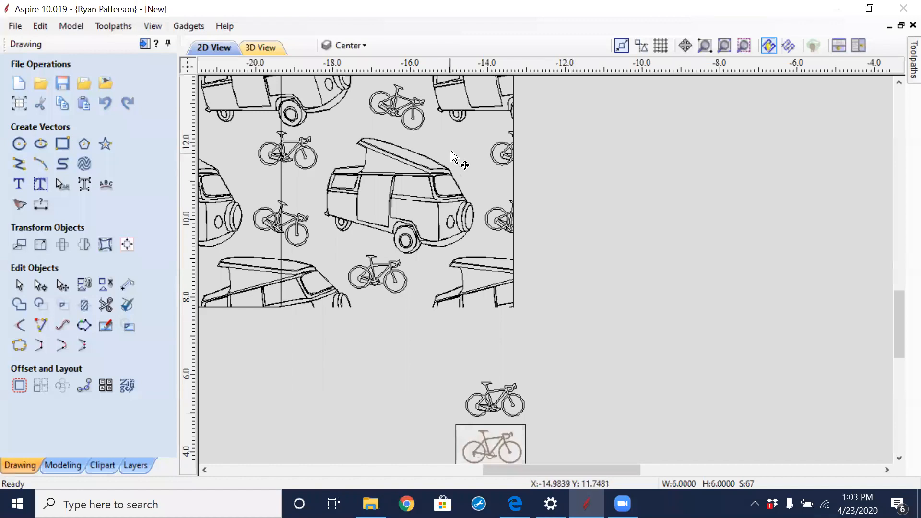
{"action": "left_click", "coordinate": [408, 206]}
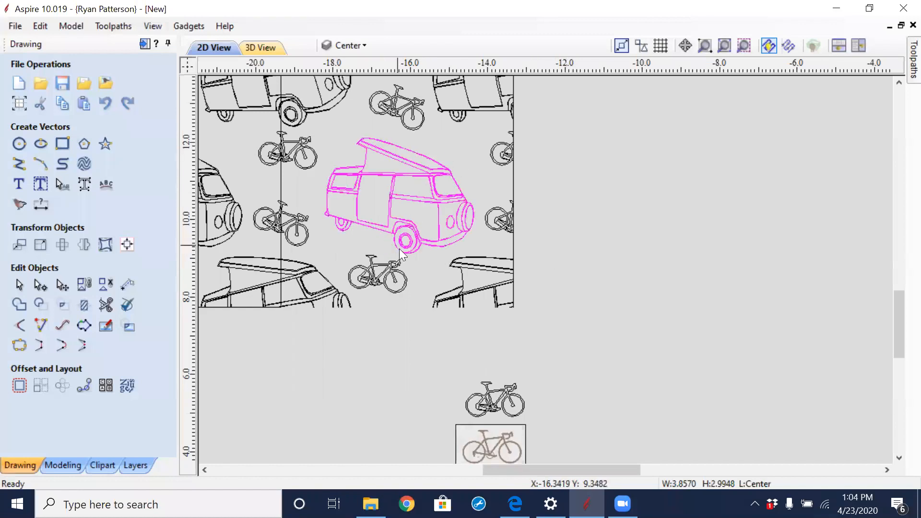
{"action": "left_click", "coordinate": [406, 366]}
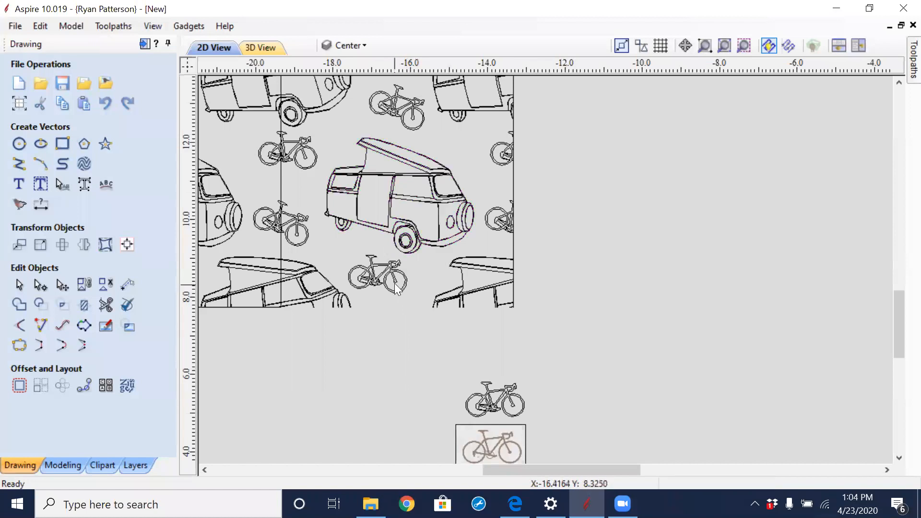
{"action": "scroll", "coordinate": [398, 290], "scroll_direction": "up", "scroll_amount": 2}
{"action": "scroll", "coordinate": [432, 278], "scroll_direction": "up", "scroll_amount": 1}
{"action": "left_click", "coordinate": [425, 287]}
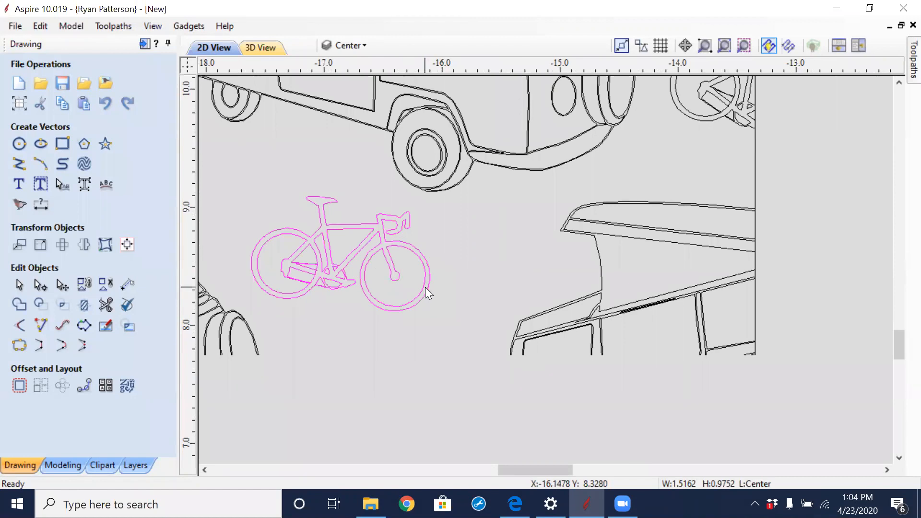
{"action": "scroll", "coordinate": [516, 357], "scroll_direction": "down", "scroll_amount": 3}
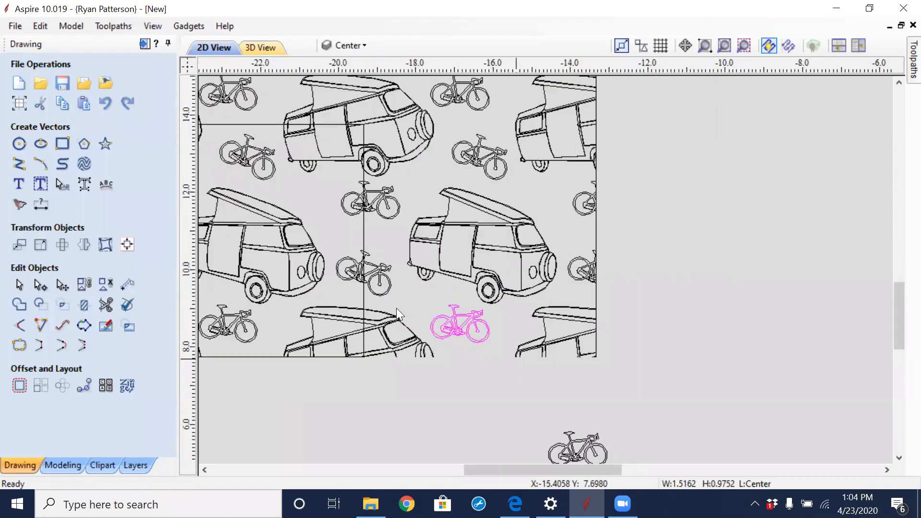
Move a whole camper van from the large repeated pattern into the blank white job area
{"action": "left_click", "coordinate": [487, 271]}
{"action": "scroll", "coordinate": [481, 268], "scroll_direction": "down", "scroll_amount": 4}
{"action": "left_click_drag", "start_coordinate": [489, 266], "coordinate": [728, 367]}
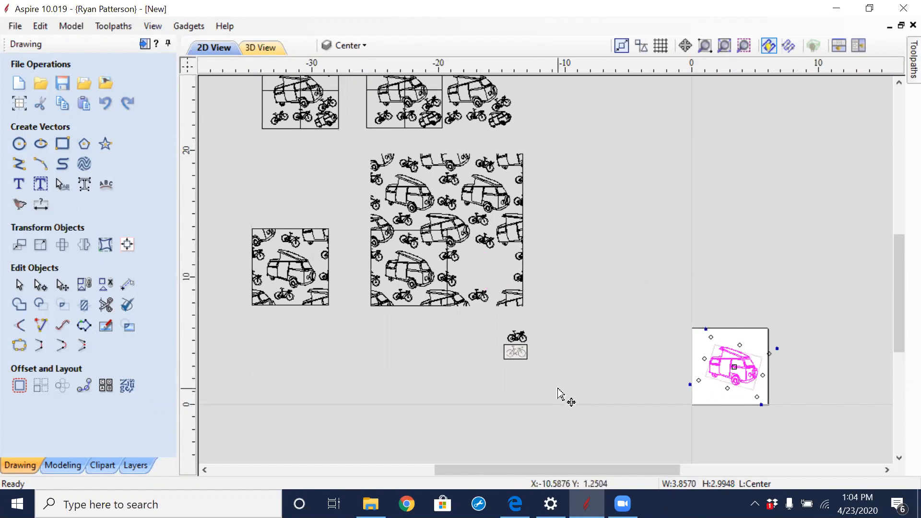
Compare the traced bicycle outlines with the source bicycle bitmap below them, including the frame, wheels and pedal details
{"action": "middle_click_drag", "start_coordinate": [703, 393], "coordinate": [480, 348]}
{"action": "scroll", "coordinate": [286, 280], "scroll_direction": "up", "scroll_amount": 3}
{"action": "scroll", "coordinate": [331, 318], "scroll_direction": "up", "scroll_amount": 6}
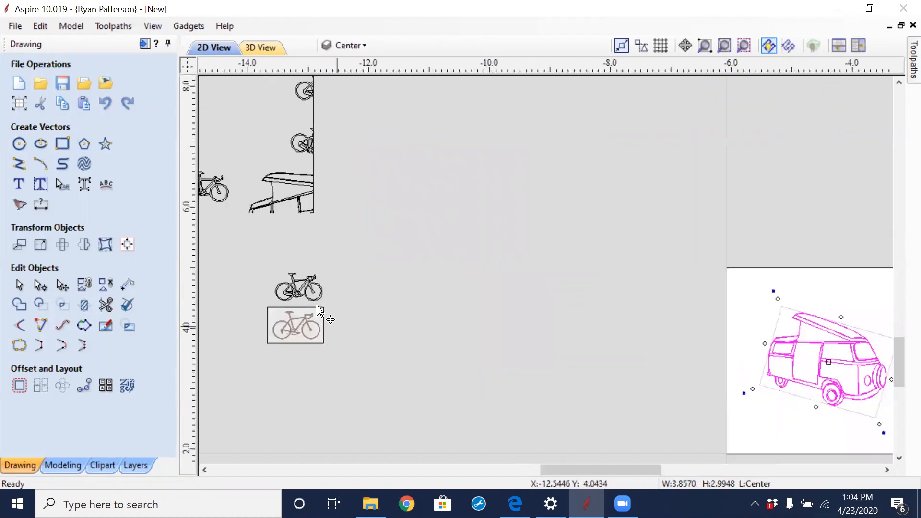
{"action": "scroll", "coordinate": [408, 260], "scroll_direction": "up", "scroll_amount": 2}
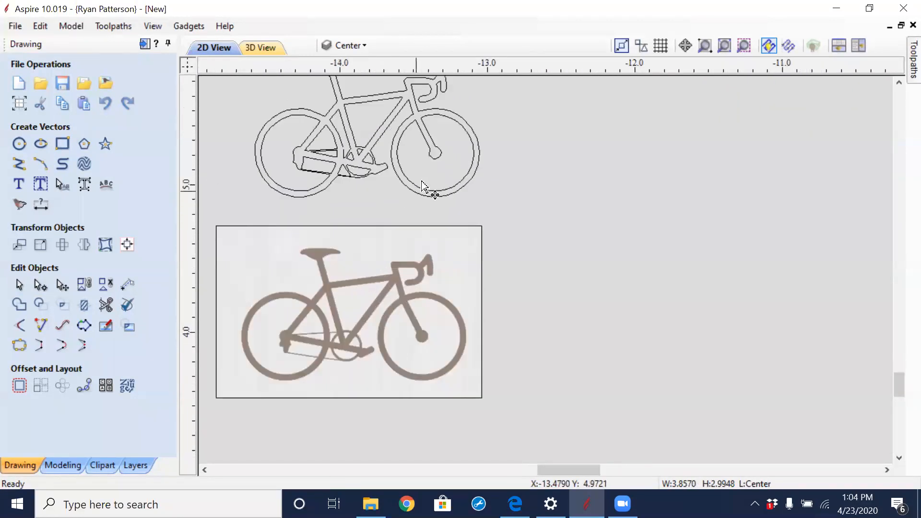
{"action": "left_click", "coordinate": [391, 192]}
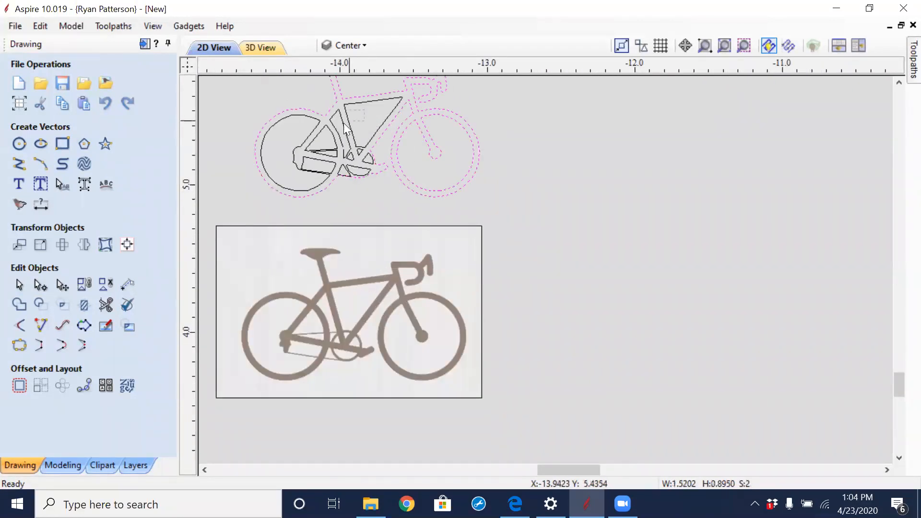
{"action": "left_click", "coordinate": [360, 315]}
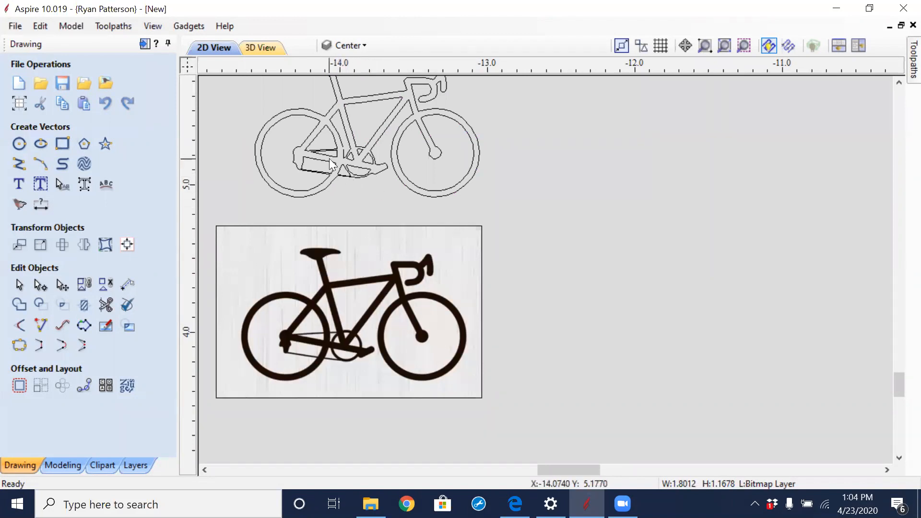
{"action": "scroll", "coordinate": [329, 158], "scroll_direction": "up", "scroll_amount": 4}
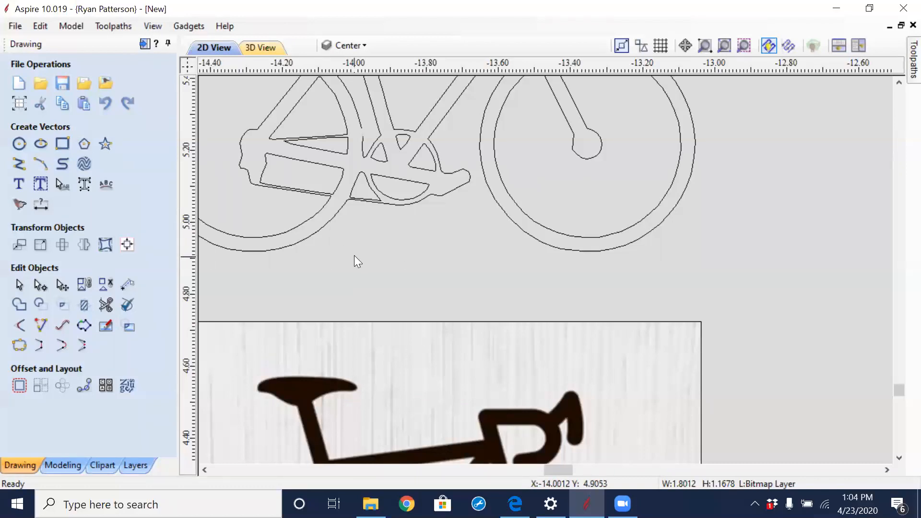
{"action": "scroll", "coordinate": [355, 258], "scroll_direction": "down", "scroll_amount": 1}
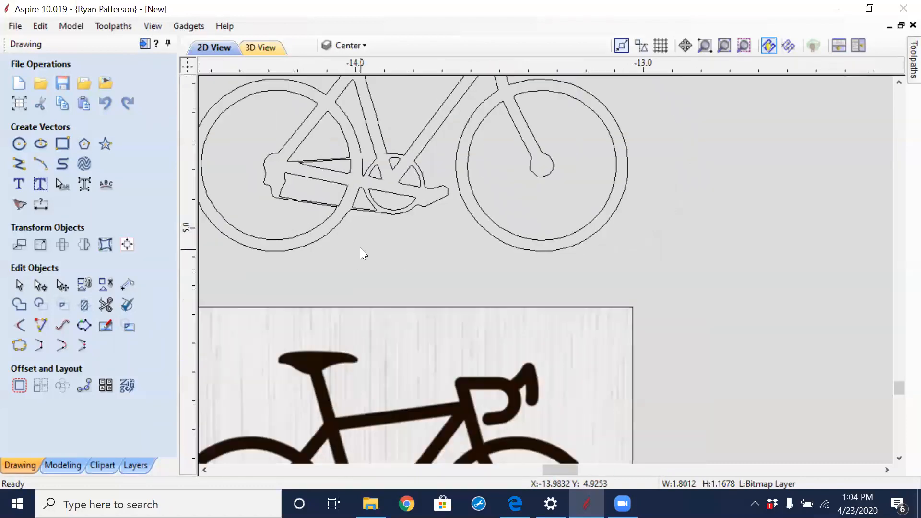
{"action": "left_click", "coordinate": [534, 173]}
{"action": "left_click", "coordinate": [518, 185]}
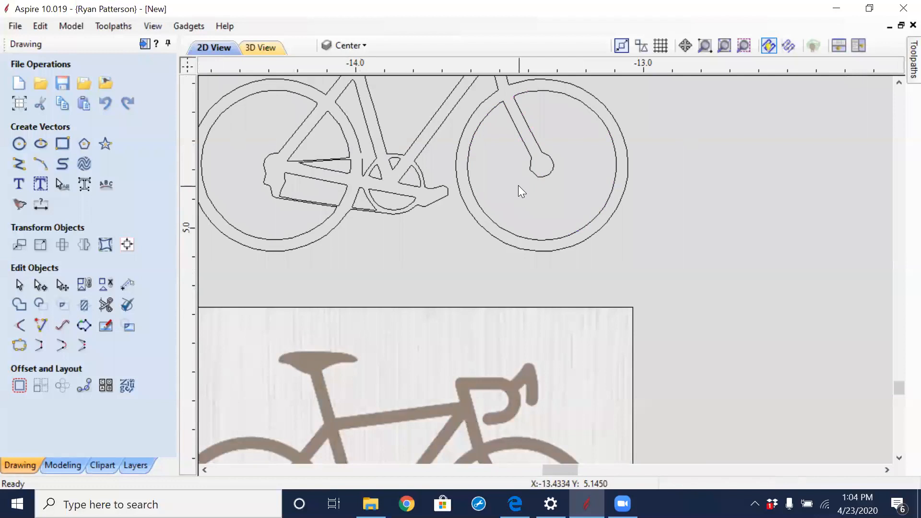
{"action": "scroll", "coordinate": [516, 185], "scroll_direction": "down", "scroll_amount": 3}
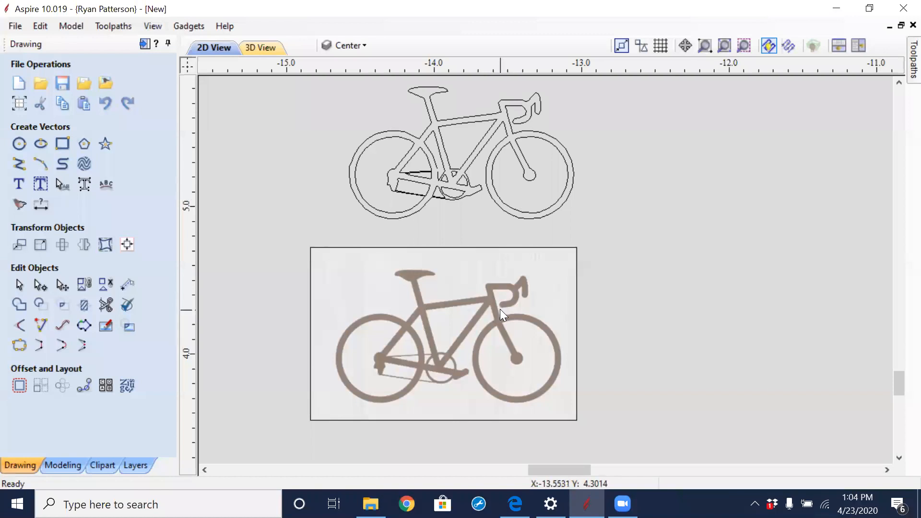
{"action": "left_click", "coordinate": [468, 304]}
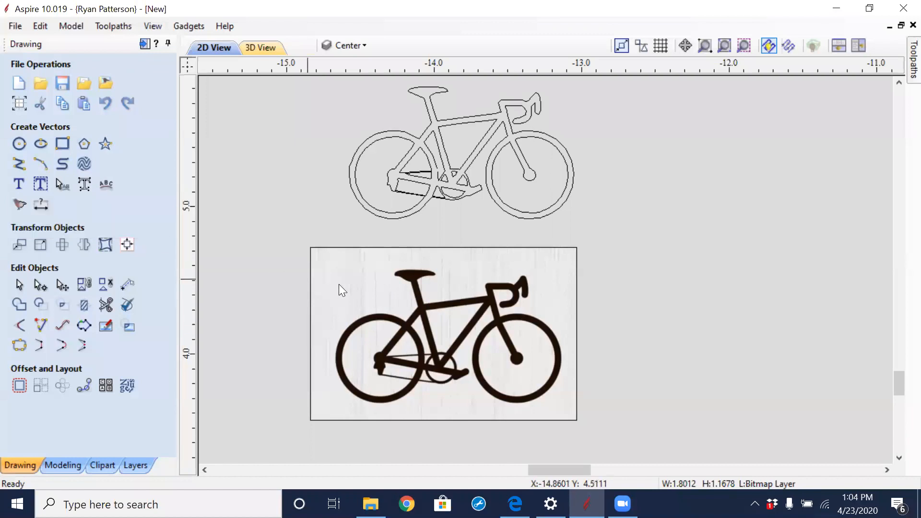
{"action": "left_click", "coordinate": [635, 230]}
Try moving the ungrouped bicycle outlines away from above the bitmap, and undo the move
{"action": "scroll", "coordinate": [633, 230], "scroll_direction": "down", "scroll_amount": 3}
{"action": "middle_click_drag", "start_coordinate": [627, 203], "coordinate": [429, 239]}
{"action": "scroll", "coordinate": [422, 236], "scroll_direction": "down", "scroll_amount": 3}
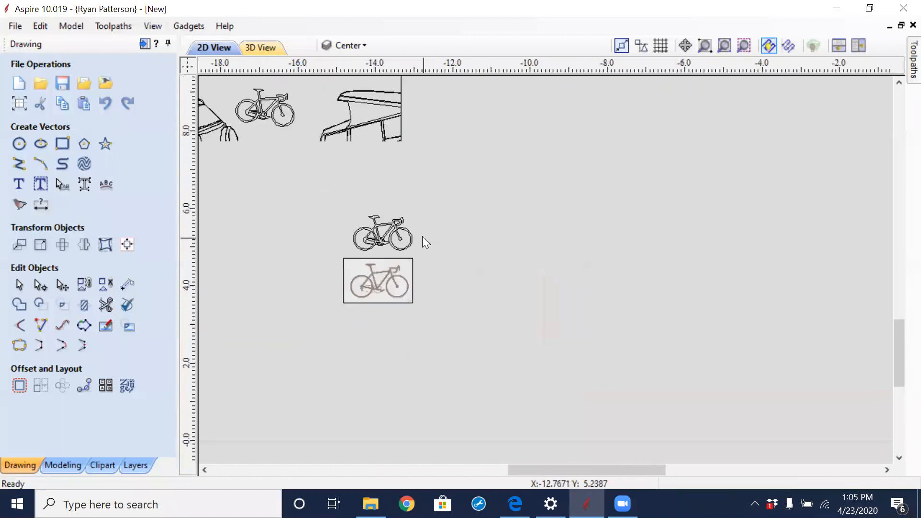
{"action": "left_click", "coordinate": [387, 239]}
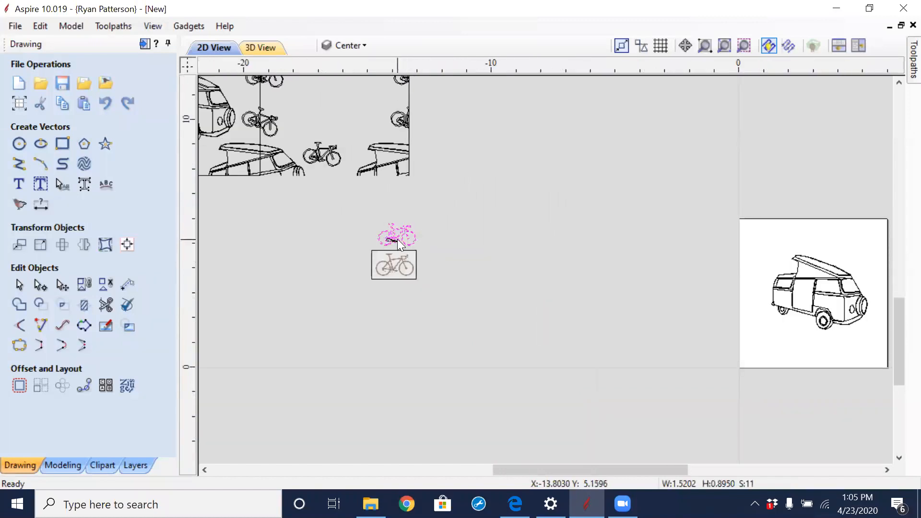
{"action": "left_click", "coordinate": [417, 231]}
{"action": "scroll", "coordinate": [405, 238], "scroll_direction": "up", "scroll_amount": 5}
{"action": "left_click_drag", "start_coordinate": [476, 143], "coordinate": [257, 285]}
{"action": "left_click", "coordinate": [448, 192]}
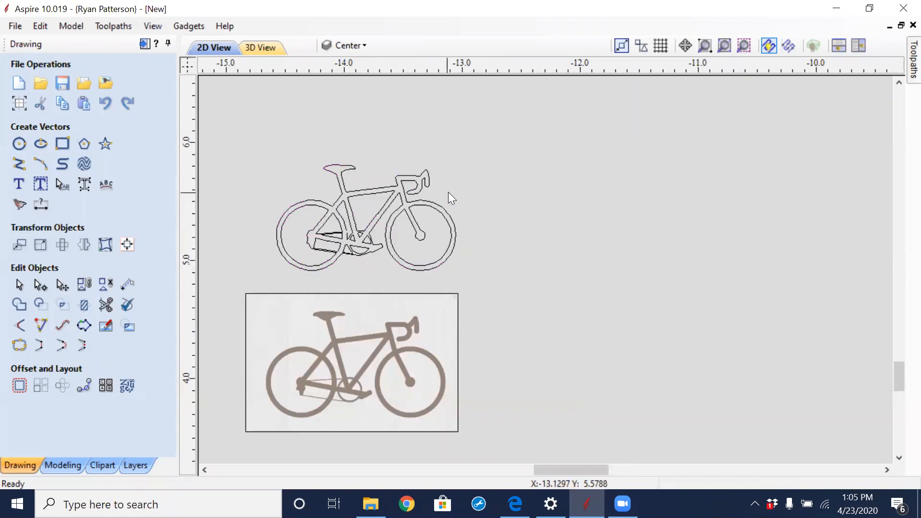
{"action": "left_click", "coordinate": [428, 225]}
{"action": "left_click", "coordinate": [387, 160]}
{"action": "left_click", "coordinate": [320, 241]}
{"action": "left_click_drag", "start_coordinate": [325, 239], "coordinate": [527, 250]}
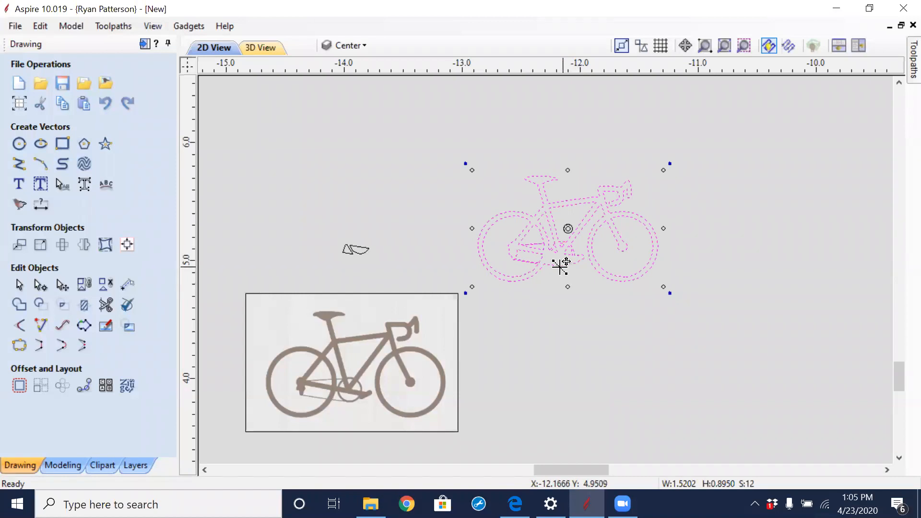
{"action": "key", "text": "ctrl+z"}
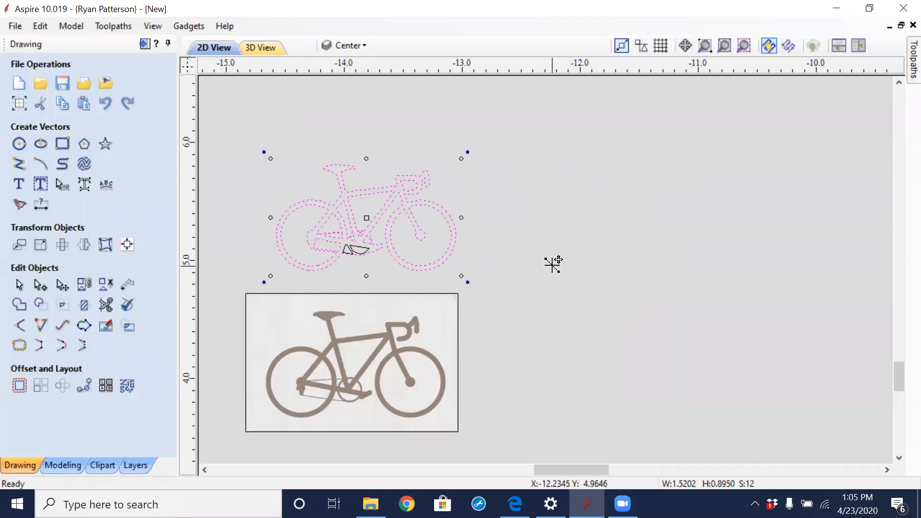
Group all the traced bicycle outlines above the bitmap into one object
{"action": "left_click", "coordinate": [503, 145]}
{"action": "left_click_drag", "start_coordinate": [502, 145], "coordinate": [255, 278]}
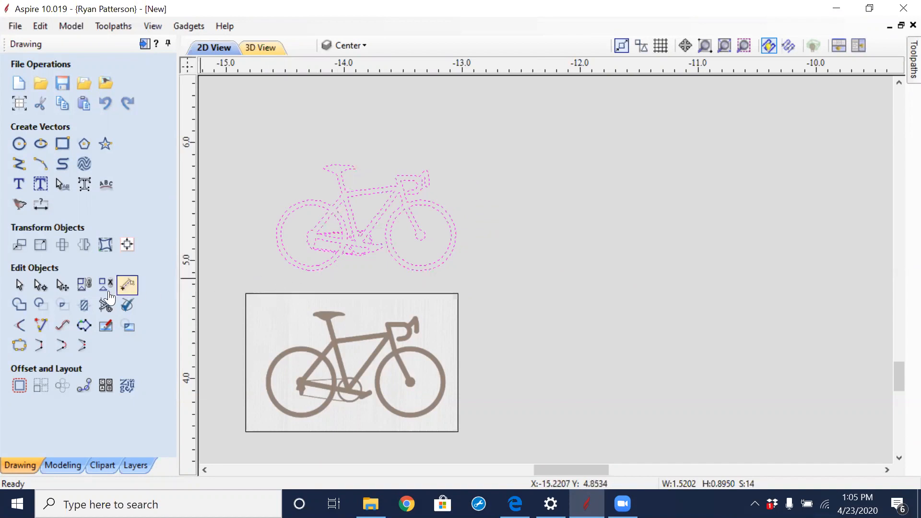
{"action": "left_click", "coordinate": [82, 293]}
{"action": "left_click", "coordinate": [246, 146]}
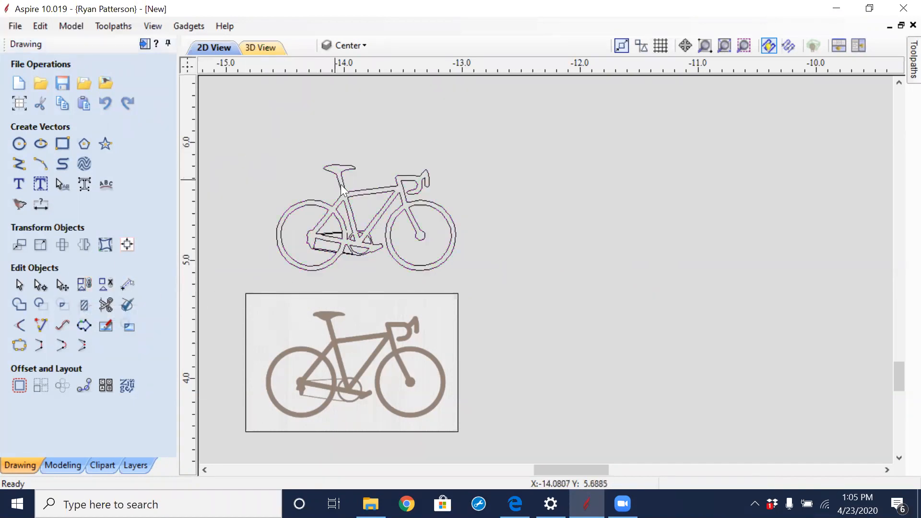
{"action": "left_click", "coordinate": [364, 191]}
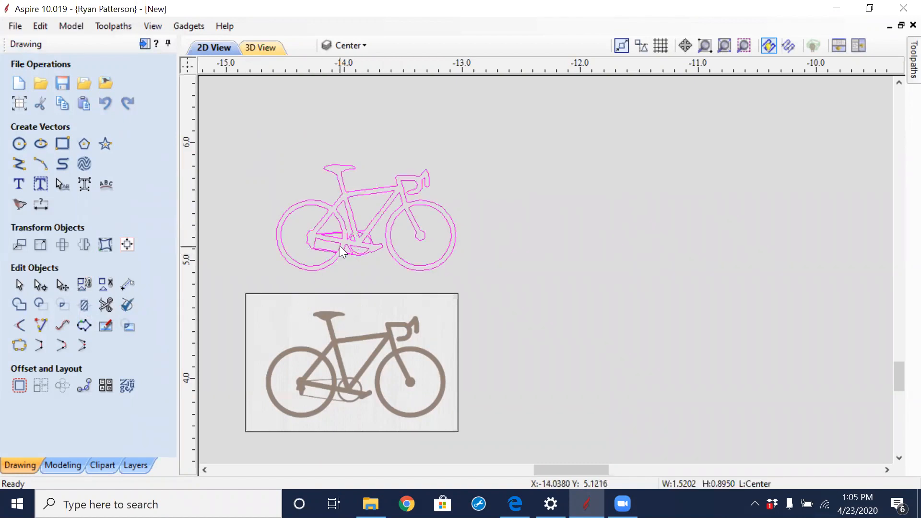
Move the grouped bicycle into the white job area, above the camper van's raised roof
{"action": "scroll", "coordinate": [332, 207], "scroll_direction": "down", "scroll_amount": 3}
{"action": "left_click", "coordinate": [341, 213]}
{"action": "left_click_drag", "start_coordinate": [340, 213], "coordinate": [758, 214]}
{"action": "middle_click_drag", "start_coordinate": [801, 233], "coordinate": [566, 212]}
{"action": "left_click_drag", "start_coordinate": [533, 188], "coordinate": [506, 191]}
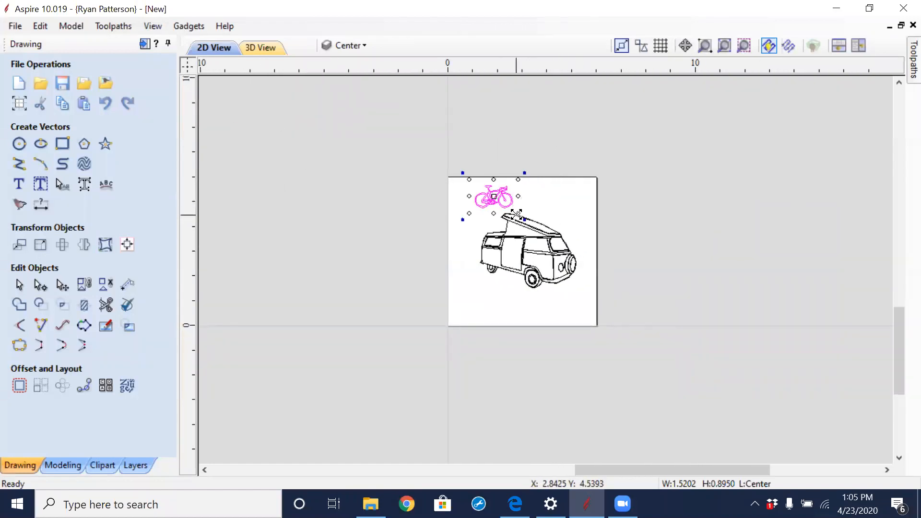
Shrink the bicycle to about 1.44 wide and tilt it counterclockwise, placing it just above the van's raised roof
{"action": "left_click", "coordinate": [527, 206]}
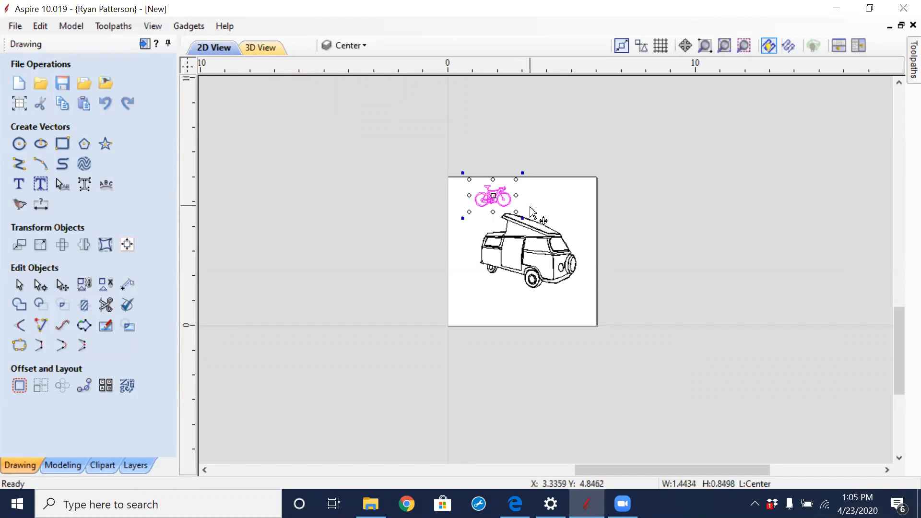
{"action": "scroll", "coordinate": [501, 185], "scroll_direction": "up", "scroll_amount": 3}
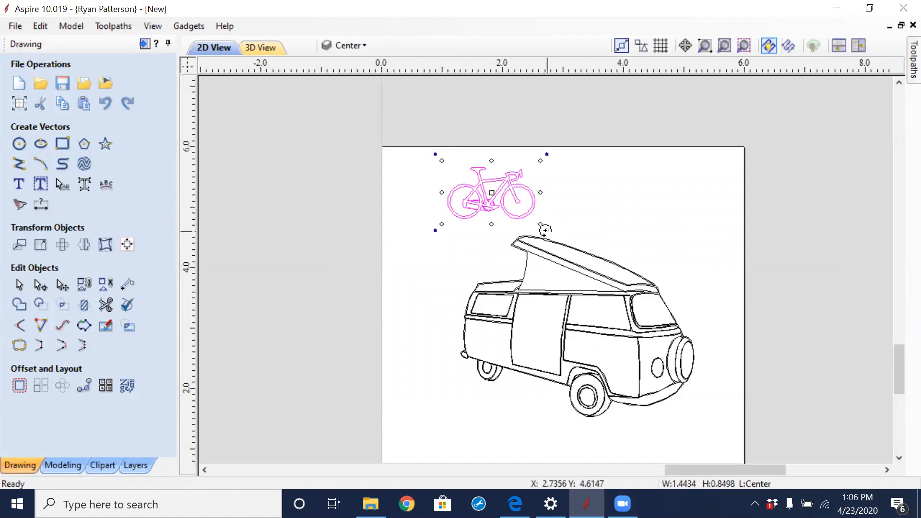
{"action": "left_click_drag", "start_coordinate": [550, 232], "coordinate": [559, 206]}
{"action": "left_click_drag", "start_coordinate": [498, 191], "coordinate": [530, 198]}
{"action": "scroll", "coordinate": [508, 355], "scroll_direction": "down", "scroll_amount": 1}
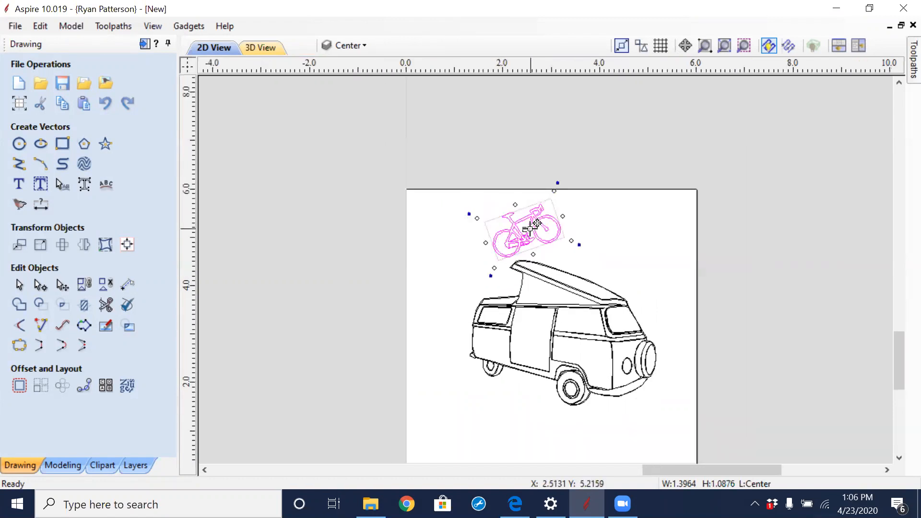
{"action": "scroll", "coordinate": [535, 249], "scroll_direction": "down", "scroll_amount": 1}
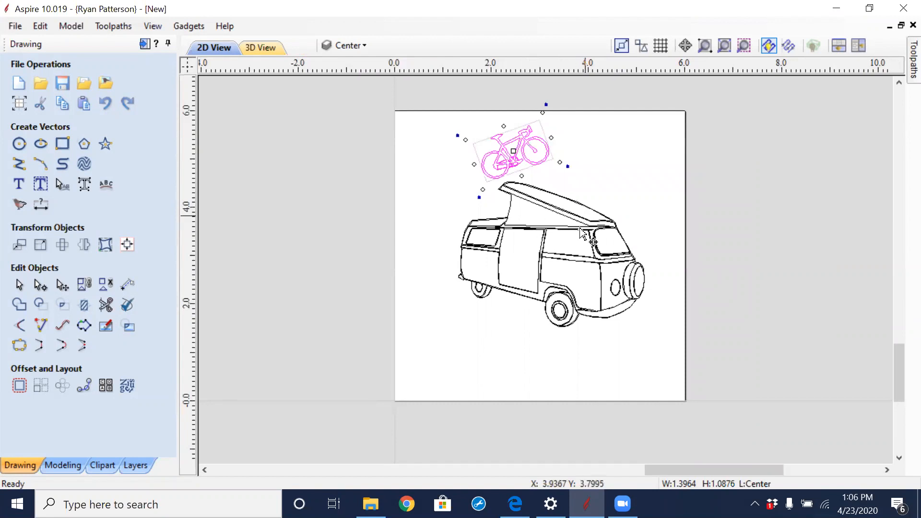
Place a copy of the camper van, shrunk to about 1.90 wide, across the job area's left edge
{"action": "left_click", "coordinate": [594, 267]}
{"action": "left_click", "coordinate": [609, 281]}
{"action": "left_click", "coordinate": [598, 261]}
{"action": "left_click", "coordinate": [598, 261]}
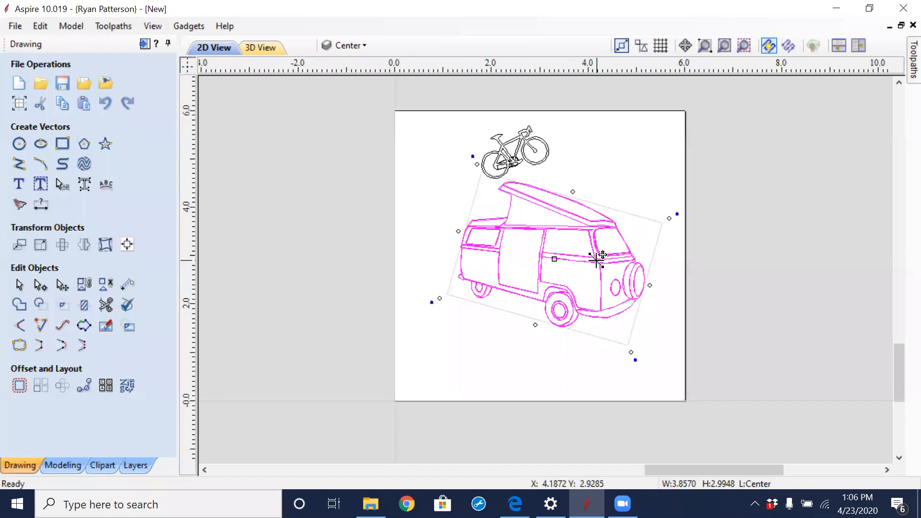
{"action": "left_click_drag", "start_coordinate": [596, 259], "coordinate": [377, 237]}
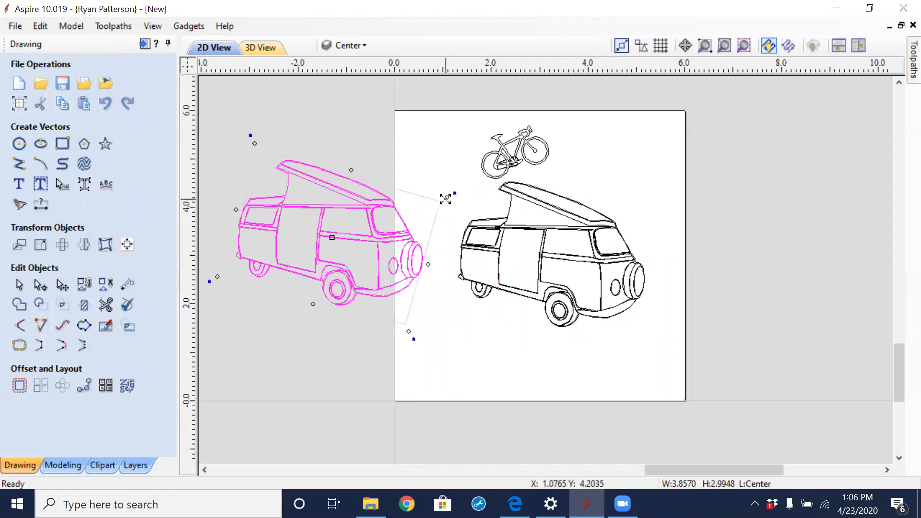
{"action": "left_click_drag", "start_coordinate": [445, 199], "coordinate": [336, 234]}
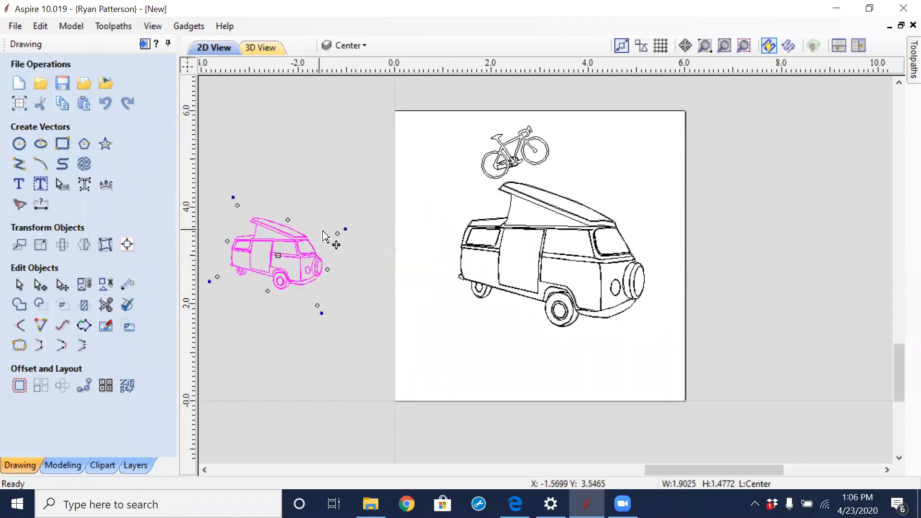
{"action": "left_click_drag", "start_coordinate": [280, 243], "coordinate": [431, 252]}
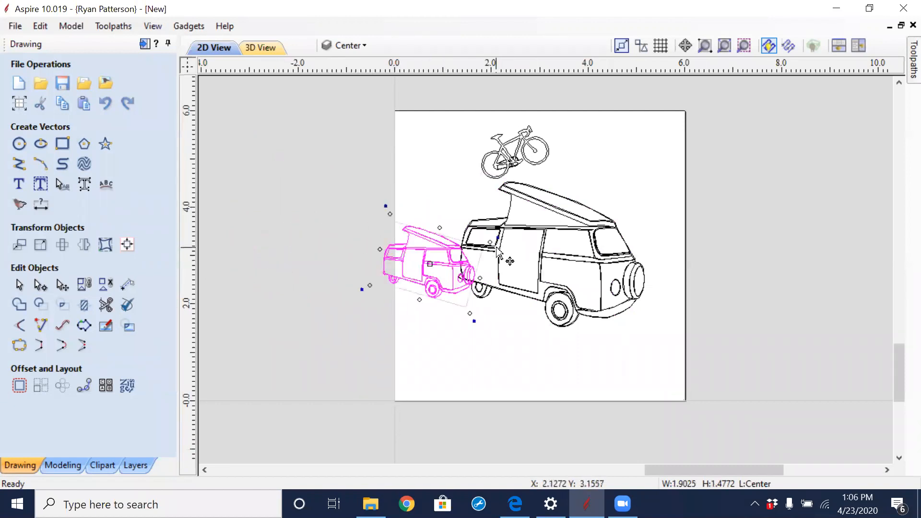
Try to rotate the small camper van counterclockwise, and undo the stray rotated copies
{"action": "left_click_drag", "start_coordinate": [490, 243], "coordinate": [461, 176]}
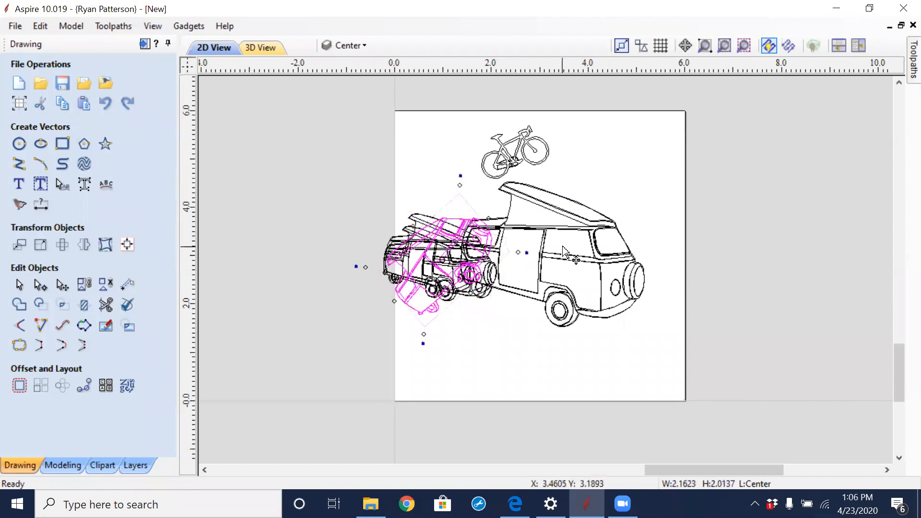
{"action": "left_click", "coordinate": [563, 246]}
{"action": "key", "text": "ctrl+z"}
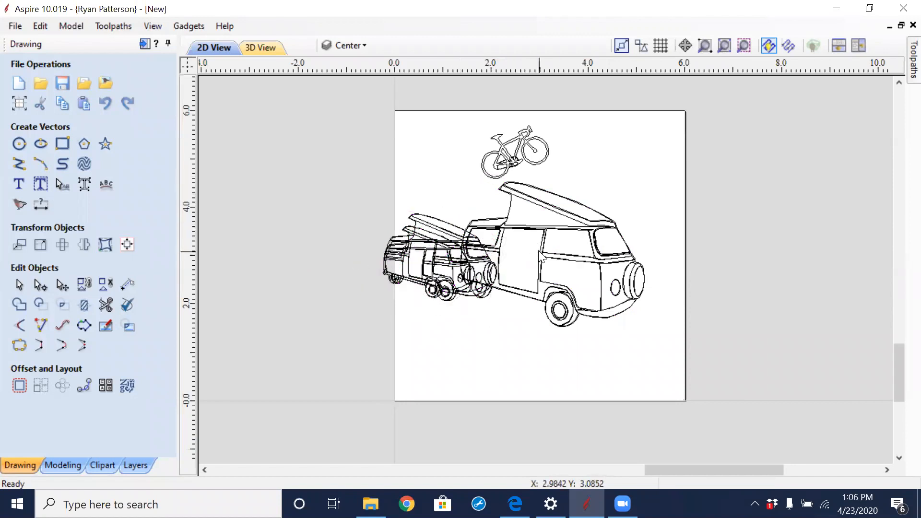
{"action": "key", "text": "ctrl+z"}
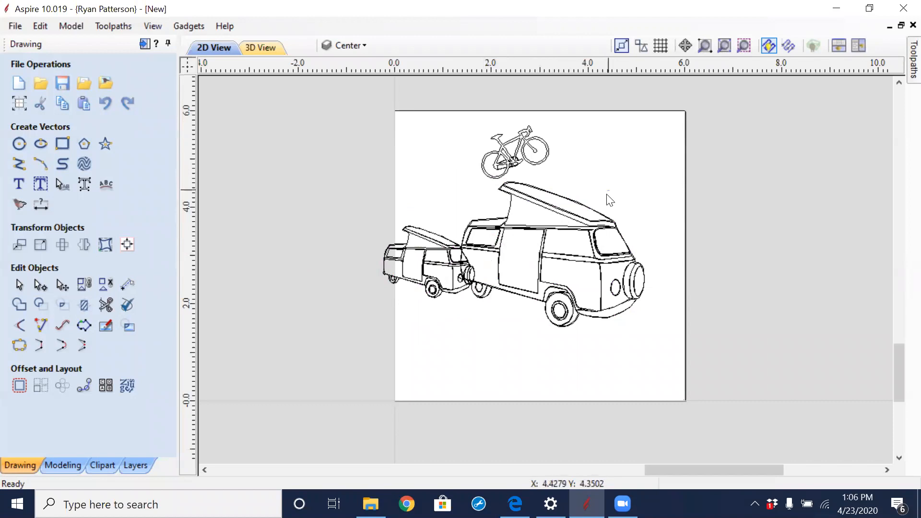
Move the large camper van slightly right, clear of the small van copy
{"action": "left_click", "coordinate": [576, 254]}
{"action": "left_click", "coordinate": [569, 228]}
{"action": "left_click_drag", "start_coordinate": [569, 227], "coordinate": [594, 224]}
Rotate the small camper van counterclockwise so that its front points up toward the right
{"action": "left_click", "coordinate": [442, 252]}
{"action": "left_click_drag", "start_coordinate": [464, 215], "coordinate": [430, 283]}
{"action": "left_click", "coordinate": [448, 247]}
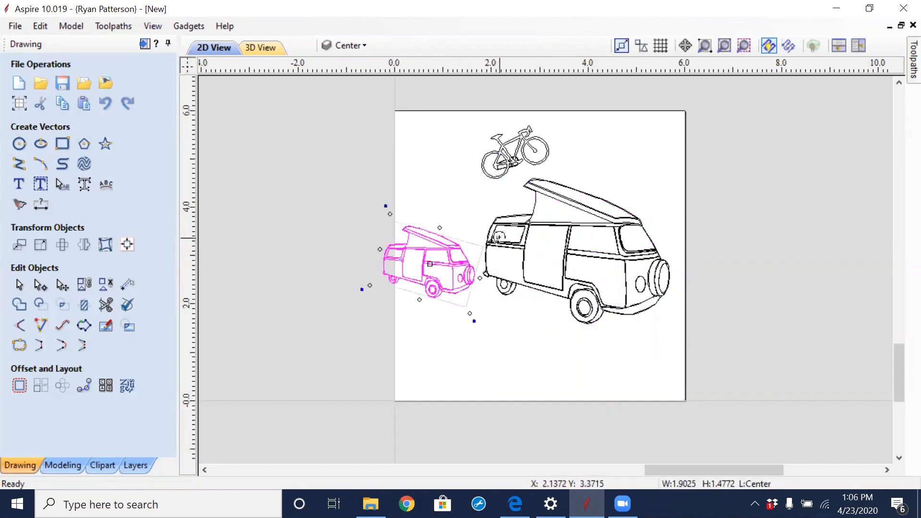
{"action": "left_click_drag", "start_coordinate": [498, 237], "coordinate": [451, 207]}
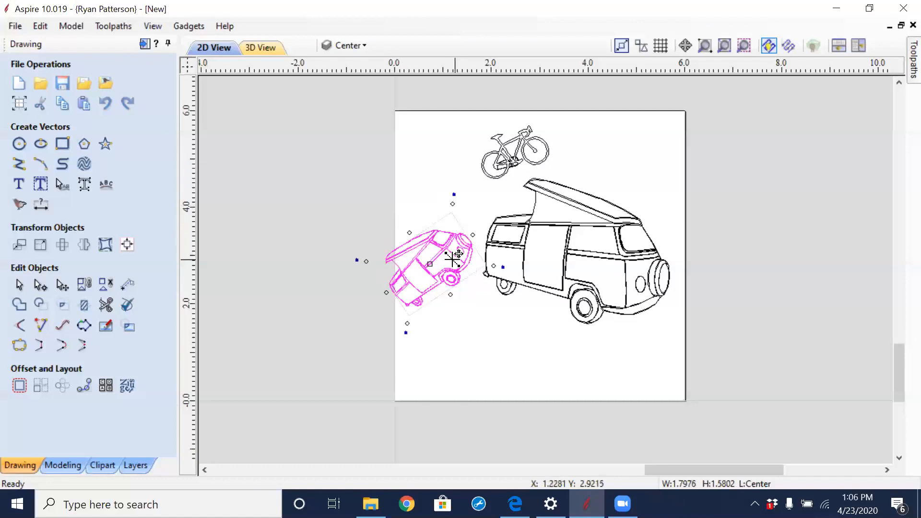
Rotate the large camper van clockwise so that its front points steeply down toward the right
{"action": "left_click", "coordinate": [581, 270]}
{"action": "left_click", "coordinate": [645, 302]}
{"action": "left_click", "coordinate": [645, 317]}
{"action": "left_click_drag", "start_coordinate": [687, 192], "coordinate": [644, 262]}
{"action": "left_click", "coordinate": [712, 202]}
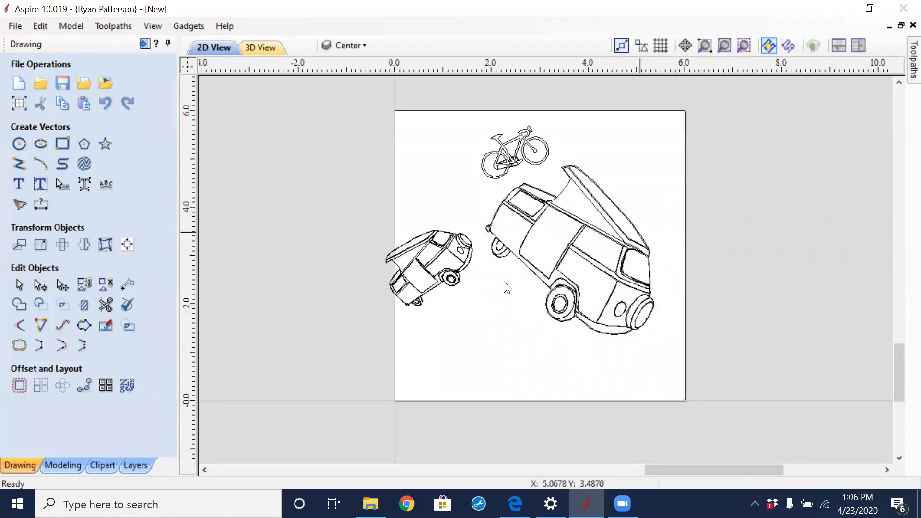
Move the small camper van closer to the large van's rear and rotate it further counterclockwise, nearly upright
{"action": "left_click", "coordinate": [446, 284]}
{"action": "left_click_drag", "start_coordinate": [448, 277], "coordinate": [473, 252]}
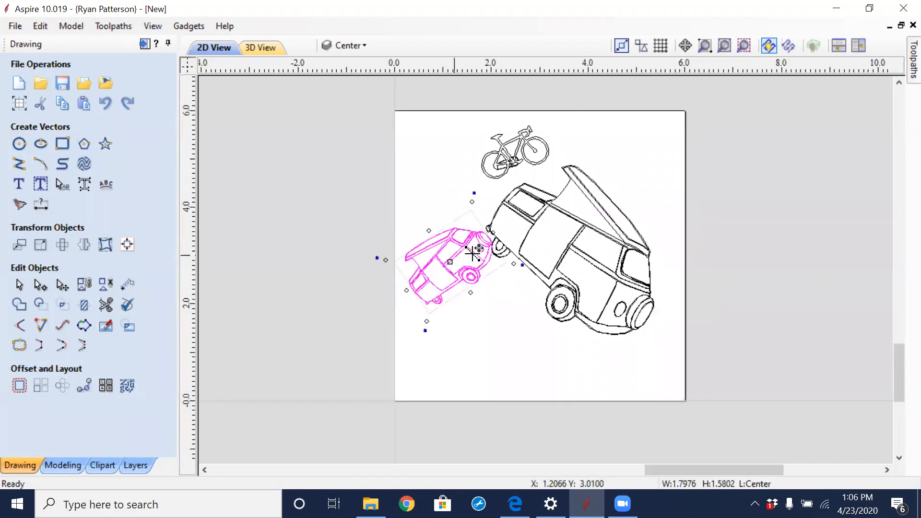
{"action": "scroll", "coordinate": [472, 251], "scroll_direction": "up", "scroll_amount": 1}
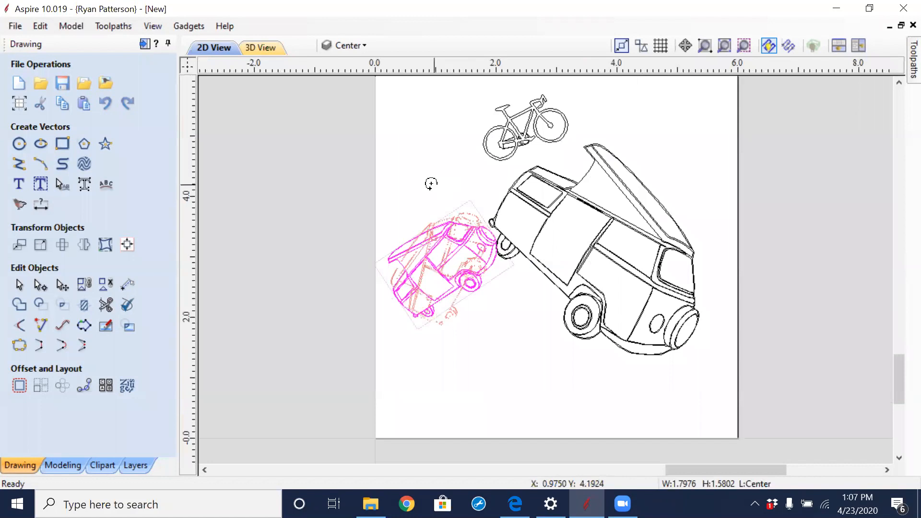
{"action": "left_click_drag", "start_coordinate": [431, 184], "coordinate": [474, 241]}
Draw a horizontal centerline across the job area from the midpoint of its left edge to that of its right edge
{"action": "scroll", "coordinate": [476, 370], "scroll_direction": "down", "scroll_amount": 3}
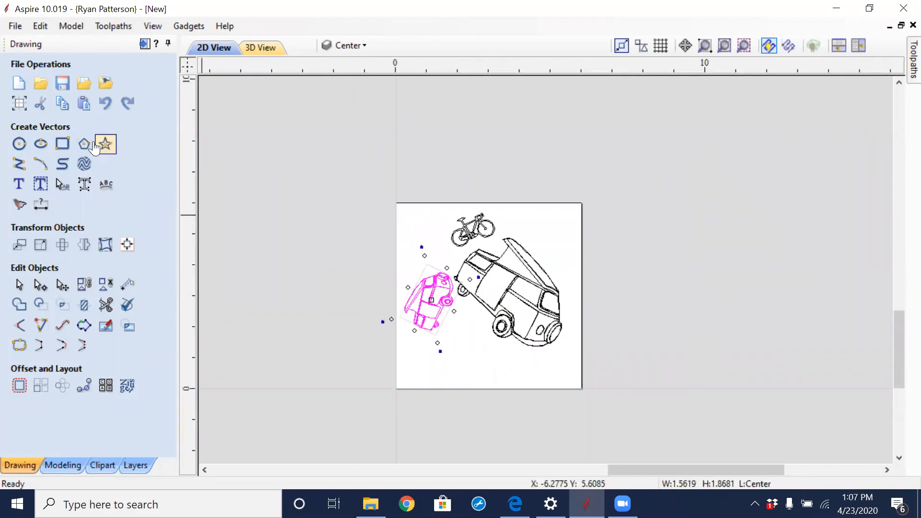
{"action": "left_click", "coordinate": [18, 163]}
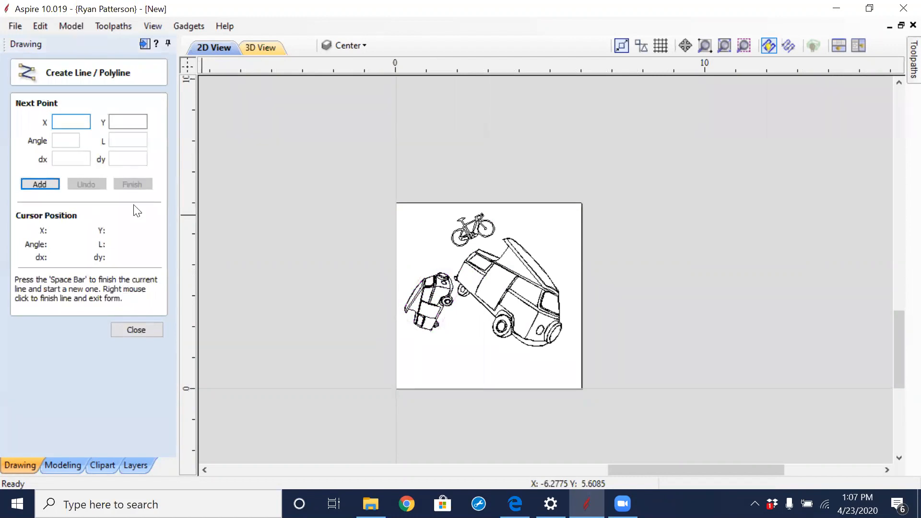
{"action": "left_click", "coordinate": [394, 295]}
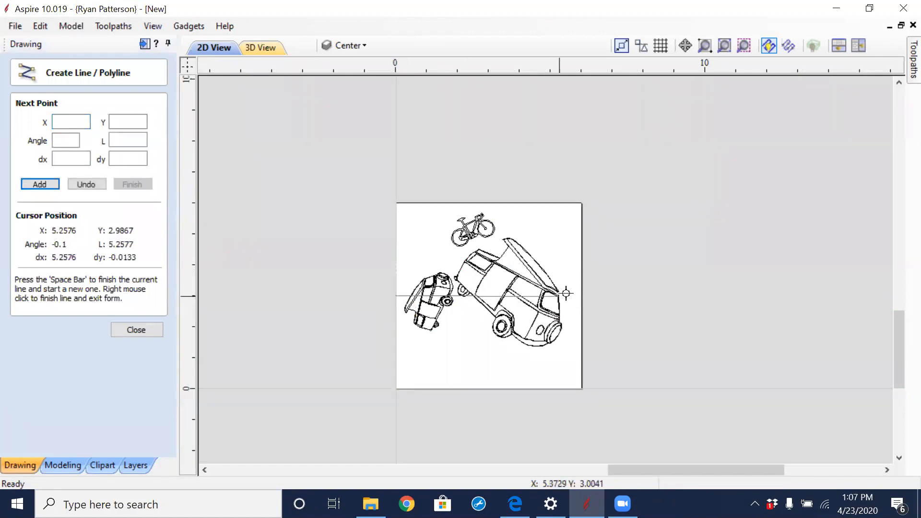
{"action": "left_click", "coordinate": [582, 293]}
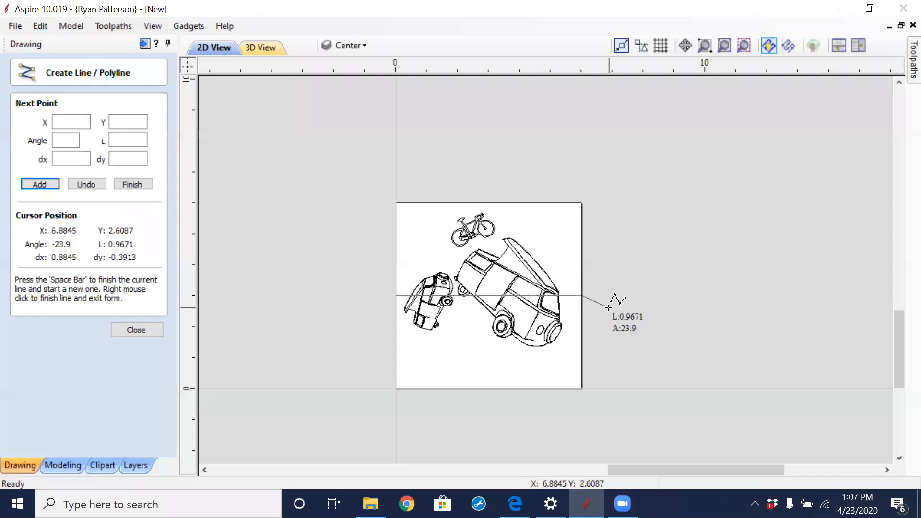
{"action": "key", "text": "space"}
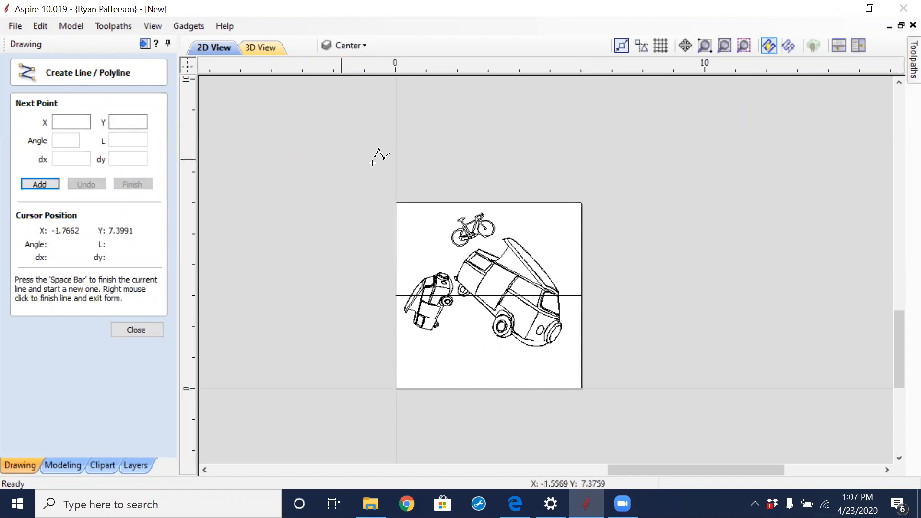
Draw a vertical centerline from the midpoint of the job area's top edge to that of its bottom edge
{"action": "left_click", "coordinate": [492, 205]}
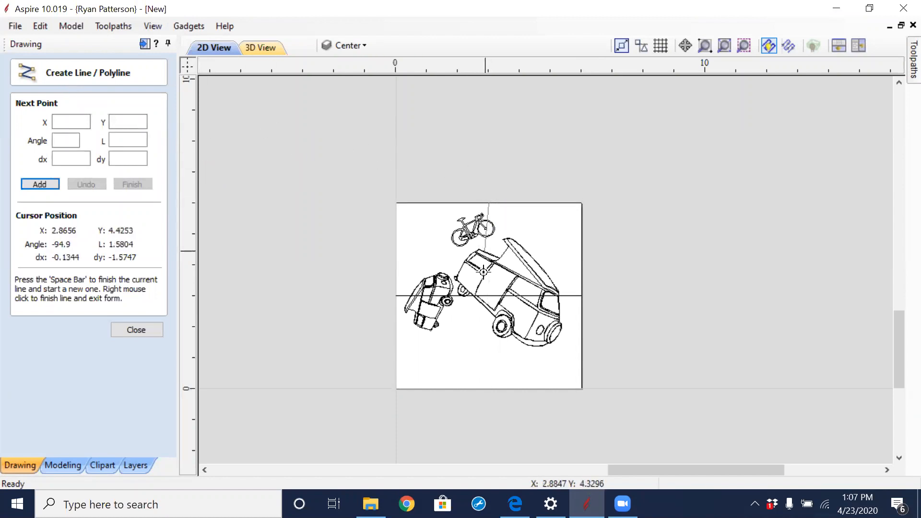
{"action": "left_click", "coordinate": [490, 389]}
{"action": "key", "text": "space"}
{"action": "scroll", "coordinate": [405, 319], "scroll_direction": "up", "scroll_amount": 4}
{"action": "scroll", "coordinate": [415, 318], "scroll_direction": "down", "scroll_amount": 2}
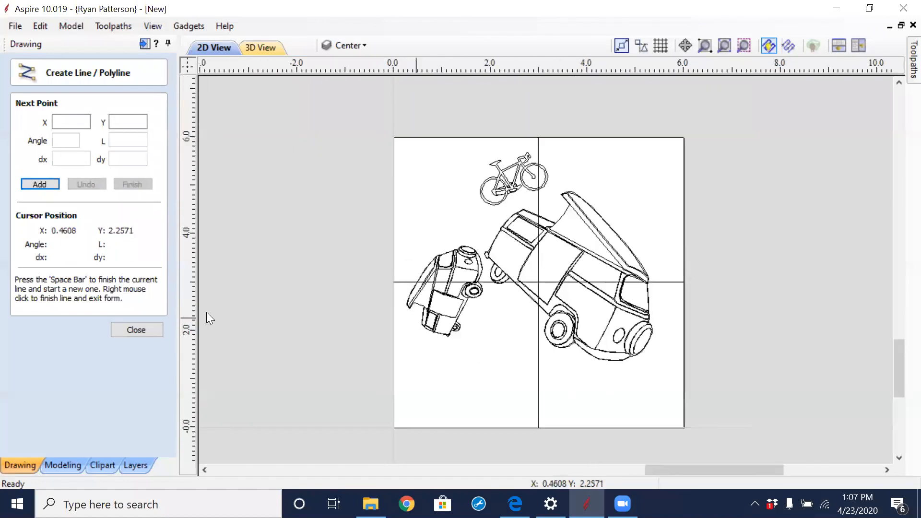
{"action": "left_click", "coordinate": [157, 332]}
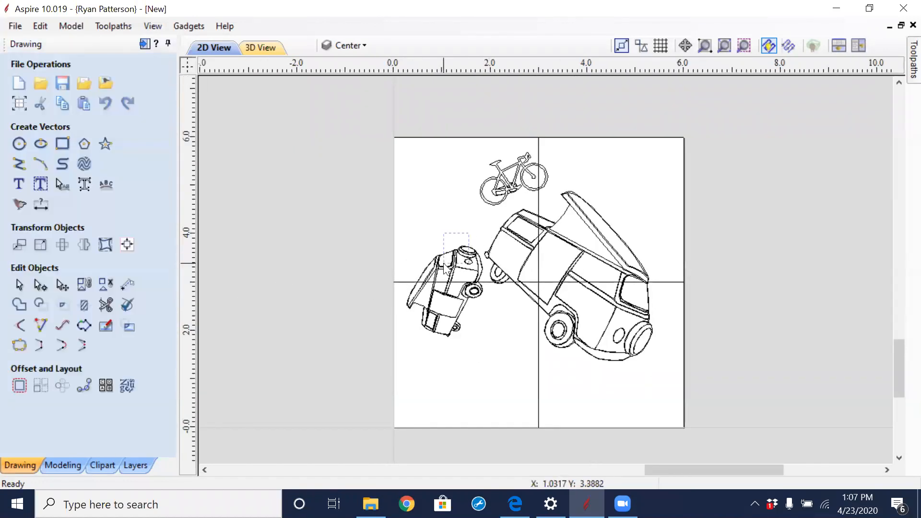
Delete the small camper van, and rotate the large van counterclockwise to nearly level over the crossing centerlines
{"action": "left_click", "coordinate": [443, 263]}
{"action": "key", "text": "Delete"}
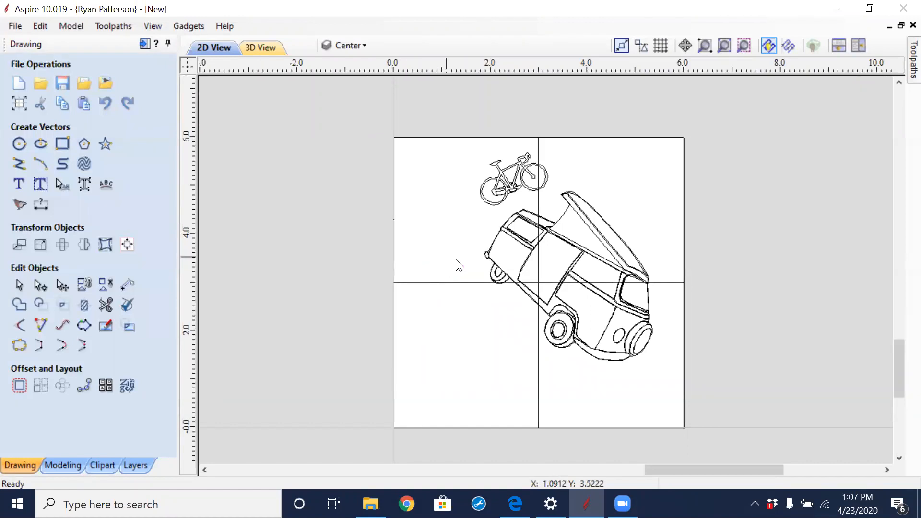
{"action": "left_click", "coordinate": [489, 250]}
{"action": "left_click", "coordinate": [494, 248]}
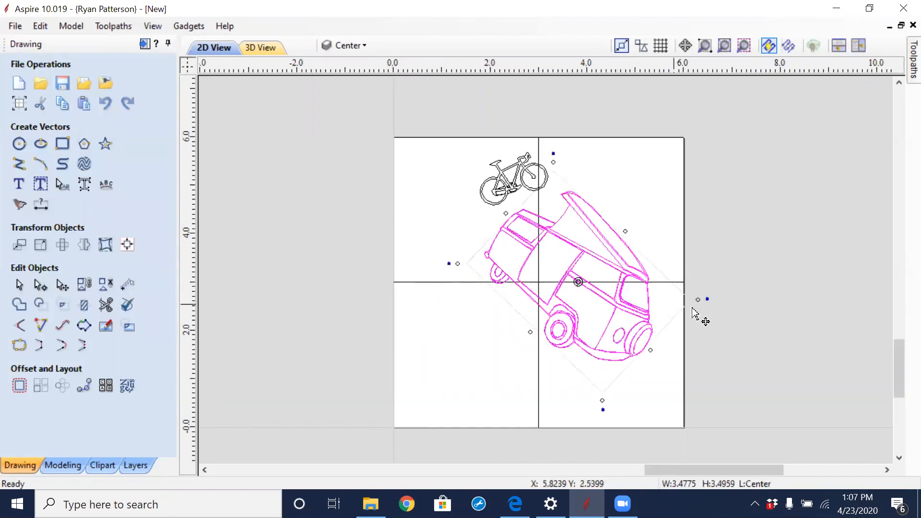
{"action": "left_click_drag", "start_coordinate": [702, 300], "coordinate": [678, 213]}
{"action": "left_click_drag", "start_coordinate": [610, 247], "coordinate": [579, 250]}
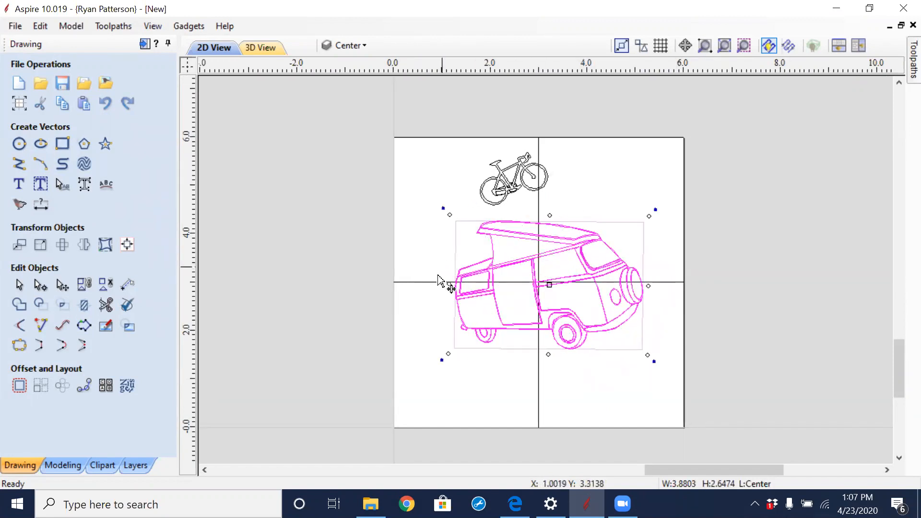
Move the bicycle onto the vertical centerline above the van and place a copy on the same line below the van
{"action": "left_click", "coordinate": [512, 188]}
{"action": "left_click_drag", "start_coordinate": [510, 181], "coordinate": [536, 184]}
{"action": "left_click", "coordinate": [535, 184]}
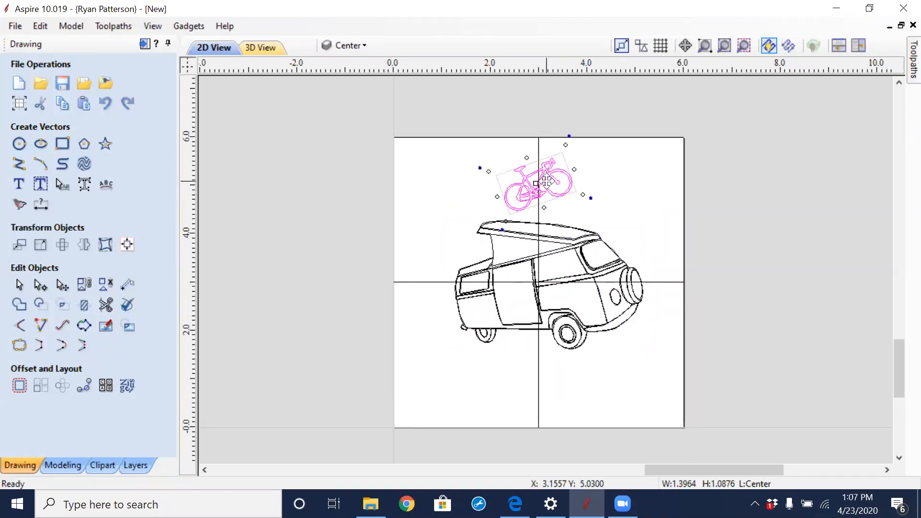
{"action": "left_click_drag", "start_coordinate": [546, 181], "coordinate": [571, 363], "text": "ctrl"}
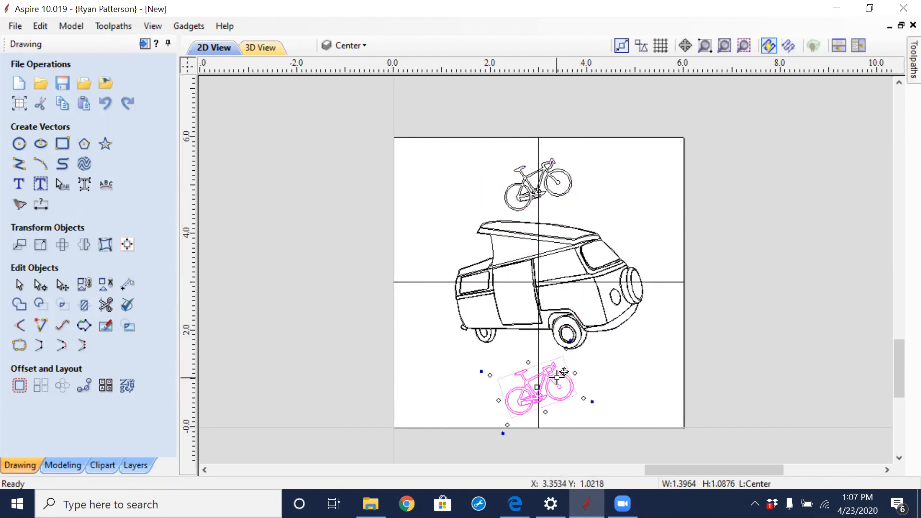
Copy the bicycle to the left of the van on the horizontal centerline and rotate it counterclockwise to stand nearly upright
{"action": "left_click_drag", "start_coordinate": [554, 377], "coordinate": [447, 269], "text": "ctrl"}
{"action": "left_click_drag", "start_coordinate": [464, 232], "coordinate": [417, 230]}
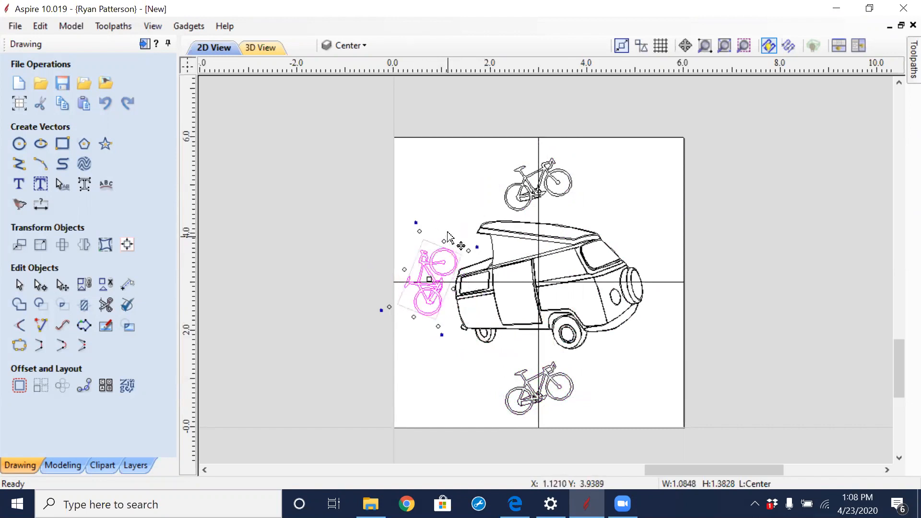
{"action": "left_click", "coordinate": [443, 223]}
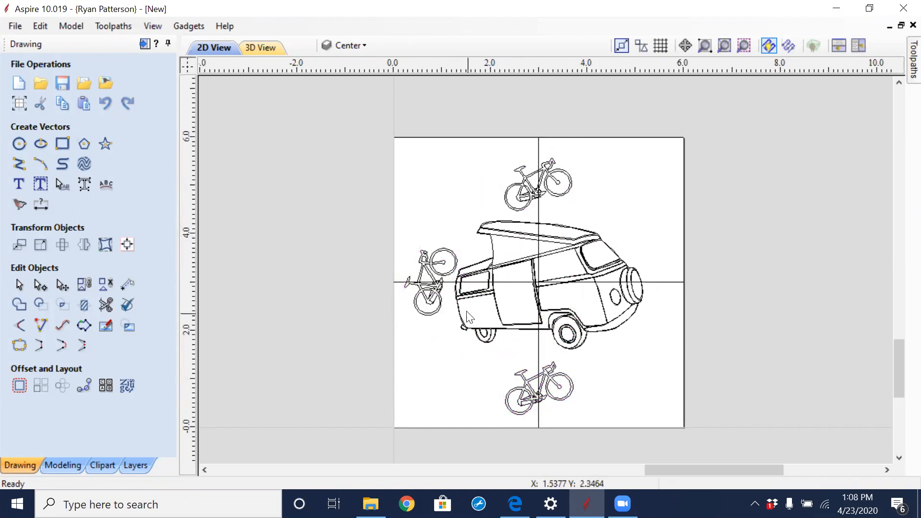
Examine how the camper van and the three bicycles sit relative to the vertical and horizontal centerlines
{"action": "scroll", "coordinate": [463, 309], "scroll_direction": "up", "scroll_amount": 5}
{"action": "scroll", "coordinate": [473, 238], "scroll_direction": "down", "scroll_amount": 2}
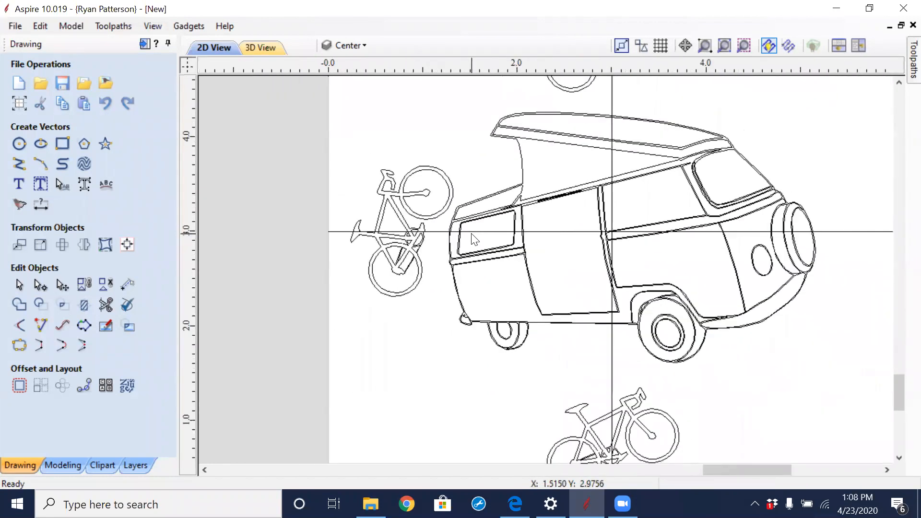
{"action": "scroll", "coordinate": [474, 240], "scroll_direction": "down", "scroll_amount": 3}
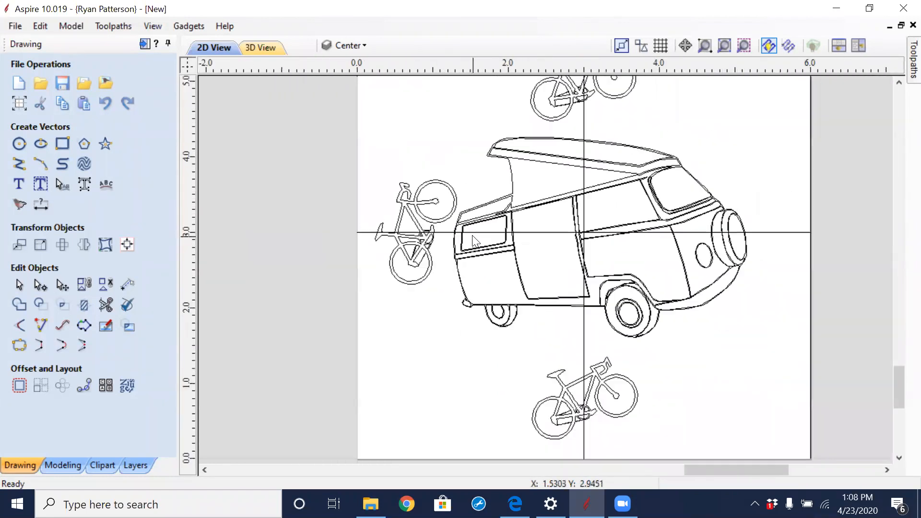
{"action": "scroll", "coordinate": [555, 305], "scroll_direction": "down", "scroll_amount": 1}
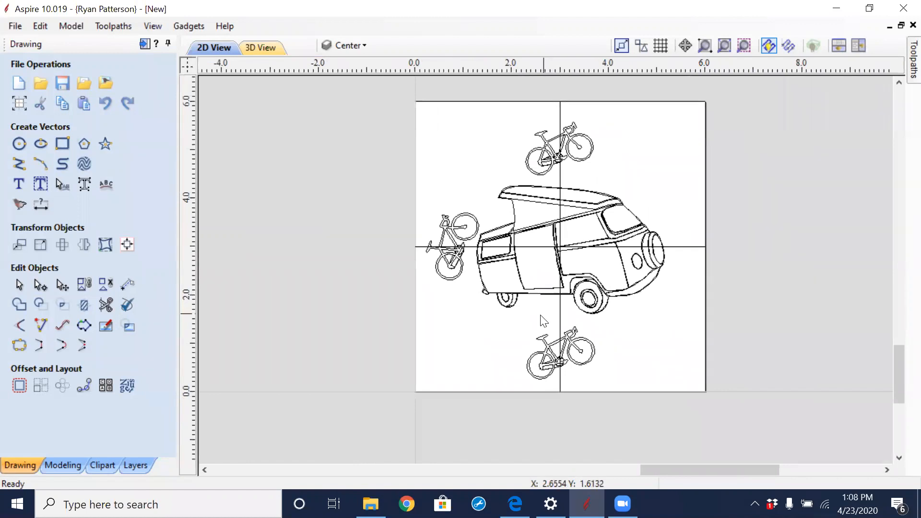
{"action": "middle_click_drag", "start_coordinate": [631, 331], "coordinate": [583, 359]}
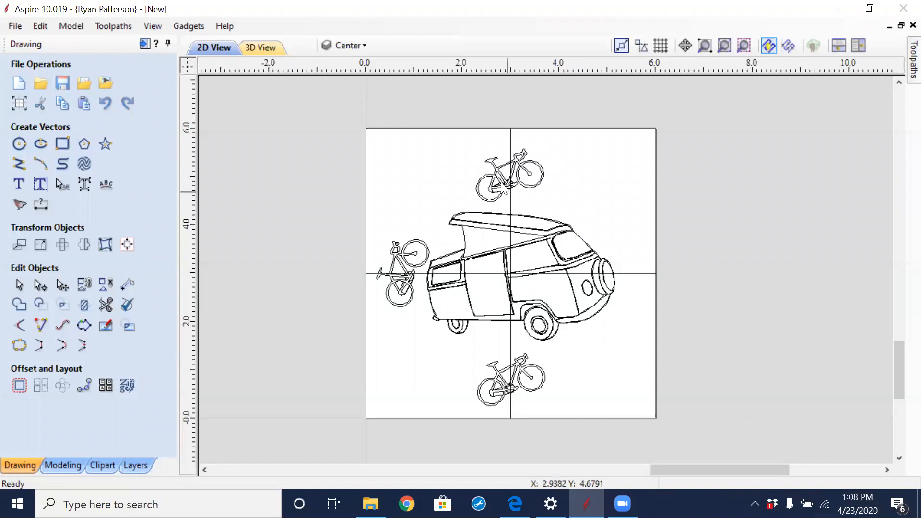
{"action": "left_click", "coordinate": [510, 135]}
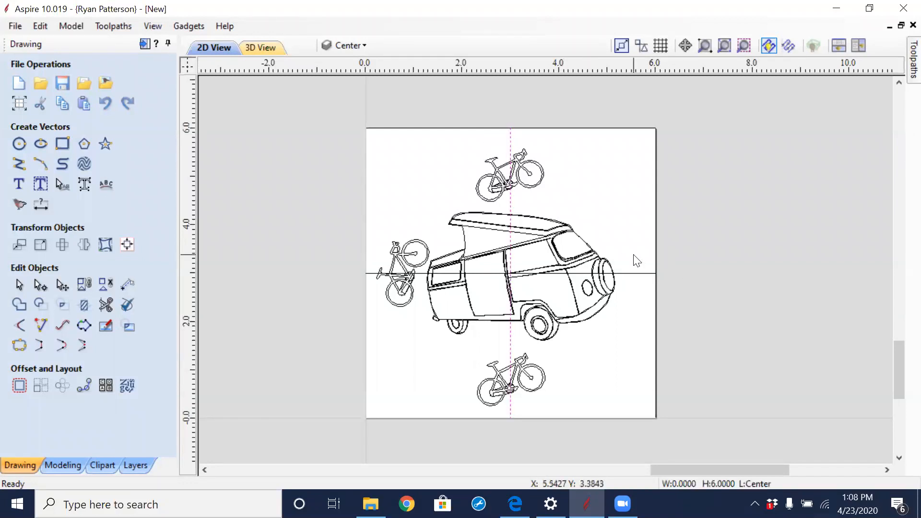
{"action": "left_click", "coordinate": [635, 275]}
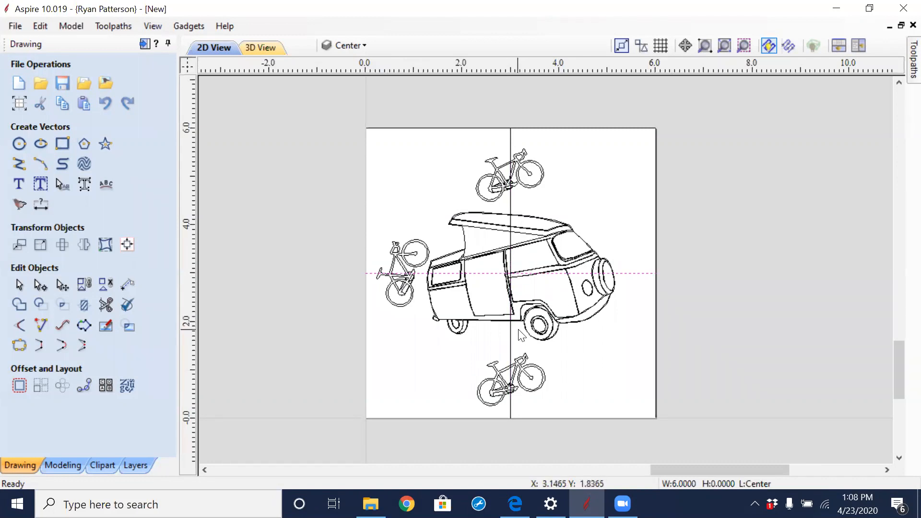
{"action": "left_click", "coordinate": [570, 369]}
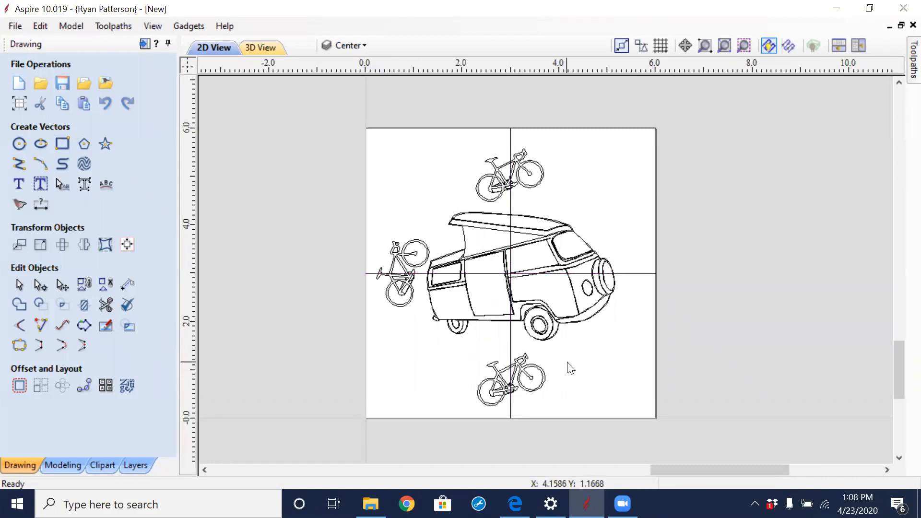
{"action": "left_click", "coordinate": [548, 243]}
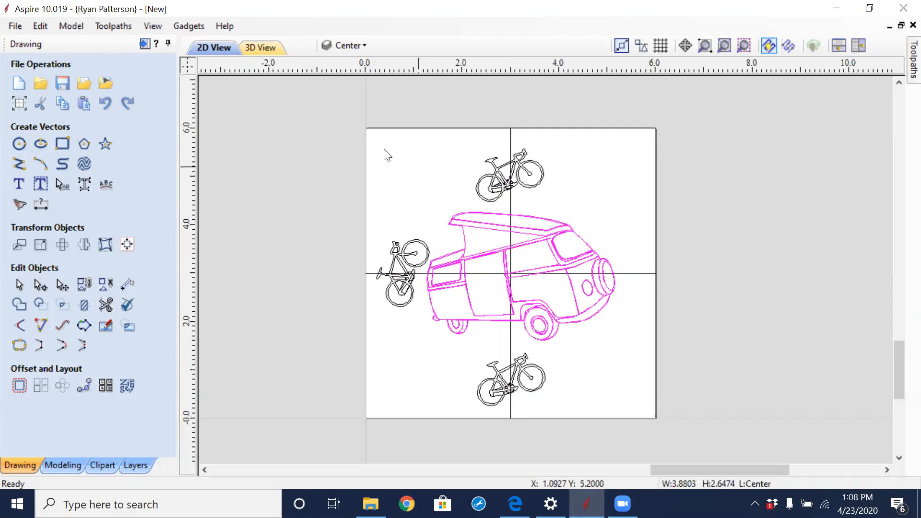
Copy the camper van, the three bicycles and the vertical centerline to a new layer named Base
{"action": "left_click", "coordinate": [313, 119]}
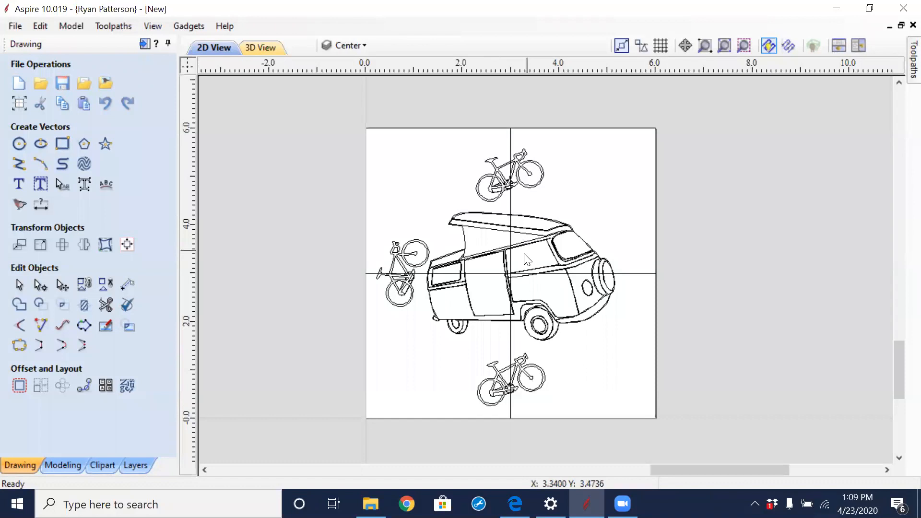
{"action": "left_click", "coordinate": [493, 258]}
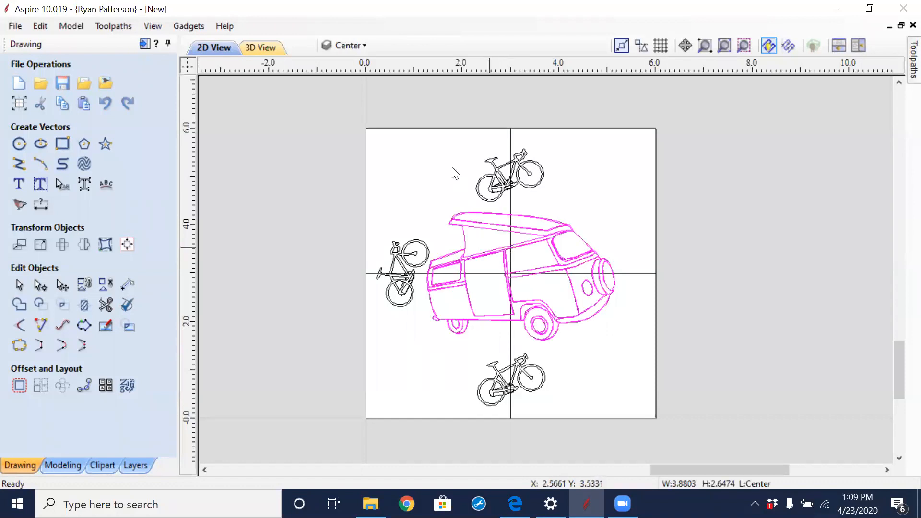
{"action": "left_click", "coordinate": [436, 168]}
{"action": "left_click_drag", "start_coordinate": [338, 112], "coordinate": [624, 435]}
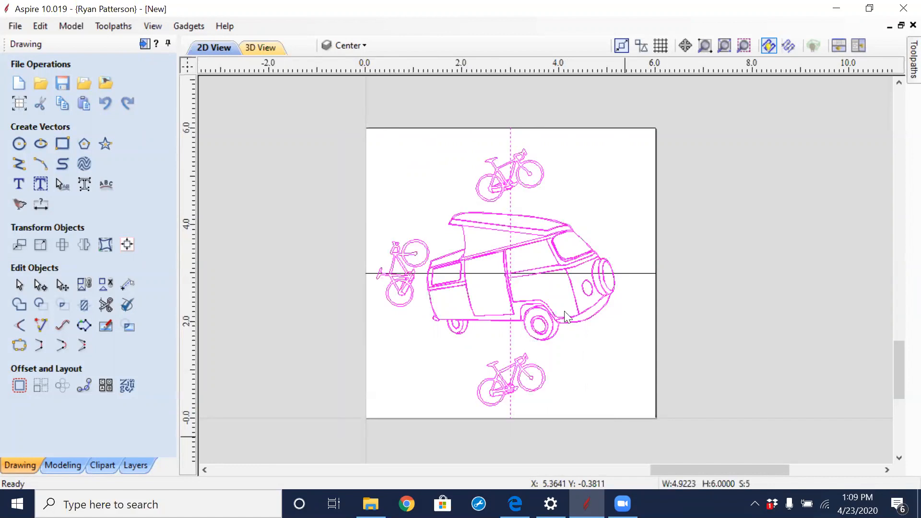
{"action": "right_click", "coordinate": [497, 224]}
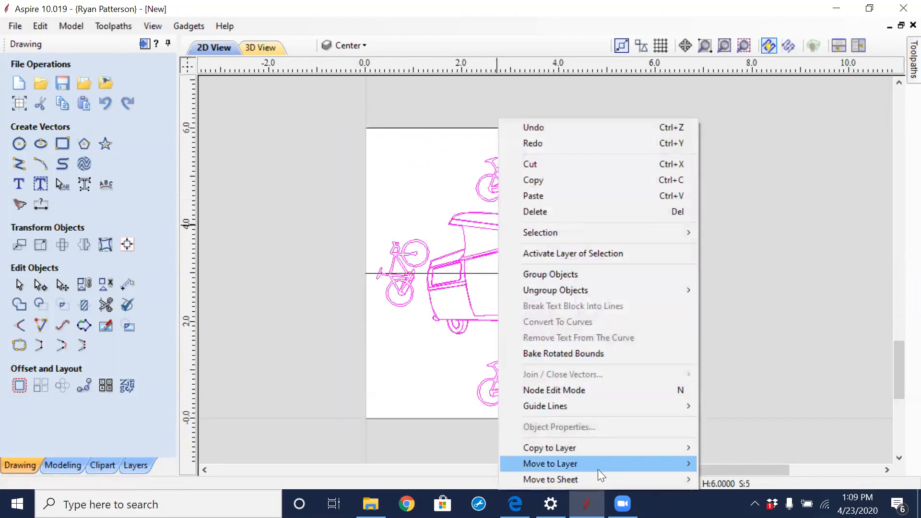
{"action": "mouse_move", "coordinate": [597, 469]}
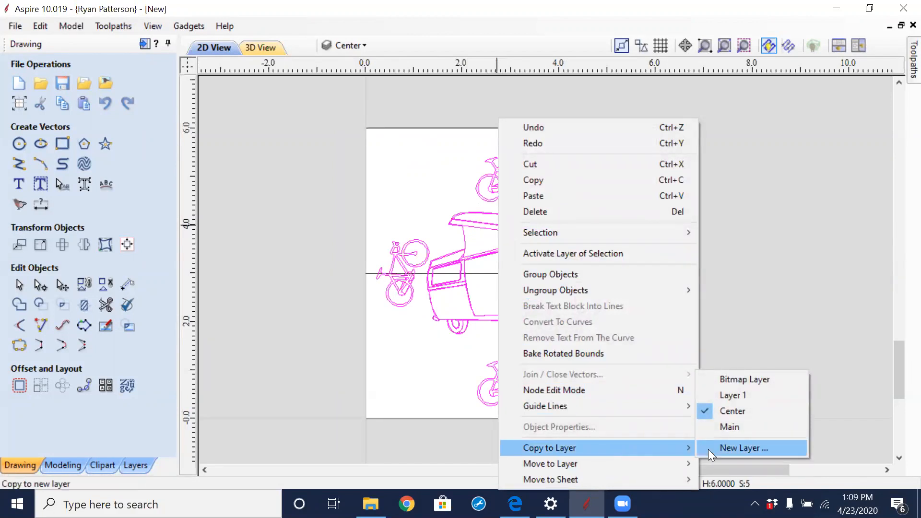
{"action": "left_click", "coordinate": [746, 448]}
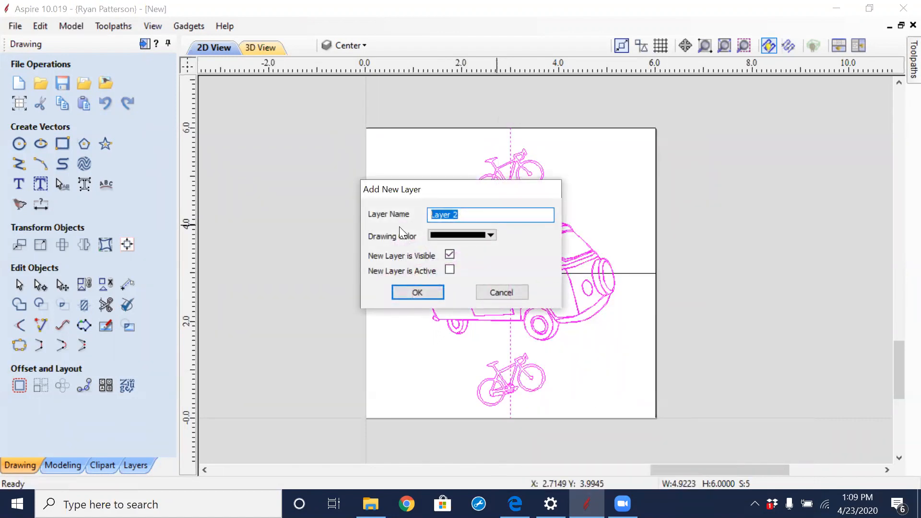
{"action": "type", "text": "Base"}
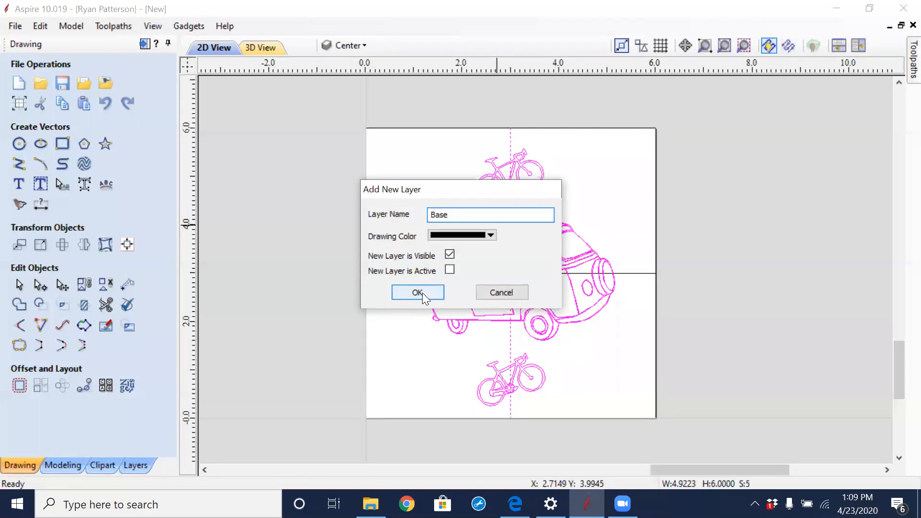
{"action": "left_click", "coordinate": [422, 293]}
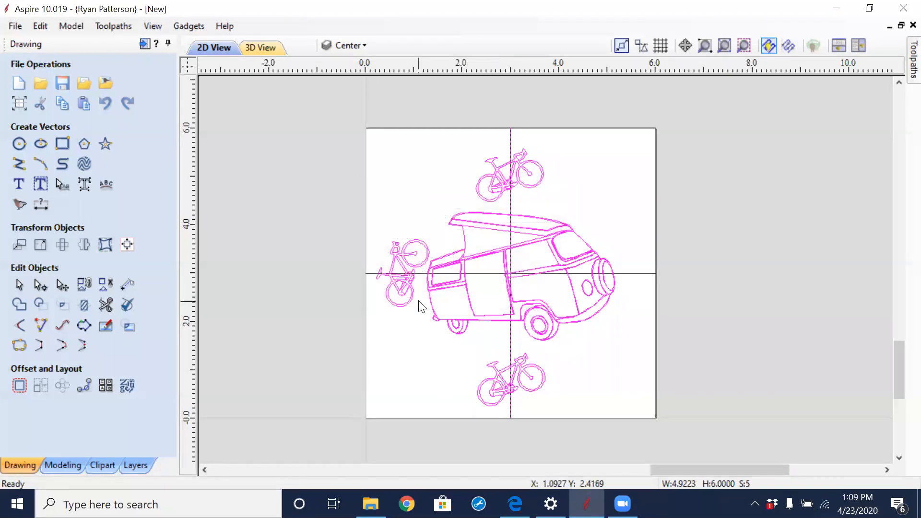
Check the contents of the Base and Center layers separately, leaving Base hidden and Center visible
{"action": "left_click", "coordinate": [136, 466]}
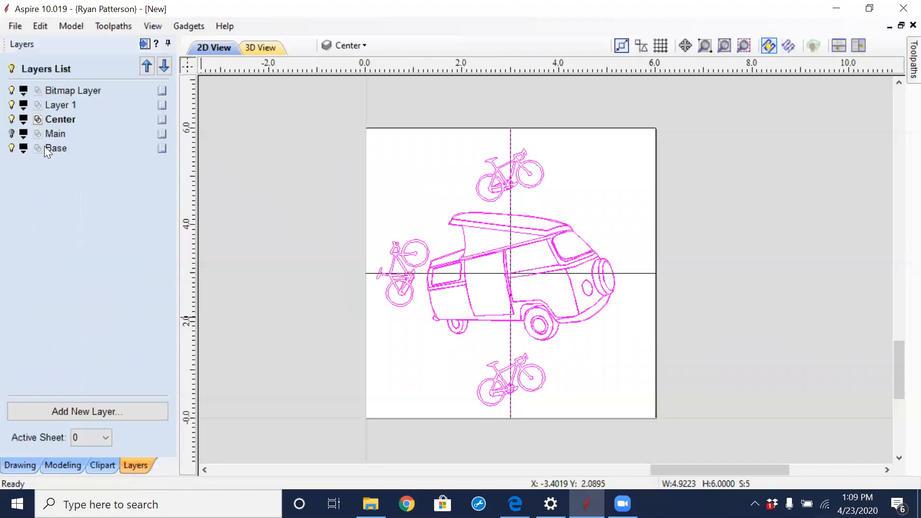
{"action": "left_click", "coordinate": [11, 149]}
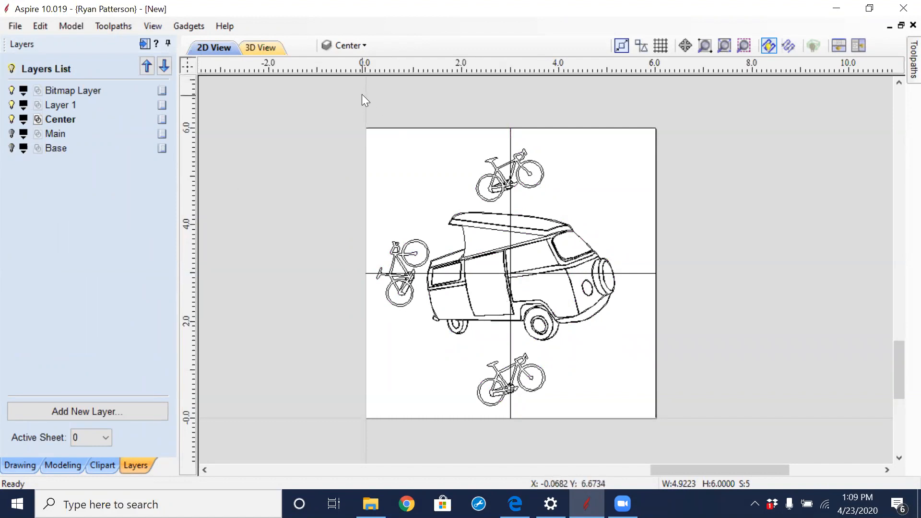
{"action": "left_click", "coordinate": [11, 119]}
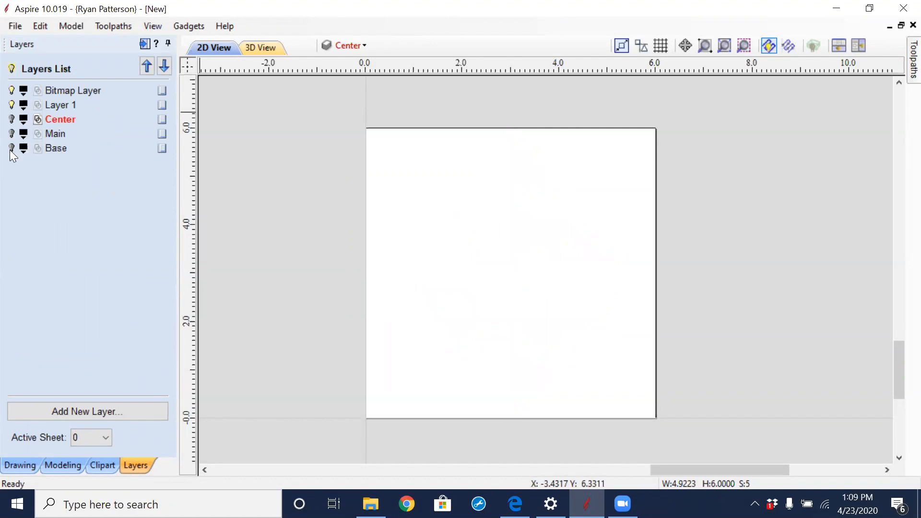
{"action": "left_click", "coordinate": [11, 148]}
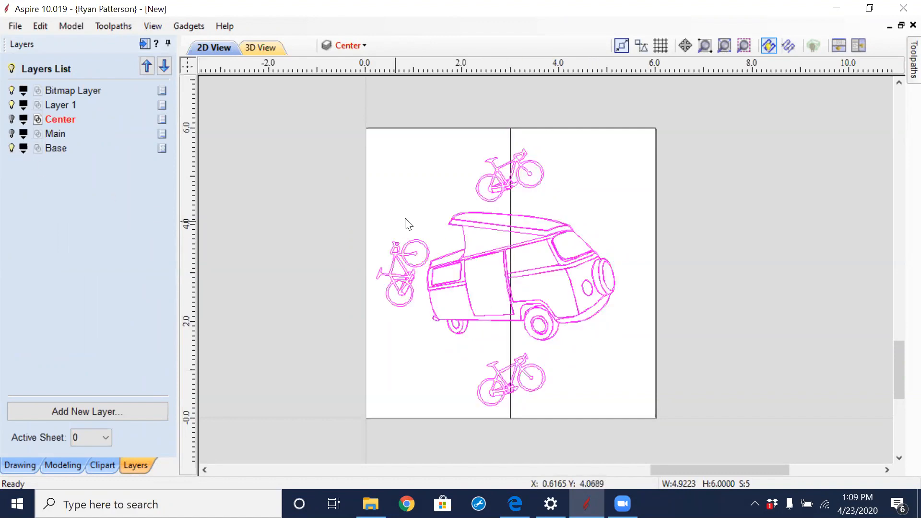
{"action": "left_click", "coordinate": [12, 148]}
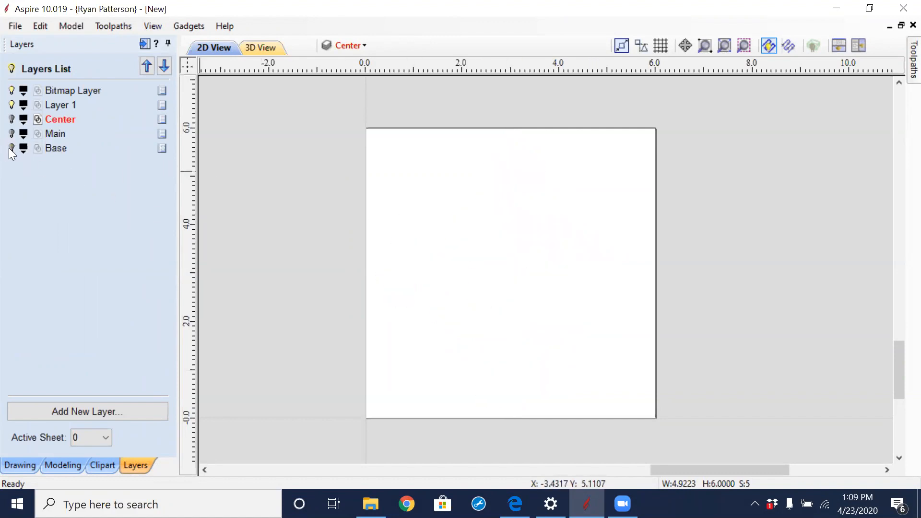
{"action": "left_click", "coordinate": [13, 119]}
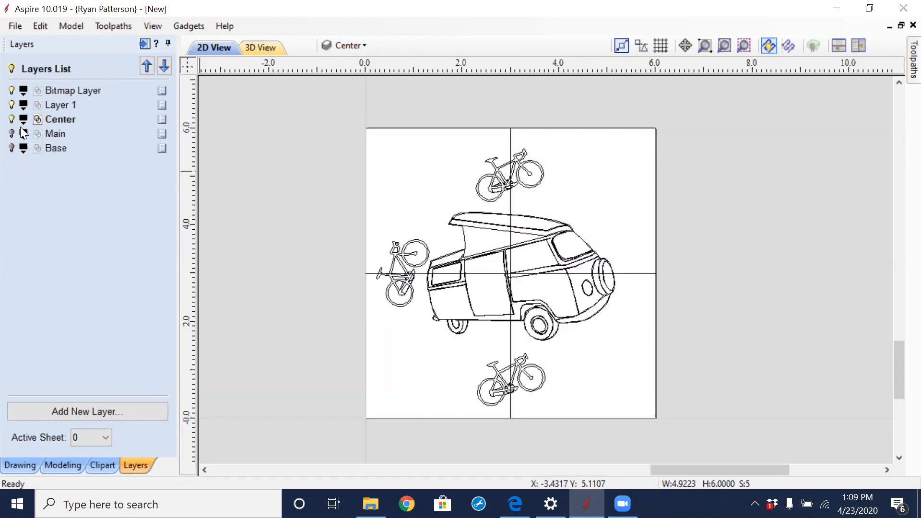
Make the Base layer active, select the camper van, and switch the active layer back to Center
{"action": "left_click", "coordinate": [56, 148]}
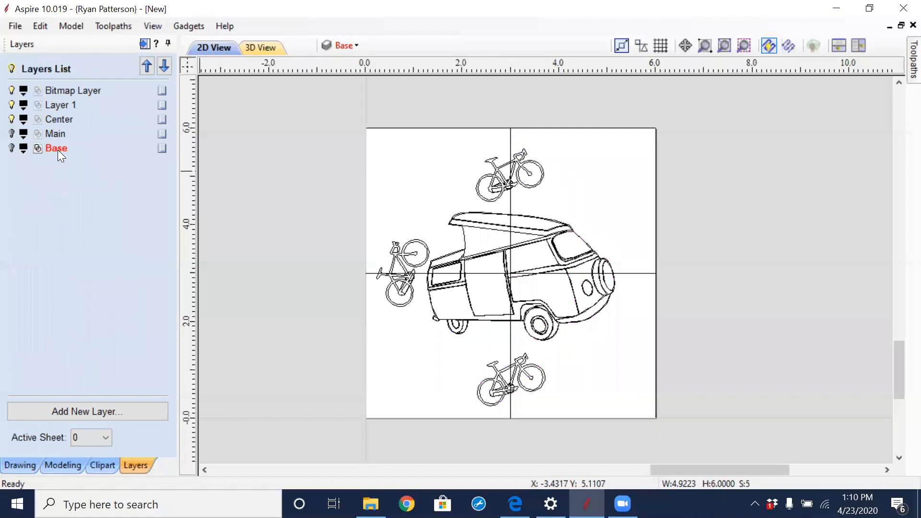
{"action": "left_click", "coordinate": [552, 238]}
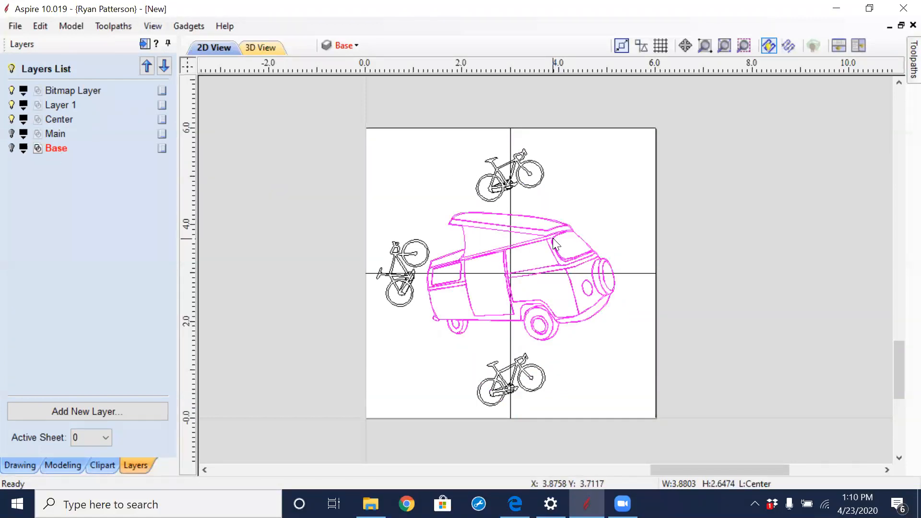
{"action": "left_click", "coordinate": [59, 119]}
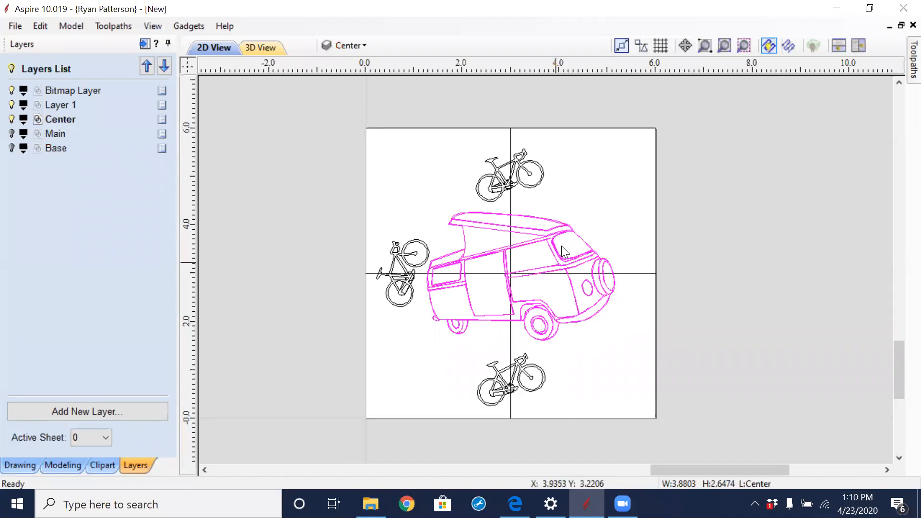
{"action": "left_click", "coordinate": [595, 236]}
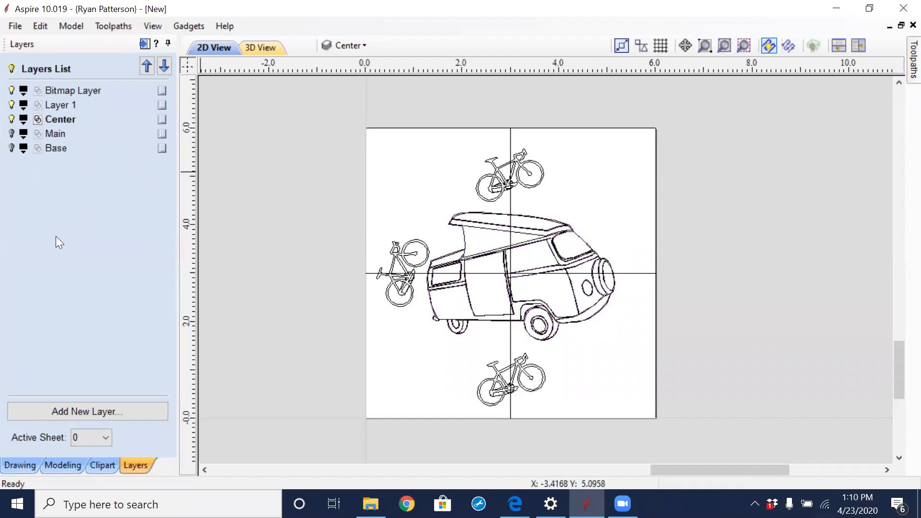
{"action": "left_click", "coordinate": [22, 463]}
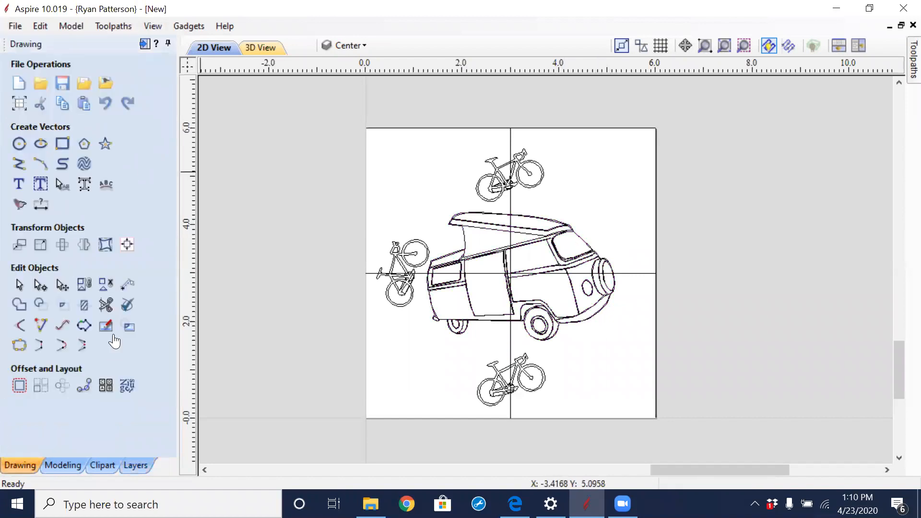
{"action": "left_click", "coordinate": [547, 235]}
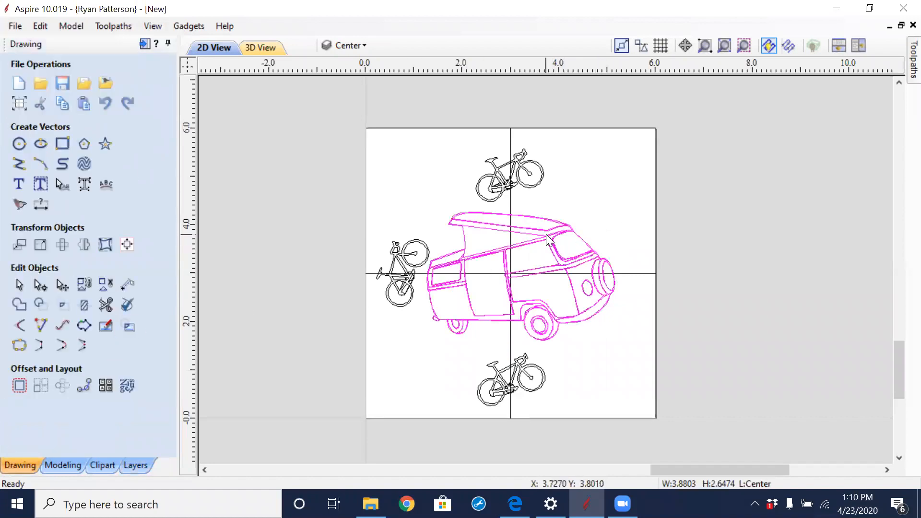
{"action": "left_click", "coordinate": [534, 189]}
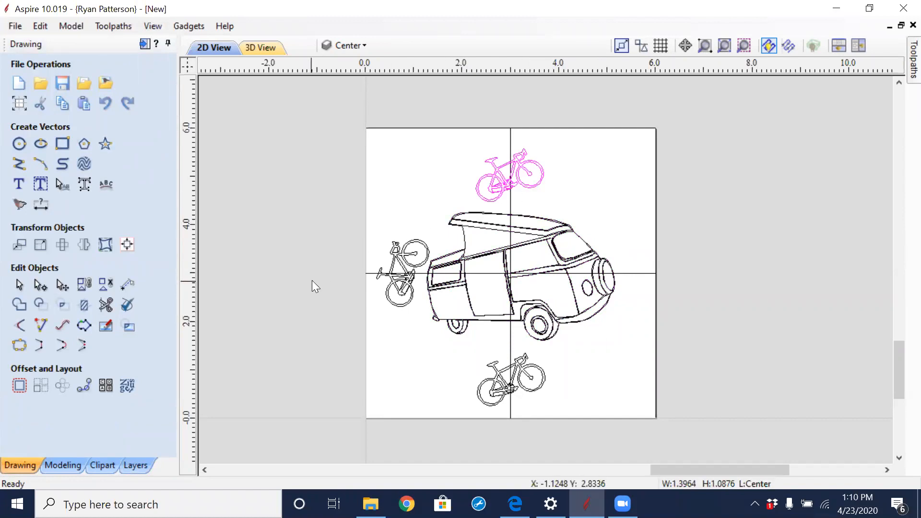
{"action": "left_click", "coordinate": [106, 305]}
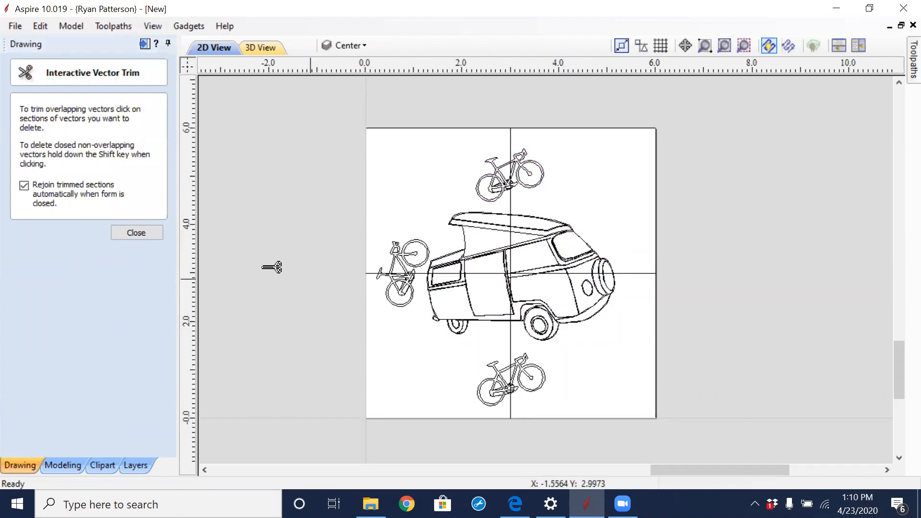
{"action": "left_click", "coordinate": [141, 235]}
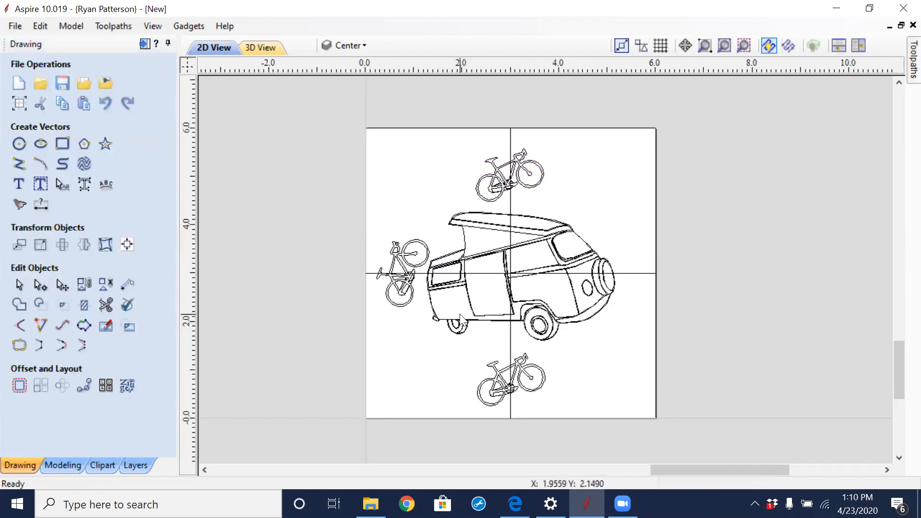
Ungroup the camper van and the three bicycles on the Center layer into individual vectors
{"action": "left_click", "coordinate": [434, 328]}
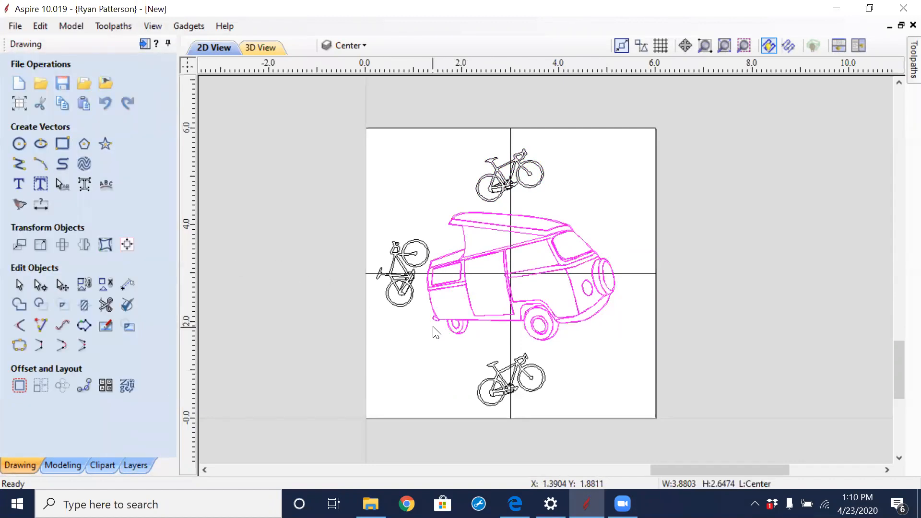
{"action": "left_click", "coordinate": [404, 256]}
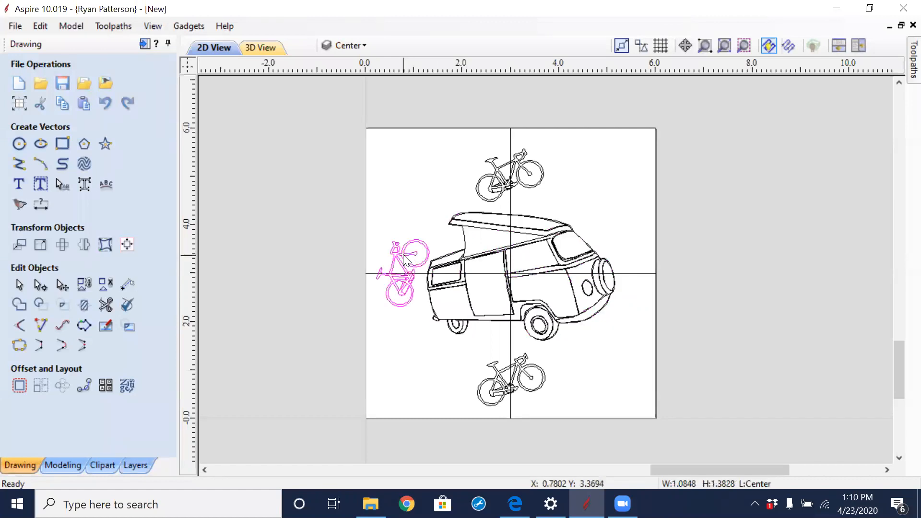
{"action": "left_click", "coordinate": [492, 192]}
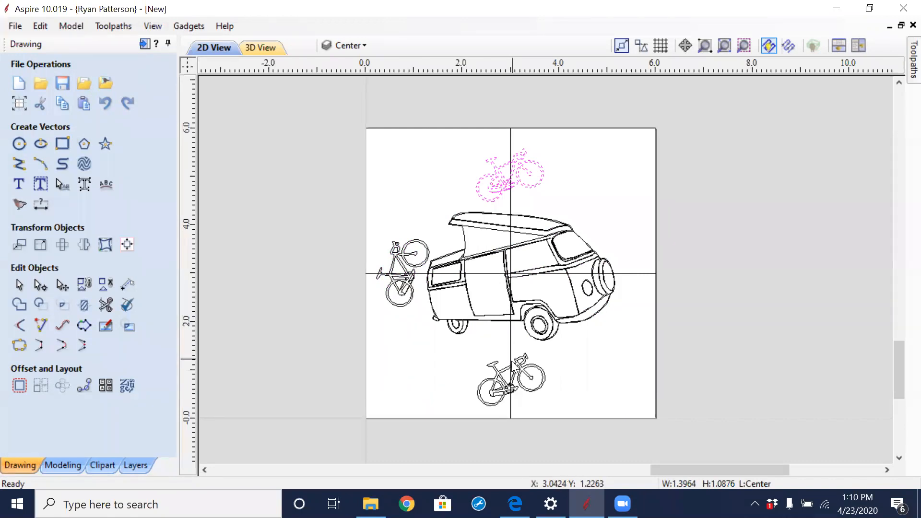
{"action": "left_click", "coordinate": [500, 374]}
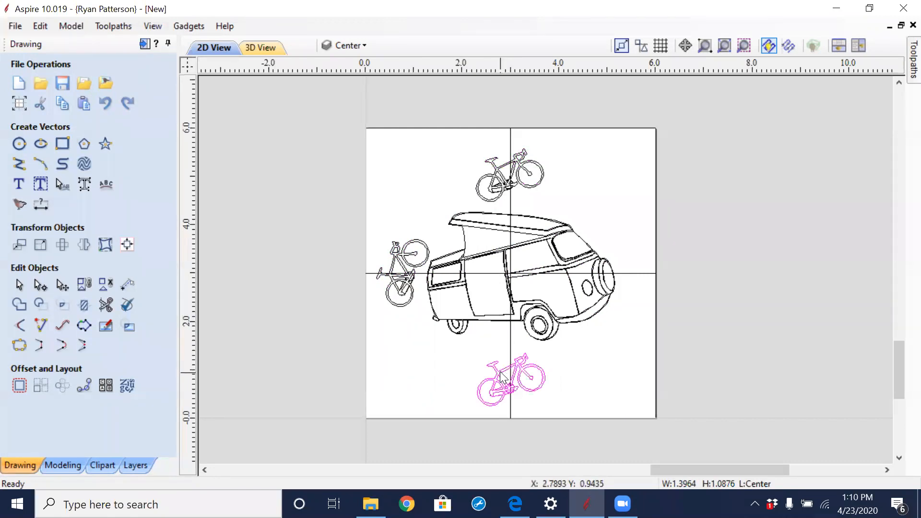
{"action": "left_click", "coordinate": [460, 353]}
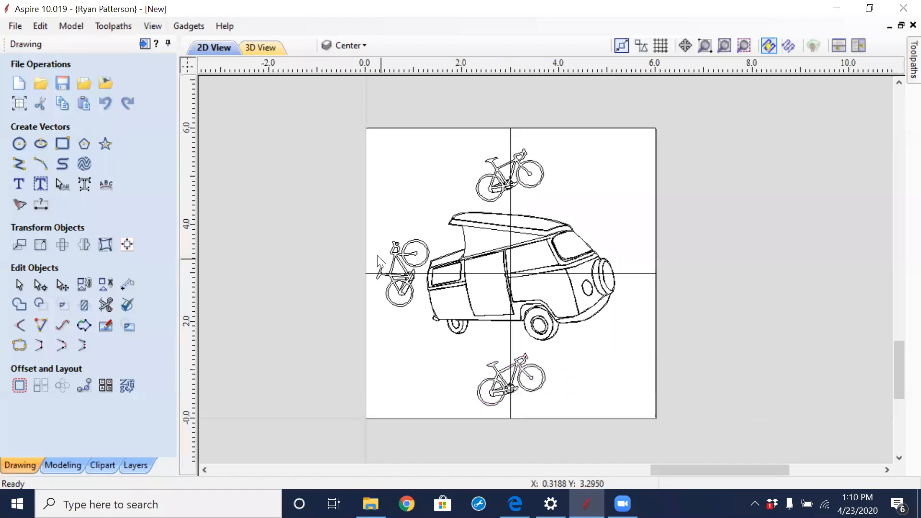
{"action": "left_click_drag", "start_coordinate": [319, 105], "coordinate": [628, 413]}
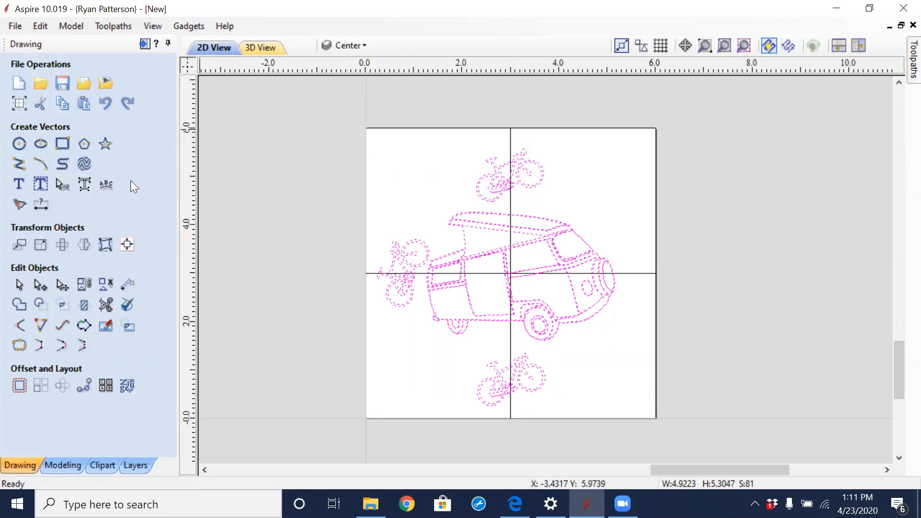
Trim the upper bicycle's frame and crank lines on the right side of the vertical centerline with Interactive Vector Trim
{"action": "left_click", "coordinate": [106, 307]}
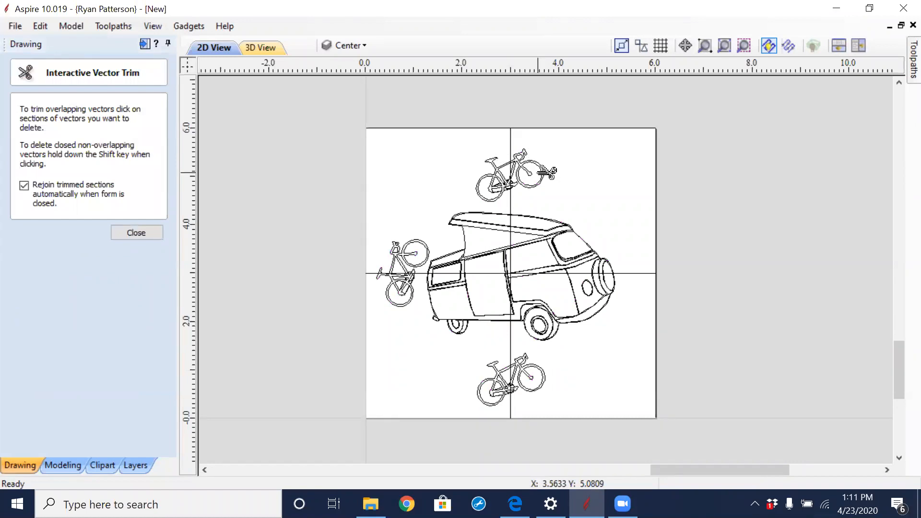
{"action": "scroll", "coordinate": [537, 163], "scroll_direction": "up", "scroll_amount": 4}
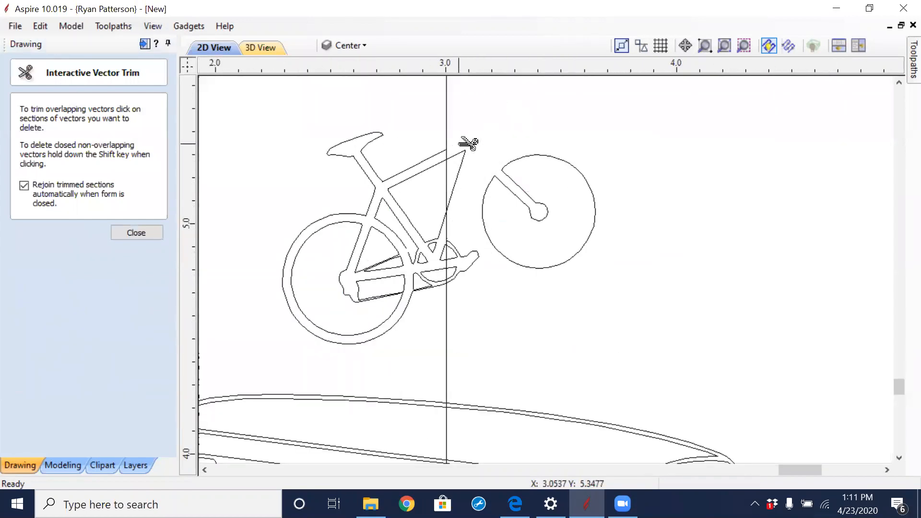
{"action": "left_click", "coordinate": [464, 159]}
{"action": "left_click", "coordinate": [466, 258]}
{"action": "left_click", "coordinate": [462, 262]}
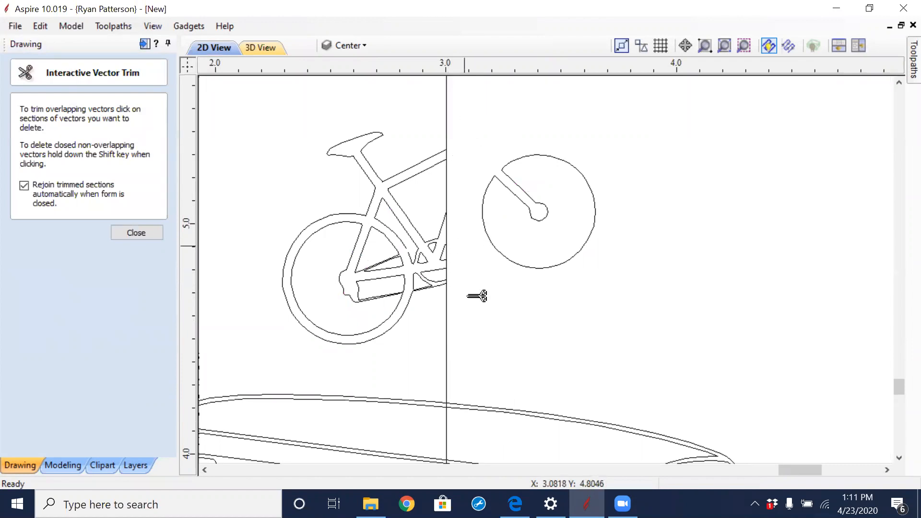
Trim the camper van's raised roof lines to the right of the vertical centerline
{"action": "scroll", "coordinate": [556, 264], "scroll_direction": "down", "scroll_amount": 4}
{"action": "scroll", "coordinate": [544, 321], "scroll_direction": "up", "scroll_amount": 4}
{"action": "left_click", "coordinate": [526, 313]}
{"action": "left_click", "coordinate": [523, 277]}
{"action": "left_click", "coordinate": [521, 274]}
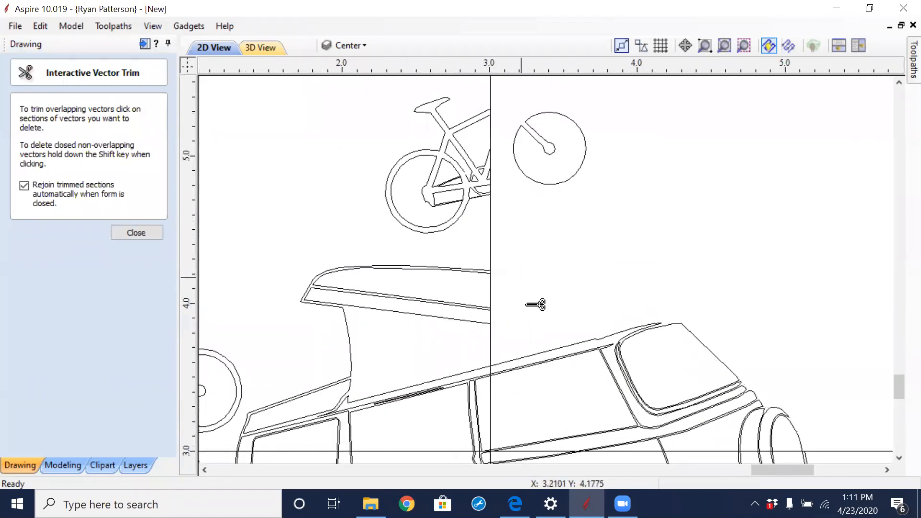
Trim the camper van's main roofline and upper window lines to the right of the vertical centerline
{"action": "left_click", "coordinate": [537, 358]}
{"action": "left_click", "coordinate": [536, 369]}
{"action": "middle_click_drag", "start_coordinate": [581, 154], "coordinate": [571, 93]}
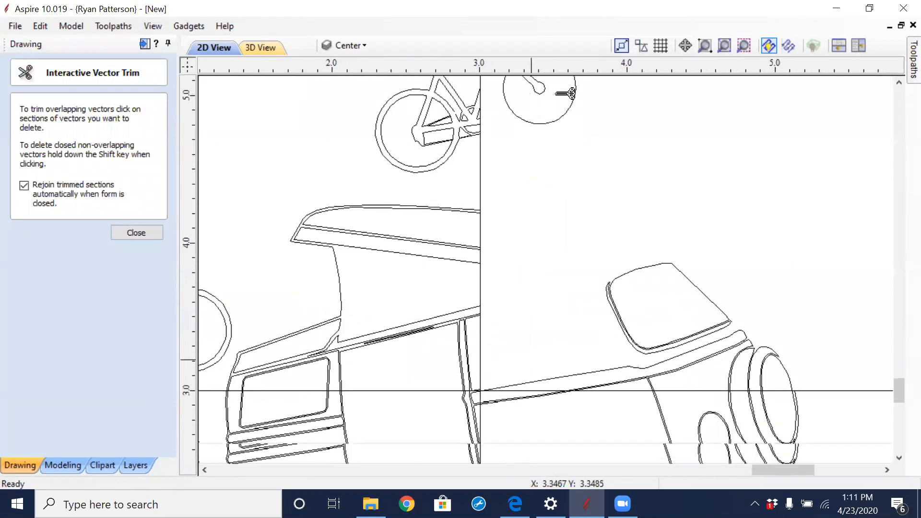
Trim the camper van's middle door pillar lines below the horizontal centerline, just beside the center crossing
{"action": "scroll", "coordinate": [575, 115], "scroll_direction": "down", "scroll_amount": 4}
{"action": "scroll", "coordinate": [506, 146], "scroll_direction": "up", "scroll_amount": 6}
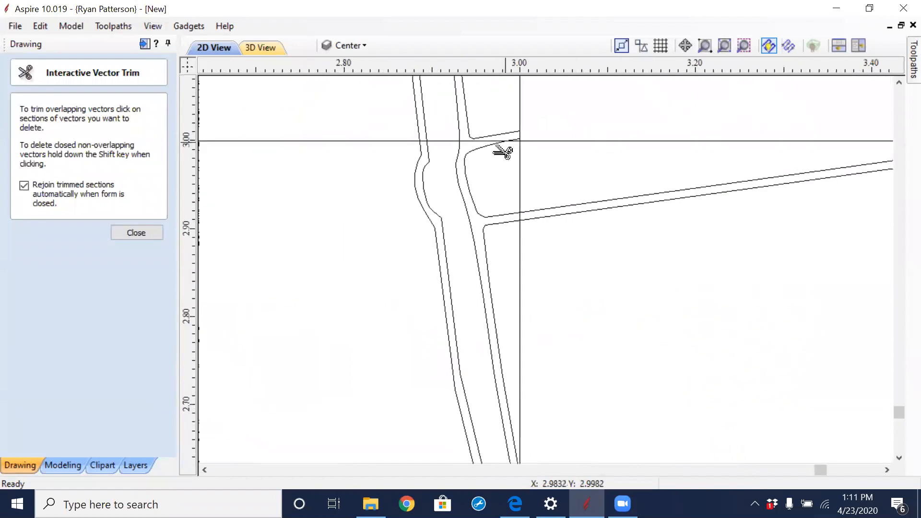
{"action": "left_click", "coordinate": [482, 149]}
{"action": "left_click", "coordinate": [450, 159]}
{"action": "left_click", "coordinate": [427, 158]}
{"action": "left_click", "coordinate": [420, 160]}
{"action": "scroll", "coordinate": [509, 143], "scroll_direction": "up", "scroll_amount": 5}
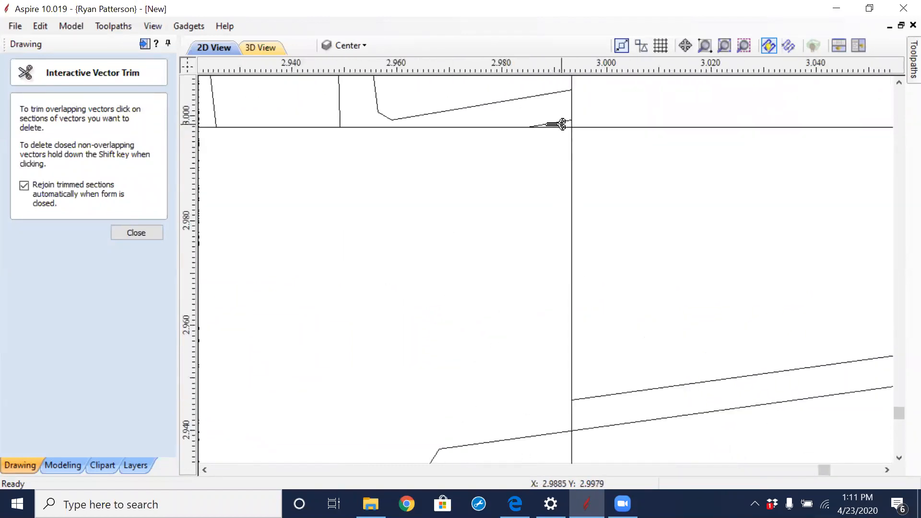
Trim the camper van's rear window and rear door pillar lines below the horizontal centerline
{"action": "scroll", "coordinate": [497, 201], "scroll_direction": "down", "scroll_amount": 9}
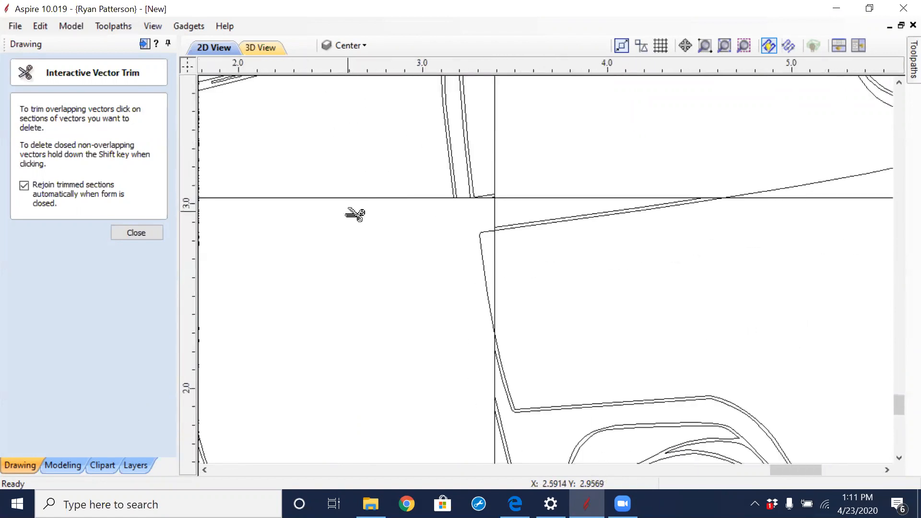
{"action": "scroll", "coordinate": [355, 215], "scroll_direction": "down", "scroll_amount": 4}
{"action": "scroll", "coordinate": [476, 196], "scroll_direction": "up", "scroll_amount": 6}
{"action": "left_click", "coordinate": [462, 191]}
{"action": "left_click", "coordinate": [458, 187]}
{"action": "left_click", "coordinate": [431, 187]}
{"action": "left_click", "coordinate": [427, 189]}
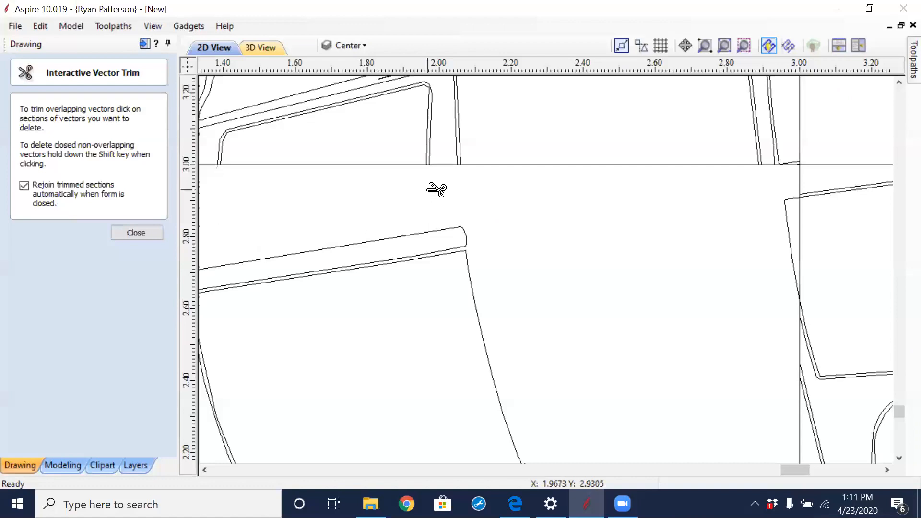
Trim the van's rear edge and the side bicycle's frame lines below the horizontal centerline, and finish trimming
{"action": "middle_click_drag", "start_coordinate": [362, 210], "coordinate": [739, 233]}
{"action": "left_click", "coordinate": [461, 208]}
{"action": "left_click", "coordinate": [431, 200]}
{"action": "left_click", "coordinate": [377, 206]}
{"action": "middle_click_drag", "start_coordinate": [265, 231], "coordinate": [451, 286]}
{"action": "scroll", "coordinate": [433, 261], "scroll_direction": "up", "scroll_amount": 4}
{"action": "left_click", "coordinate": [472, 231]}
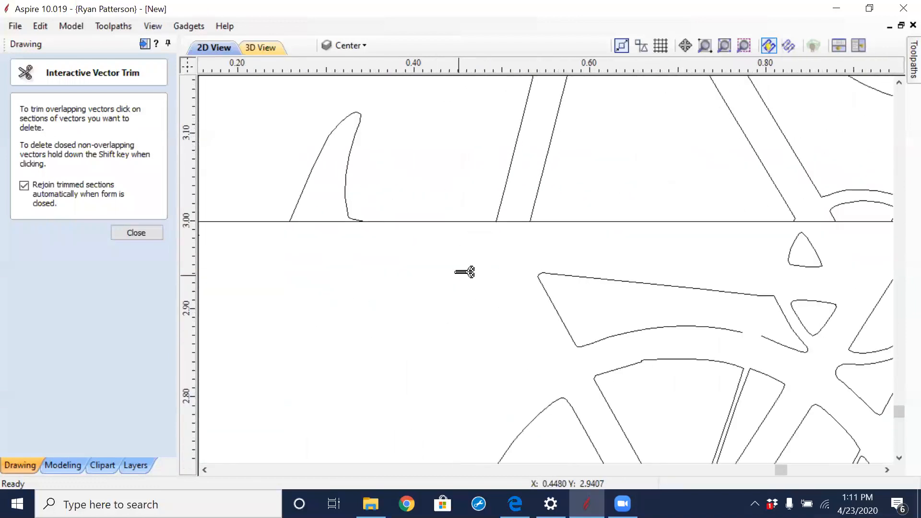
{"action": "scroll", "coordinate": [453, 271], "scroll_direction": "down", "scroll_amount": 8}
{"action": "middle_click_drag", "start_coordinate": [730, 307], "coordinate": [474, 276]}
{"action": "scroll", "coordinate": [483, 276], "scroll_direction": "down", "scroll_amount": 5}
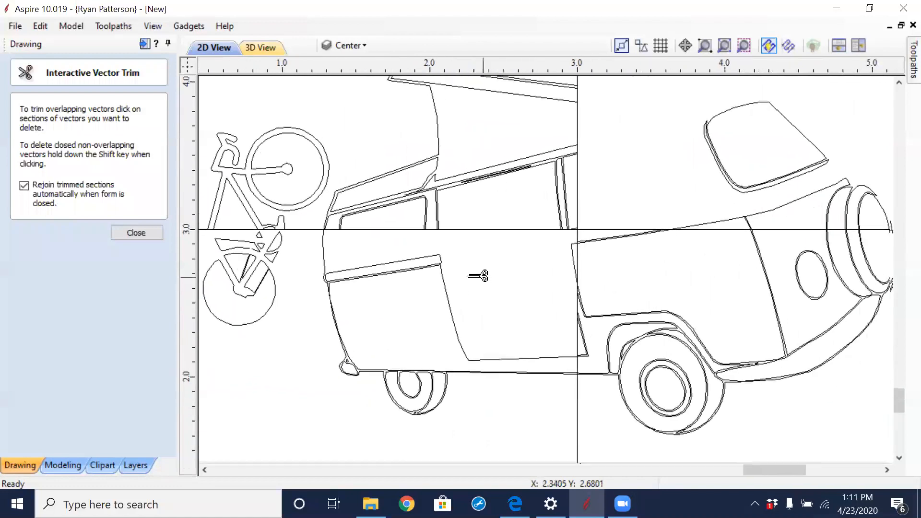
{"action": "left_click", "coordinate": [136, 232]}
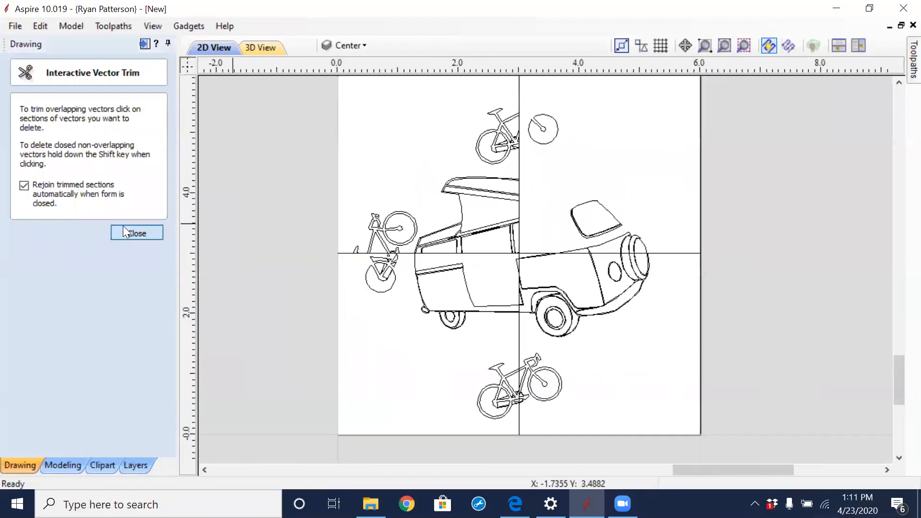
Delete the leftover camper van and bicycle pieces outside the upper-left quadrant, including the windshield, wheels and lower body
{"action": "mouse_move", "coordinate": [550, 177]}
{"action": "left_mouse_down"}
{"action": "mouse_move", "coordinate": [638, 283]}
{"action": "mouse_move", "coordinate": [686, 366]}
{"action": "left_mouse_up"}
{"action": "key", "text": "Delete"}
{"action": "left_click_drag", "start_coordinate": [656, 295], "coordinate": [546, 367]}
{"action": "key", "text": "Delete"}
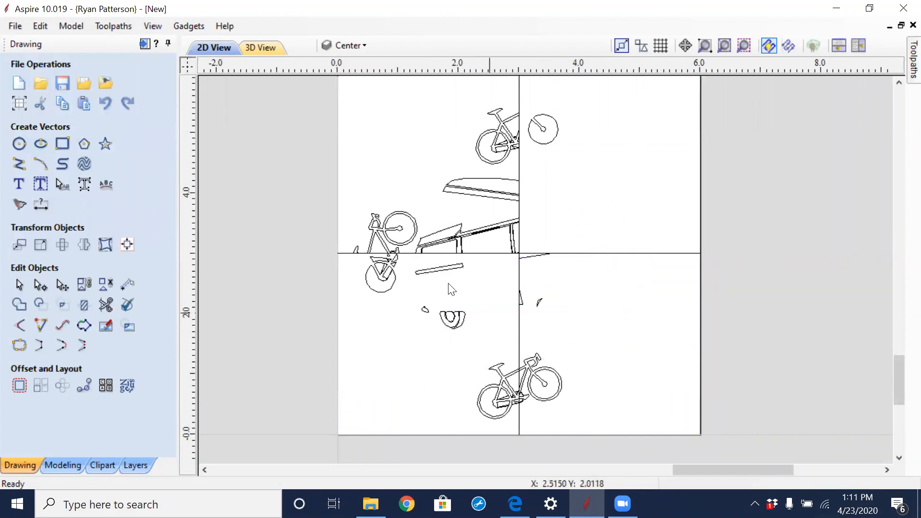
{"action": "left_click_drag", "start_coordinate": [470, 259], "coordinate": [357, 321]}
{"action": "key", "text": "Delete"}
{"action": "left_click_drag", "start_coordinate": [573, 286], "coordinate": [468, 413]}
{"action": "key", "text": "Delete"}
Delete the remaining small van fragments and lower bicycle parts below the horizontal centerline
{"action": "scroll", "coordinate": [541, 282], "scroll_direction": "up", "scroll_amount": 3}
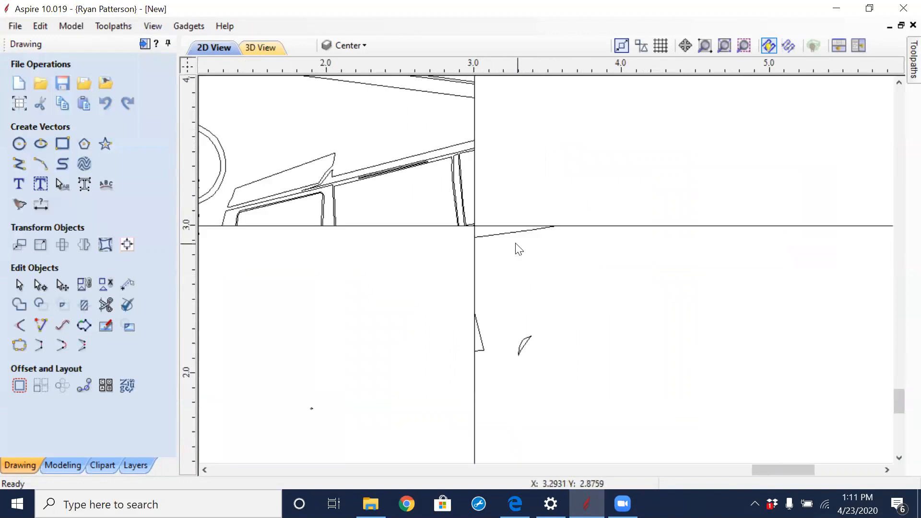
{"action": "left_click_drag", "start_coordinate": [564, 286], "coordinate": [478, 387]}
{"action": "key", "text": "Delete"}
{"action": "scroll", "coordinate": [540, 349], "scroll_direction": "down", "scroll_amount": 4}
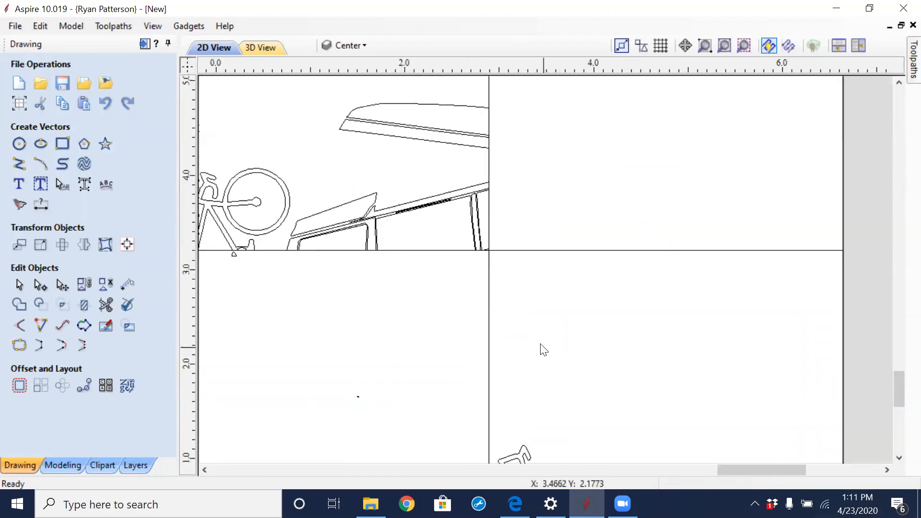
{"action": "left_click_drag", "start_coordinate": [379, 282], "coordinate": [628, 417]}
{"action": "key", "text": "Delete"}
{"action": "middle_click_drag", "start_coordinate": [538, 211], "coordinate": [521, 286]}
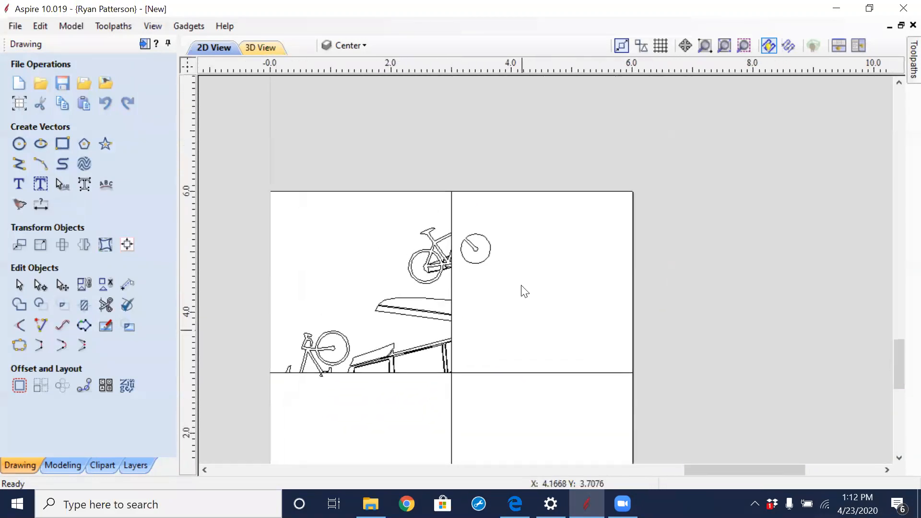
Delete the upper bicycle's front wheel beyond the vertical centerline and the small triangle under the side bicycle's frame
{"action": "left_click_drag", "start_coordinate": [509, 223], "coordinate": [456, 295]}
{"action": "key", "text": "Delete"}
{"action": "middle_click_drag", "start_coordinate": [420, 322], "coordinate": [498, 311]}
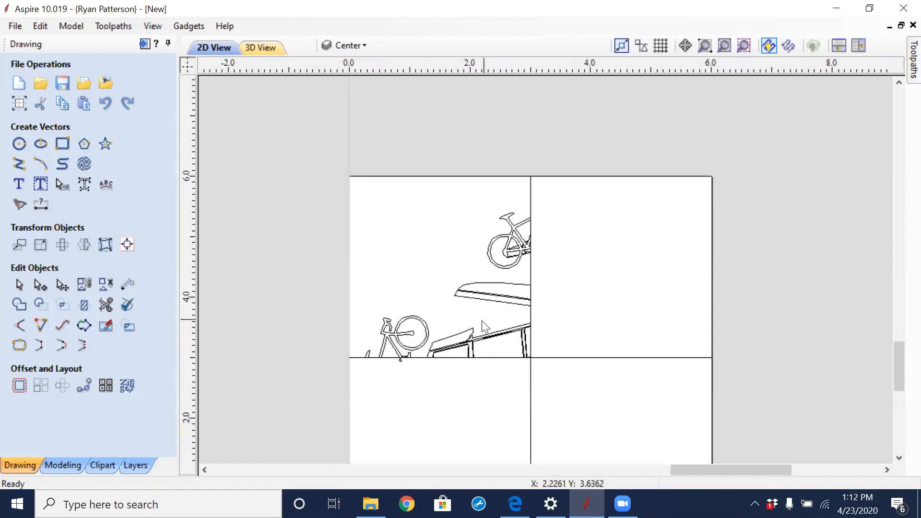
{"action": "scroll", "coordinate": [404, 363], "scroll_direction": "up", "scroll_amount": 5}
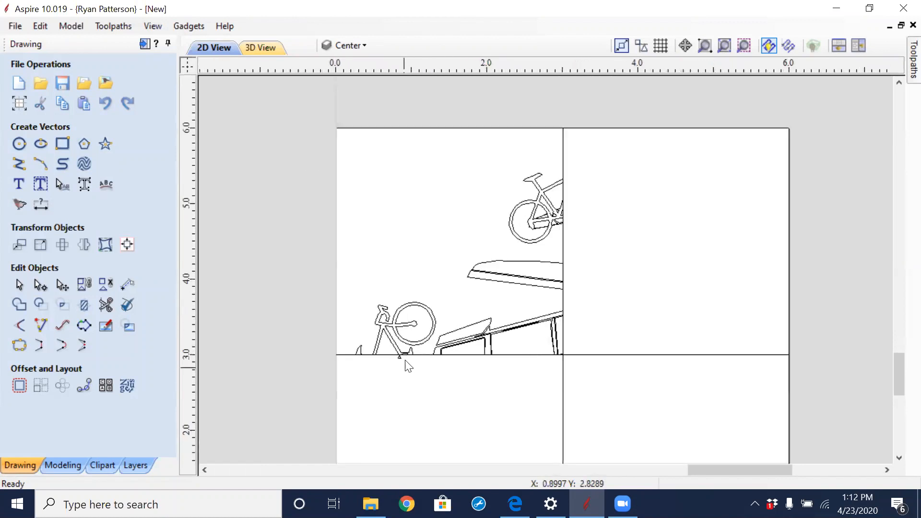
{"action": "left_click", "coordinate": [387, 364]}
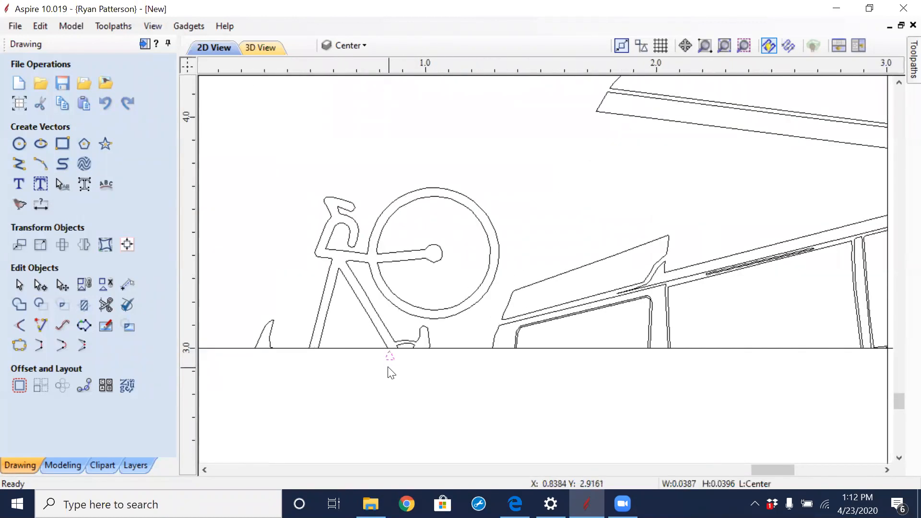
{"action": "left_click", "coordinate": [390, 373]}
{"action": "scroll", "coordinate": [390, 373], "scroll_direction": "down", "scroll_amount": 4}
{"action": "scroll", "coordinate": [496, 262], "scroll_direction": "down", "scroll_amount": 5}
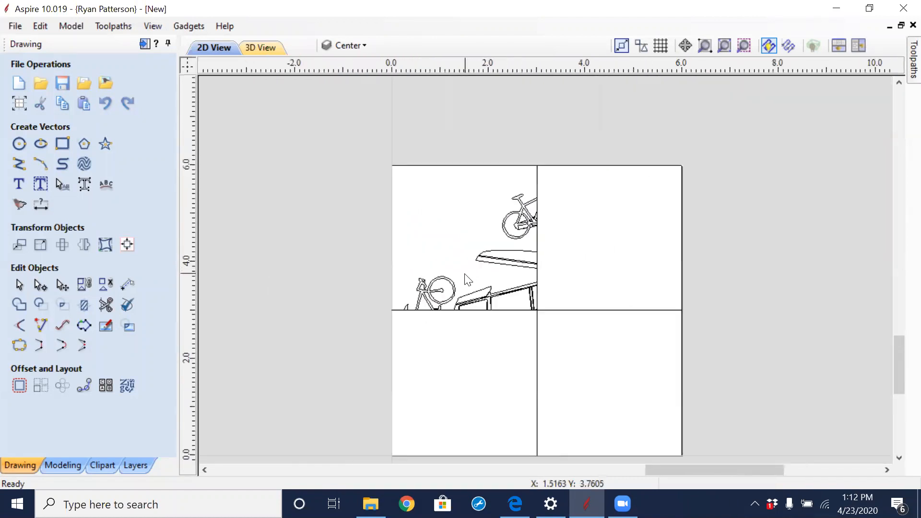
Group all vectors left in the upper-left quadrant and move the group outside the board beyond its upper-left corner
{"action": "left_click_drag", "start_coordinate": [369, 142], "coordinate": [580, 364]}
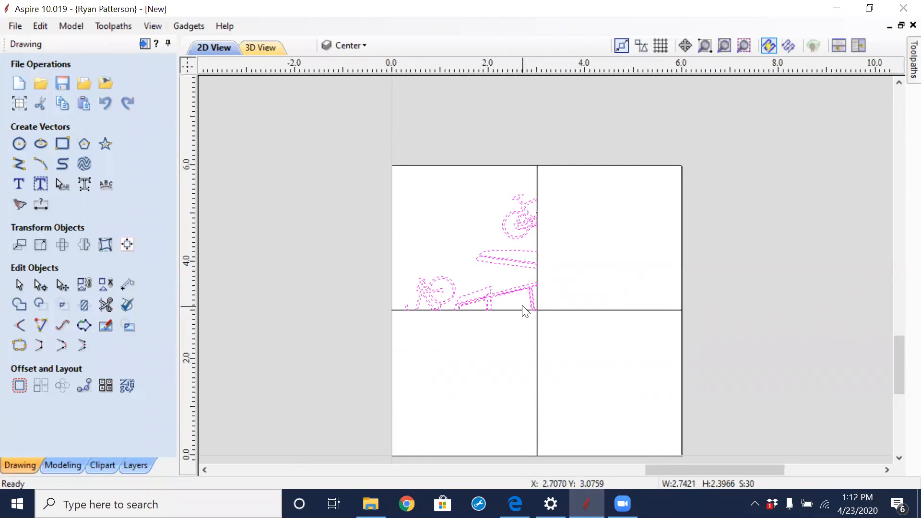
{"action": "key", "text": "g"}
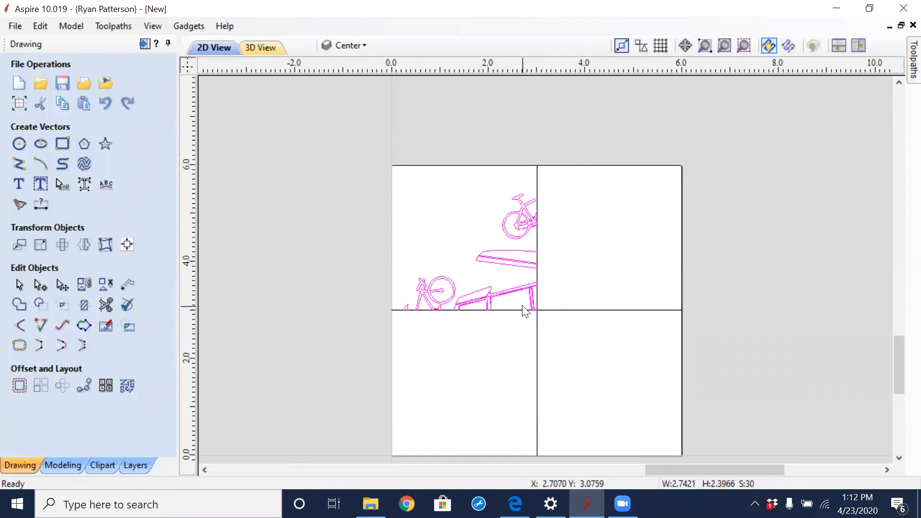
{"action": "left_click", "coordinate": [521, 261]}
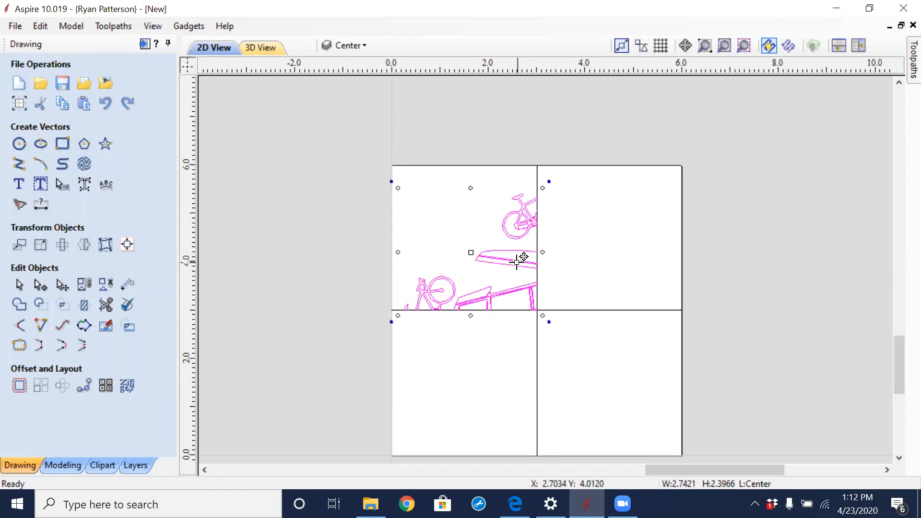
{"action": "left_click_drag", "start_coordinate": [517, 260], "coordinate": [367, 112]}
Paste a fresh copy of the complete camper van and three bicycles onto the board
{"action": "middle_click_drag", "start_coordinate": [444, 249], "coordinate": [465, 359]}
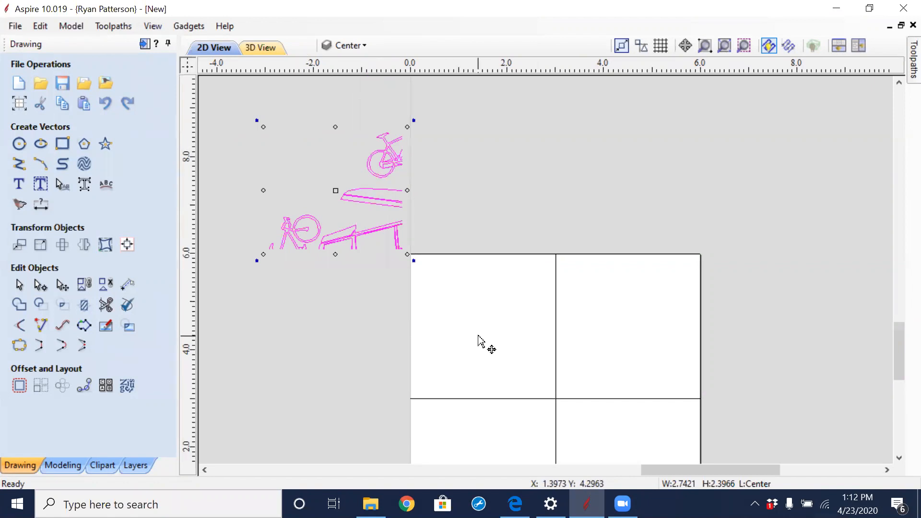
{"action": "key", "text": "ctrl+v"}
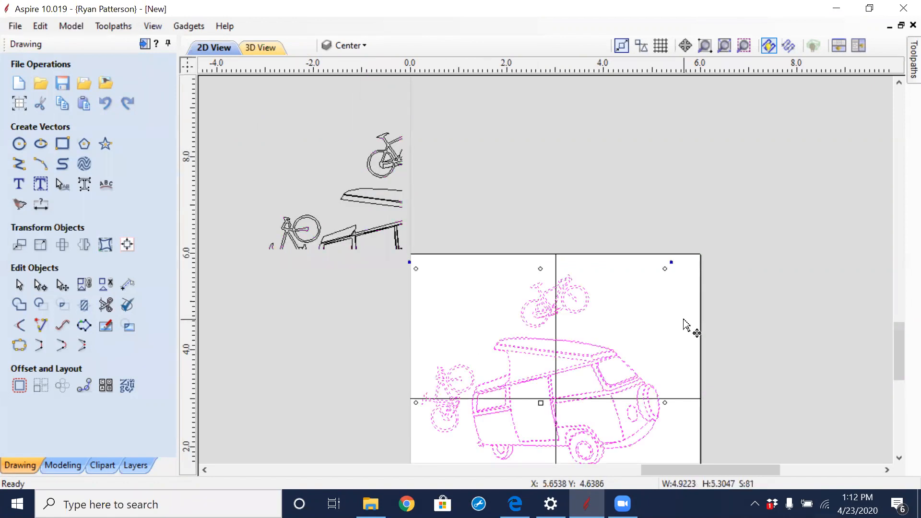
{"action": "middle_click_drag", "start_coordinate": [597, 389], "coordinate": [563, 314]}
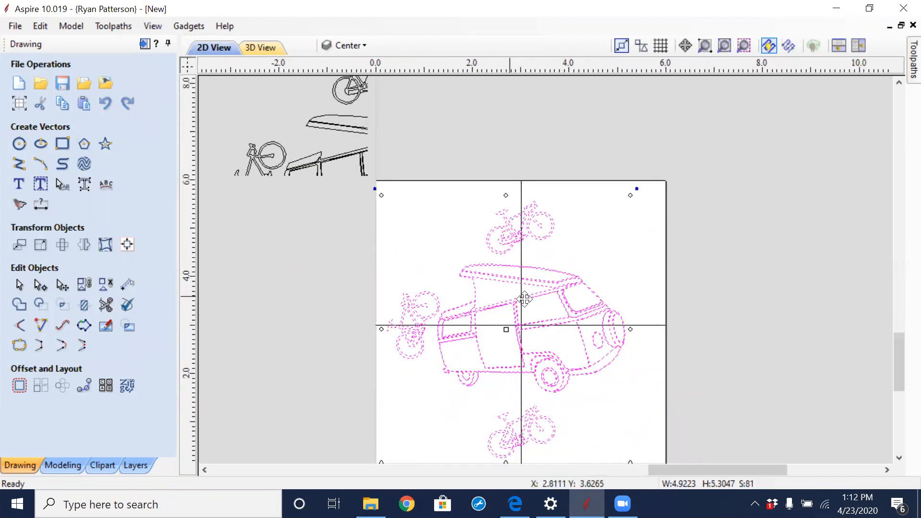
Trim the upper bicycle's frame and chainring lines to the left of the vertical centerline with Interactive Vector Trim
{"action": "left_click", "coordinate": [105, 305]}
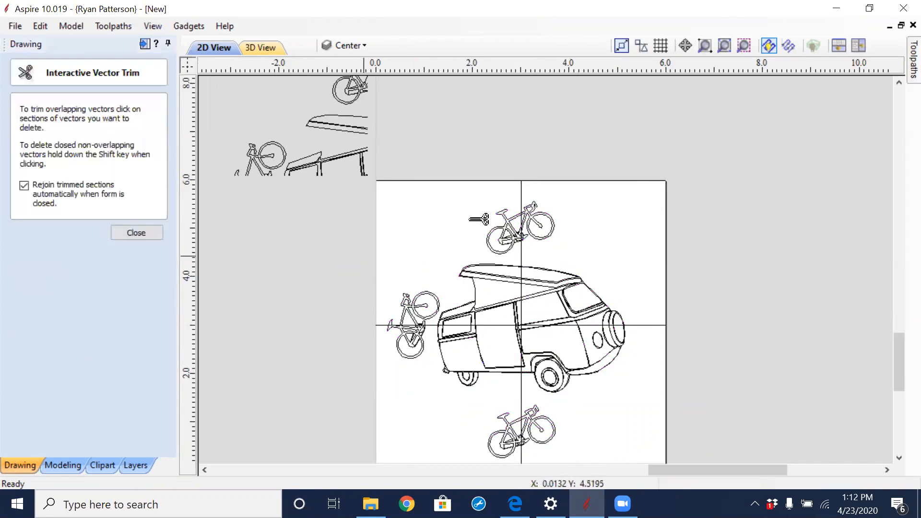
{"action": "scroll", "coordinate": [655, 220], "scroll_direction": "up", "scroll_amount": 4}
{"action": "left_click", "coordinate": [665, 209]}
{"action": "left_click", "coordinate": [674, 216]}
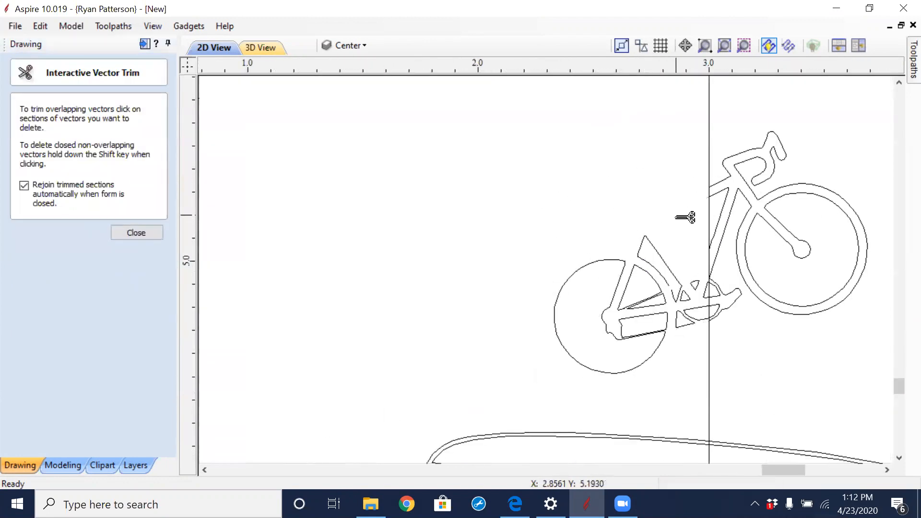
{"action": "scroll", "coordinate": [696, 294], "scroll_direction": "up", "scroll_amount": 6}
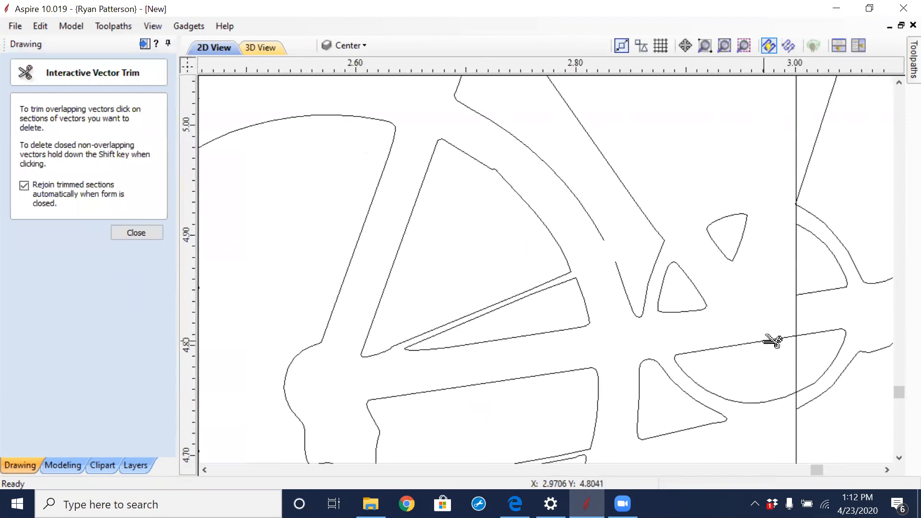
{"action": "scroll", "coordinate": [721, 366], "scroll_direction": "down", "scroll_amount": 6}
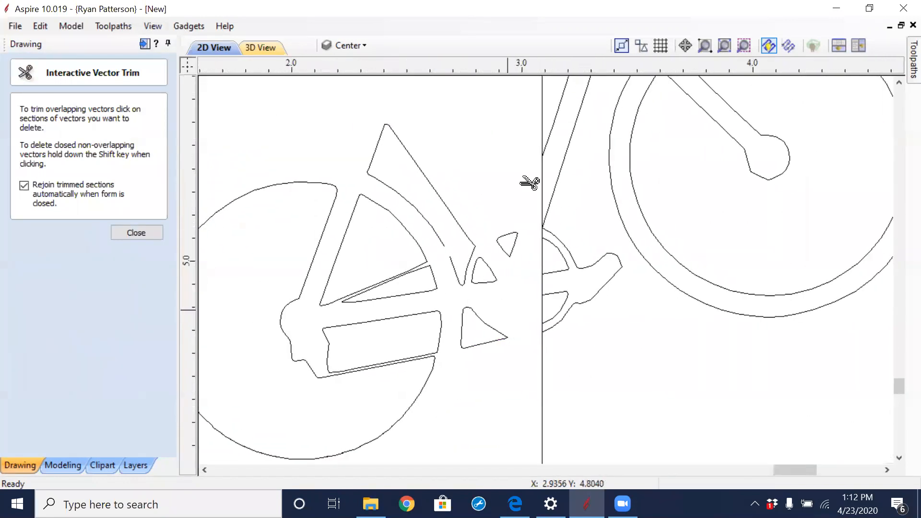
Trim the camper van's raised roof lines to the left of the vertical centerline
{"action": "scroll", "coordinate": [524, 326], "scroll_direction": "down", "scroll_amount": 3}
{"action": "scroll", "coordinate": [514, 355], "scroll_direction": "up", "scroll_amount": 3}
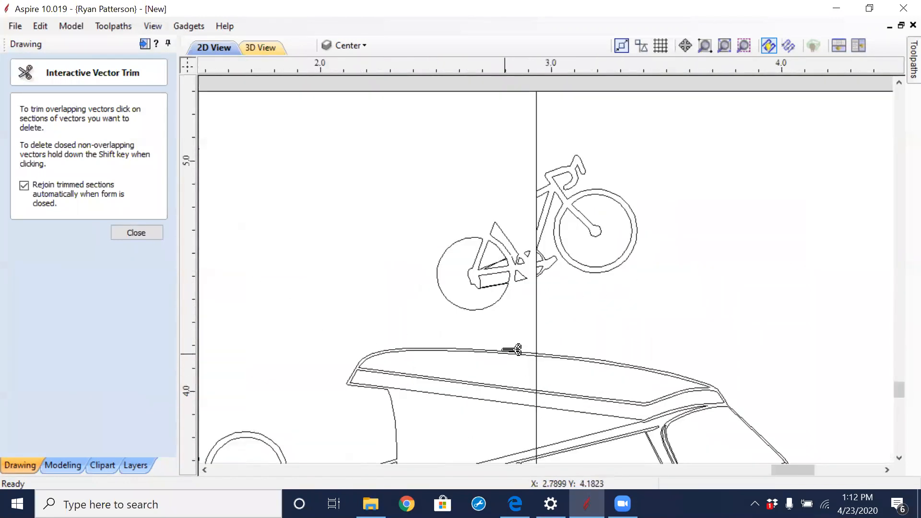
{"action": "left_click", "coordinate": [512, 337]}
{"action": "left_click", "coordinate": [510, 338]}
{"action": "left_click", "coordinate": [510, 396]}
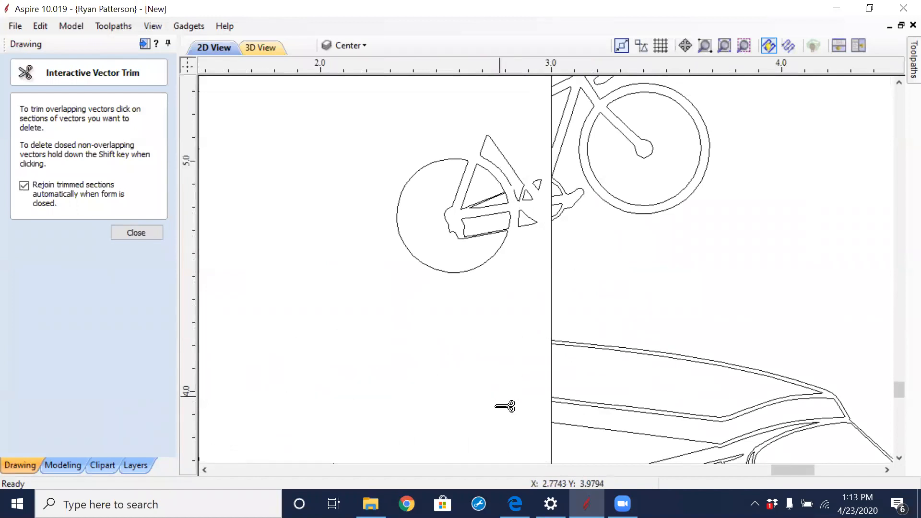
Trim the camper van's main roofline and window lines left of the vertical centerline, down to the center crossing
{"action": "scroll", "coordinate": [493, 411], "scroll_direction": "down", "scroll_amount": 4}
{"action": "scroll", "coordinate": [542, 148], "scroll_direction": "up", "scroll_amount": 3}
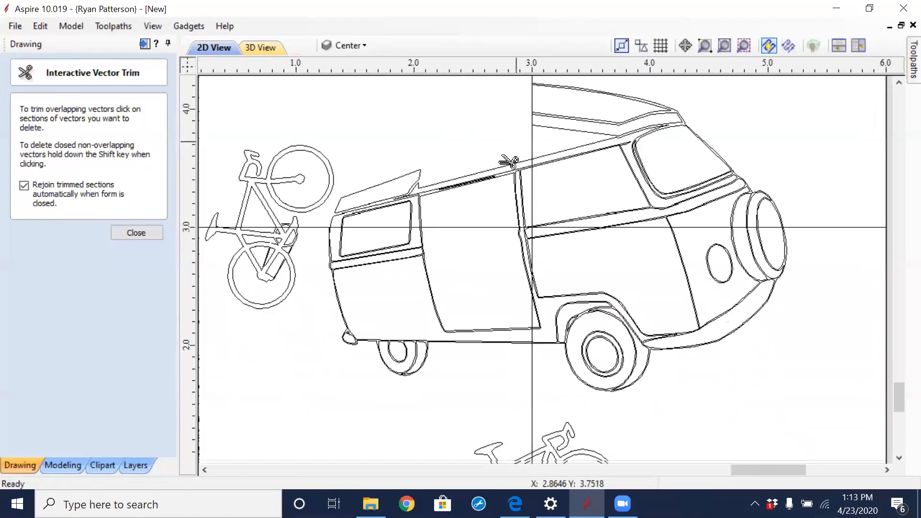
{"action": "scroll", "coordinate": [542, 149], "scroll_direction": "up", "scroll_amount": 2}
{"action": "left_click", "coordinate": [616, 166]}
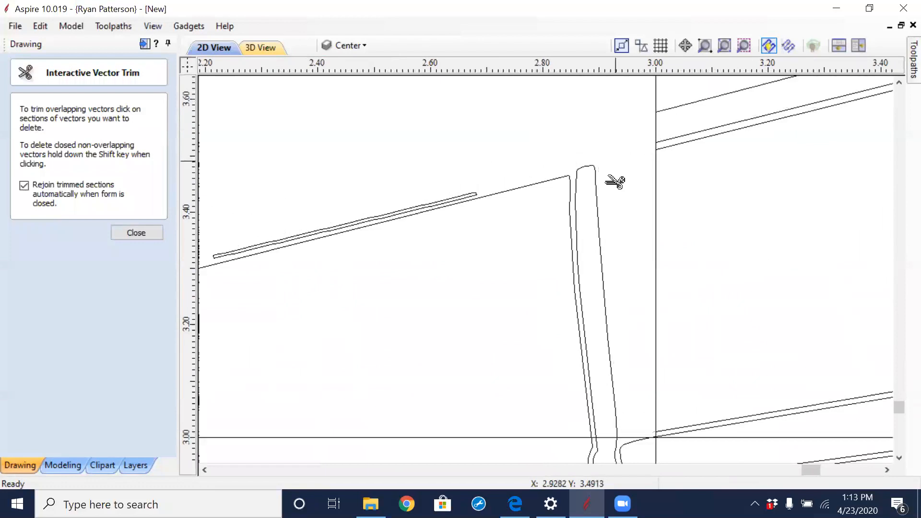
{"action": "scroll", "coordinate": [531, 281], "scroll_direction": "down", "scroll_amount": 2}
{"action": "scroll", "coordinate": [539, 273], "scroll_direction": "up", "scroll_amount": 5}
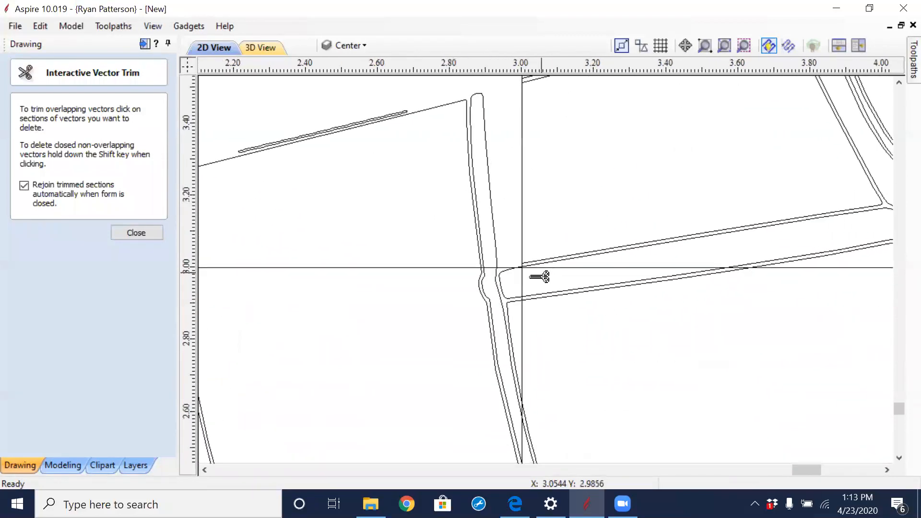
{"action": "scroll", "coordinate": [499, 191], "scroll_direction": "up", "scroll_amount": 4}
{"action": "left_click", "coordinate": [493, 179]}
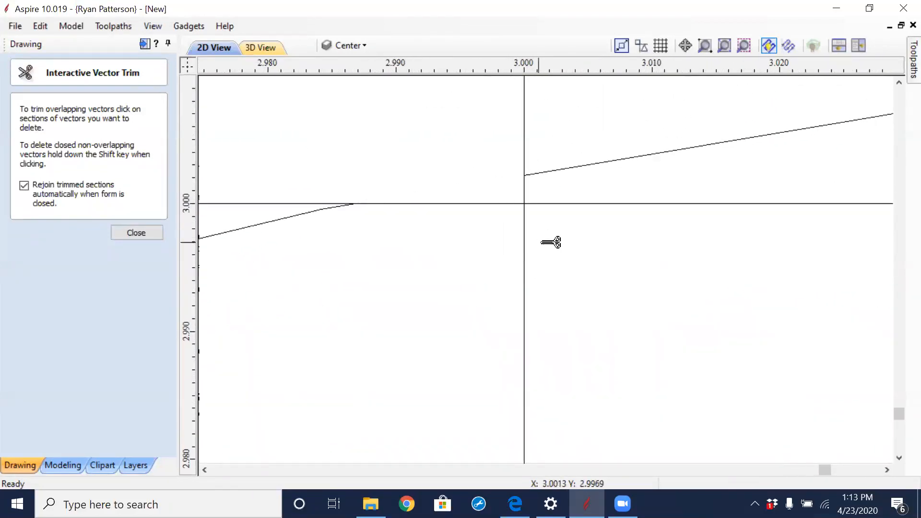
{"action": "scroll", "coordinate": [549, 240], "scroll_direction": "down", "scroll_amount": 3}
{"action": "scroll", "coordinate": [740, 298], "scroll_direction": "down", "scroll_amount": 4}
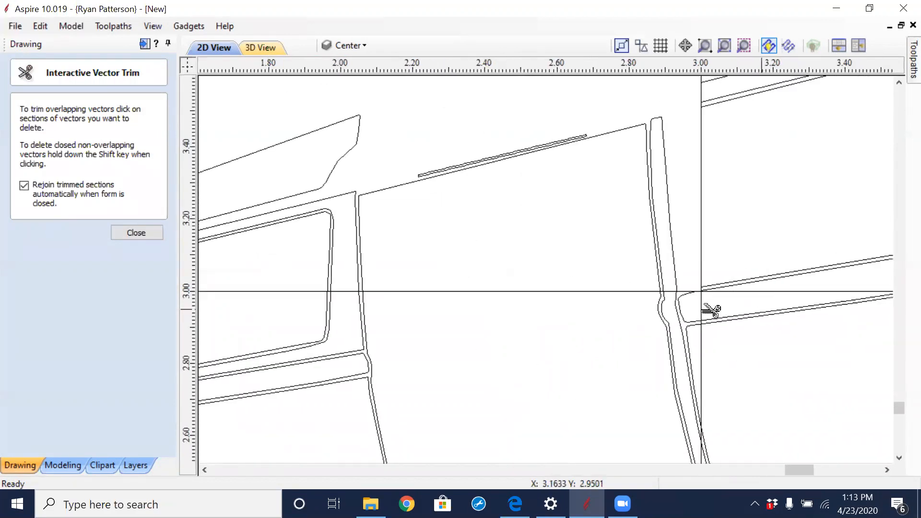
Trim the camper van's front body lines below the horizontal centerline, right of the vertical centerline
{"action": "scroll", "coordinate": [501, 290], "scroll_direction": "up", "scroll_amount": 2}
{"action": "scroll", "coordinate": [611, 281], "scroll_direction": "up", "scroll_amount": 3}
{"action": "left_click", "coordinate": [586, 255]}
{"action": "left_click", "coordinate": [578, 249]}
{"action": "scroll", "coordinate": [654, 286], "scroll_direction": "down", "scroll_amount": 2}
{"action": "scroll", "coordinate": [460, 312], "scroll_direction": "down", "scroll_amount": 2}
{"action": "scroll", "coordinate": [557, 281], "scroll_direction": "up", "scroll_amount": 2}
{"action": "left_click", "coordinate": [546, 292]}
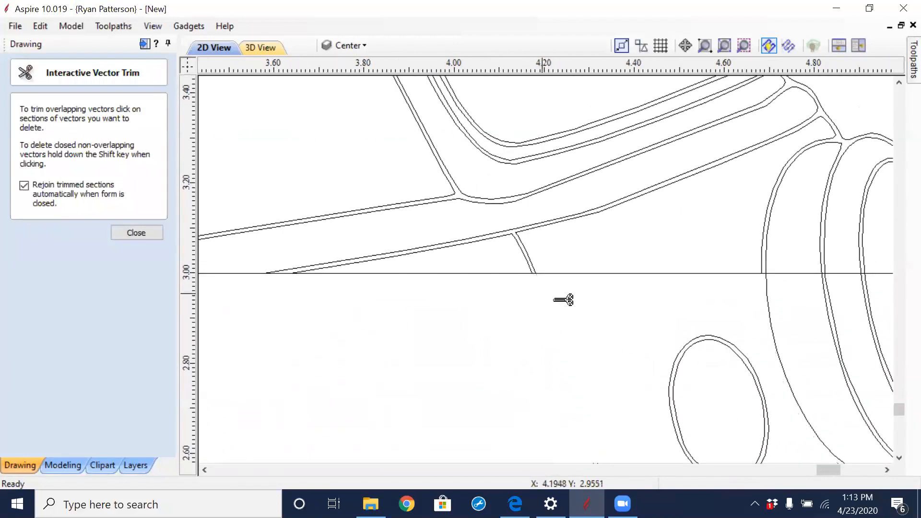
{"action": "scroll", "coordinate": [654, 304], "scroll_direction": "down", "scroll_amount": 2}
{"action": "scroll", "coordinate": [631, 315], "scroll_direction": "up", "scroll_amount": 2}
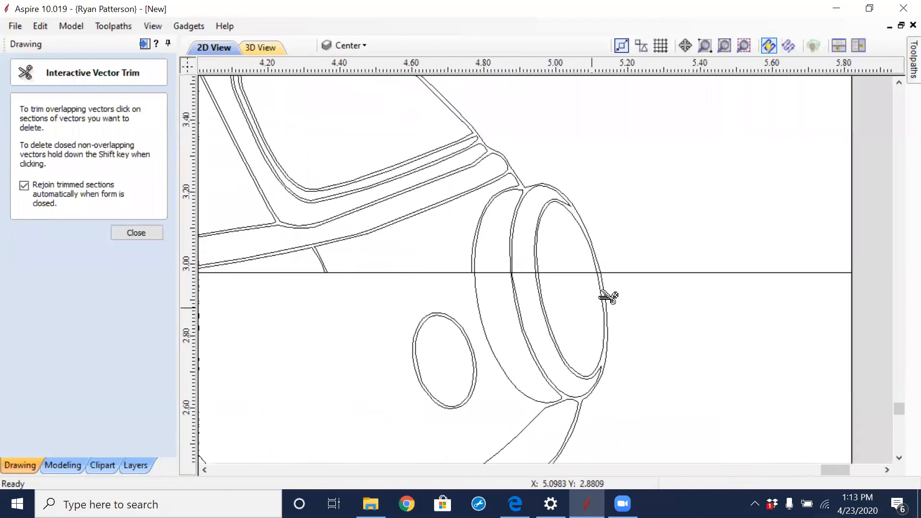
Trim the van's spare tire outlines below the horizontal centerline and close Interactive Vector Trim
{"action": "scroll", "coordinate": [592, 308], "scroll_direction": "up", "scroll_amount": 1}
{"action": "left_click", "coordinate": [608, 289]}
{"action": "left_click", "coordinate": [603, 288]}
{"action": "left_click", "coordinate": [510, 291]}
{"action": "left_click", "coordinate": [475, 292]}
{"action": "left_click", "coordinate": [473, 291]}
{"action": "scroll", "coordinate": [437, 312], "scroll_direction": "down", "scroll_amount": 2}
{"action": "middle_click_drag", "start_coordinate": [372, 319], "coordinate": [726, 297]}
{"action": "scroll", "coordinate": [524, 250], "scroll_direction": "up", "scroll_amount": 2}
{"action": "scroll", "coordinate": [468, 329], "scroll_direction": "up", "scroll_amount": 3}
{"action": "scroll", "coordinate": [530, 353], "scroll_direction": "down", "scroll_amount": 3}
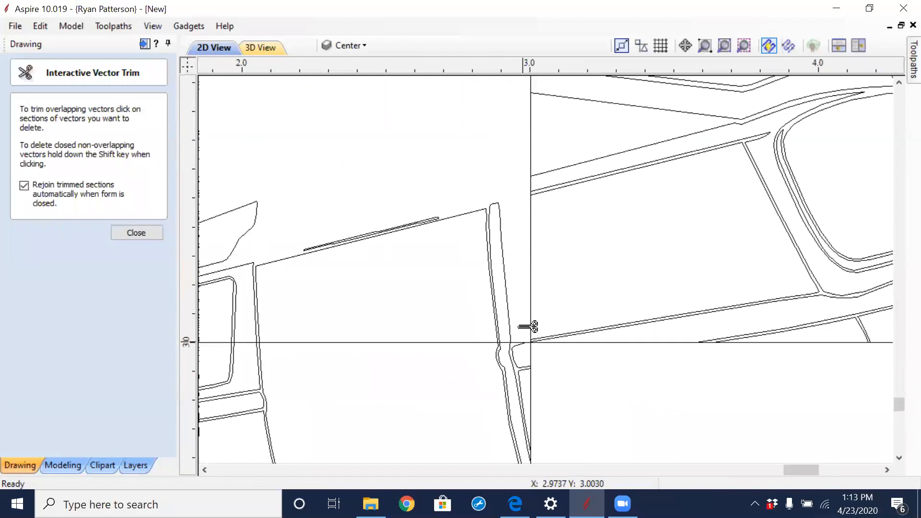
{"action": "scroll", "coordinate": [529, 288], "scroll_direction": "down", "scroll_amount": 3}
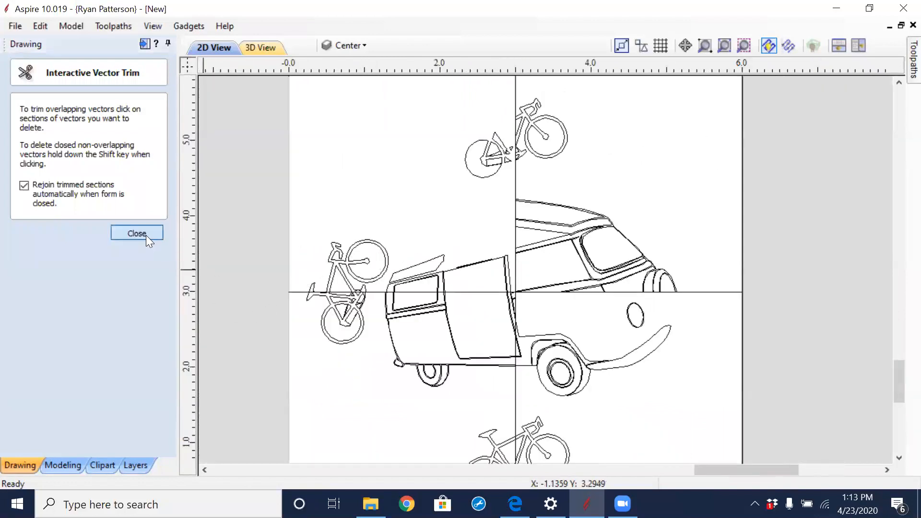
{"action": "left_click", "coordinate": [137, 234]}
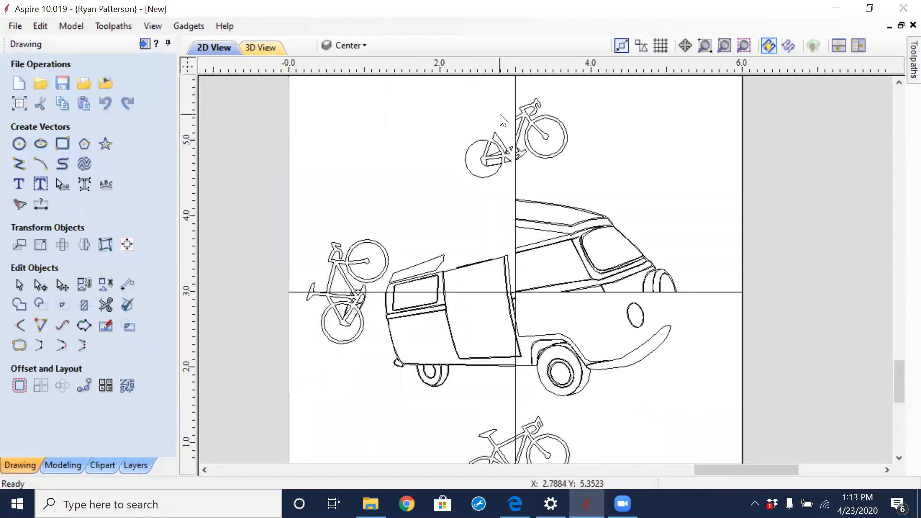
Delete the leftover bicycle and van pieces in the upper-left quadrant and the van's front lower body and wheel
{"action": "left_click_drag", "start_coordinate": [288, 310], "coordinate": [284, 278]}
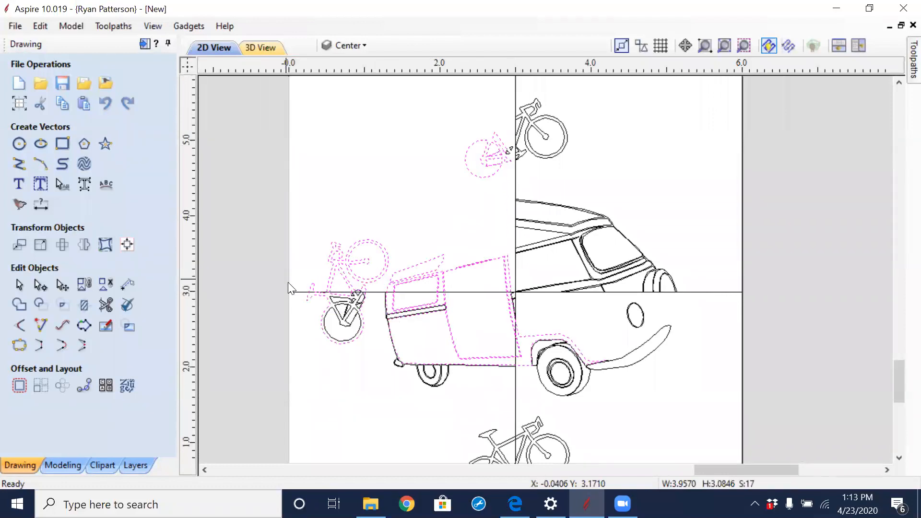
{"action": "key", "text": "Delete"}
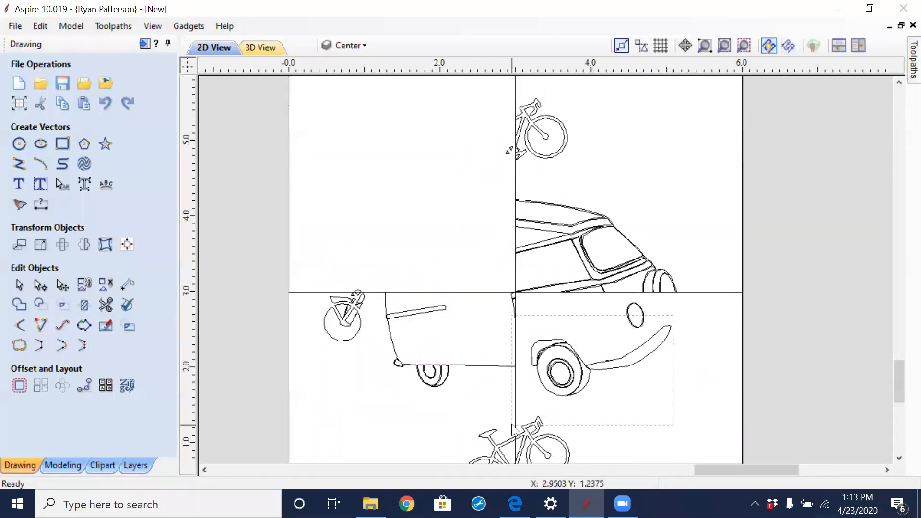
{"action": "left_click", "coordinate": [515, 425]}
{"action": "left_click", "coordinate": [515, 395], "text": "shift"}
{"action": "key", "text": "Delete"}
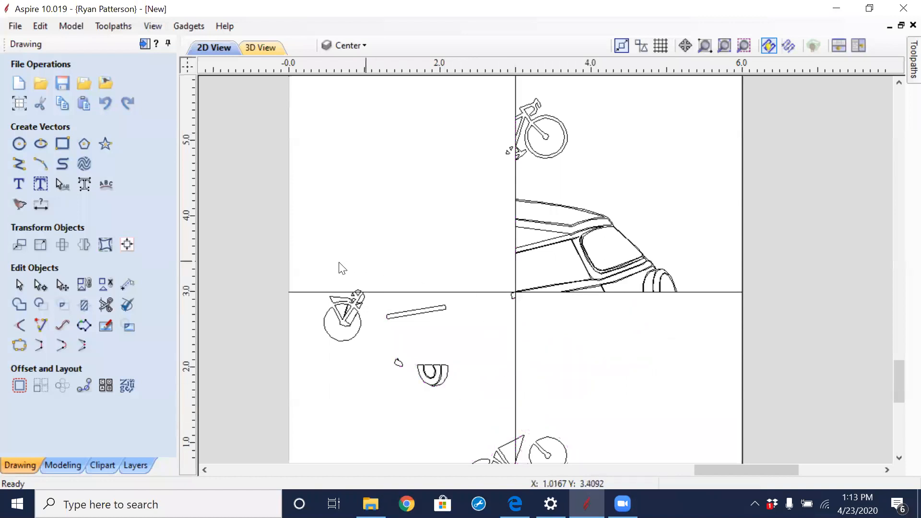
Delete the lower bicycle, the remaining lower-left bicycle and van pieces, and the fragment at the center crossing
{"action": "left_click_drag", "start_coordinate": [483, 456], "coordinate": [483, 456]}
{"action": "key", "text": "Delete"}
{"action": "middle_click_drag", "start_coordinate": [498, 454], "coordinate": [417, 193]}
{"action": "left_click_drag", "start_coordinate": [371, 157], "coordinate": [531, 285]}
{"action": "key", "text": "Delete"}
{"action": "middle_click_drag", "start_coordinate": [447, 145], "coordinate": [518, 392]}
{"action": "scroll", "coordinate": [496, 264], "scroll_direction": "up", "scroll_amount": 6}
{"action": "left_click_drag", "start_coordinate": [476, 277], "coordinate": [550, 366]}
{"action": "key", "text": "Delete"}
Delete the upper bicycle's small chainring fragments left of the vertical centerline
{"action": "scroll", "coordinate": [549, 378], "scroll_direction": "down", "scroll_amount": 4}
{"action": "middle_click_drag", "start_coordinate": [611, 403], "coordinate": [536, 437]}
{"action": "scroll", "coordinate": [536, 438], "scroll_direction": "down", "scroll_amount": 2}
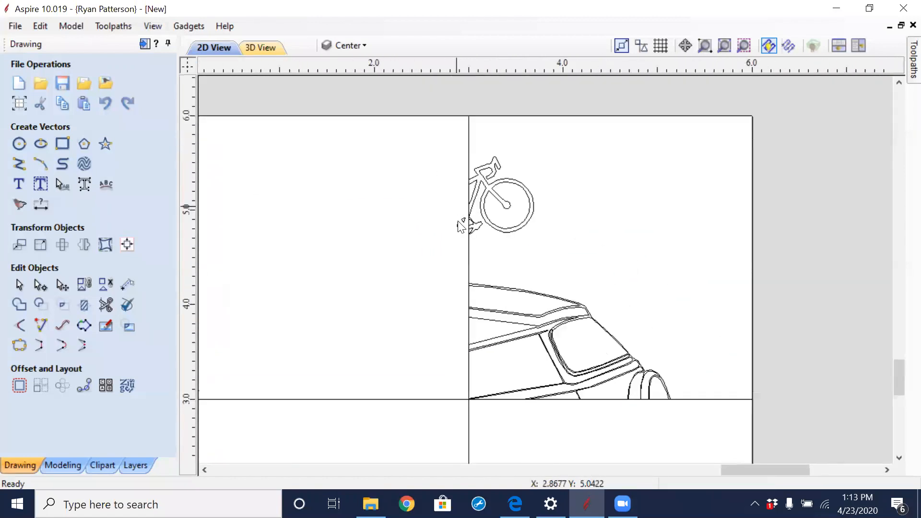
{"action": "scroll", "coordinate": [474, 227], "scroll_direction": "up", "scroll_amount": 5}
{"action": "left_click_drag", "start_coordinate": [493, 205], "coordinate": [441, 289]}
{"action": "key", "text": "Delete"}
{"action": "scroll", "coordinate": [442, 287], "scroll_direction": "down", "scroll_amount": 6}
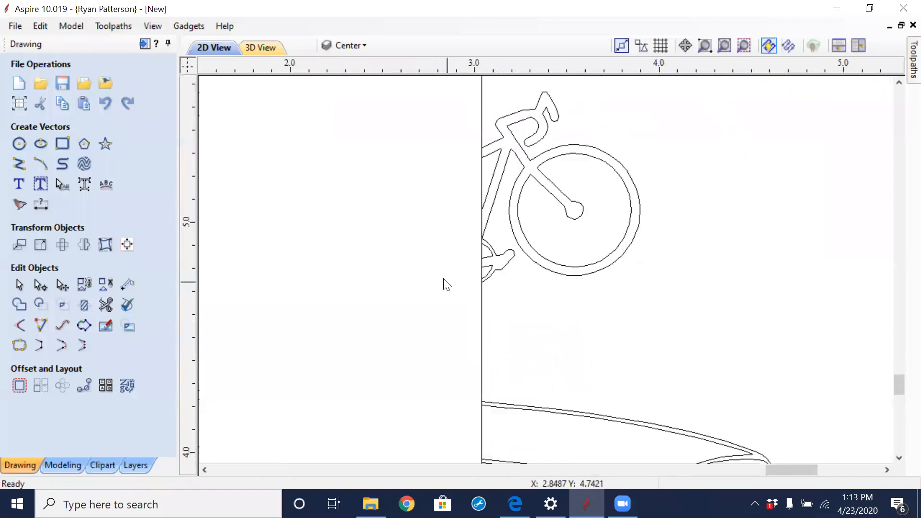
Group the remaining upper-right quadrant vectors and move the group diagonally outside the board's upper-right corner
{"action": "left_click_drag", "start_coordinate": [420, 218], "coordinate": [600, 447]}
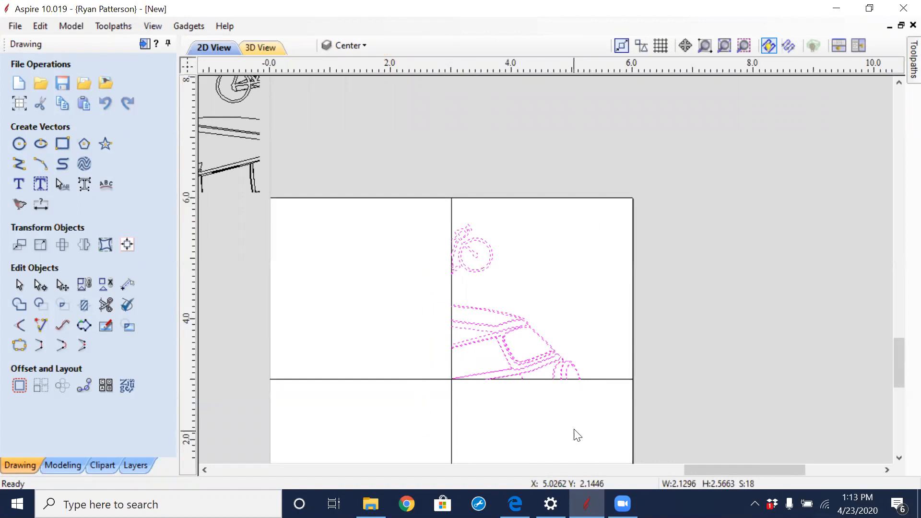
{"action": "left_click", "coordinate": [512, 313]}
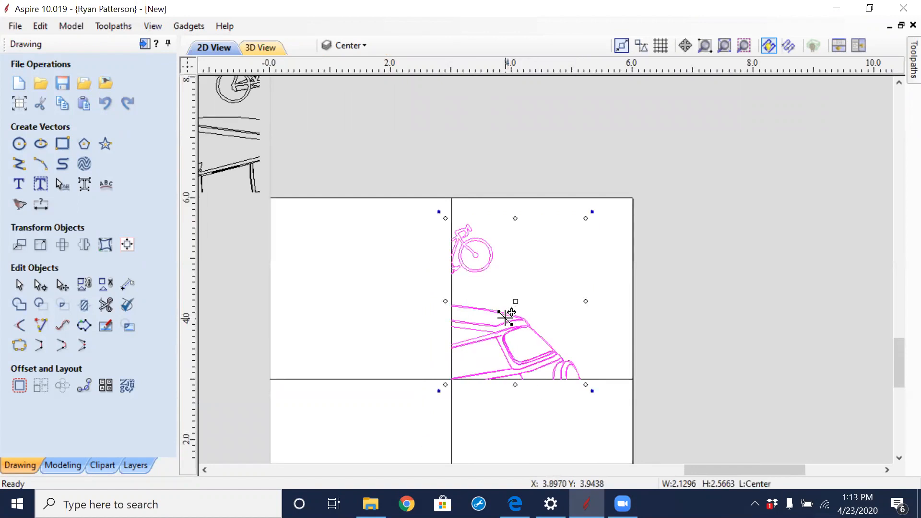
{"action": "left_click_drag", "start_coordinate": [510, 313], "coordinate": [703, 119]}
Paste another complete copy of the camper van and three bicycles onto the empty board
{"action": "scroll", "coordinate": [618, 326], "scroll_direction": "down", "scroll_amount": 2}
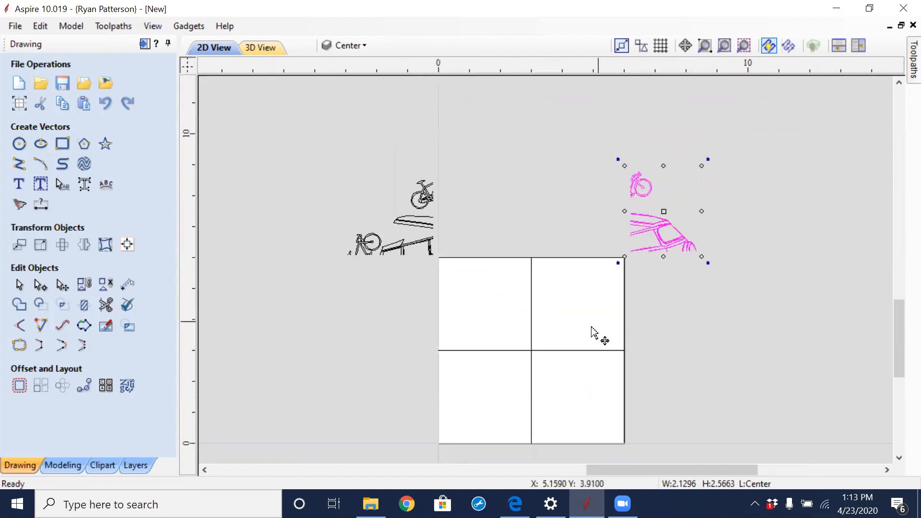
{"action": "middle_click_drag", "start_coordinate": [585, 396], "coordinate": [570, 350]}
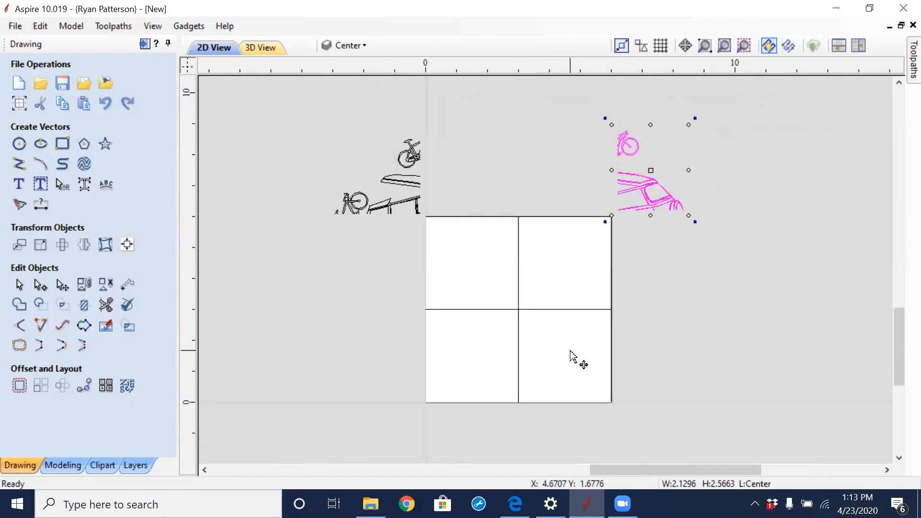
{"action": "left_click", "coordinate": [570, 351]}
{"action": "key", "text": "ctrl+v"}
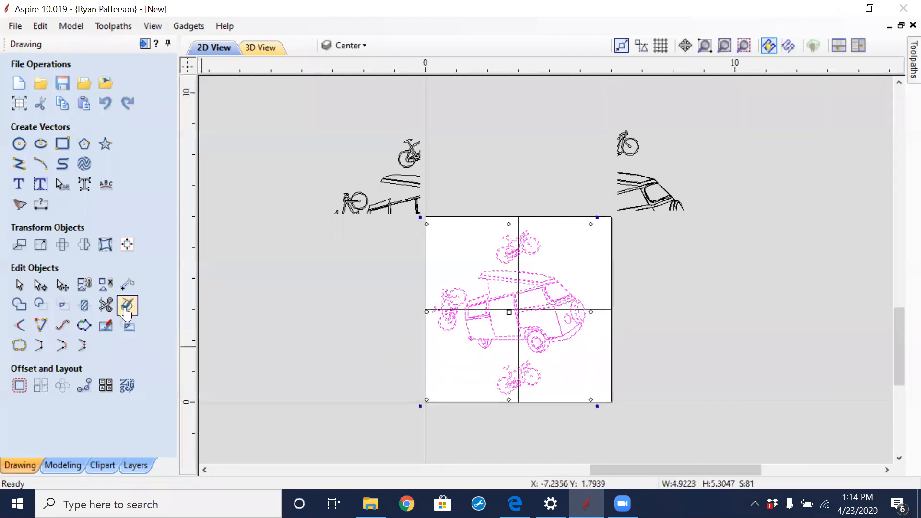
Trim the van's door pillar and window lines above the horizontal centerline at the center crossing with Interactive Vector Trim
{"action": "left_click", "coordinate": [106, 305]}
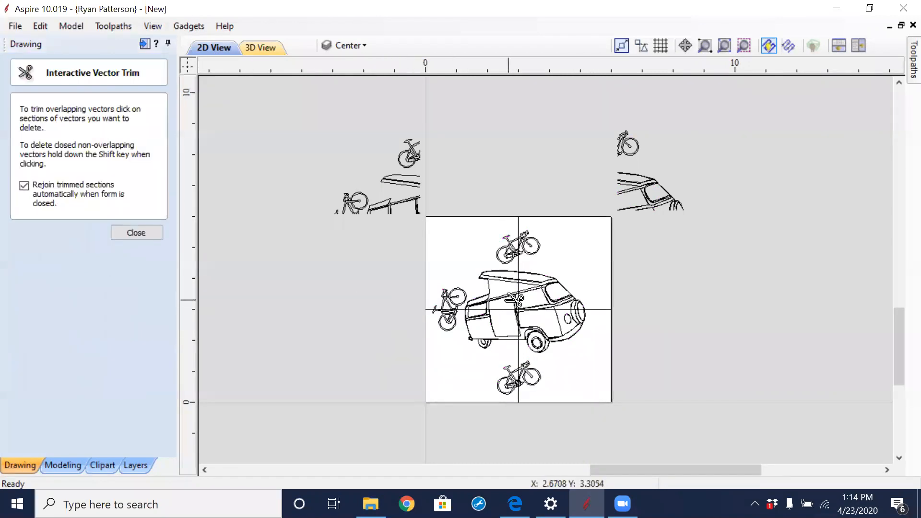
{"action": "scroll", "coordinate": [507, 299], "scroll_direction": "up", "scroll_amount": 3}
{"action": "scroll", "coordinate": [437, 322], "scroll_direction": "up", "scroll_amount": 2}
{"action": "scroll", "coordinate": [462, 322], "scroll_direction": "up", "scroll_amount": 2}
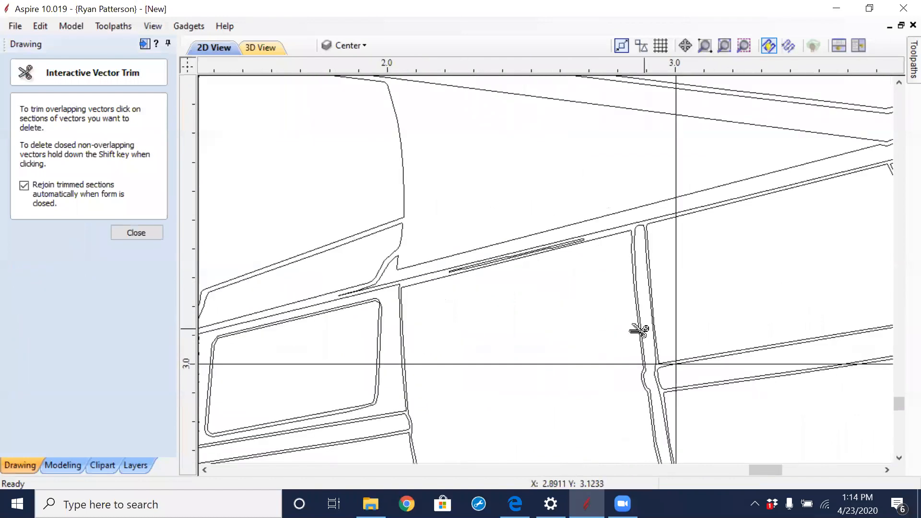
{"action": "left_click", "coordinate": [650, 327]}
{"action": "left_click", "coordinate": [639, 328]}
{"action": "left_click", "coordinate": [653, 330]}
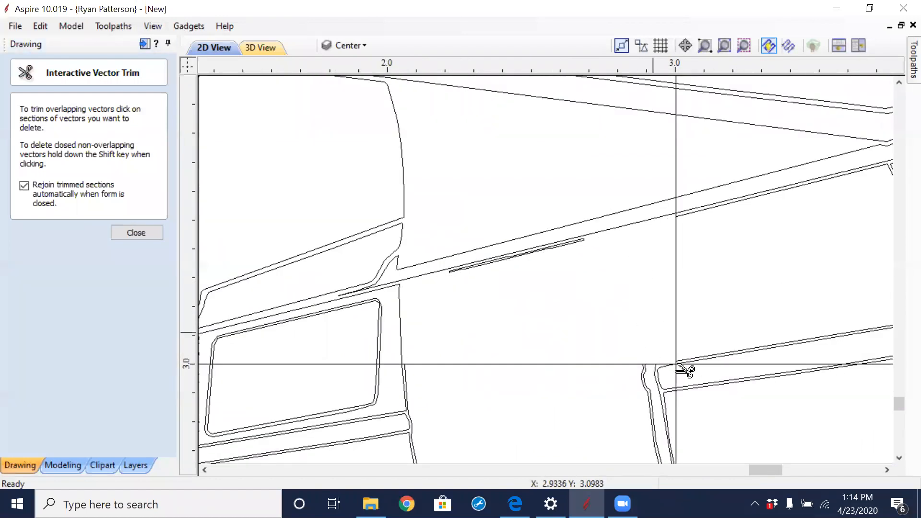
{"action": "scroll", "coordinate": [683, 368], "scroll_direction": "up", "scroll_amount": 1}
{"action": "scroll", "coordinate": [685, 366], "scroll_direction": "up", "scroll_amount": 3}
{"action": "left_click", "coordinate": [667, 310]}
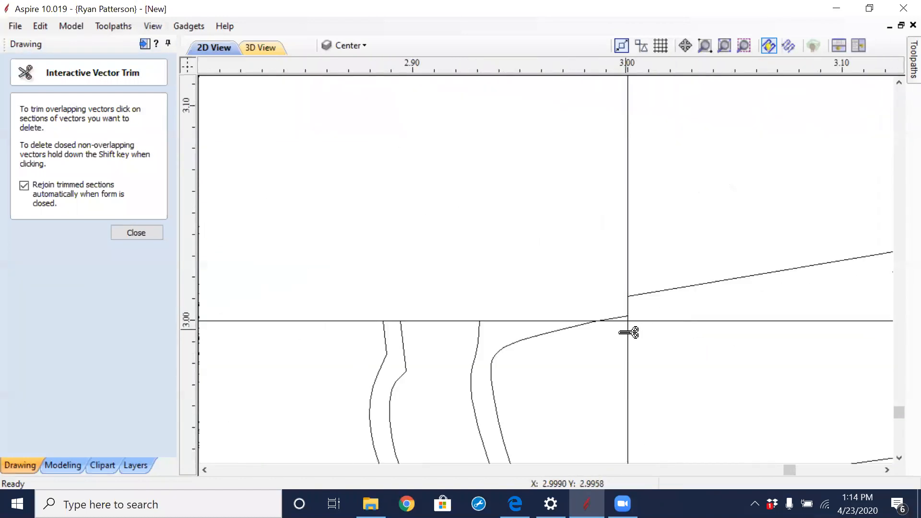
{"action": "scroll", "coordinate": [619, 331], "scroll_direction": "up", "scroll_amount": 5}
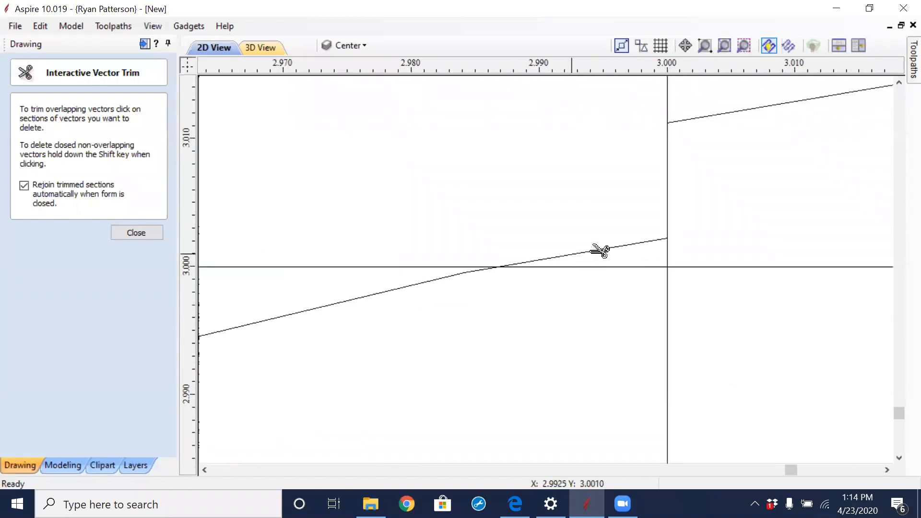
{"action": "left_click", "coordinate": [582, 252]}
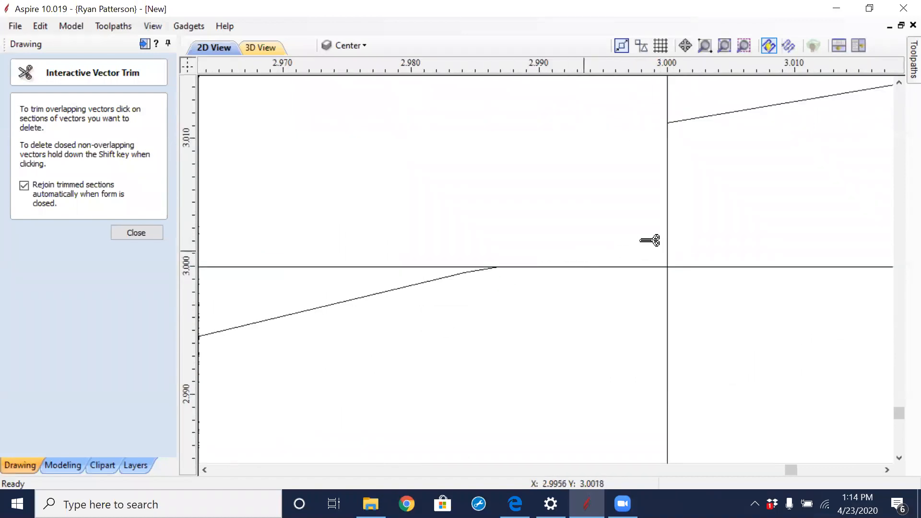
Trim the van's beltline, door edge, wheel-arch and sill lines to the right of the vertical centerline
{"action": "scroll", "coordinate": [505, 281], "scroll_direction": "down", "scroll_amount": 6}
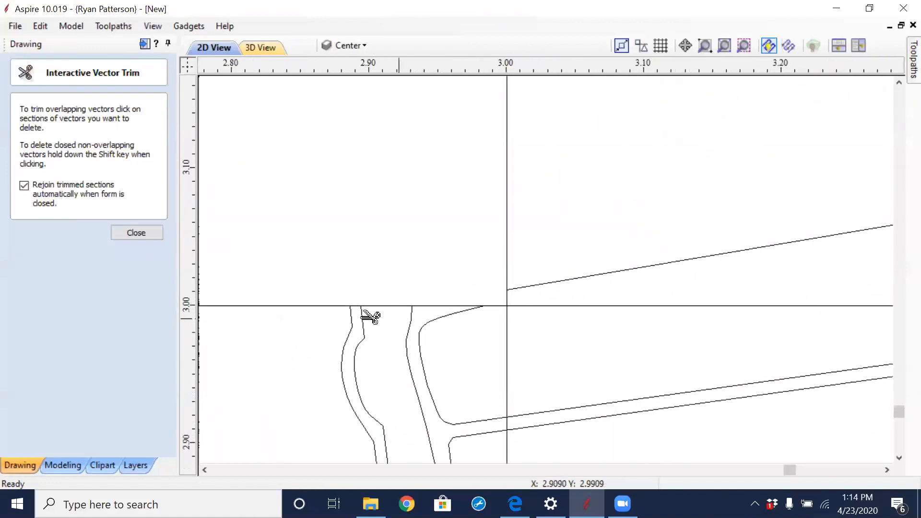
{"action": "left_click", "coordinate": [544, 371]}
{"action": "left_click", "coordinate": [544, 379]}
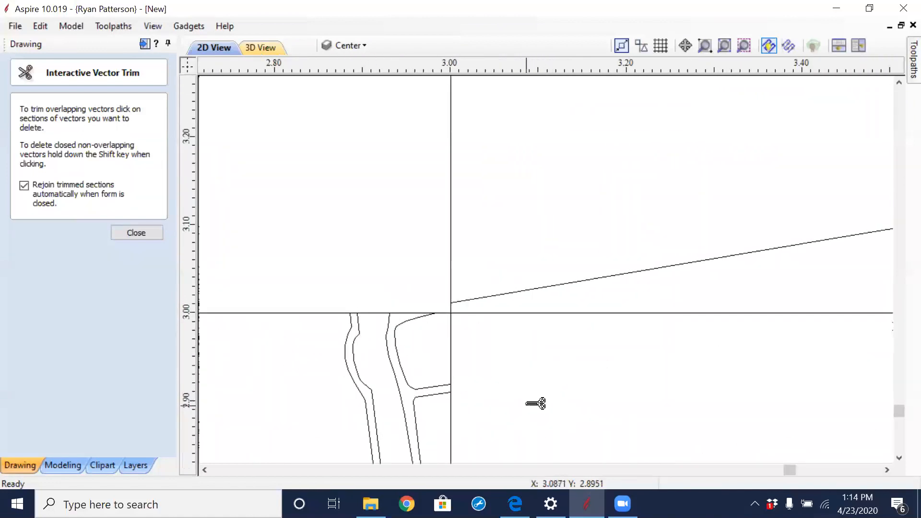
{"action": "scroll", "coordinate": [535, 408], "scroll_direction": "down", "scroll_amount": 2}
{"action": "scroll", "coordinate": [545, 408], "scroll_direction": "down", "scroll_amount": 4}
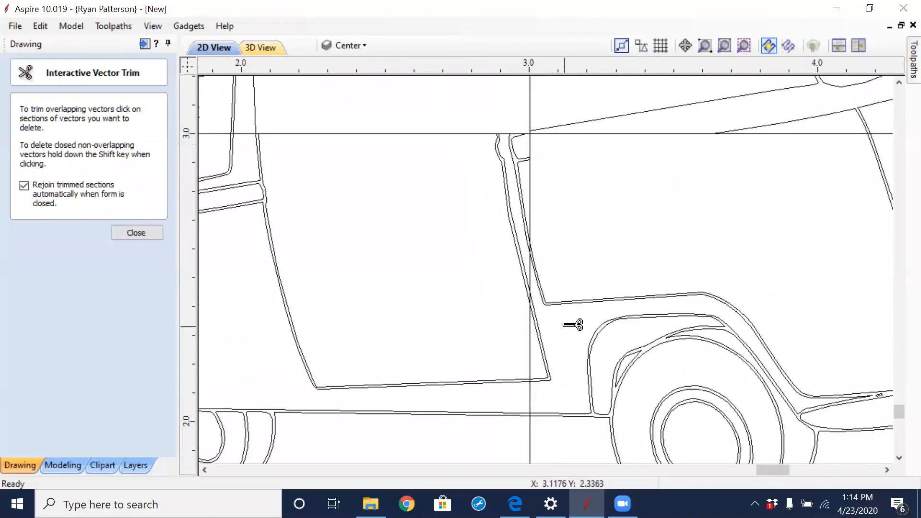
{"action": "left_click", "coordinate": [564, 304]}
{"action": "left_click", "coordinate": [564, 304]}
{"action": "left_click", "coordinate": [542, 342]}
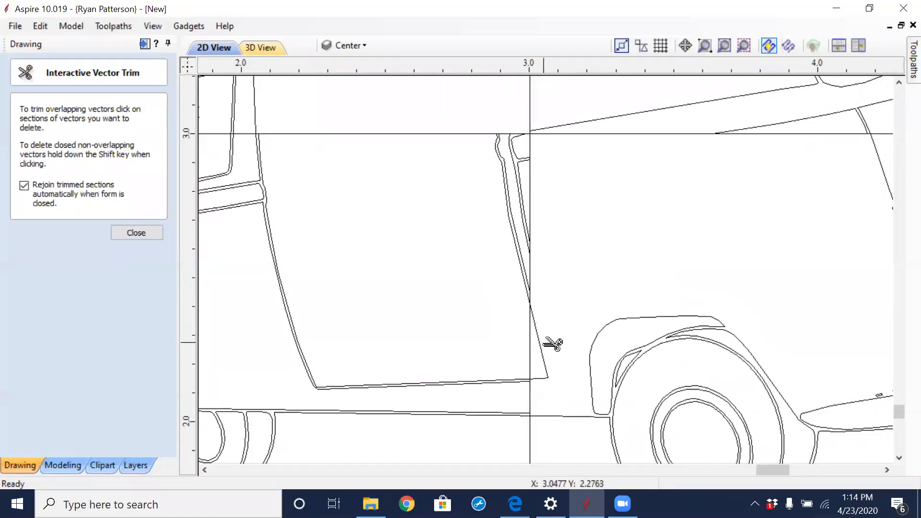
{"action": "left_click", "coordinate": [556, 417]}
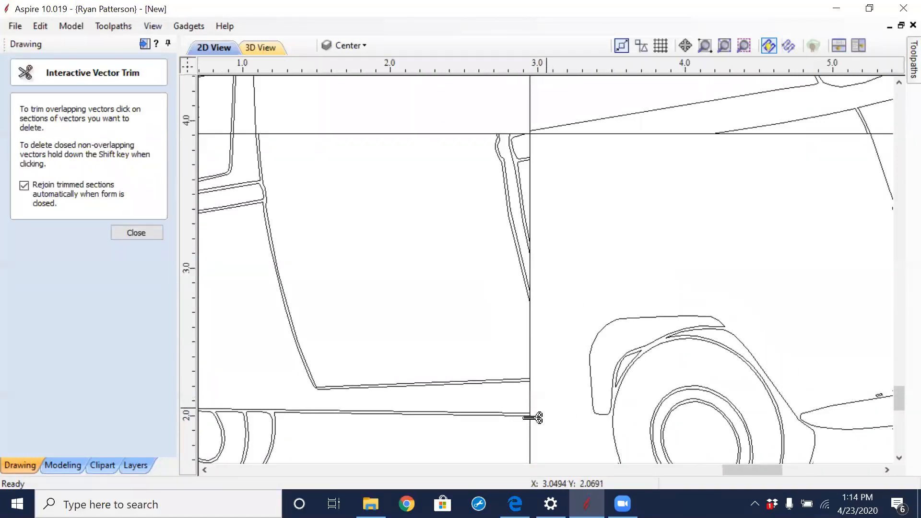
Trim the van's rear window and rear body lines above the horizontal centerline
{"action": "scroll", "coordinate": [532, 417], "scroll_direction": "down", "scroll_amount": 3}
{"action": "scroll", "coordinate": [551, 284], "scroll_direction": "up", "scroll_amount": 3}
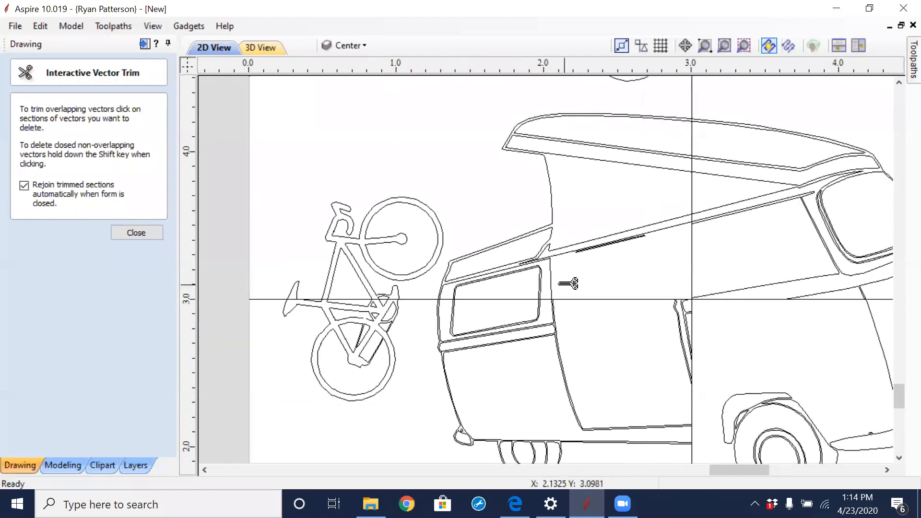
{"action": "left_click", "coordinate": [534, 284]}
{"action": "left_click", "coordinate": [507, 284]}
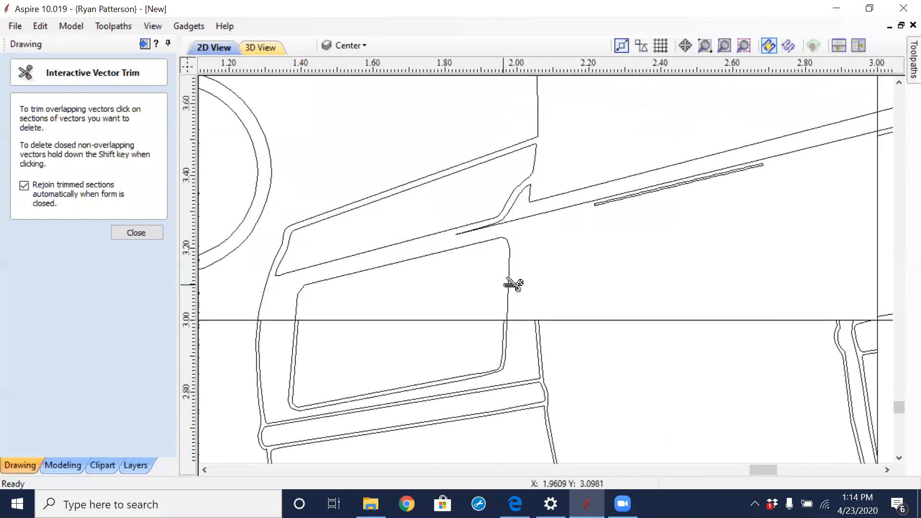
{"action": "left_click", "coordinate": [265, 303]}
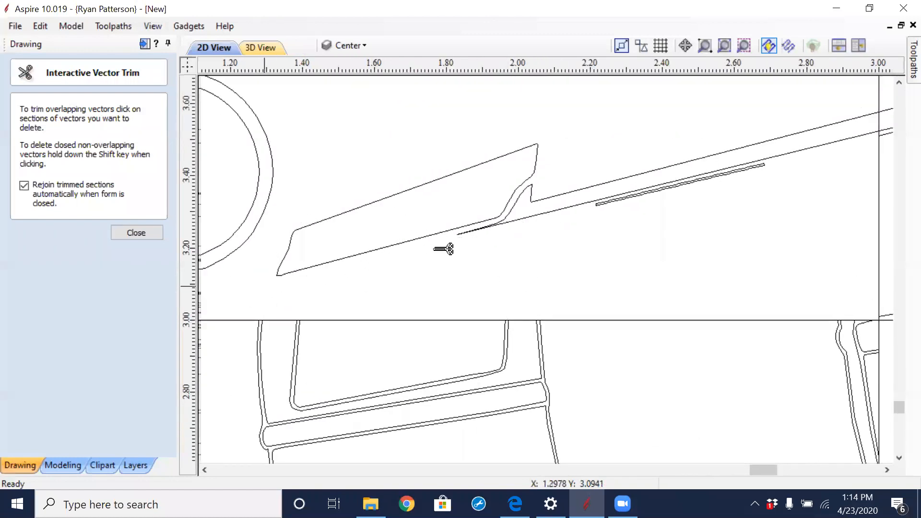
Trim the left bicycle's frame, pedal and saddle lines above the horizontal centerline
{"action": "middle_click_drag", "start_coordinate": [443, 248], "coordinate": [662, 218]}
{"action": "scroll", "coordinate": [570, 237], "scroll_direction": "up", "scroll_amount": 4}
{"action": "left_click", "coordinate": [530, 235]}
{"action": "left_click", "coordinate": [430, 249]}
{"action": "left_click", "coordinate": [356, 244]}
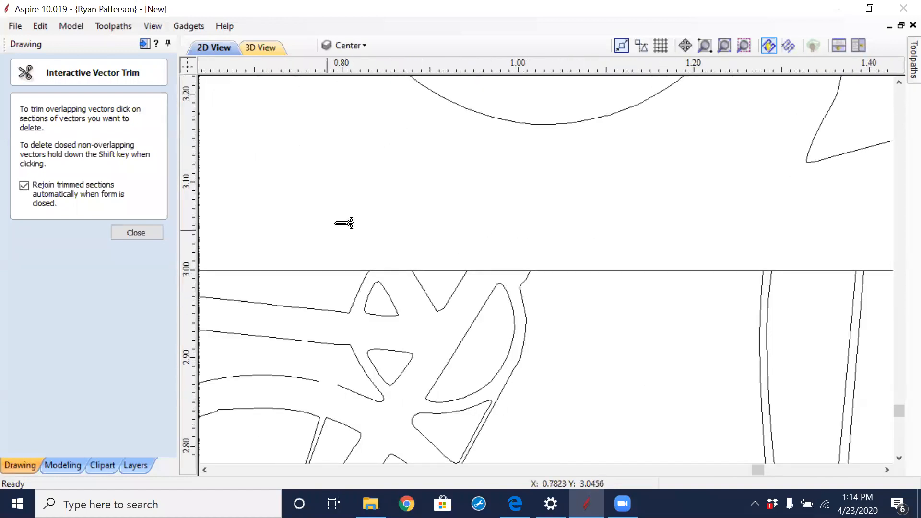
{"action": "middle_click_drag", "start_coordinate": [345, 223], "coordinate": [787, 170]}
{"action": "scroll", "coordinate": [787, 171], "scroll_direction": "down", "scroll_amount": 1}
{"action": "left_click", "coordinate": [467, 186]}
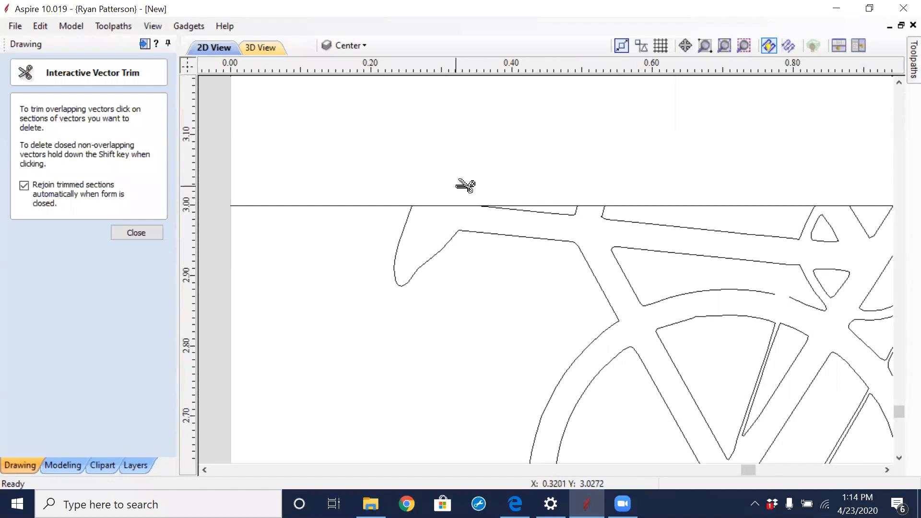
Trim the lower bicycle's frame, fork and handlebar lines to the right of the vertical centerline
{"action": "scroll", "coordinate": [457, 184], "scroll_direction": "down", "scroll_amount": 6}
{"action": "scroll", "coordinate": [629, 264], "scroll_direction": "down", "scroll_amount": 1}
{"action": "middle_click_drag", "start_coordinate": [667, 225], "coordinate": [494, 294]}
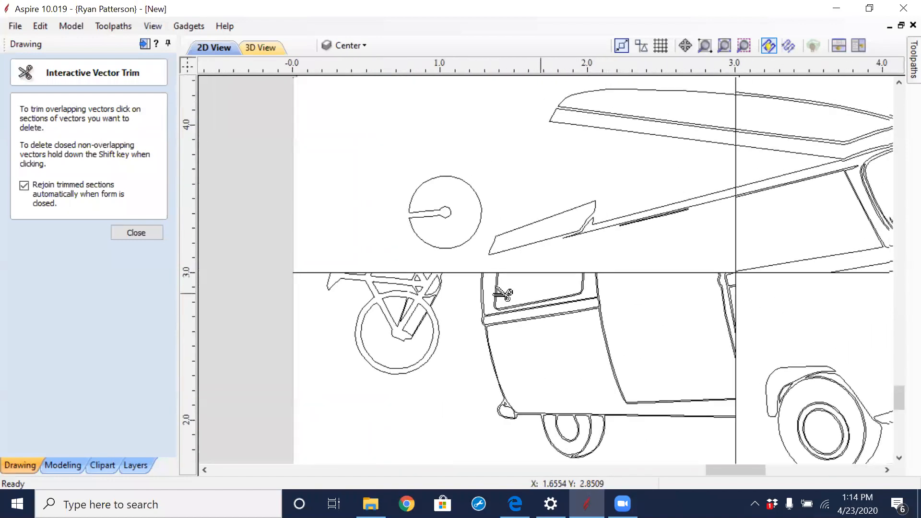
{"action": "scroll", "coordinate": [503, 293], "scroll_direction": "down", "scroll_amount": 2}
{"action": "scroll", "coordinate": [596, 422], "scroll_direction": "down", "scroll_amount": 2}
{"action": "scroll", "coordinate": [610, 382], "scroll_direction": "up", "scroll_amount": 2}
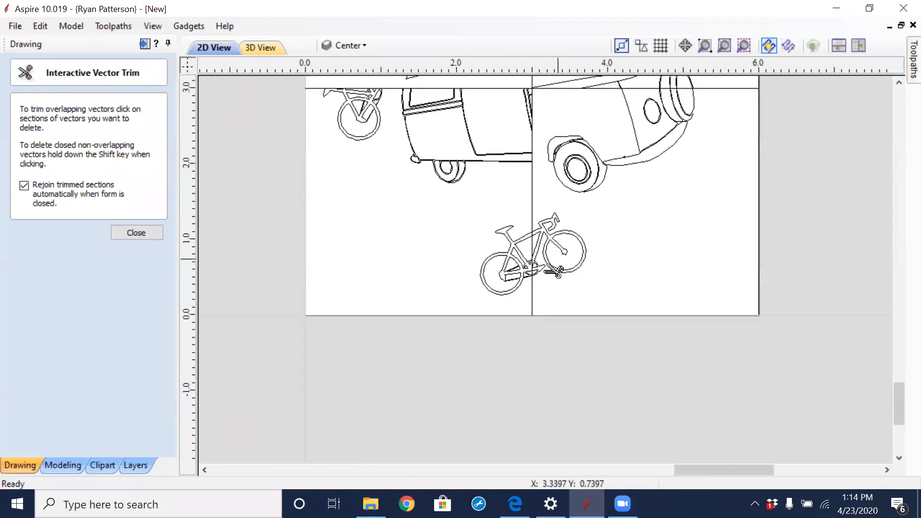
{"action": "scroll", "coordinate": [551, 264], "scroll_direction": "up", "scroll_amount": 5}
{"action": "left_click", "coordinate": [527, 145]}
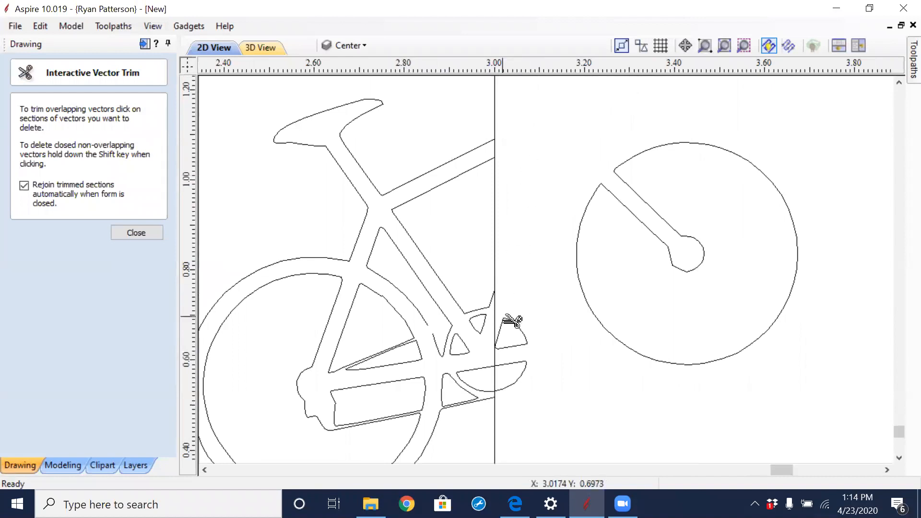
Trim the lower bicycle's chainring opening to the right of the vertical centerline and finish the interactive trim
{"action": "scroll", "coordinate": [503, 354], "scroll_direction": "up", "scroll_amount": 5}
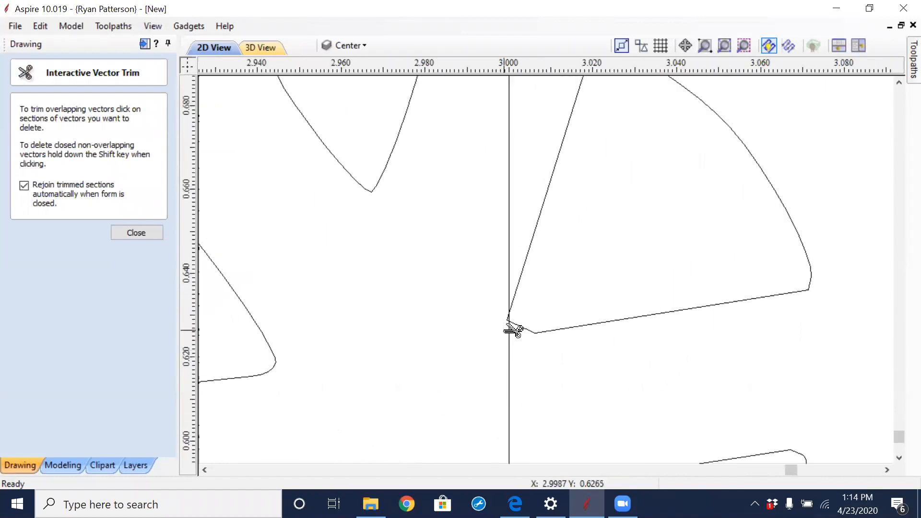
{"action": "scroll", "coordinate": [518, 316], "scroll_direction": "up", "scroll_amount": 5}
{"action": "scroll", "coordinate": [662, 320], "scroll_direction": "down", "scroll_amount": 2}
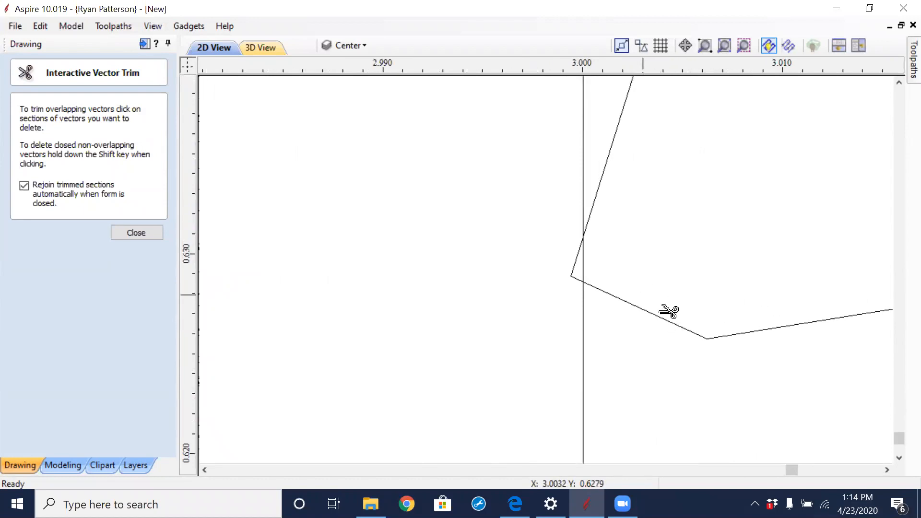
{"action": "scroll", "coordinate": [647, 293], "scroll_direction": "down", "scroll_amount": 2}
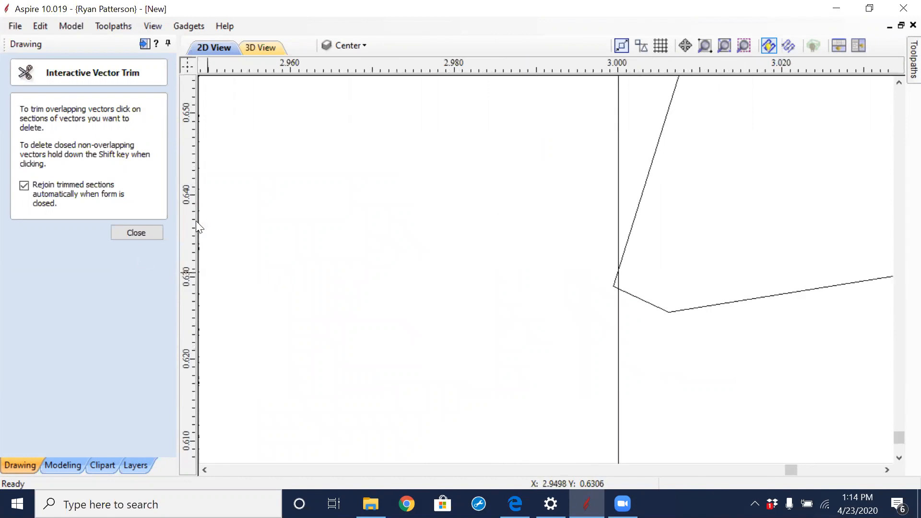
{"action": "scroll", "coordinate": [661, 182], "scroll_direction": "down", "scroll_amount": 5}
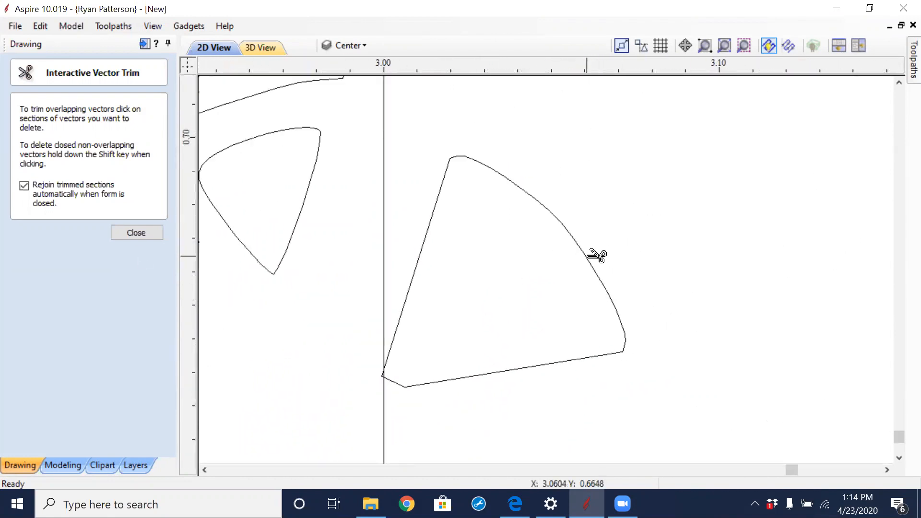
{"action": "scroll", "coordinate": [451, 345], "scroll_direction": "down", "scroll_amount": 4}
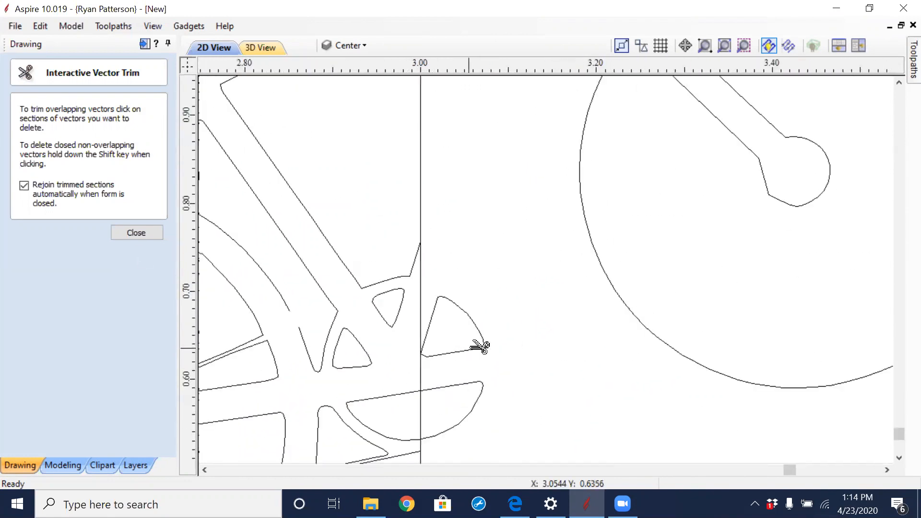
{"action": "left_click", "coordinate": [451, 386]}
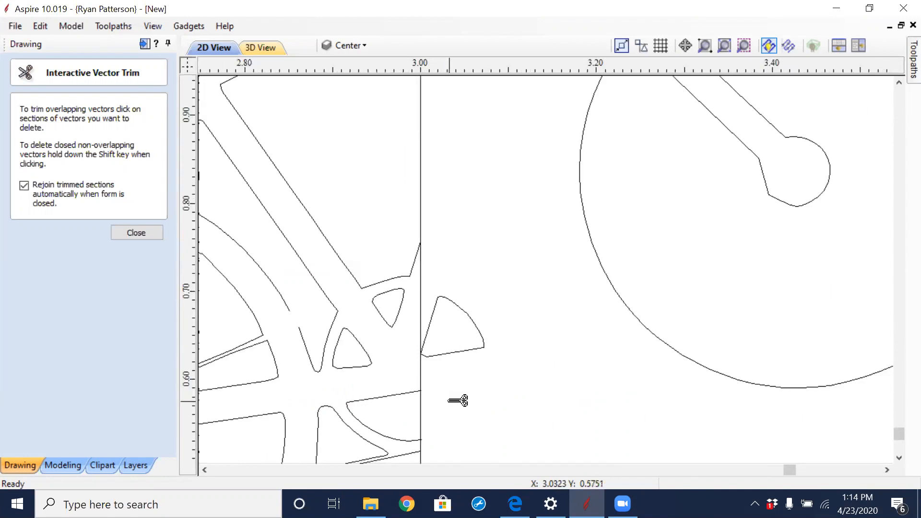
{"action": "scroll", "coordinate": [479, 243], "scroll_direction": "down", "scroll_amount": 4}
{"action": "scroll", "coordinate": [510, 313], "scroll_direction": "down", "scroll_amount": 6}
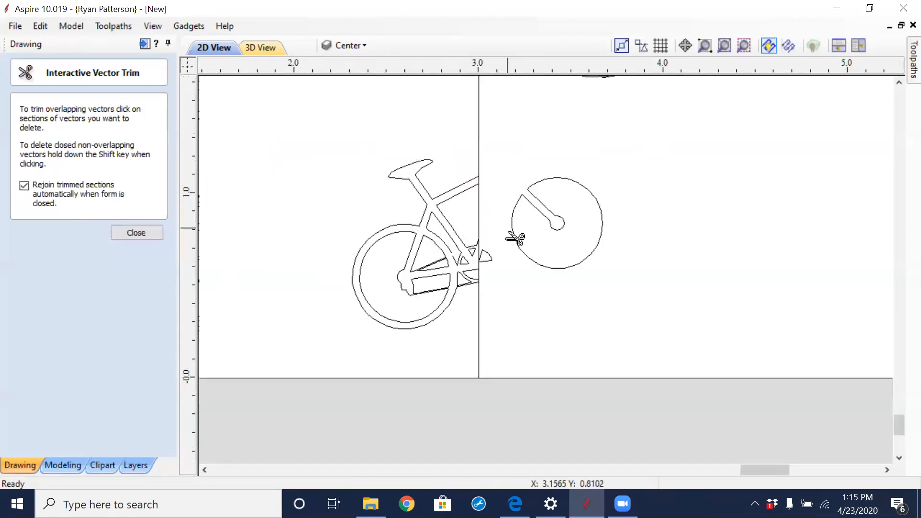
{"action": "key", "text": "Escape"}
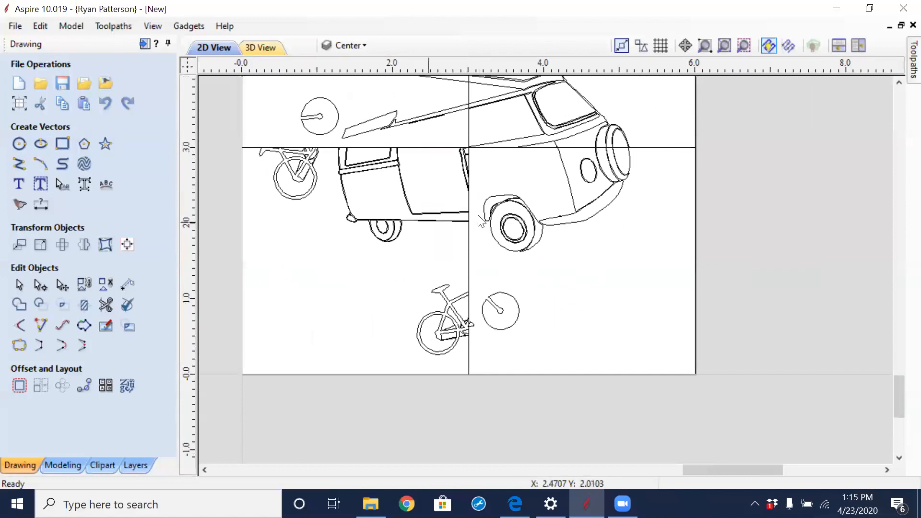
{"action": "middle_click_drag", "start_coordinate": [480, 221], "coordinate": [452, 353]}
{"action": "left_click_drag", "start_coordinate": [556, 101], "coordinate": [261, 277]}
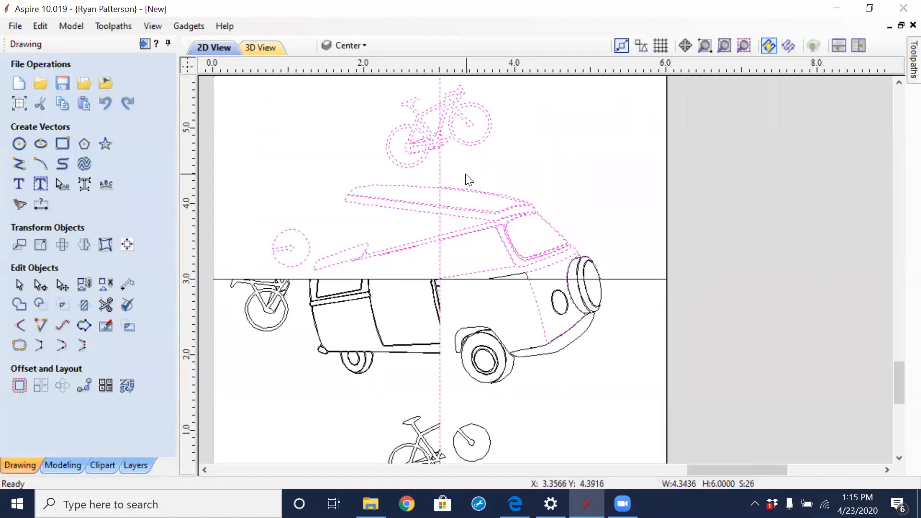
{"action": "left_click", "coordinate": [517, 162]}
{"action": "scroll", "coordinate": [532, 191], "scroll_direction": "down", "scroll_amount": 4}
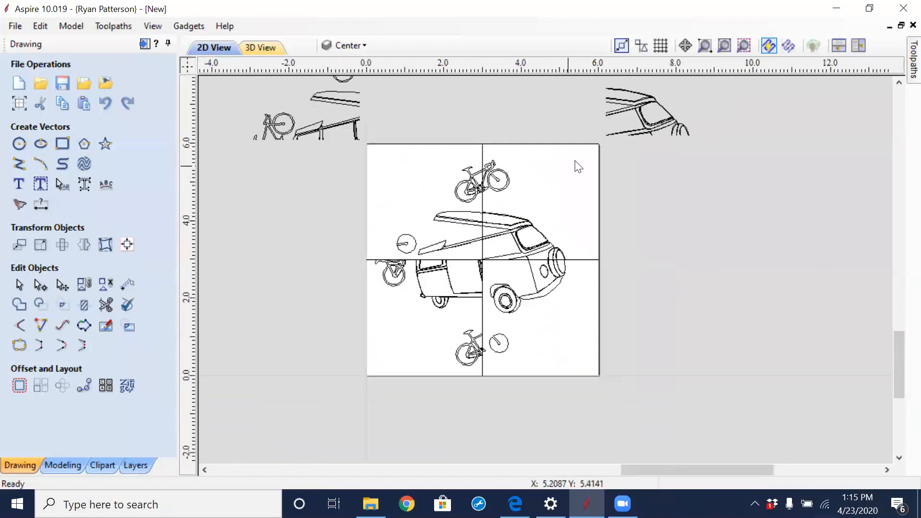
{"action": "left_click_drag", "start_coordinate": [531, 181], "coordinate": [380, 255]}
{"action": "left_click_drag", "start_coordinate": [389, 254], "coordinate": [388, 254]}
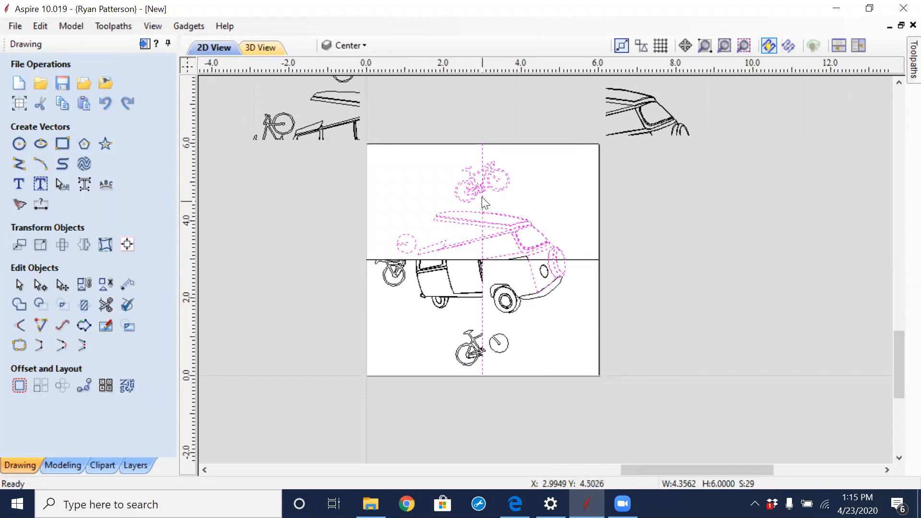
{"action": "left_click", "coordinate": [476, 152], "text": "shift"}
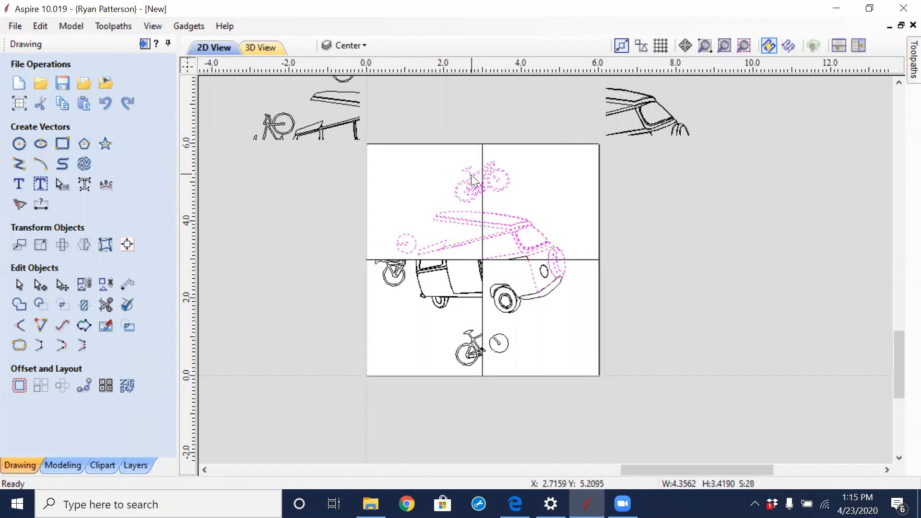
{"action": "scroll", "coordinate": [528, 272], "scroll_direction": "up", "scroll_amount": 3}
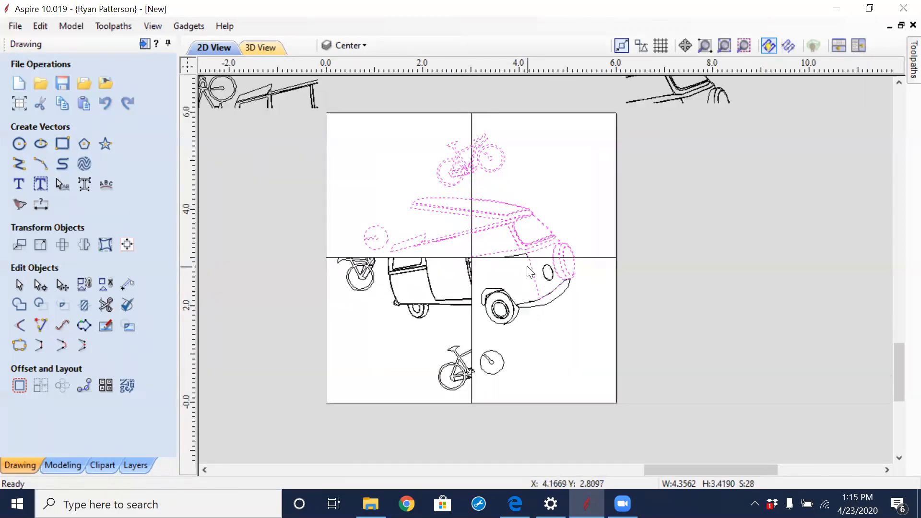
{"action": "left_click", "coordinate": [516, 238], "text": "shift"}
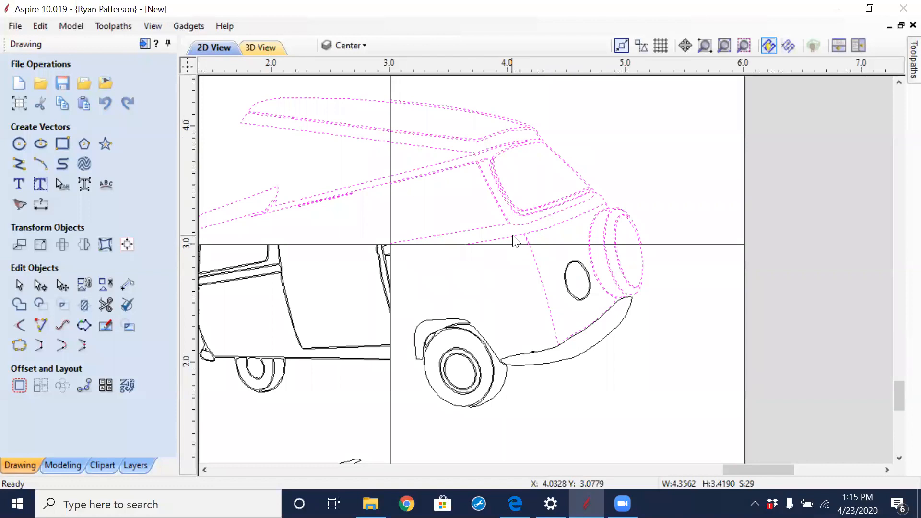
{"action": "left_click", "coordinate": [586, 345]}
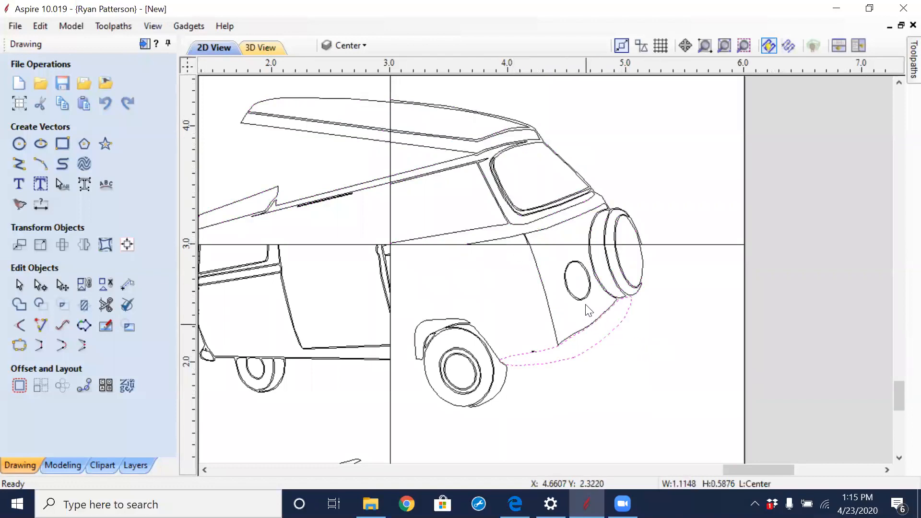
{"action": "scroll", "coordinate": [586, 310], "scroll_direction": "down", "scroll_amount": 4}
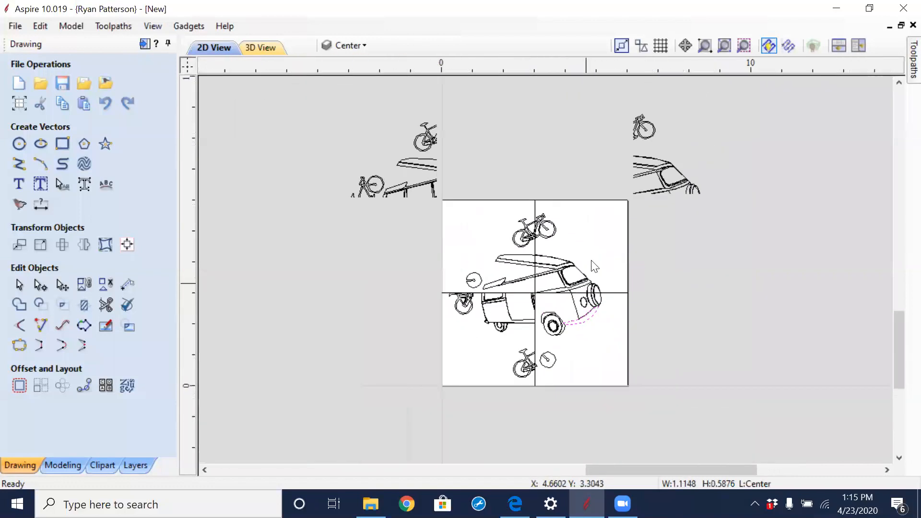
{"action": "scroll", "coordinate": [591, 216], "scroll_direction": "up", "scroll_amount": 1}
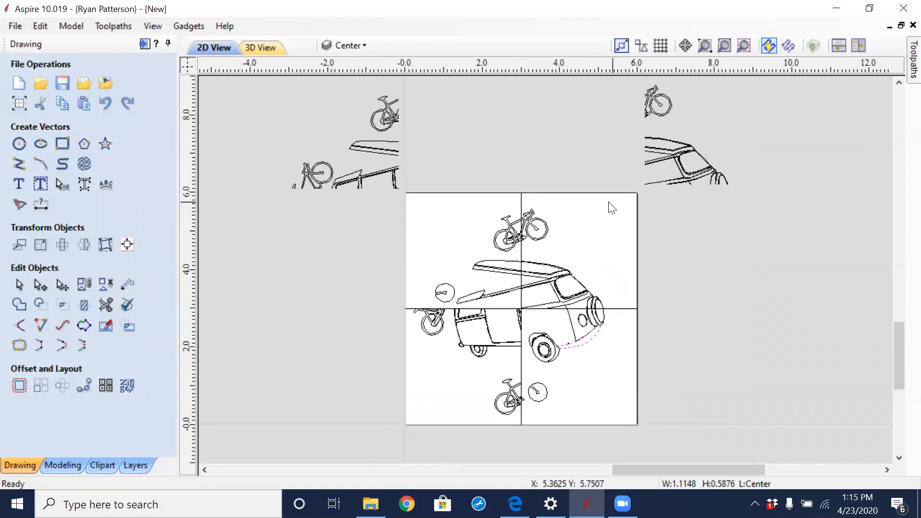
Delete the leftover vectors above the horizontal centerline and right of the vertical centerline, keeping both centerlines
{"action": "left_click_drag", "start_coordinate": [608, 203], "coordinate": [405, 304]}
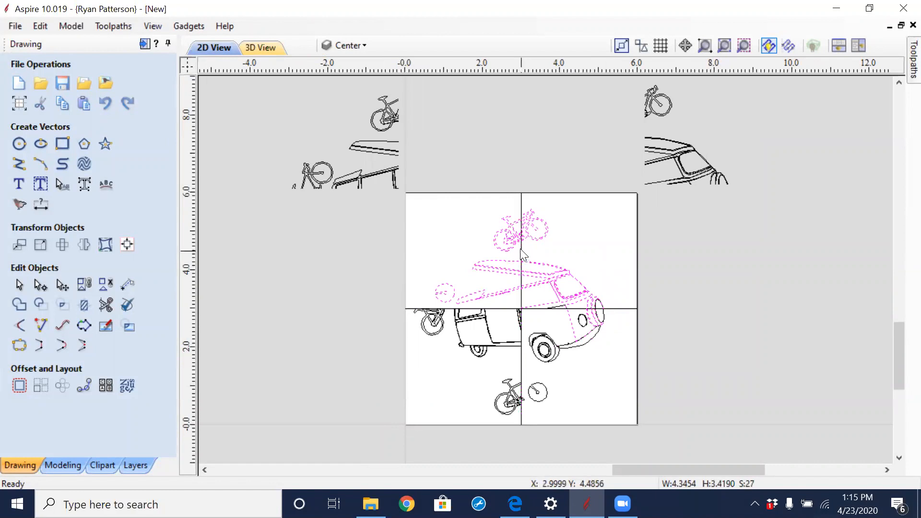
{"action": "key", "text": "Delete"}
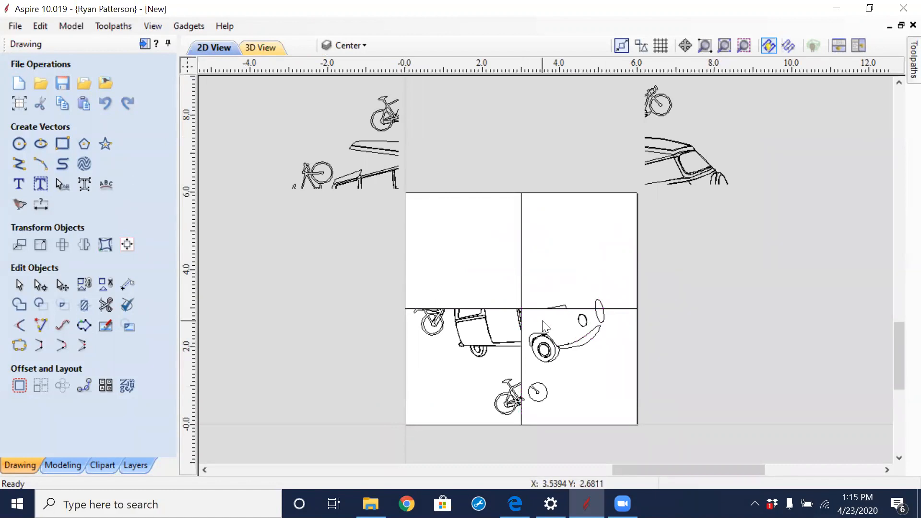
{"action": "left_click_drag", "start_coordinate": [531, 405], "coordinate": [526, 411]}
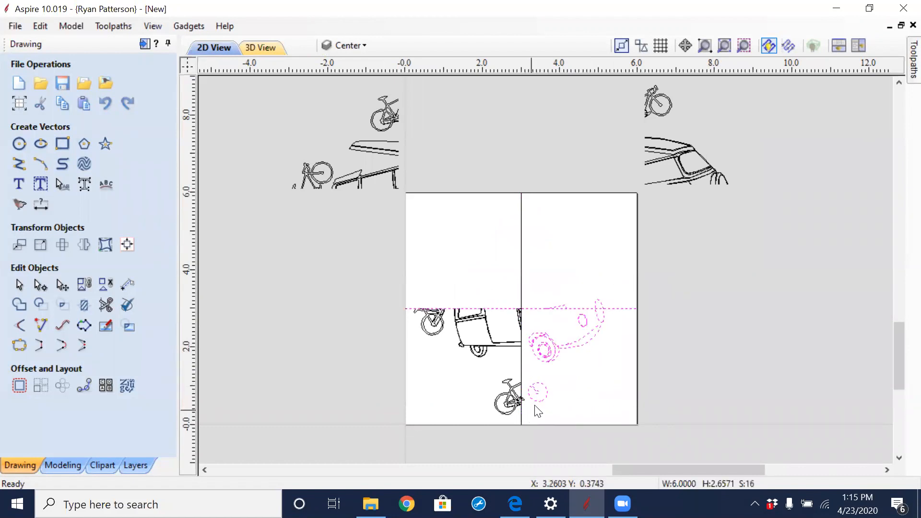
{"action": "left_click", "coordinate": [620, 308], "text": "shift"}
{"action": "key", "text": "Delete"}
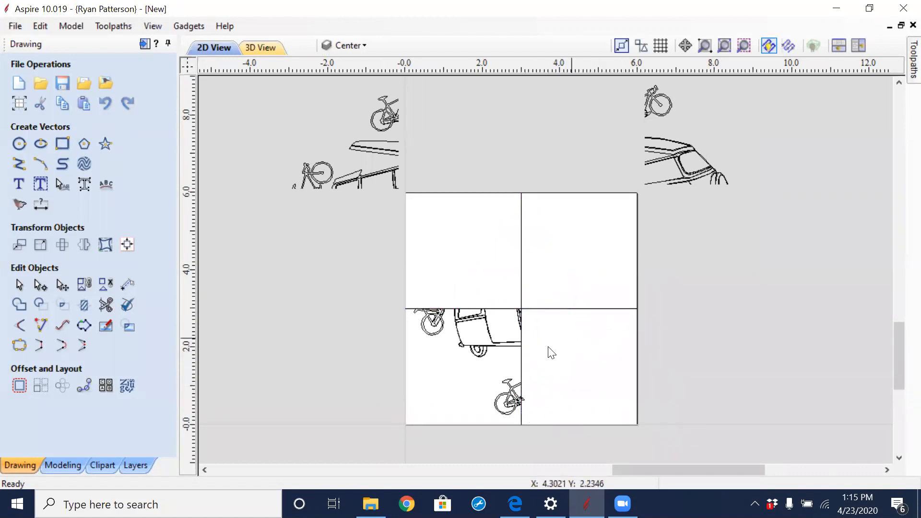
Delete the leftover chainring piece of the lower bicycle just right of the vertical centerline
{"action": "scroll", "coordinate": [525, 408], "scroll_direction": "up", "scroll_amount": 6}
{"action": "left_click", "coordinate": [522, 346]}
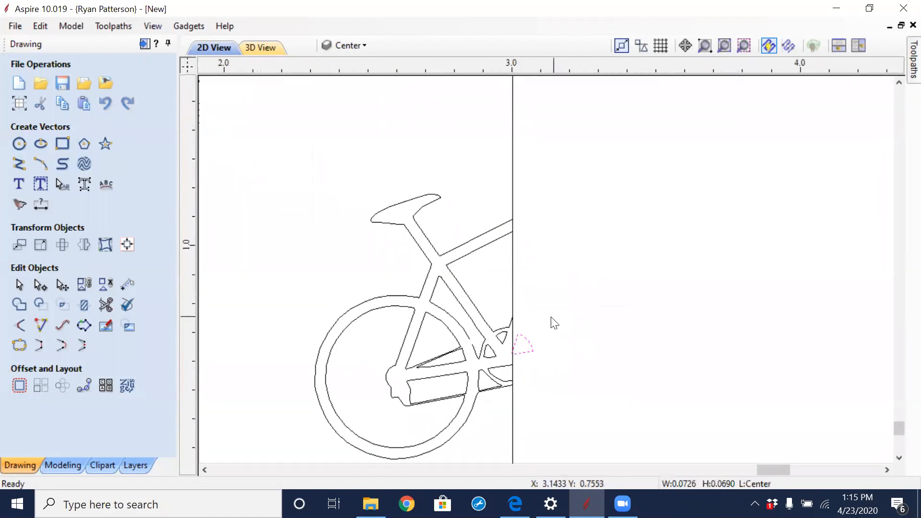
{"action": "key", "text": "Delete"}
{"action": "scroll", "coordinate": [537, 337], "scroll_direction": "down", "scroll_amount": 10}
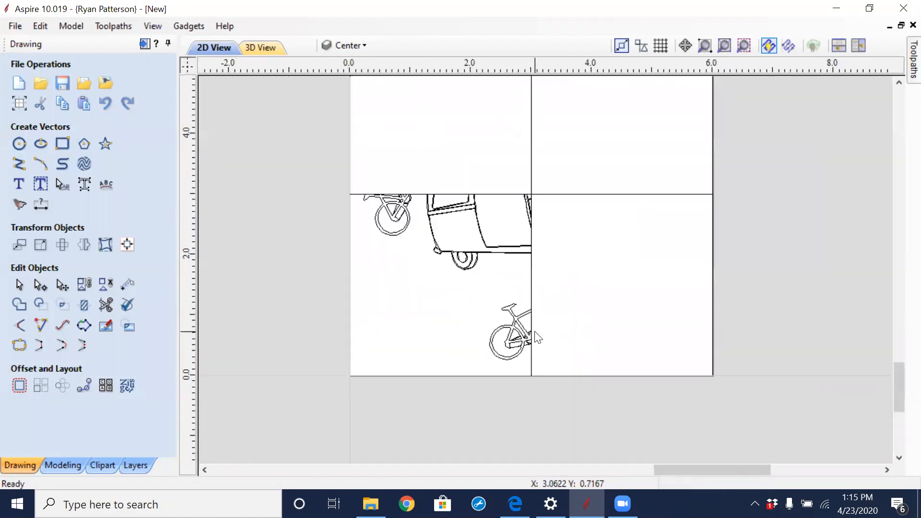
Group the lower-left quadrant's van and bicycle vectors and move the group outside the tile's lower-left corner
{"action": "left_click_drag", "start_coordinate": [407, 215], "coordinate": [597, 369]}
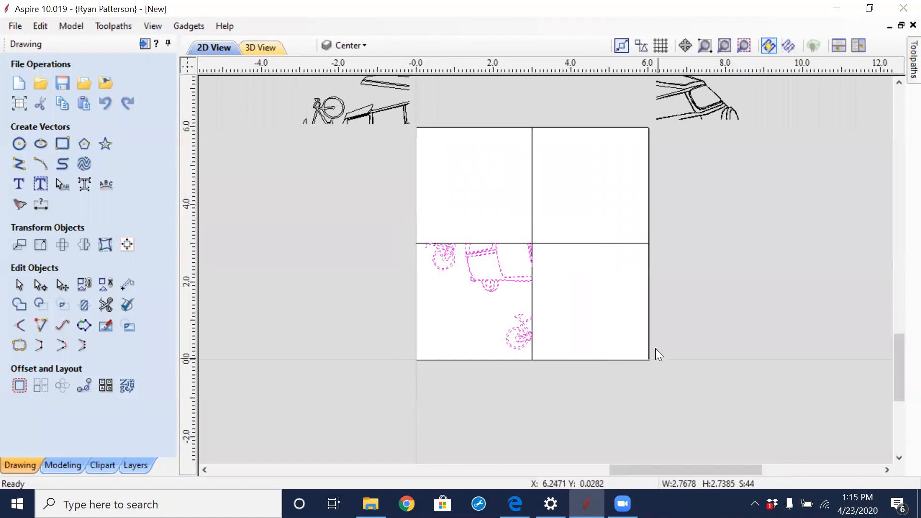
{"action": "key", "text": "g"}
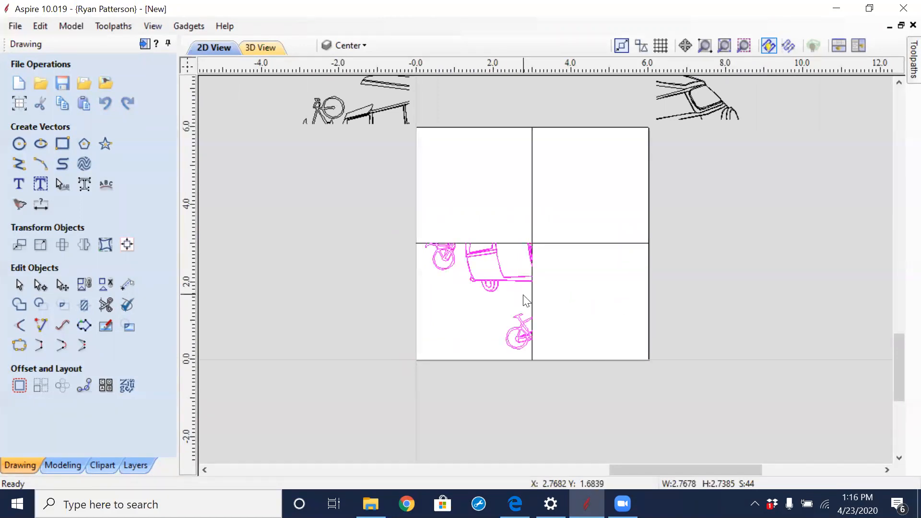
{"action": "left_click_drag", "start_coordinate": [518, 285], "coordinate": [365, 395]}
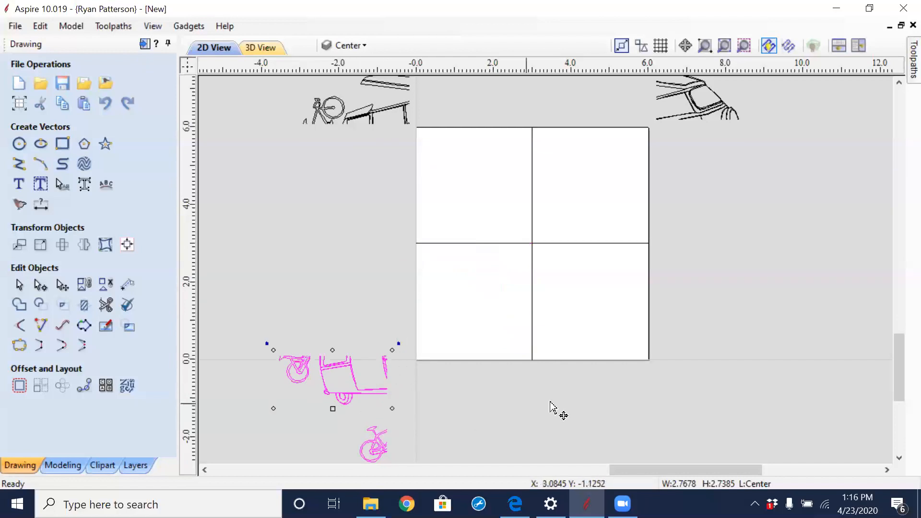
{"action": "left_click", "coordinate": [561, 372]}
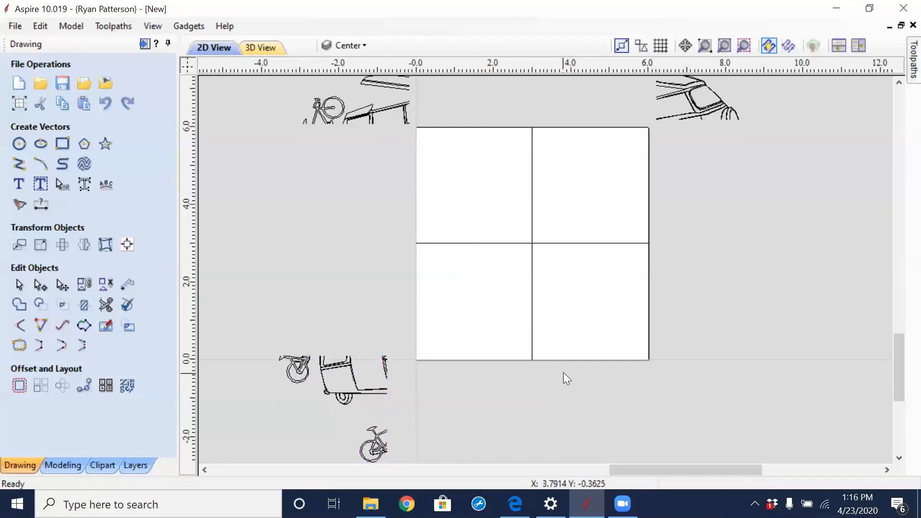
Paste a fresh copy of the full van and bicycles onto the tile and start Interactive Vector Trim
{"action": "key", "text": "ctrl+v"}
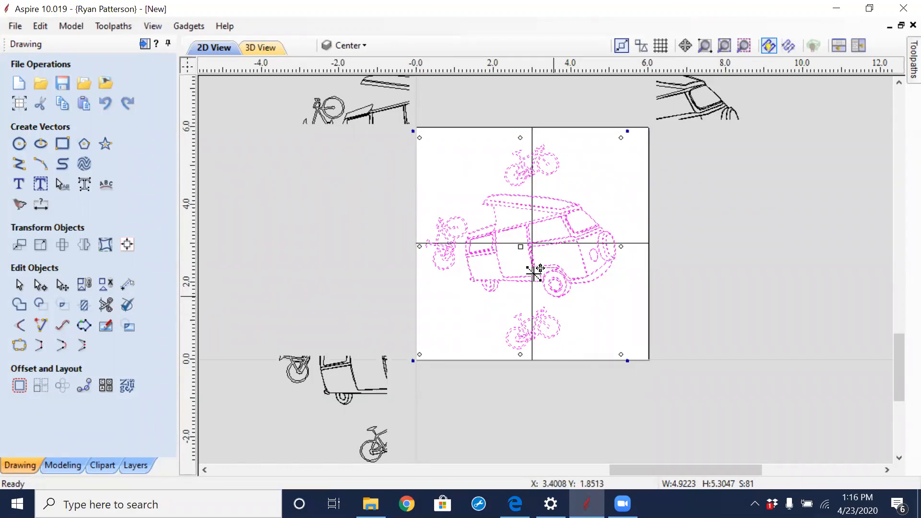
{"action": "middle_click_drag", "start_coordinate": [565, 324], "coordinate": [523, 320]}
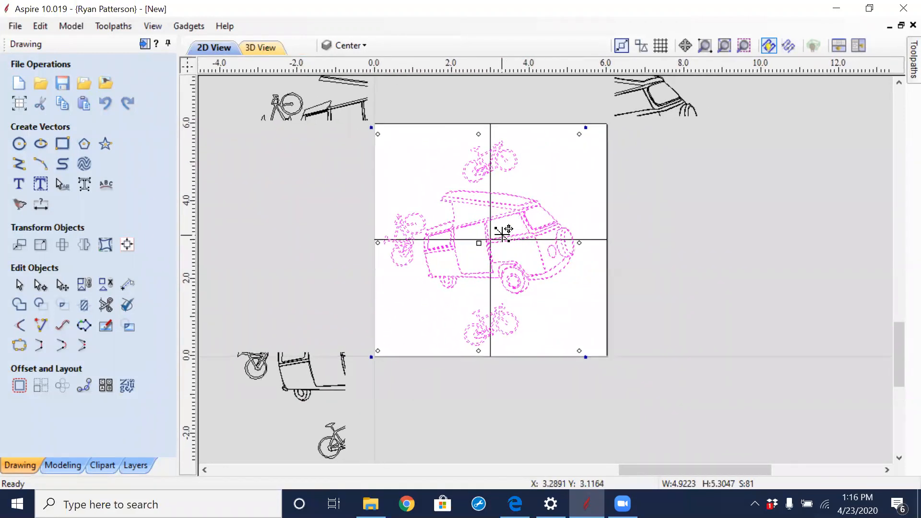
{"action": "scroll", "coordinate": [499, 230], "scroll_direction": "up", "scroll_amount": 5}
{"action": "scroll", "coordinate": [480, 220], "scroll_direction": "down", "scroll_amount": 5}
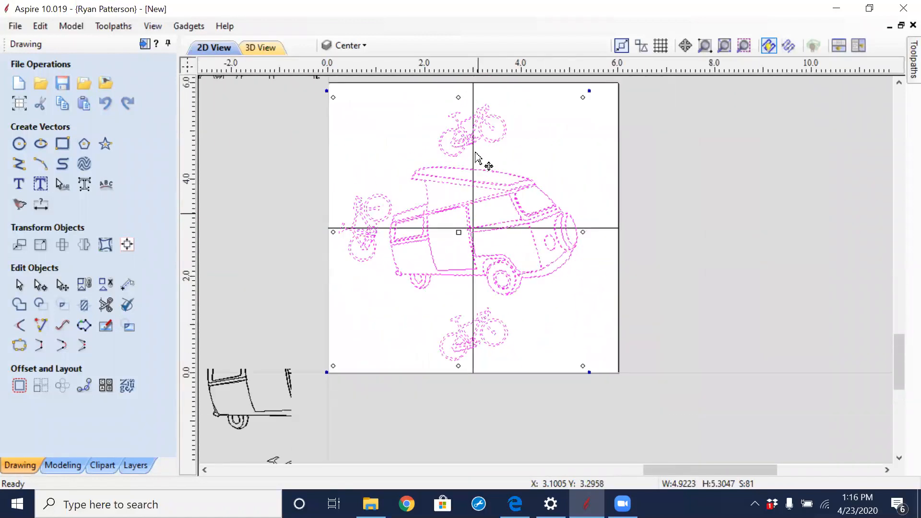
{"action": "left_click", "coordinate": [476, 160]}
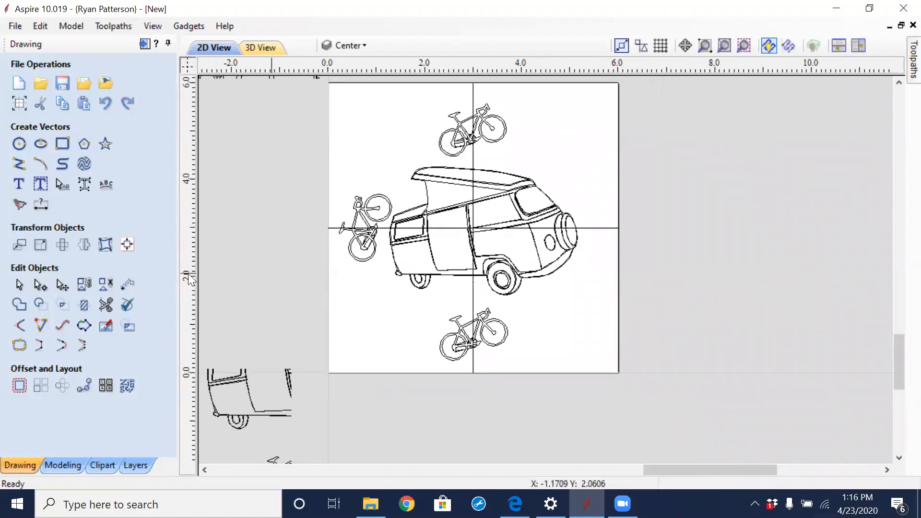
{"action": "left_click", "coordinate": [106, 305]}
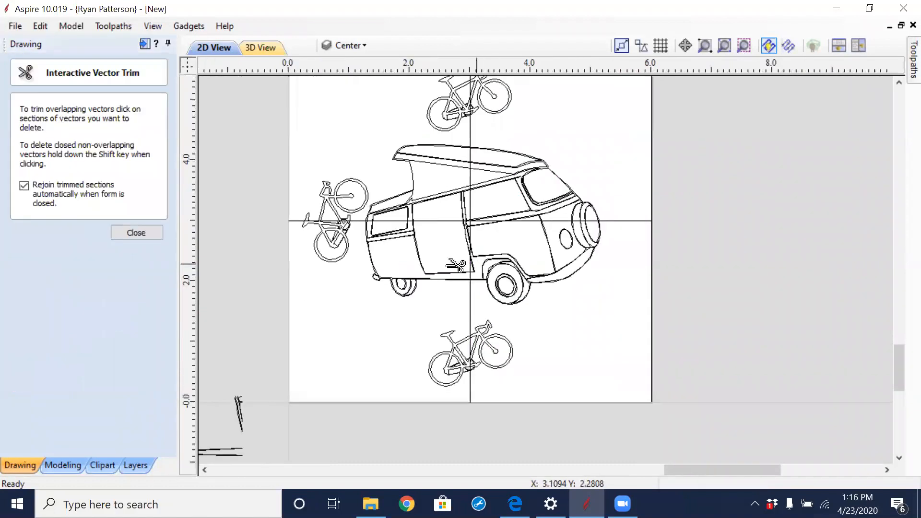
Trim the van body, door and door-frame lines left of the vertical centerline, below the horizontal centerline
{"action": "scroll", "coordinate": [452, 265], "scroll_direction": "up", "scroll_amount": 5}
{"action": "left_click", "coordinate": [441, 286]}
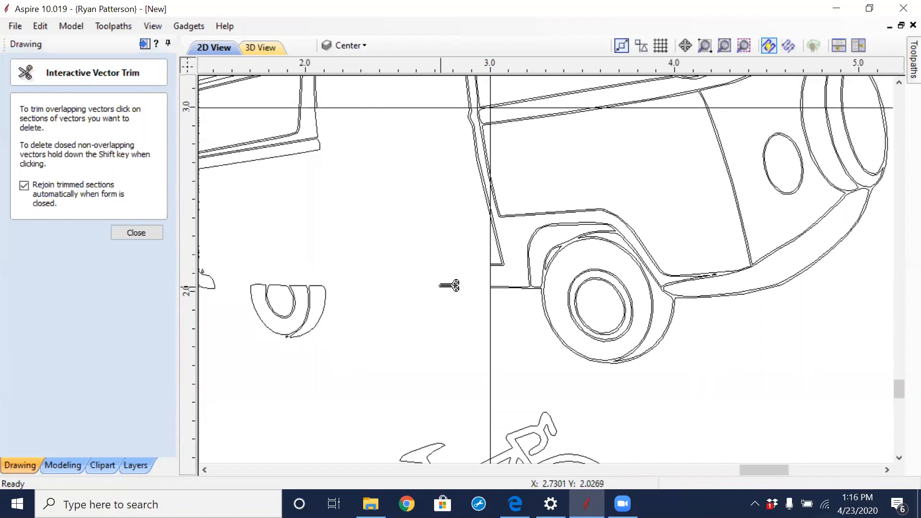
{"action": "middle_click_drag", "start_coordinate": [456, 155], "coordinate": [431, 254]}
{"action": "scroll", "coordinate": [470, 249], "scroll_direction": "up", "scroll_amount": 6}
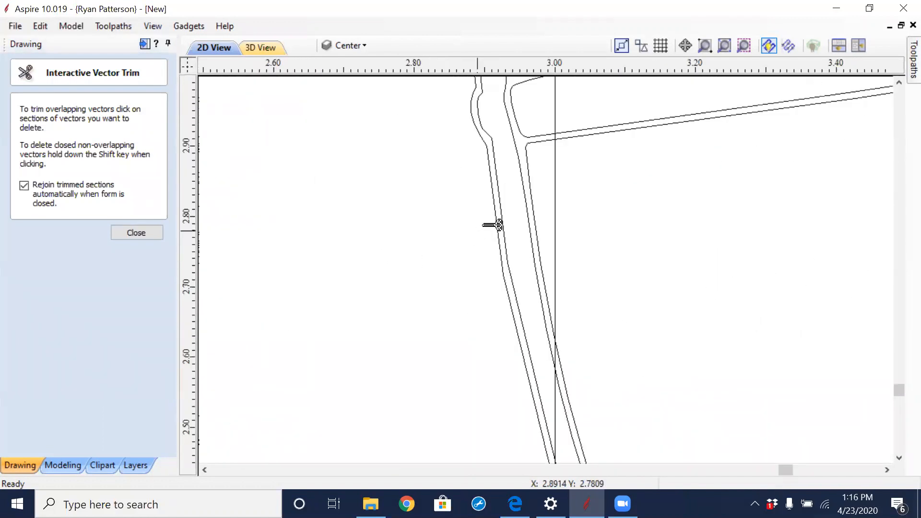
{"action": "left_click", "coordinate": [532, 219]}
{"action": "left_click", "coordinate": [530, 221]}
{"action": "left_click", "coordinate": [510, 287]}
{"action": "left_click", "coordinate": [513, 287]}
{"action": "left_click", "coordinate": [532, 136]}
{"action": "scroll", "coordinate": [529, 145], "scroll_direction": "down", "scroll_amount": 3}
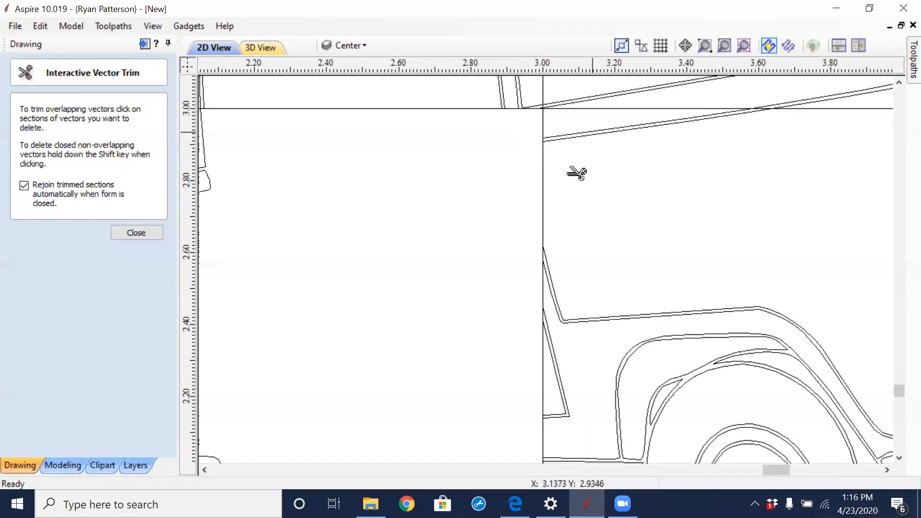
Trim the van's side lines, front pillar and spare wheel outlines just above the horizontal centerline, right of the vertical centerline
{"action": "scroll", "coordinate": [573, 172], "scroll_direction": "up", "scroll_amount": 7}
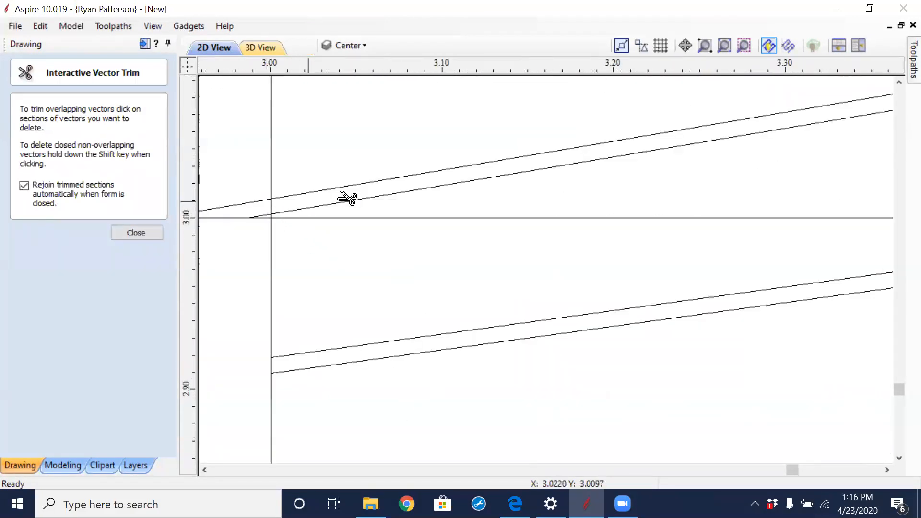
{"action": "scroll", "coordinate": [602, 309], "scroll_direction": "down", "scroll_amount": 6}
{"action": "left_click", "coordinate": [797, 272]}
{"action": "left_click", "coordinate": [800, 273]}
{"action": "middle_click_drag", "start_coordinate": [791, 356], "coordinate": [474, 299]}
{"action": "left_click", "coordinate": [563, 193]}
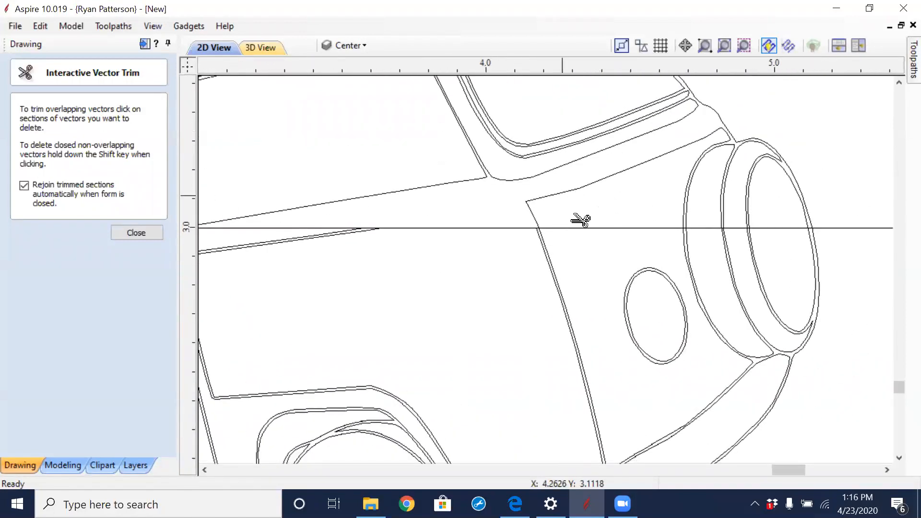
{"action": "left_click", "coordinate": [726, 177]}
{"action": "left_click", "coordinate": [725, 177]}
{"action": "left_click", "coordinate": [751, 191]}
{"action": "left_click", "coordinate": [812, 206]}
{"action": "scroll", "coordinate": [719, 232], "scroll_direction": "down", "scroll_amount": 5}
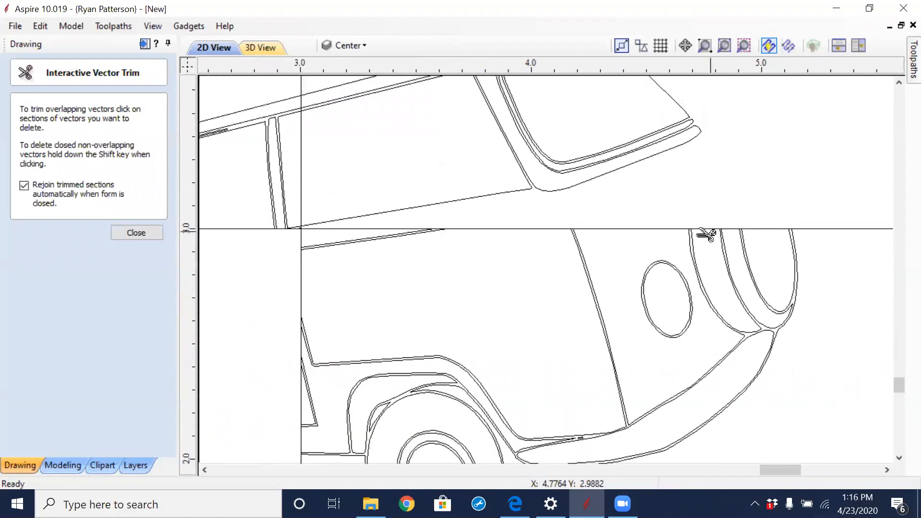
Trim the lower bicycle's chainring lines left of the vertical centerline and finish trimming
{"action": "scroll", "coordinate": [517, 182], "scroll_direction": "up", "scroll_amount": 3}
{"action": "scroll", "coordinate": [517, 182], "scroll_direction": "up", "scroll_amount": 4}
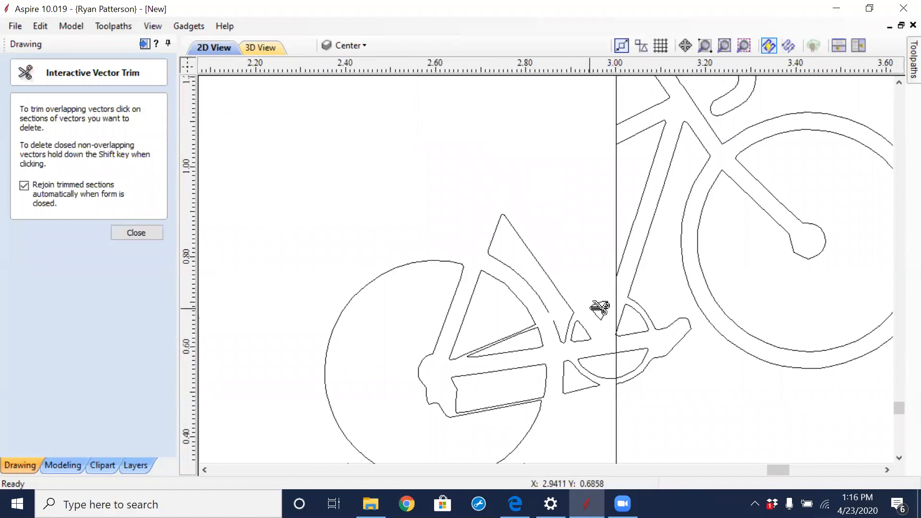
{"action": "left_click", "coordinate": [597, 355]}
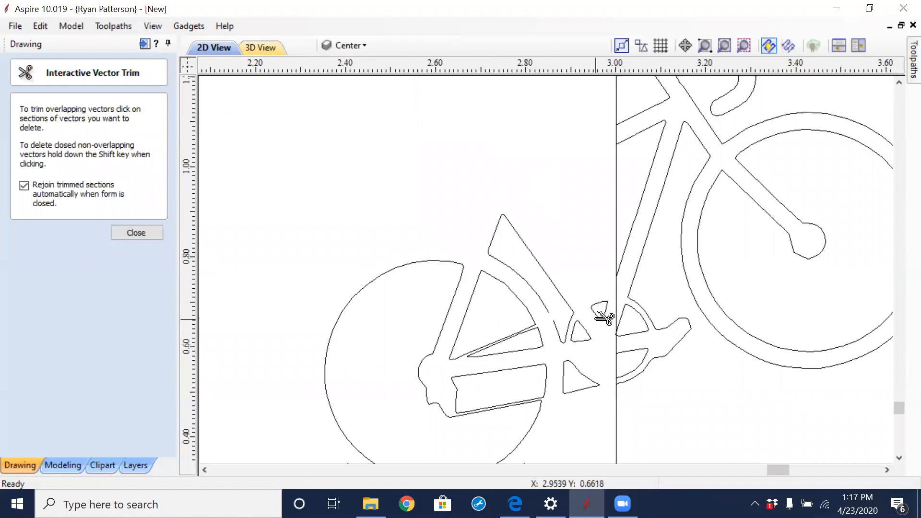
{"action": "scroll", "coordinate": [575, 300], "scroll_direction": "down", "scroll_amount": 3}
{"action": "middle_click_drag", "start_coordinate": [632, 316], "coordinate": [465, 443]}
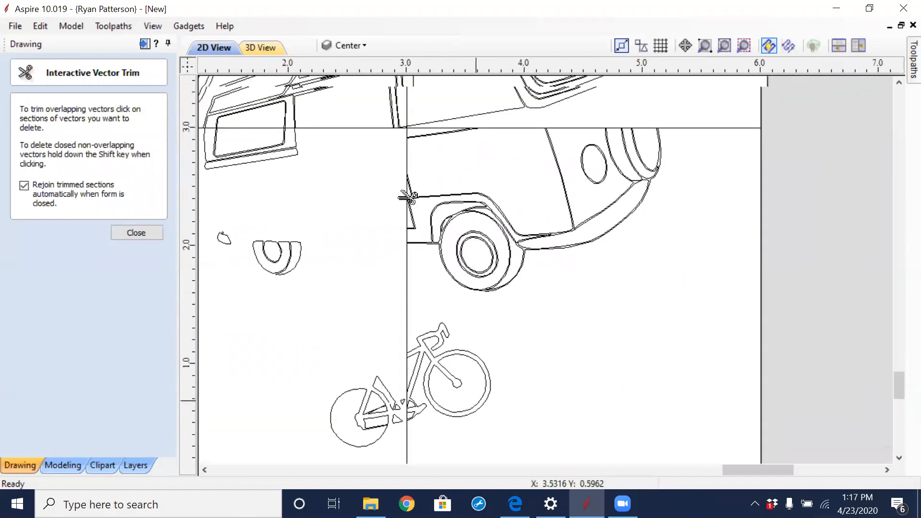
{"action": "key", "text": "Escape"}
Delete the leftover van and bicycle vectors above the horizontal centerline, keeping both centerlines
{"action": "scroll", "coordinate": [324, 217], "scroll_direction": "down", "scroll_amount": 5}
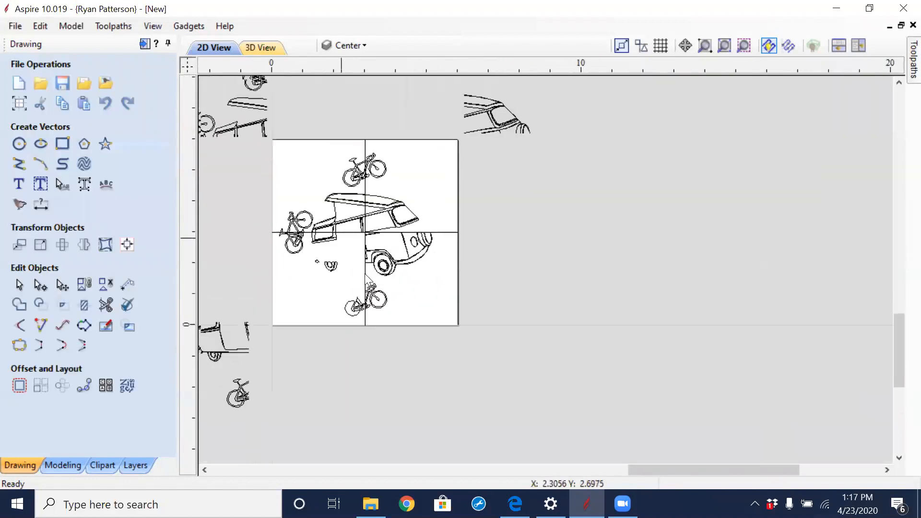
{"action": "left_click_drag", "start_coordinate": [424, 259], "coordinate": [426, 264]}
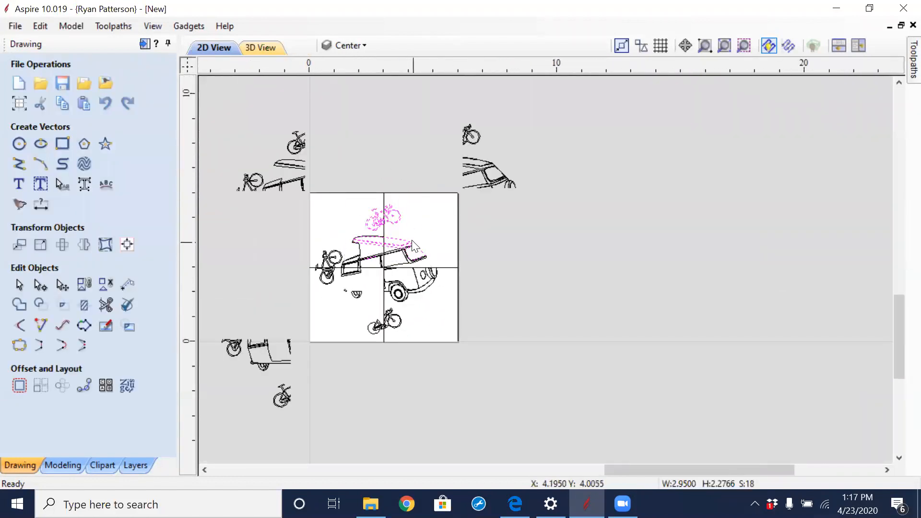
{"action": "key", "text": "Delete"}
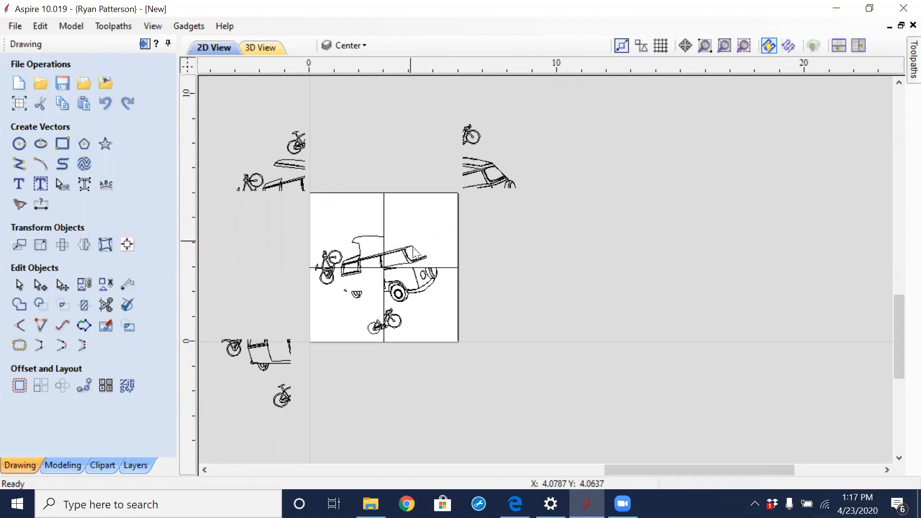
{"action": "middle_click_drag", "start_coordinate": [353, 262], "coordinate": [411, 230]}
{"action": "left_click_drag", "start_coordinate": [438, 188], "coordinate": [372, 252]}
{"action": "key", "text": "Delete"}
Delete the leftover van, side bicycle and lower bicycle pieces left of the vertical centerline
{"action": "scroll", "coordinate": [413, 248], "scroll_direction": "up", "scroll_amount": 1}
{"action": "scroll", "coordinate": [436, 241], "scroll_direction": "up", "scroll_amount": 2}
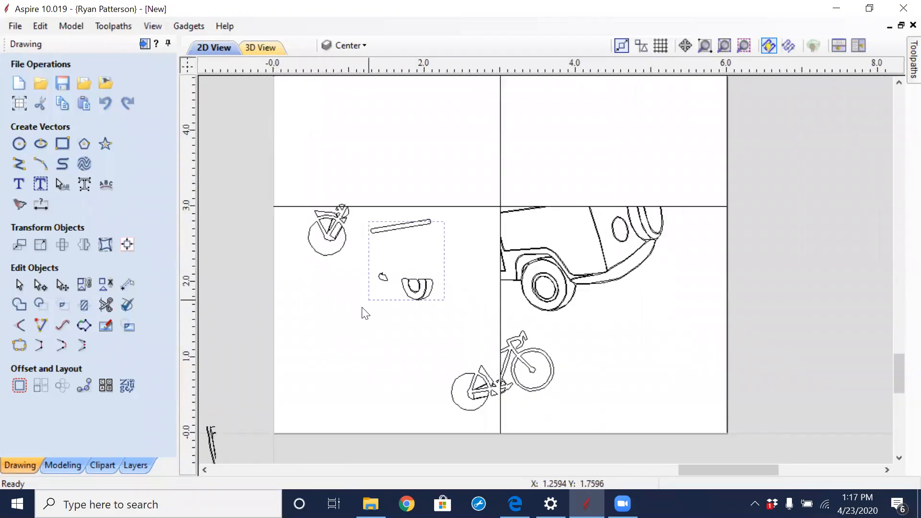
{"action": "left_click_drag", "start_coordinate": [302, 193], "coordinate": [390, 265]}
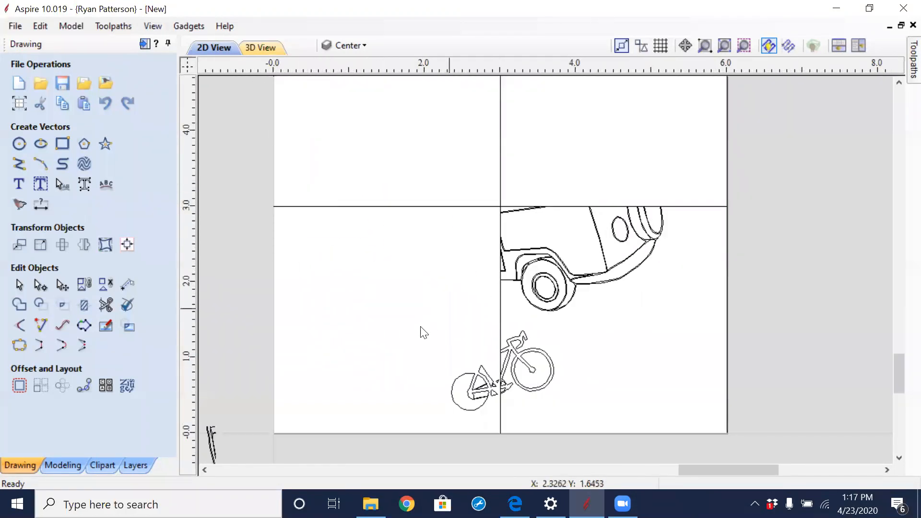
{"action": "left_click_drag", "start_coordinate": [495, 365], "coordinate": [438, 413]}
{"action": "key", "text": "Delete"}
Group the lower-right quadrant's van and bicycle vectors and move the group outside the tile's lower-right corner
{"action": "middle_click_drag", "start_coordinate": [618, 343], "coordinate": [534, 374]}
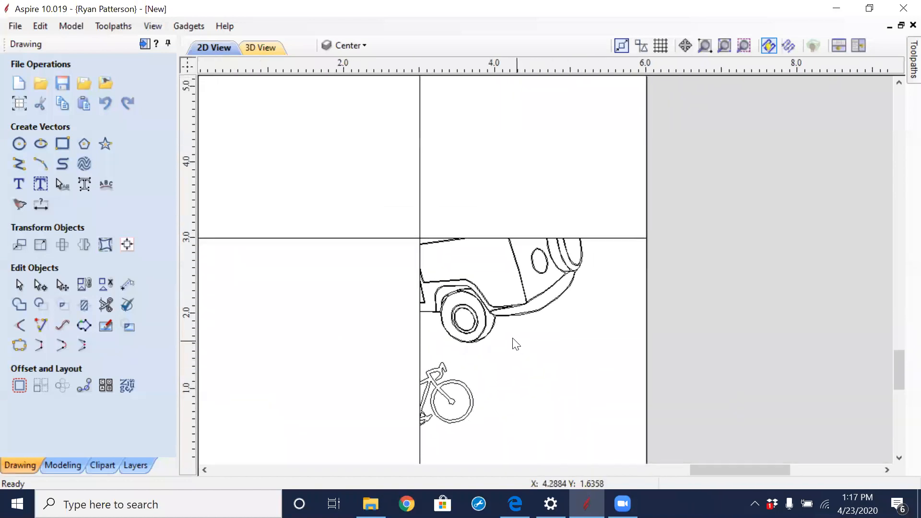
{"action": "scroll", "coordinate": [512, 343], "scroll_direction": "down", "scroll_amount": 2}
{"action": "left_click_drag", "start_coordinate": [429, 257], "coordinate": [569, 400]}
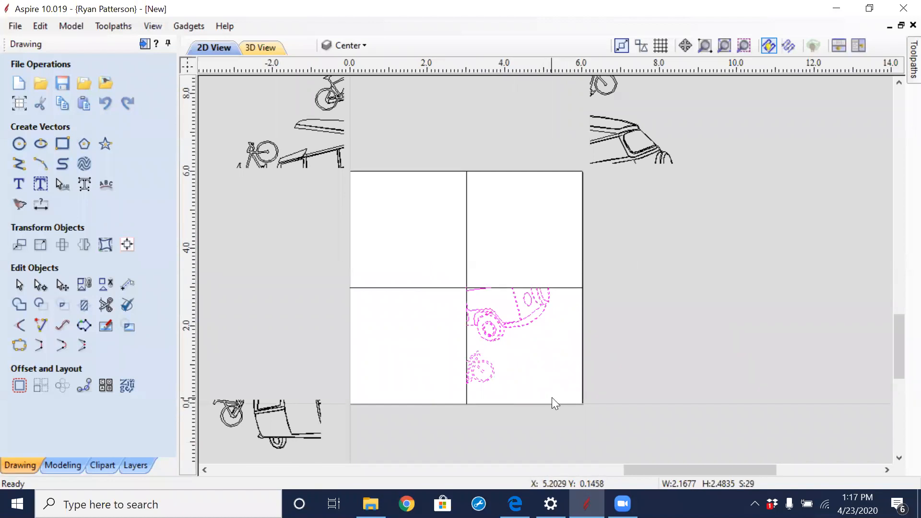
{"action": "key", "text": "g"}
{"action": "left_click_drag", "start_coordinate": [585, 370], "coordinate": [666, 431]}
{"action": "middle_click_drag", "start_coordinate": [617, 331], "coordinate": [520, 172]}
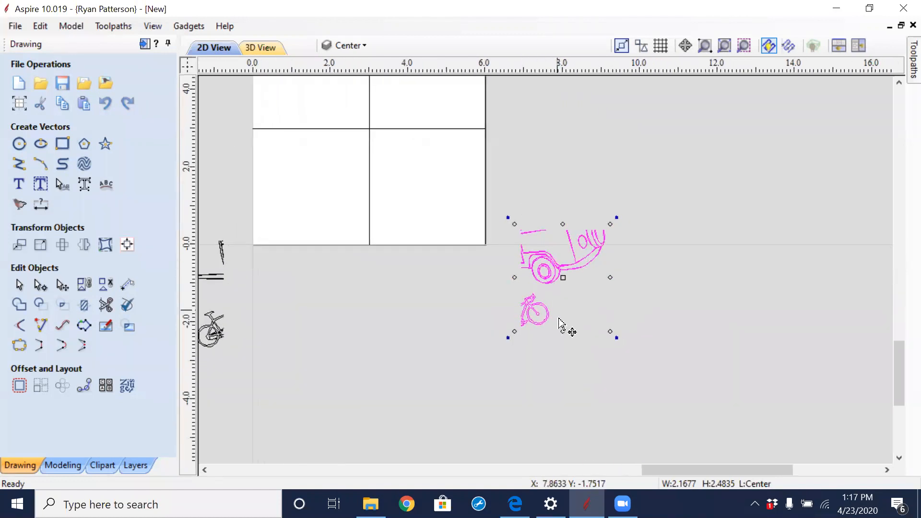
{"action": "scroll", "coordinate": [534, 352], "scroll_direction": "up", "scroll_amount": 5}
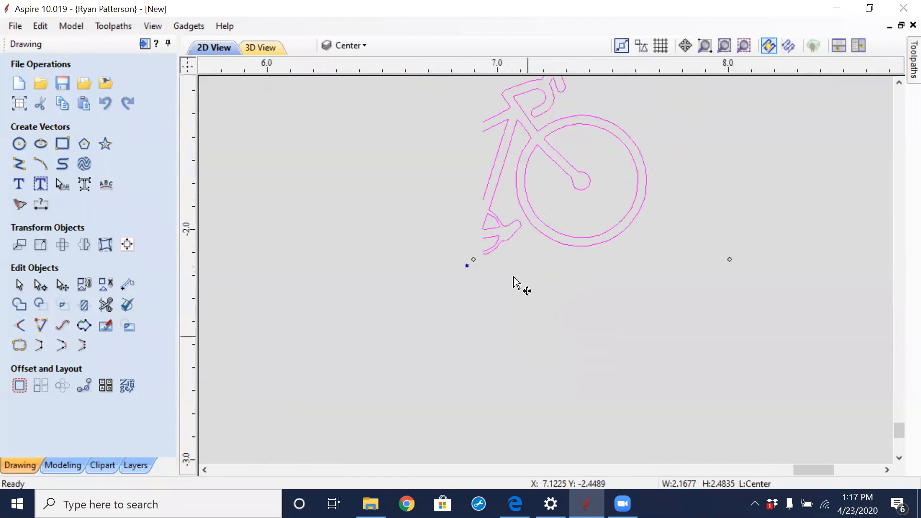
{"action": "scroll", "coordinate": [484, 201], "scroll_direction": "up", "scroll_amount": 6}
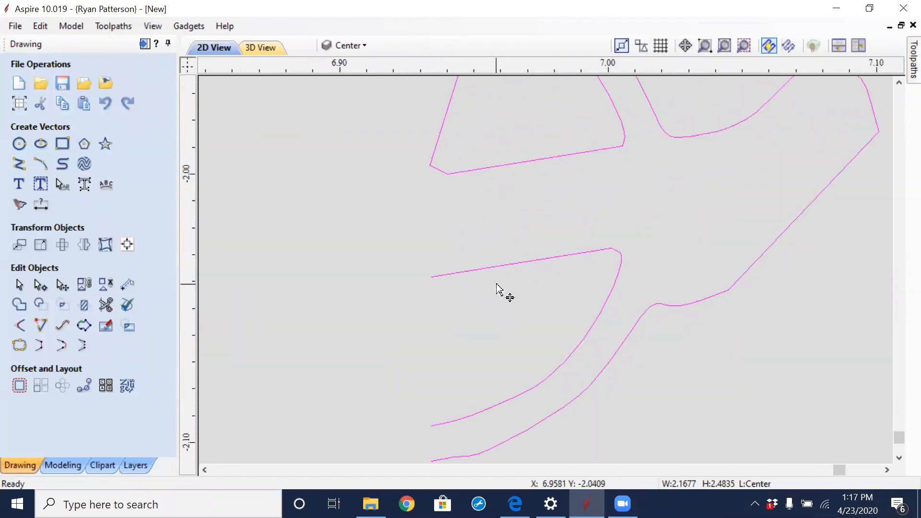
{"action": "scroll", "coordinate": [497, 288], "scroll_direction": "down", "scroll_amount": 10}
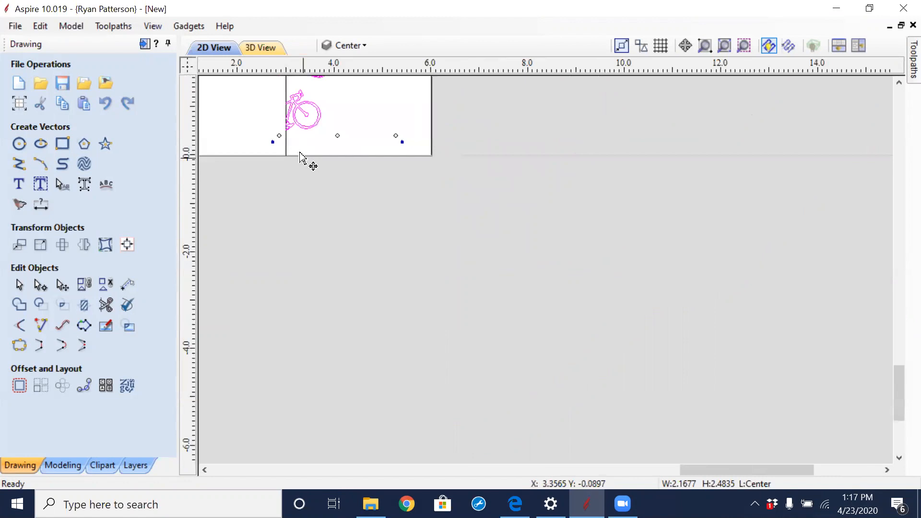
Ungroup the lower-right quadrant's vectors and trim the chainring tip that protrudes left of the vertical centerline
{"action": "scroll", "coordinate": [300, 154], "scroll_direction": "up", "scroll_amount": 10}
{"action": "scroll", "coordinate": [561, 278], "scroll_direction": "up", "scroll_amount": 6}
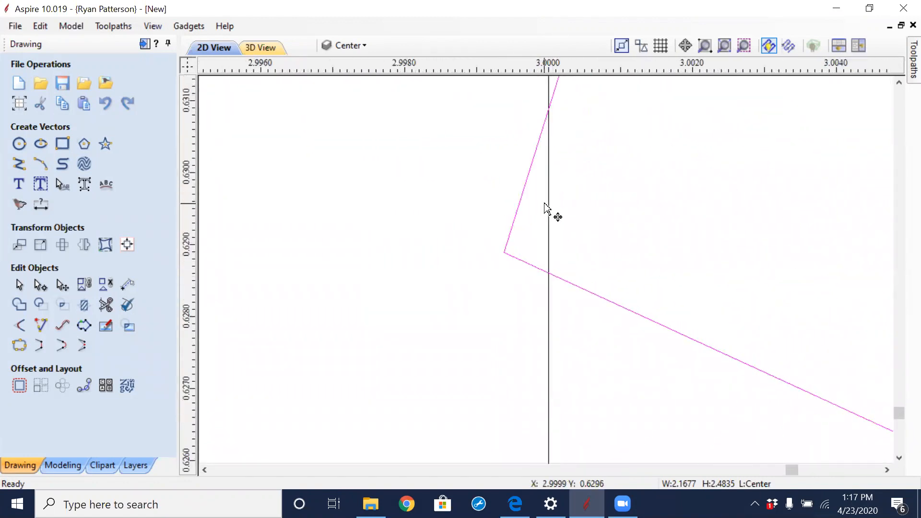
{"action": "left_click", "coordinate": [529, 169]}
{"action": "left_click", "coordinate": [105, 305]}
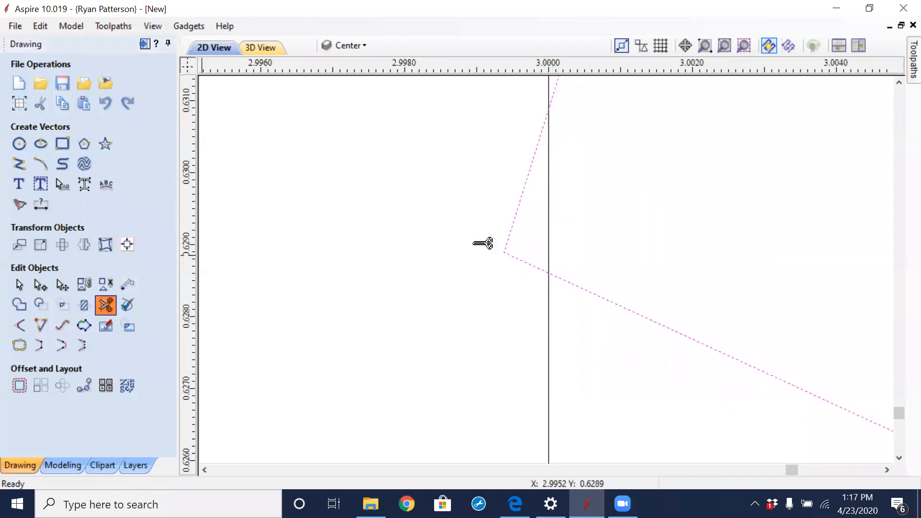
{"action": "left_click", "coordinate": [521, 260]}
{"action": "scroll", "coordinate": [531, 257], "scroll_direction": "down", "scroll_amount": 5}
{"action": "scroll", "coordinate": [537, 257], "scroll_direction": "down", "scroll_amount": 3}
{"action": "scroll", "coordinate": [536, 261], "scroll_direction": "up", "scroll_amount": 2}
{"action": "scroll", "coordinate": [537, 262], "scroll_direction": "up", "scroll_amount": 4}
{"action": "scroll", "coordinate": [518, 260], "scroll_direction": "down", "scroll_amount": 6}
{"action": "key", "text": "Escape"}
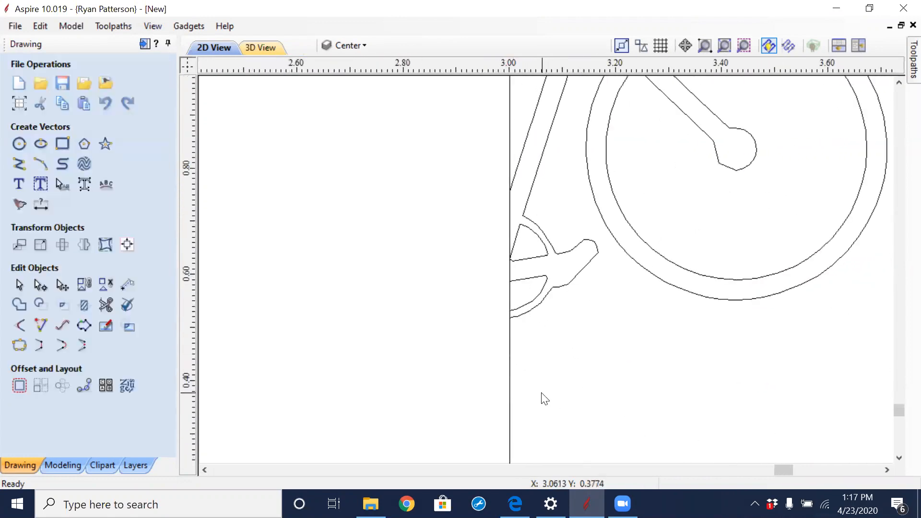
Select the lower-right quadrant's trimmed van and bicycle vectors and move them outside the tile's lower-right corner
{"action": "scroll", "coordinate": [559, 373], "scroll_direction": "down", "scroll_amount": 3}
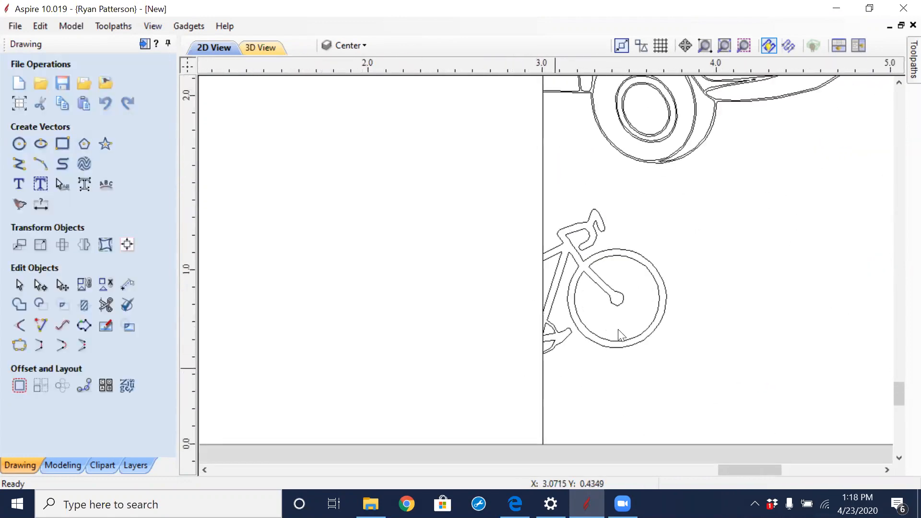
{"action": "scroll", "coordinate": [552, 359], "scroll_direction": "up", "scroll_amount": 5}
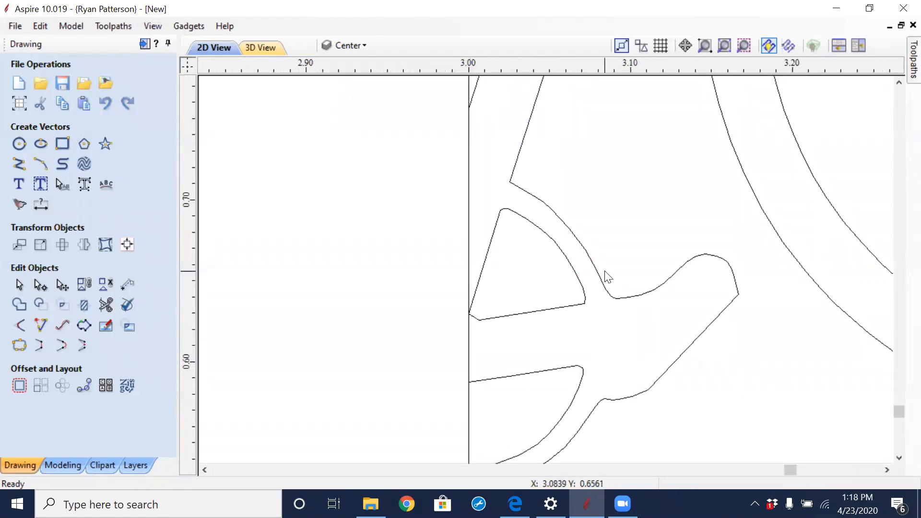
{"action": "scroll", "coordinate": [608, 277], "scroll_direction": "down", "scroll_amount": 7}
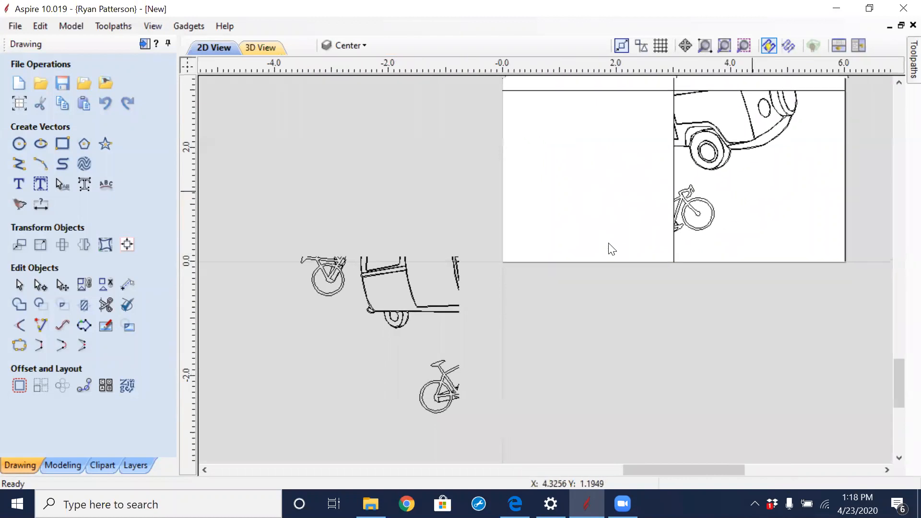
{"action": "middle_click_drag", "start_coordinate": [751, 191], "coordinate": [589, 252]}
{"action": "left_click_drag", "start_coordinate": [471, 128], "coordinate": [627, 274]}
{"action": "left_click_drag", "start_coordinate": [586, 212], "coordinate": [768, 376]}
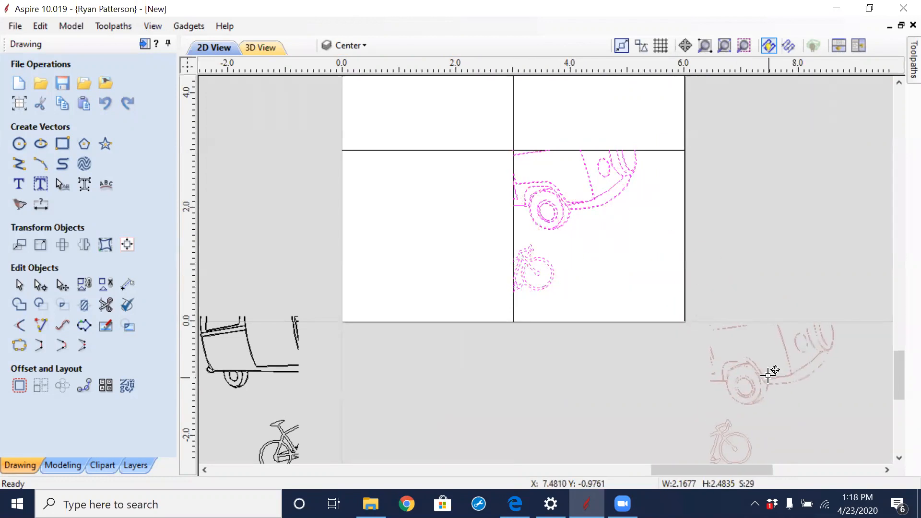
Examine the cut edge of the moved bicycle's chainring up close
{"action": "middle_click_drag", "start_coordinate": [670, 399], "coordinate": [603, 268]}
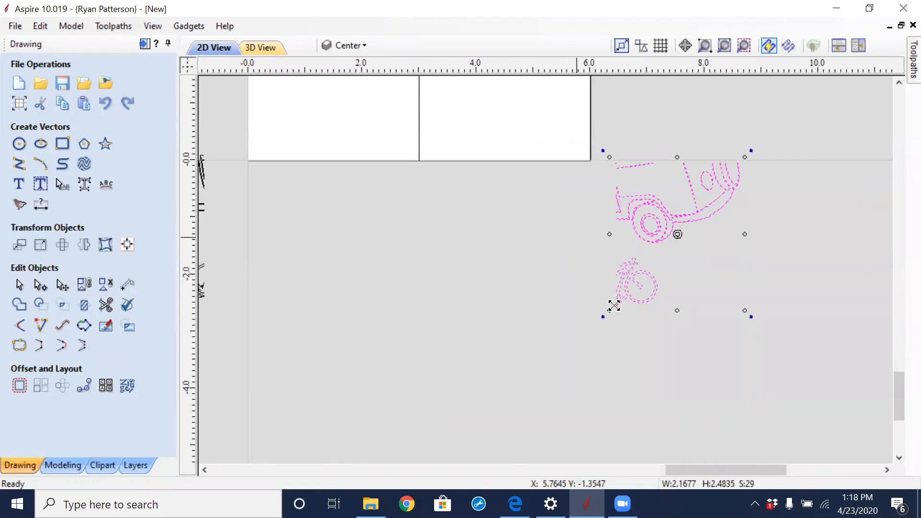
{"action": "scroll", "coordinate": [613, 304], "scroll_direction": "up", "scroll_amount": 8}
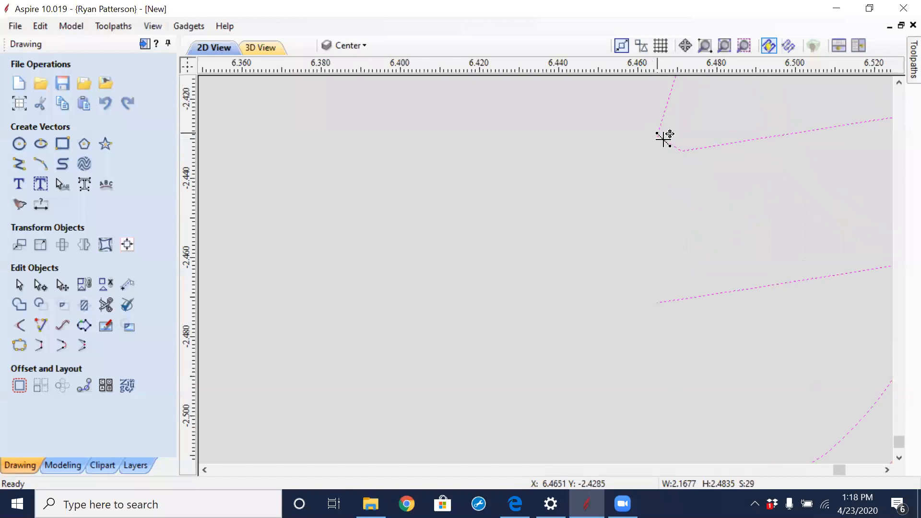
{"action": "scroll", "coordinate": [658, 140], "scroll_direction": "up", "scroll_amount": 1}
{"action": "scroll", "coordinate": [667, 144], "scroll_direction": "up", "scroll_amount": 2}
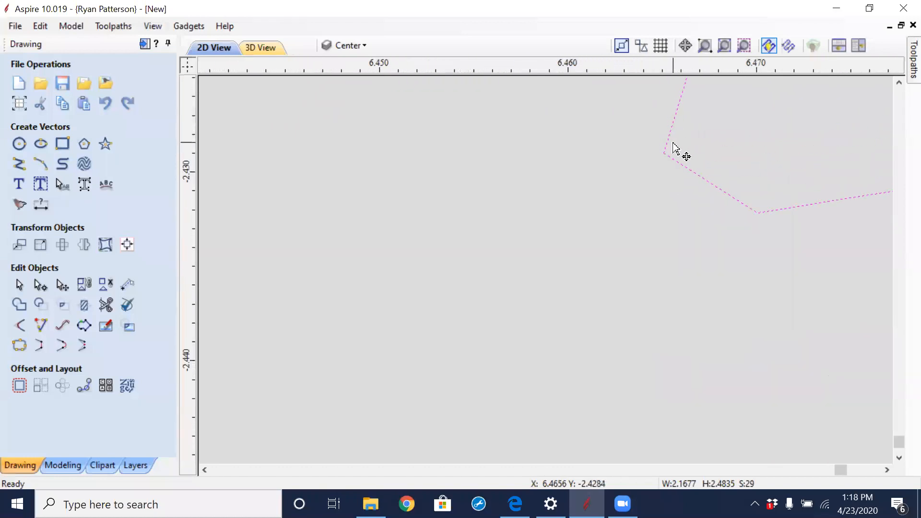
{"action": "scroll", "coordinate": [661, 164], "scroll_direction": "down", "scroll_amount": 3}
{"action": "scroll", "coordinate": [660, 167], "scroll_direction": "down", "scroll_amount": 5}
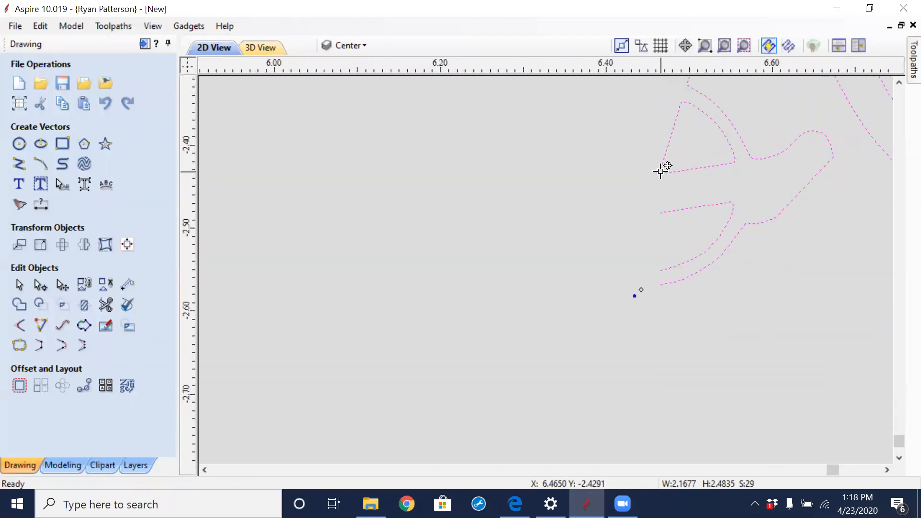
{"action": "scroll", "coordinate": [542, 335], "scroll_direction": "down", "scroll_amount": 4}
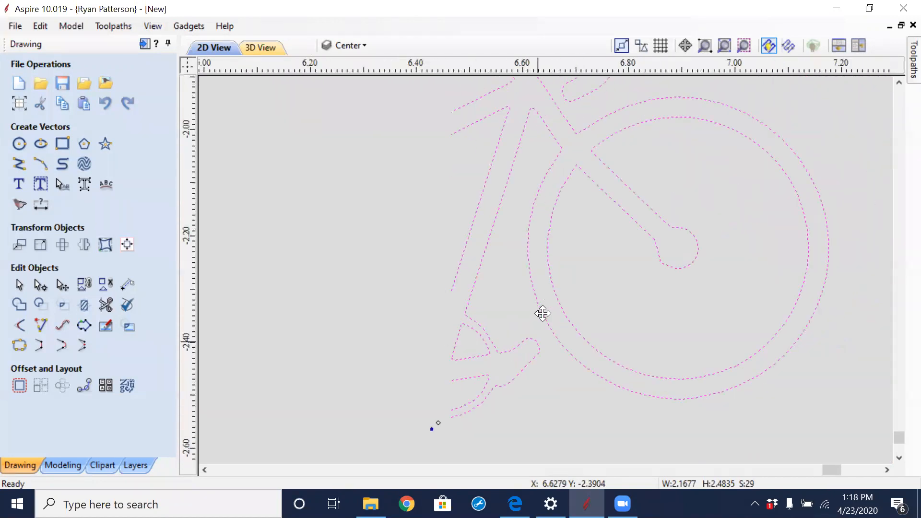
{"action": "left_click", "coordinate": [672, 224]}
{"action": "scroll", "coordinate": [669, 222], "scroll_direction": "down", "scroll_amount": 6}
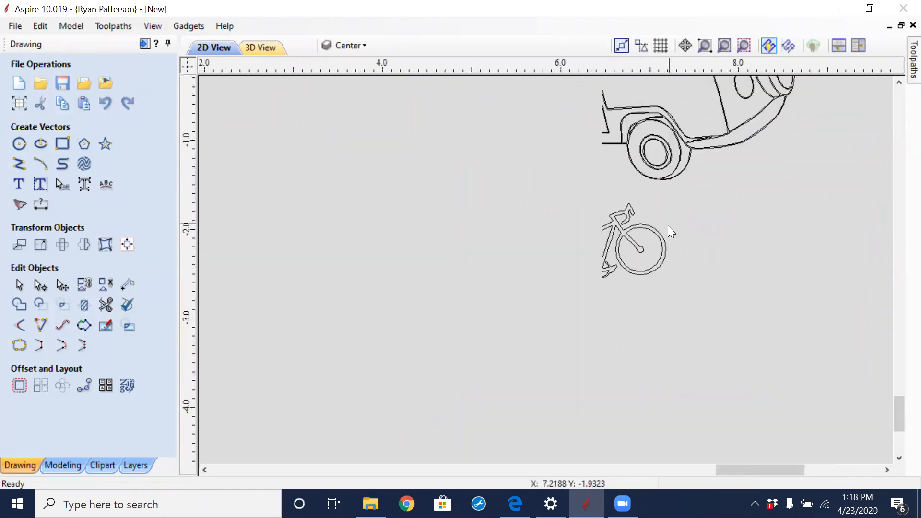
Group the moved van and bicycle vectors outside the tile's lower-right corner
{"action": "middle_click_drag", "start_coordinate": [652, 147], "coordinate": [607, 213]}
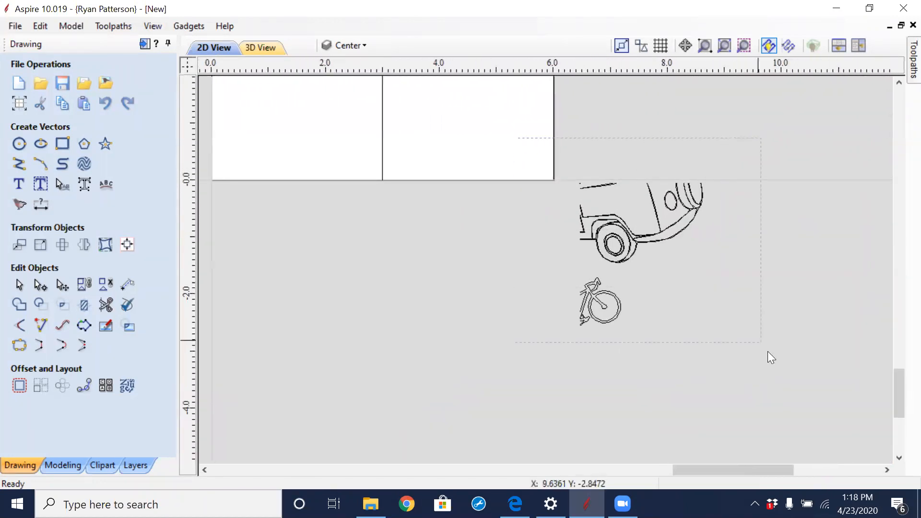
{"action": "left_click_drag", "start_coordinate": [768, 351], "coordinate": [765, 351]}
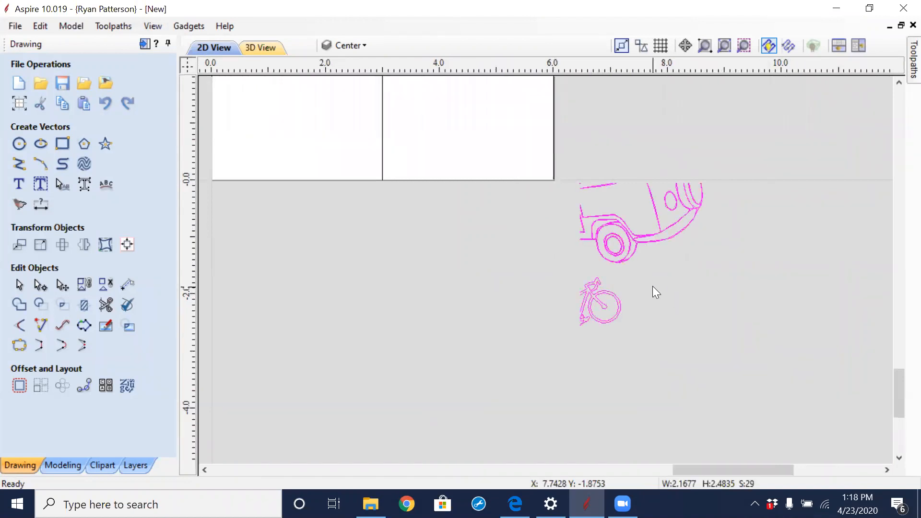
Move the grouped vectors from outside the tile's upper-left corner into the tile's lower-right quadrant
{"action": "left_click", "coordinate": [668, 306]}
{"action": "scroll", "coordinate": [668, 305], "scroll_direction": "down", "scroll_amount": 3}
{"action": "scroll", "coordinate": [666, 300], "scroll_direction": "down", "scroll_amount": 3}
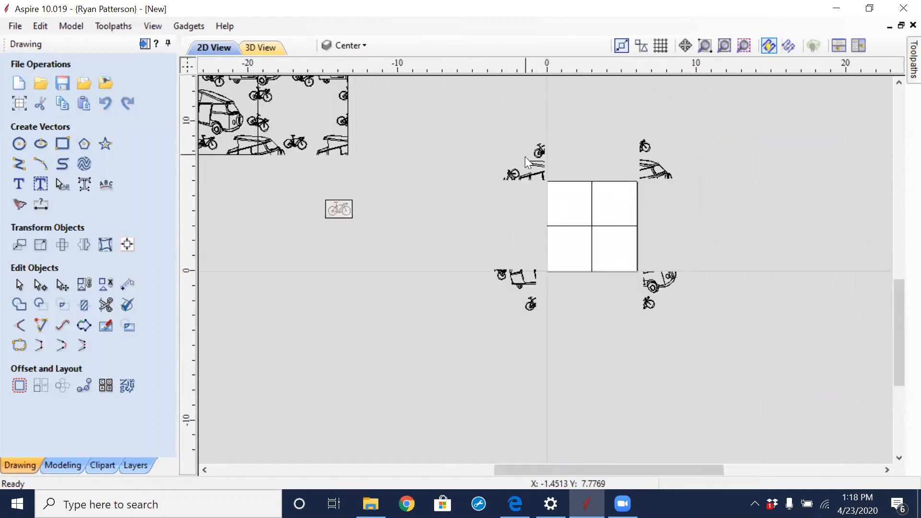
{"action": "left_click", "coordinate": [536, 164]}
{"action": "left_click_drag", "start_coordinate": [538, 150], "coordinate": [633, 244]}
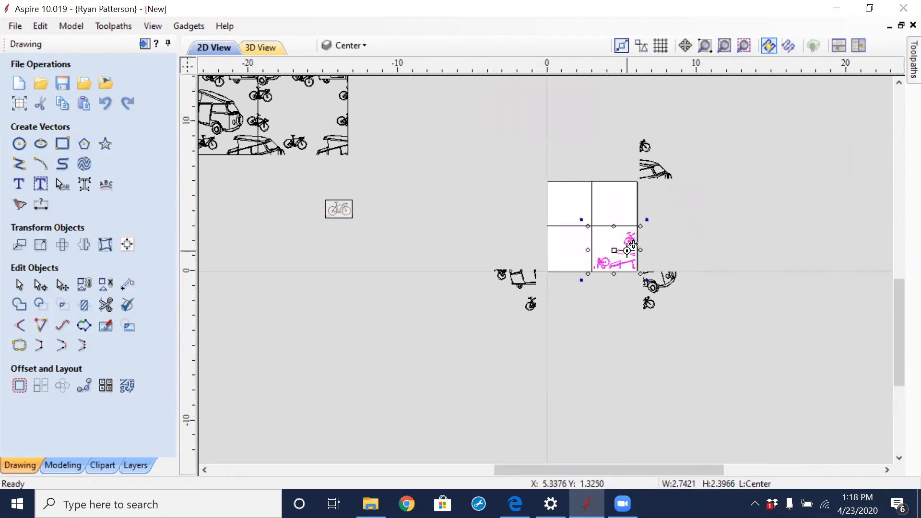
Move the van and bicycle group from outside the tile's lower-right corner into the upper-left quadrant
{"action": "left_click", "coordinate": [660, 285]}
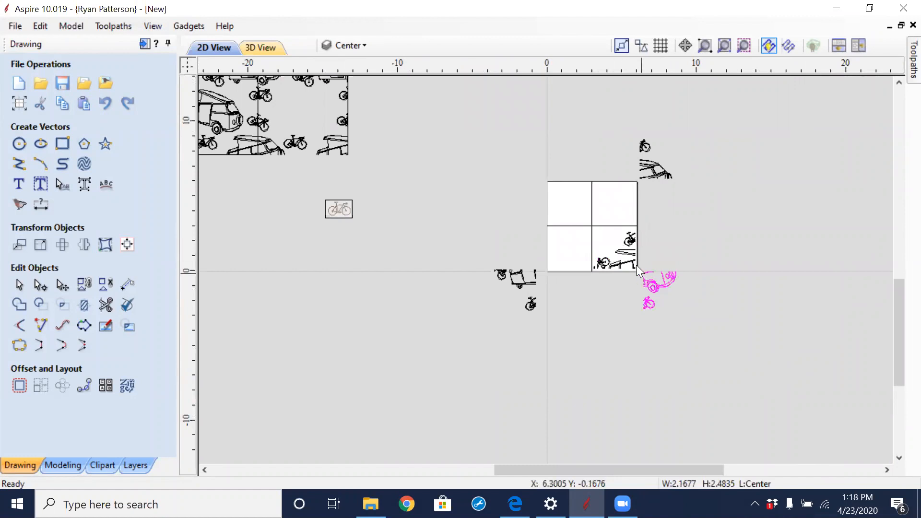
{"action": "left_click", "coordinate": [663, 284]}
{"action": "left_click_drag", "start_coordinate": [663, 284], "coordinate": [569, 195]}
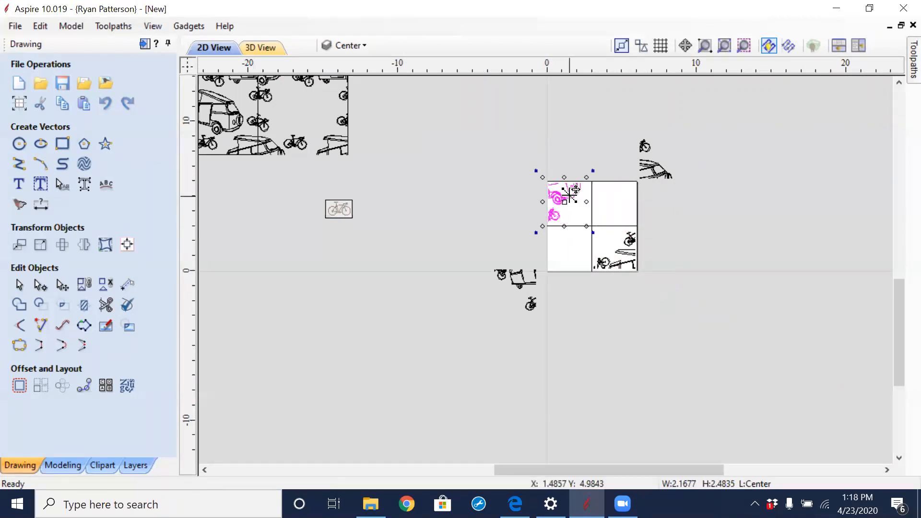
Move the van and bicycle group from outside the tile's upper-right corner into the lower-left quadrant
{"action": "left_click", "coordinate": [657, 178]}
{"action": "left_click", "coordinate": [661, 182]}
{"action": "left_click_drag", "start_coordinate": [661, 182], "coordinate": [566, 263]}
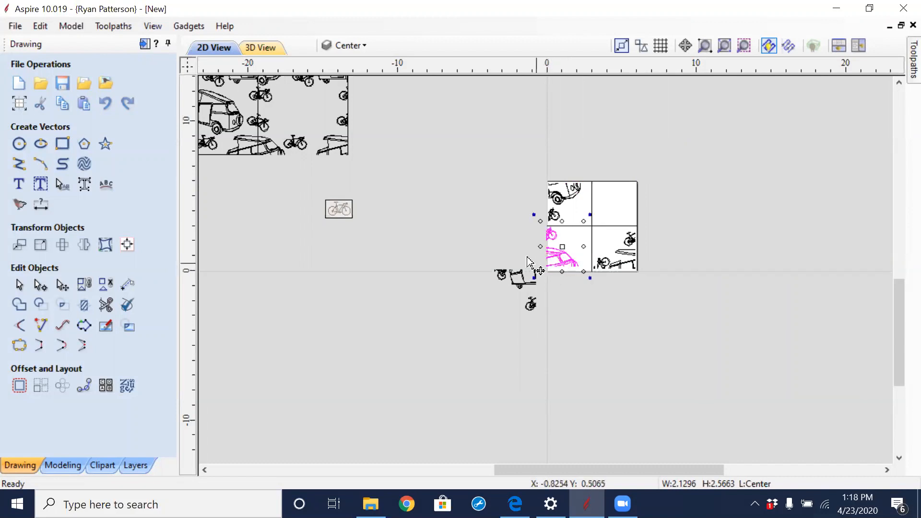
Move the remaining group from outside the tile's lower-left corner into the upper-right quadrant
{"action": "left_click", "coordinate": [510, 288]}
{"action": "left_click_drag", "start_coordinate": [515, 278], "coordinate": [611, 196]}
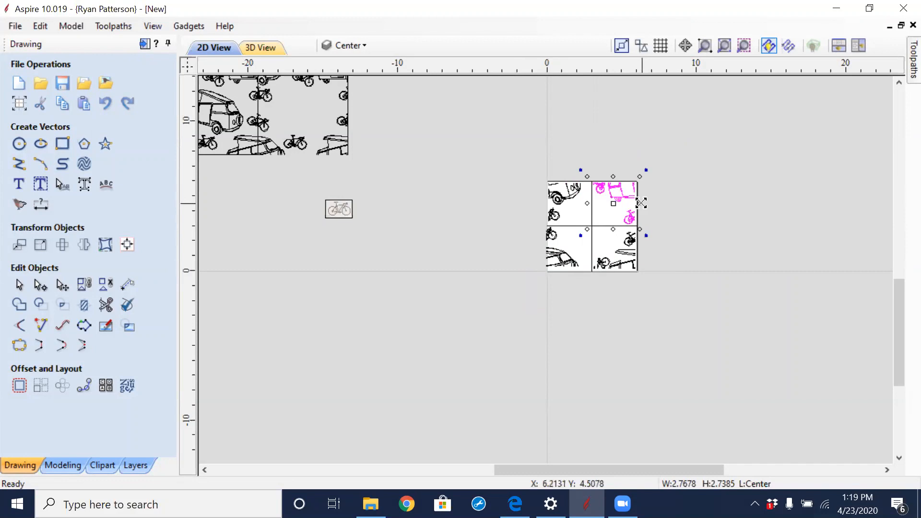
{"action": "scroll", "coordinate": [638, 203], "scroll_direction": "up", "scroll_amount": 4}
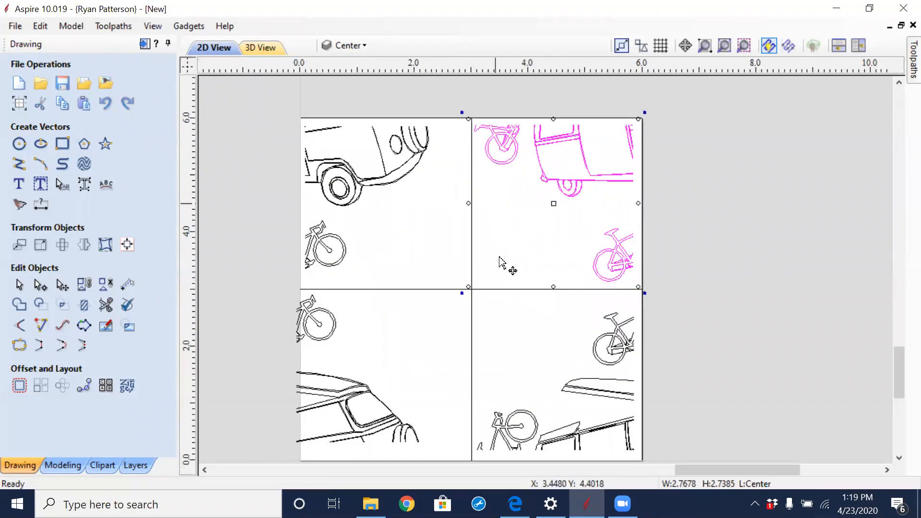
{"action": "scroll", "coordinate": [500, 293], "scroll_direction": "down", "scroll_amount": 1}
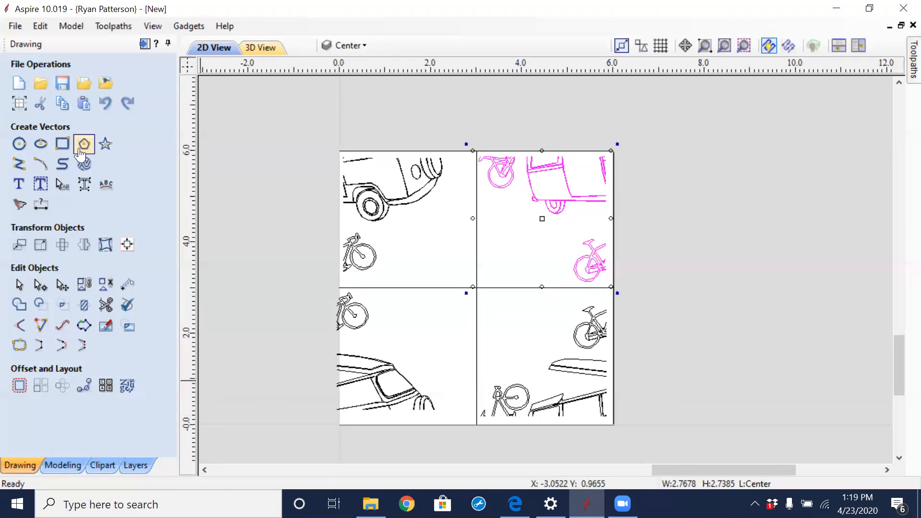
Draw a square-cornered 6.0 by 6.0 inch rectangle around the tile, with its lower-left anchor at X 0.0, Y 0.0
{"action": "left_click", "coordinate": [221, 154]}
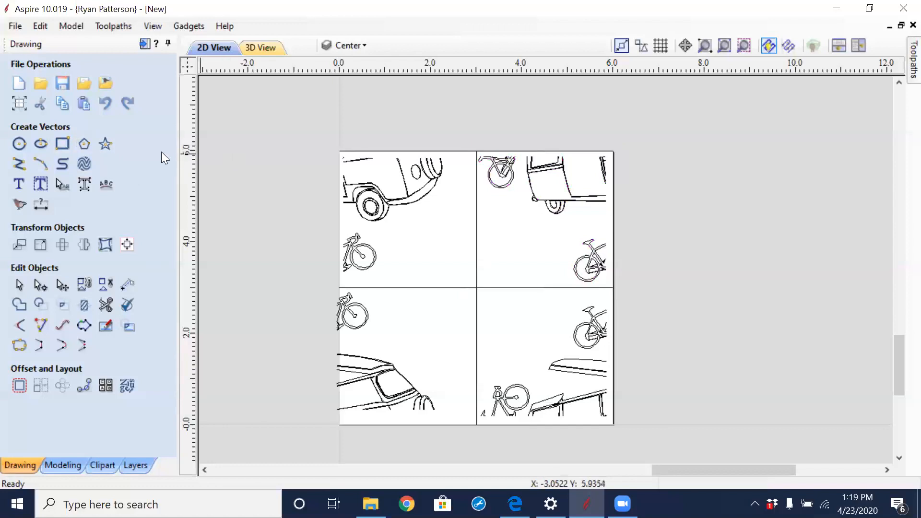
{"action": "left_click", "coordinate": [63, 145]}
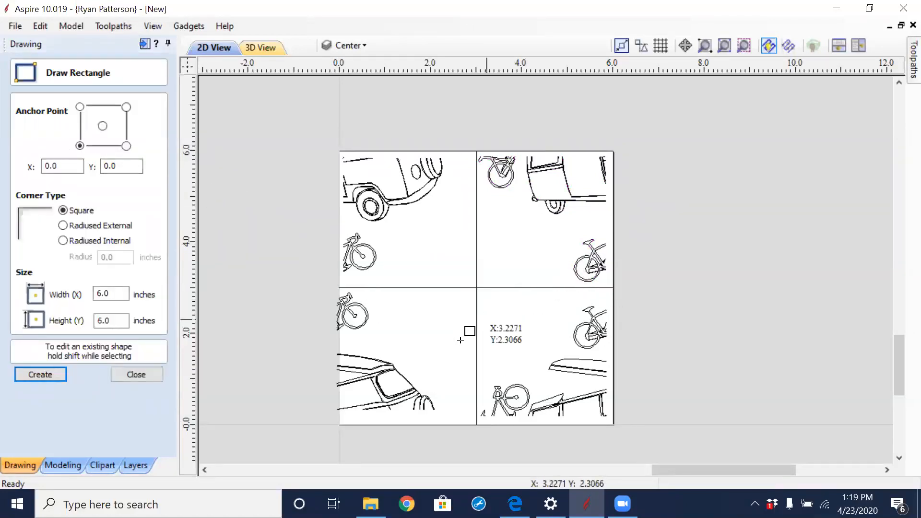
{"action": "left_click", "coordinate": [337, 422]}
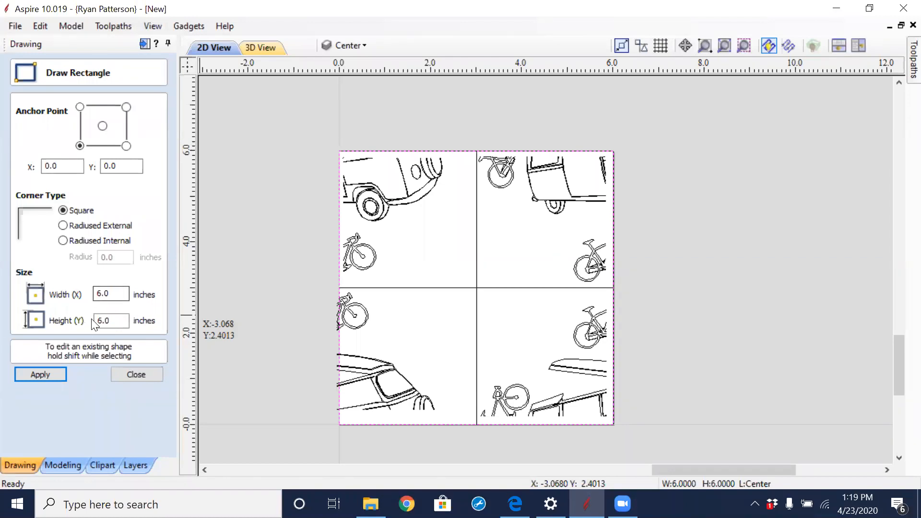
{"action": "left_click", "coordinate": [32, 373]}
{"action": "left_click", "coordinate": [141, 373]}
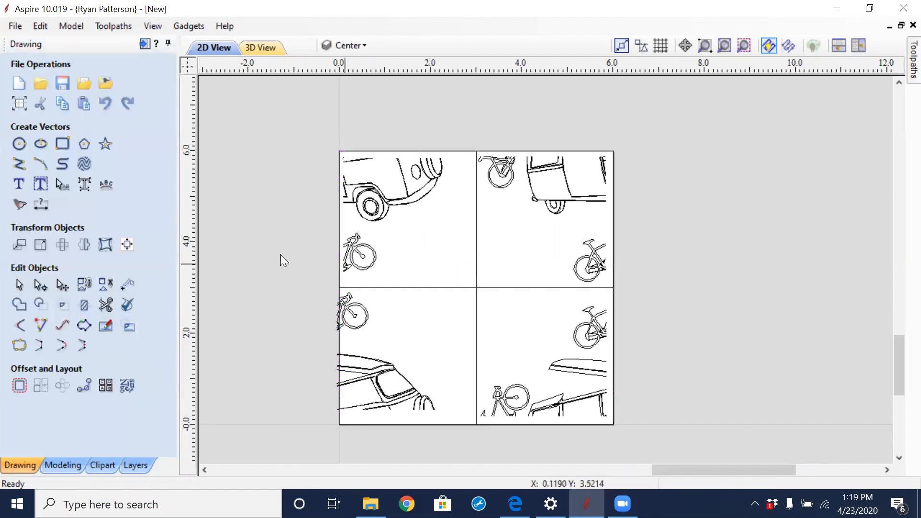
Align the upper-left quadrant's group to the inside left and inside top edges of the tile rectangle
{"action": "left_click", "coordinate": [127, 246]}
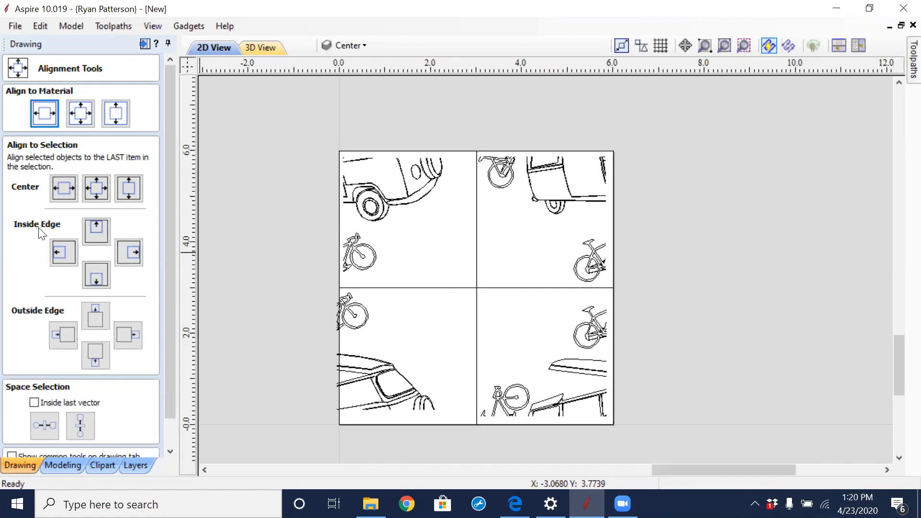
{"action": "left_click", "coordinate": [417, 205]}
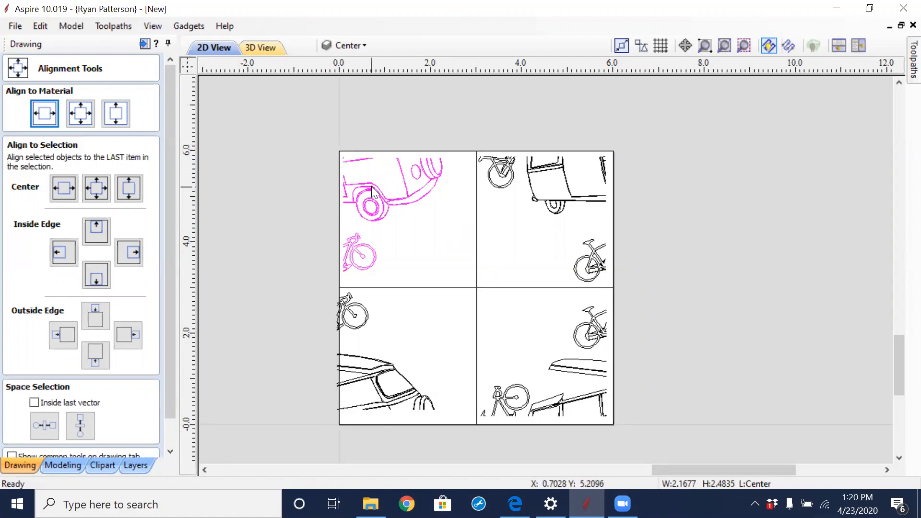
{"action": "left_click", "coordinate": [339, 217], "text": "shift"}
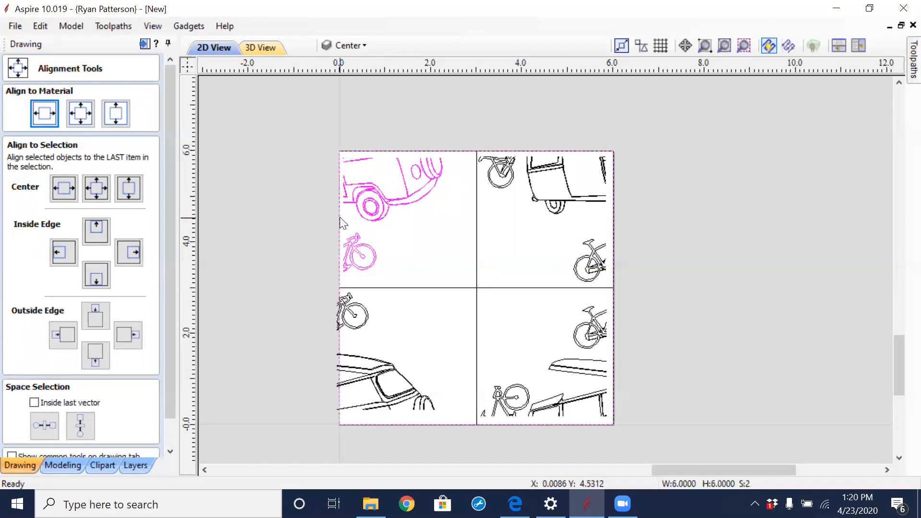
{"action": "left_click", "coordinate": [67, 251]}
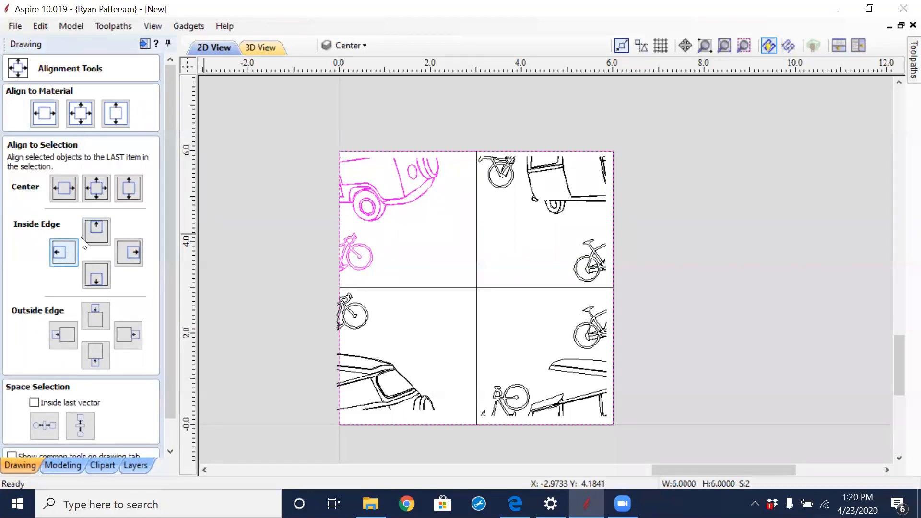
{"action": "left_click", "coordinate": [100, 222]}
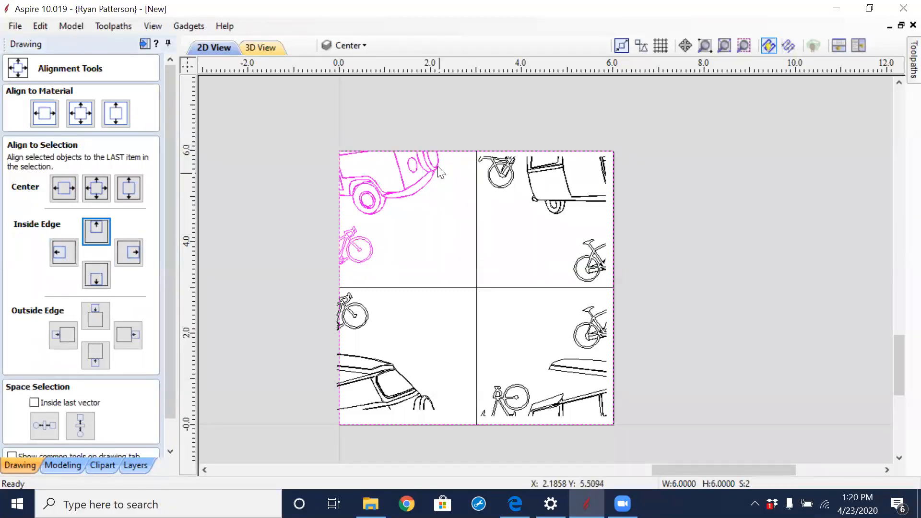
Align the upper-right quadrant's group to the inside top and inside right edges of the tile rectangle
{"action": "left_click", "coordinate": [577, 187]}
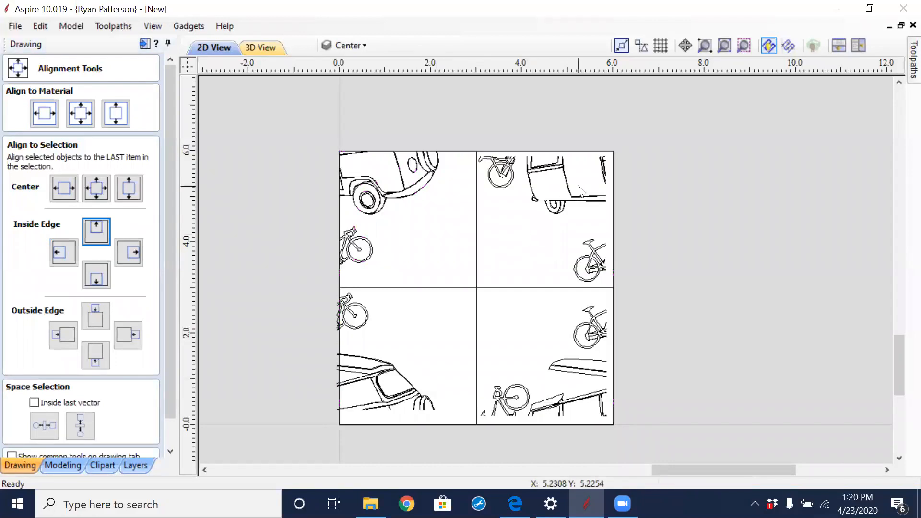
{"action": "left_click", "coordinate": [507, 156]}
{"action": "left_click", "coordinate": [504, 152], "text": "shift"}
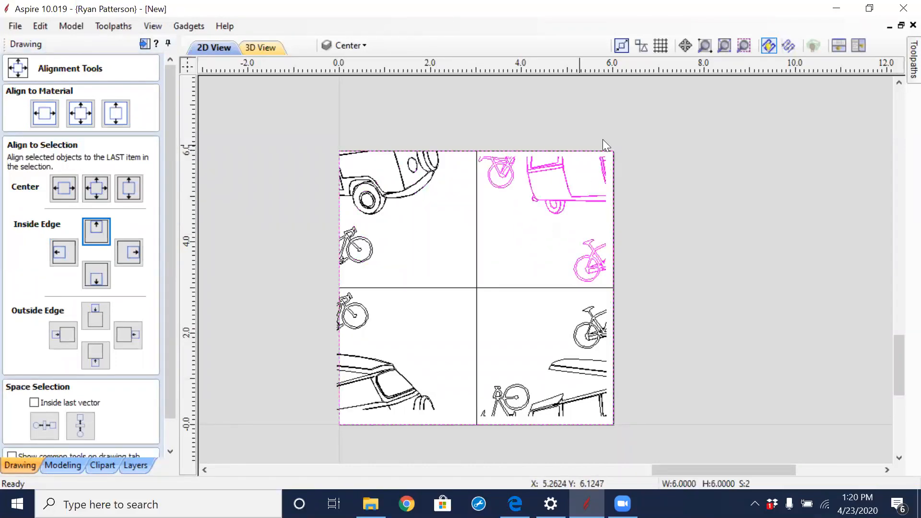
{"action": "left_click", "coordinate": [103, 226]}
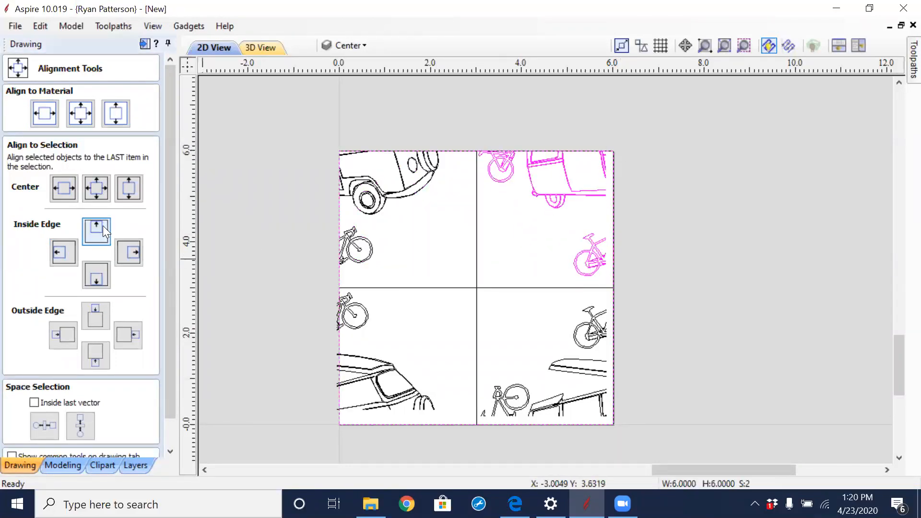
{"action": "left_click", "coordinate": [129, 254]}
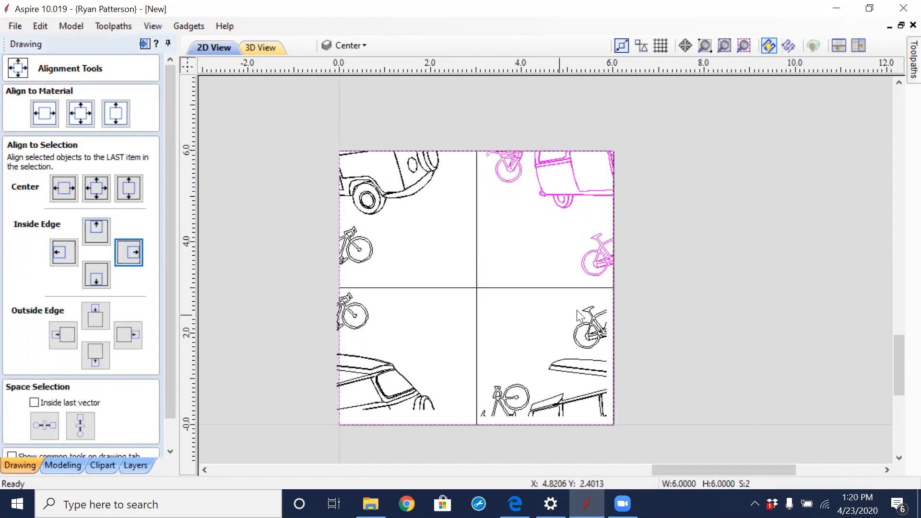
Align the lower-right quadrant's group to the inside right and inside bottom edges of the tile rectangle
{"action": "left_click", "coordinate": [544, 370]}
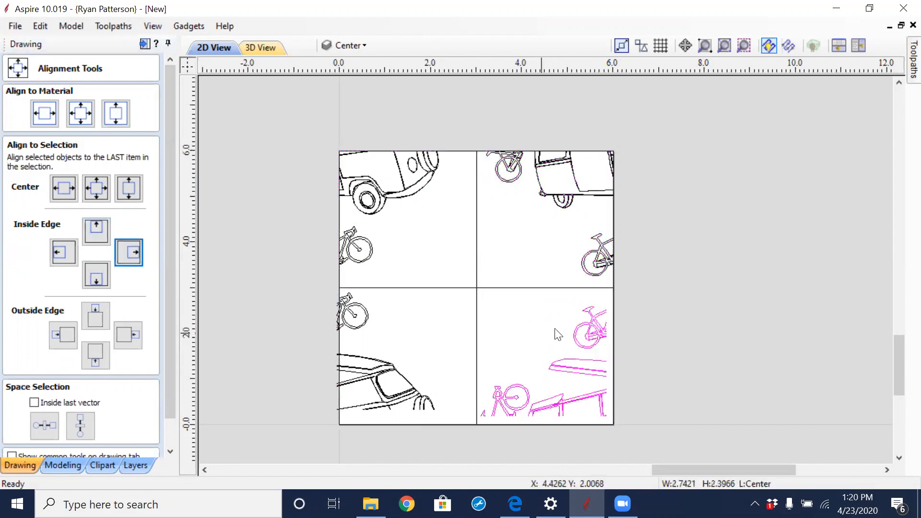
{"action": "left_click", "coordinate": [613, 305], "text": "shift"}
{"action": "left_click", "coordinate": [126, 252]}
{"action": "left_click", "coordinate": [104, 272]}
{"action": "left_click", "coordinate": [402, 317]}
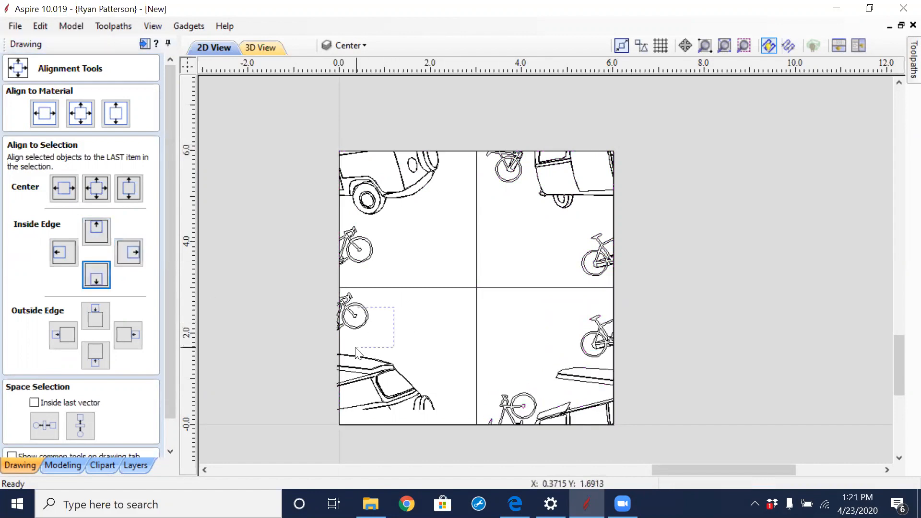
Align the lower-left quadrant's group to the inside left and inside bottom edges of the tile rectangle, and close the alignment tools
{"action": "left_click", "coordinate": [357, 373]}
{"action": "left_click", "coordinate": [339, 214], "text": "shift"}
{"action": "left_click", "coordinate": [58, 252]}
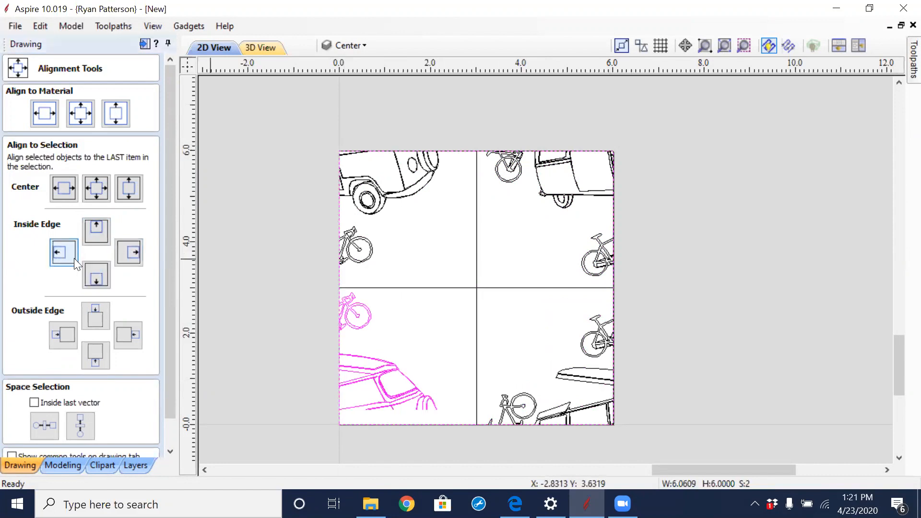
{"action": "left_click", "coordinate": [98, 278]}
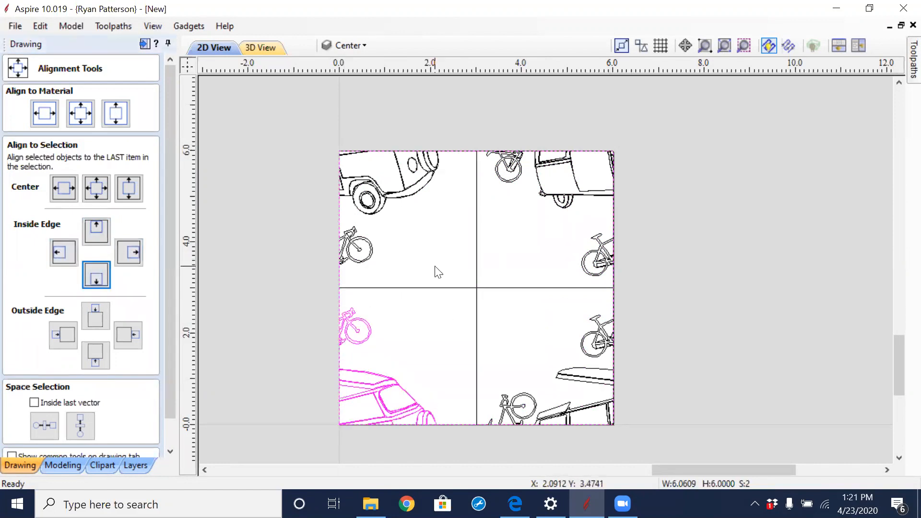
{"action": "left_click", "coordinate": [455, 334]}
{"action": "scroll", "coordinate": [449, 331], "scroll_direction": "down", "scroll_amount": 2}
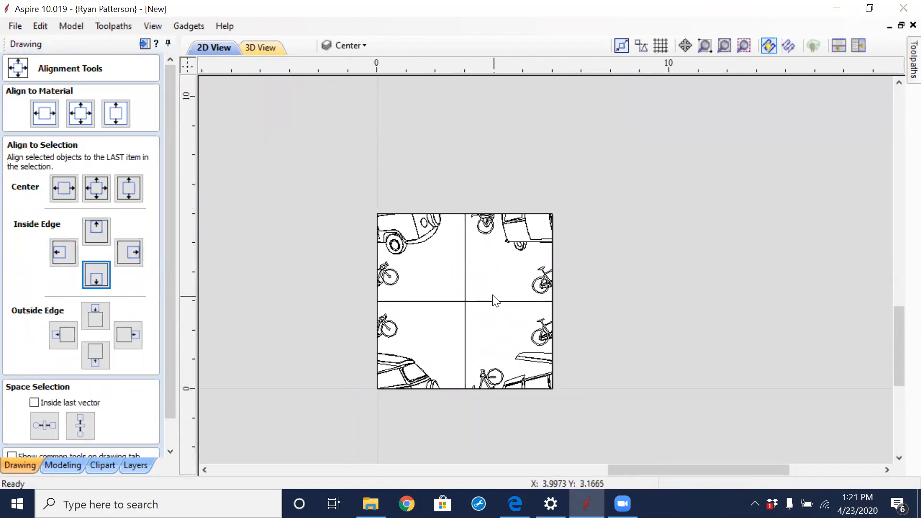
{"action": "scroll", "coordinate": [472, 287], "scroll_direction": "down", "scroll_amount": 1}
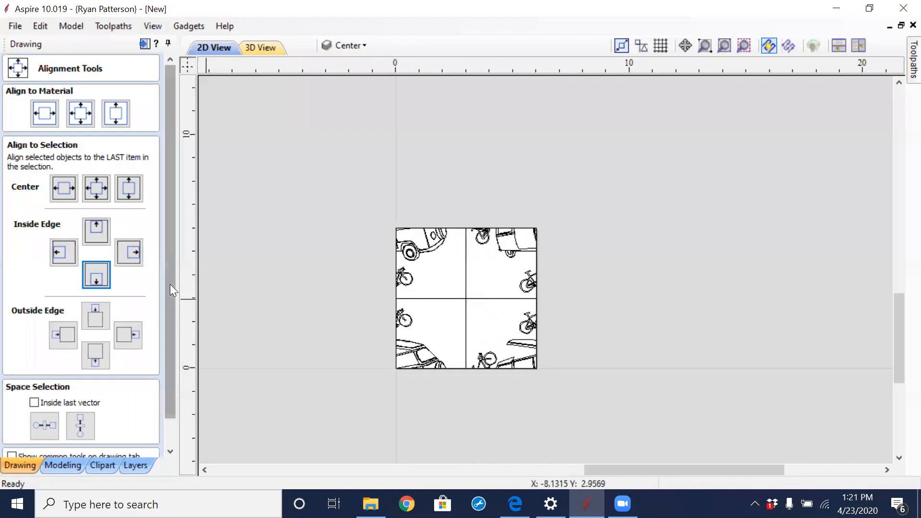
{"action": "left_click_drag", "start_coordinate": [170, 284], "coordinate": [185, 353]}
{"action": "left_click", "coordinate": [143, 447]}
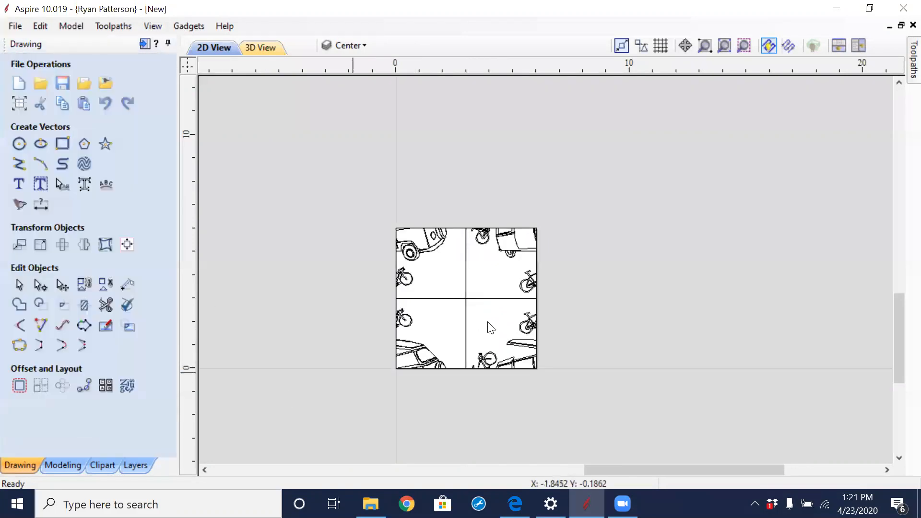
Bring the whole bicycle at the lower edge of the earlier pattern into the empty middle of the new tile
{"action": "scroll", "coordinate": [266, 284], "scroll_direction": "down", "scroll_amount": 2}
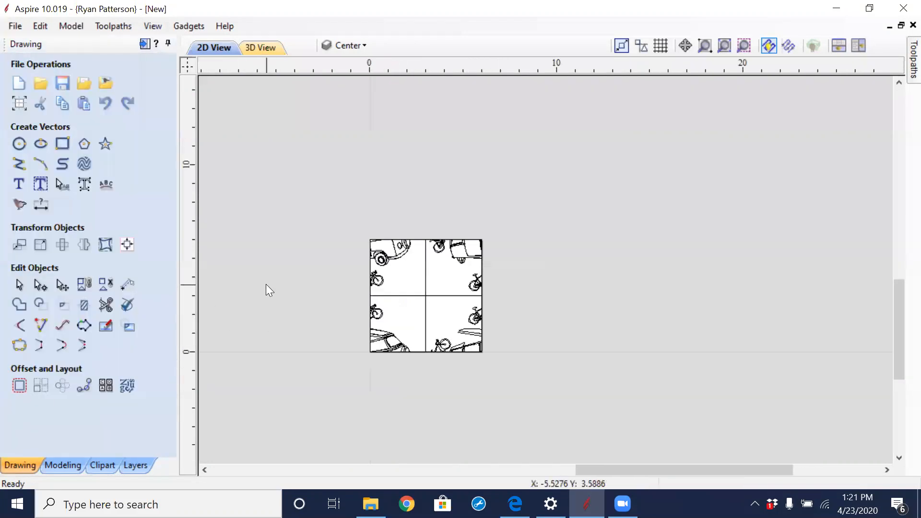
{"action": "scroll", "coordinate": [316, 225], "scroll_direction": "up", "scroll_amount": 3}
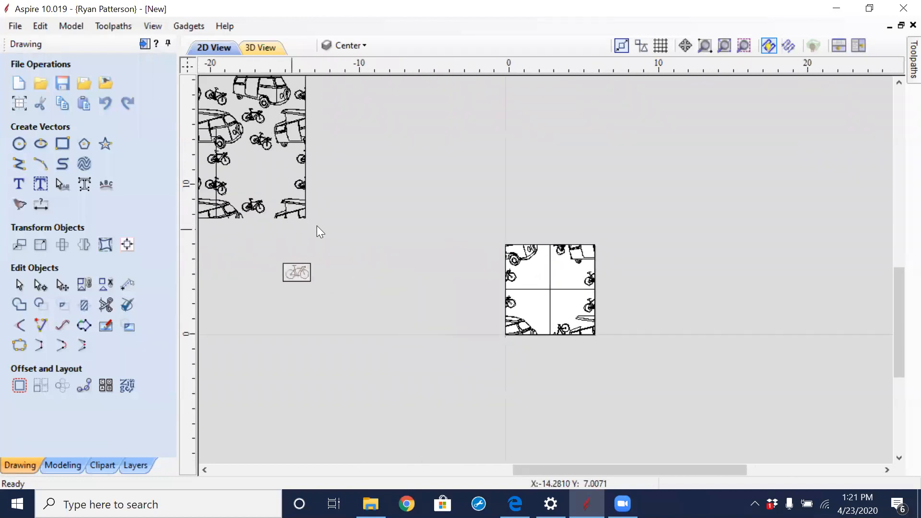
{"action": "left_click", "coordinate": [289, 213]}
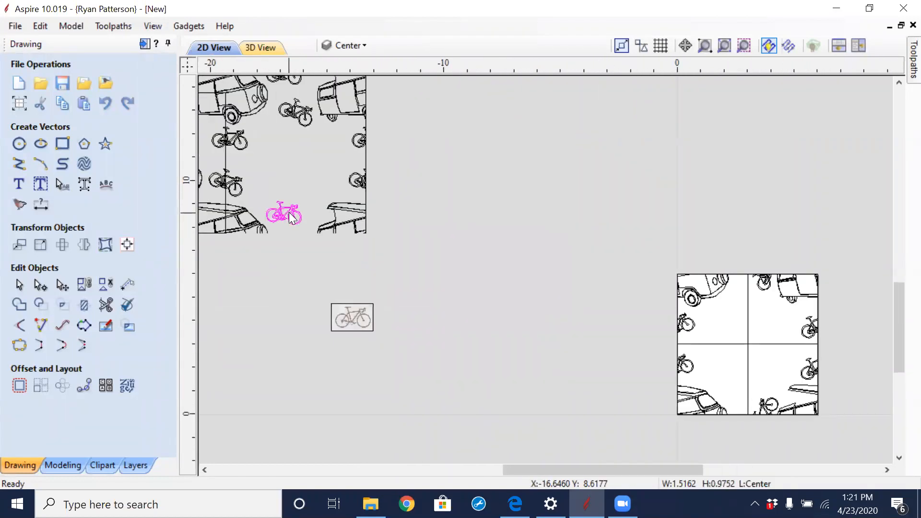
{"action": "left_click", "coordinate": [288, 214]}
{"action": "left_click_drag", "start_coordinate": [288, 214], "coordinate": [732, 376]}
Bring a whole camper van from the earlier pattern into the middle of the new tile, above the whole bicycle
{"action": "middle_click_drag", "start_coordinate": [359, 247], "coordinate": [392, 349]}
{"action": "left_click", "coordinate": [358, 146]}
{"action": "left_click", "coordinate": [355, 138]}
{"action": "left_click_drag", "start_coordinate": [332, 127], "coordinate": [767, 298]}
{"action": "middle_click_drag", "start_coordinate": [767, 297], "coordinate": [543, 141]}
{"action": "left_click_drag", "start_coordinate": [550, 136], "coordinate": [578, 282]}
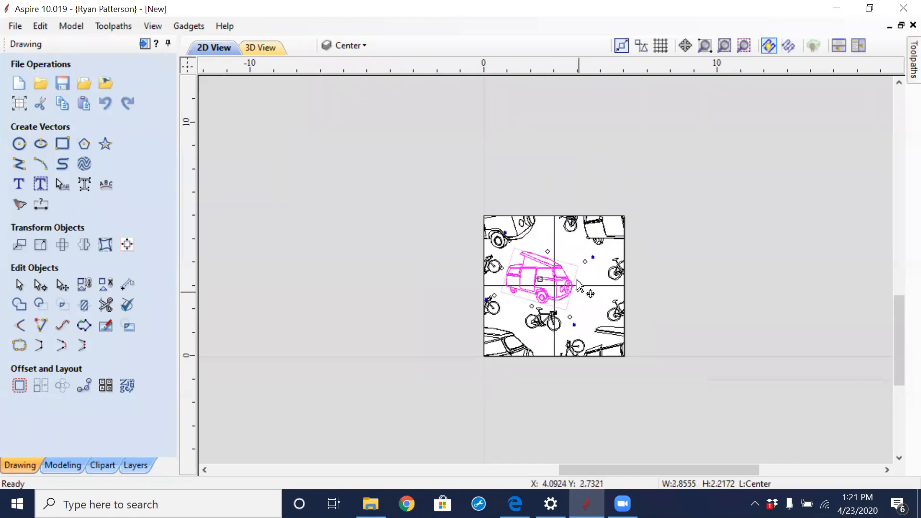
Rotate the whole camper van steeply and position it right of the tile's center, across the horizontal centerline
{"action": "middle_click_drag", "start_coordinate": [576, 281], "coordinate": [549, 232]}
{"action": "left_click_drag", "start_coordinate": [512, 227], "coordinate": [519, 219]}
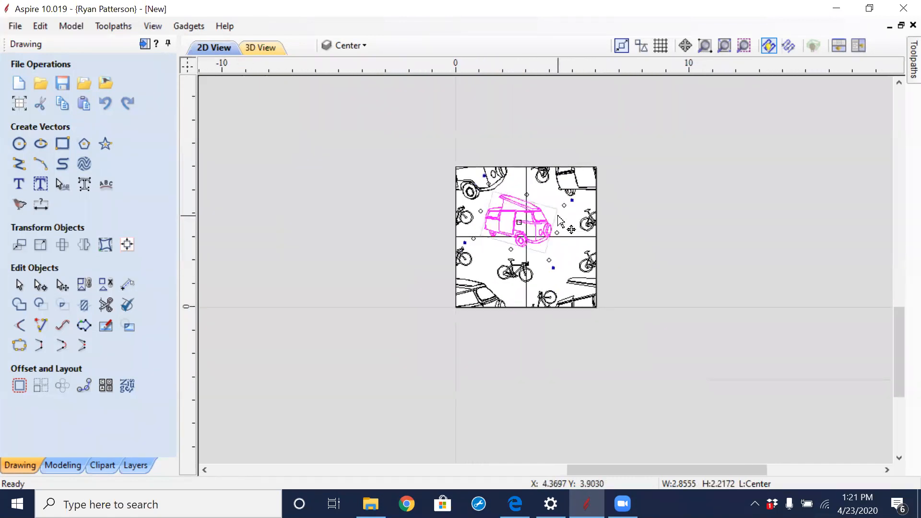
{"action": "left_click_drag", "start_coordinate": [572, 212], "coordinate": [550, 239]}
Reposition the whole bicycle in the lower-left quadrant and rotate it to a steep upward tilt
{"action": "left_click", "coordinate": [518, 266]}
{"action": "mouse_move", "coordinate": [515, 266]}
{"action": "left_mouse_down"}
{"action": "mouse_move", "coordinate": [502, 219]}
{"action": "mouse_move", "coordinate": [513, 279]}
{"action": "mouse_move", "coordinate": [526, 280]}
{"action": "left_mouse_up"}
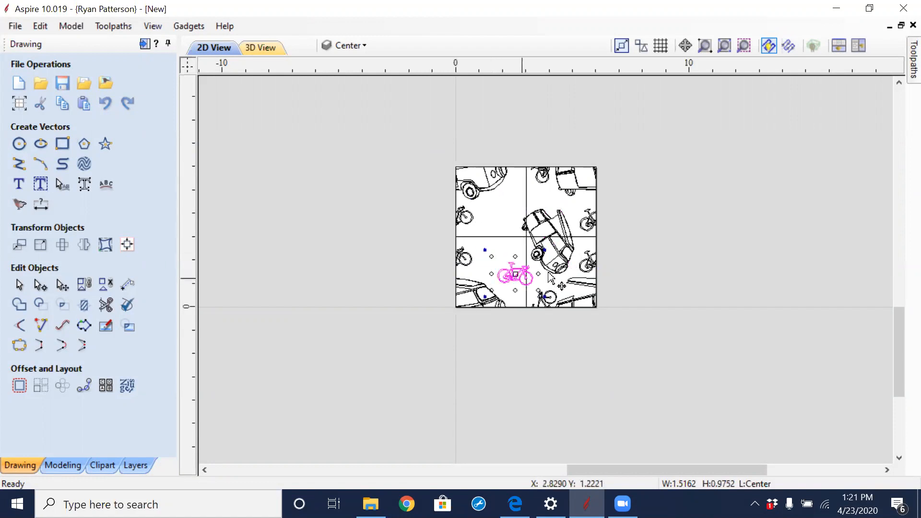
{"action": "left_click_drag", "start_coordinate": [486, 253], "coordinate": [507, 267]}
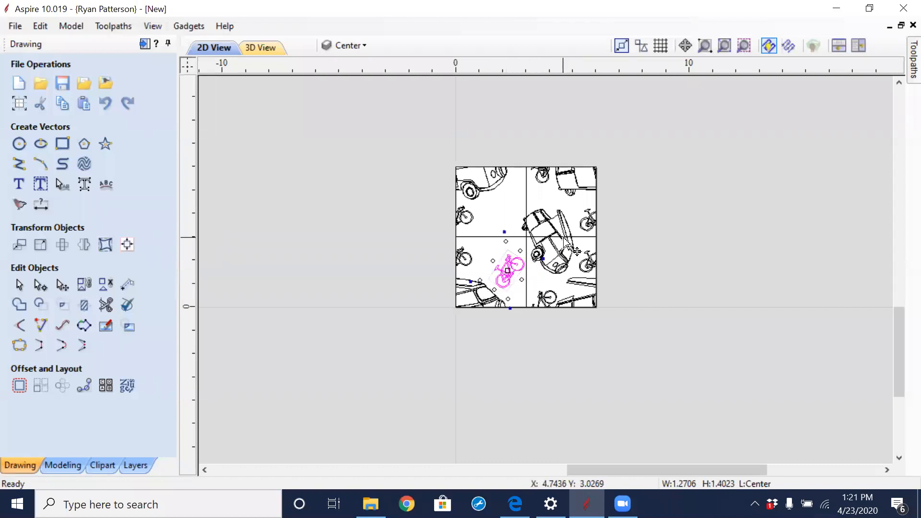
Copy the tilted whole bicycle from the lower-left quadrant into the upper-left quadrant of the tile
{"action": "left_click", "coordinate": [560, 237]}
{"action": "left_click", "coordinate": [551, 229]}
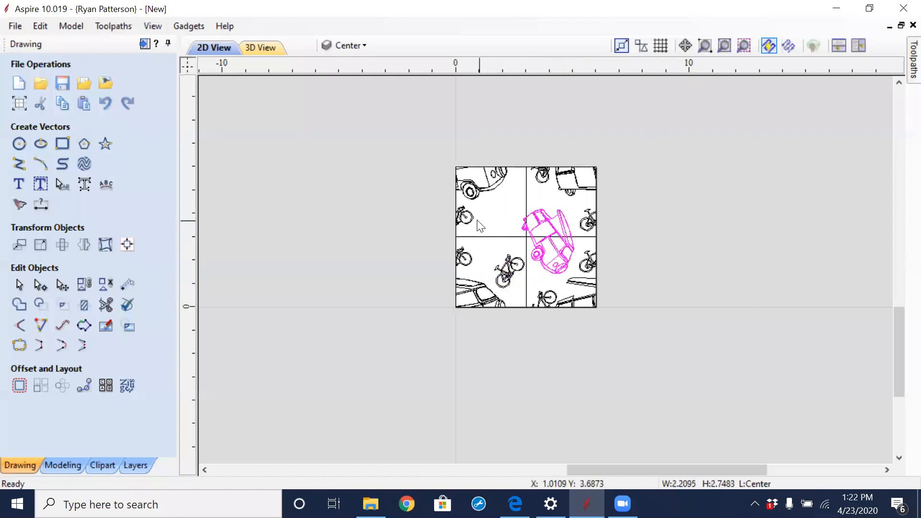
{"action": "left_click", "coordinate": [510, 274]}
{"action": "left_click", "coordinate": [511, 264]}
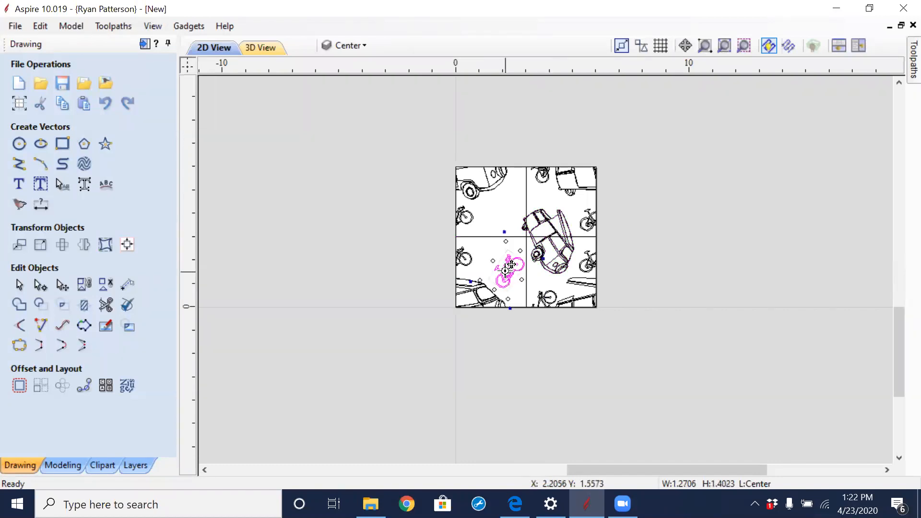
{"action": "left_click_drag", "start_coordinate": [511, 265], "coordinate": [497, 220]}
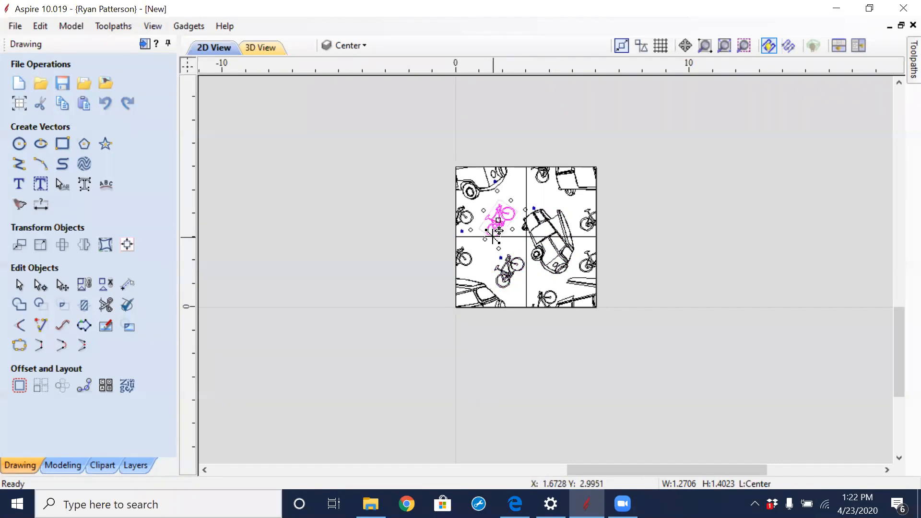
Rotate the copied bicycle to a slight downward tilt and position it between the upper-left van part and the whole van
{"action": "scroll", "coordinate": [496, 223], "scroll_direction": "up", "scroll_amount": 3}
{"action": "scroll", "coordinate": [505, 201], "scroll_direction": "up", "scroll_amount": 1}
{"action": "left_click_drag", "start_coordinate": [506, 202], "coordinate": [482, 305]}
{"action": "left_click_drag", "start_coordinate": [437, 235], "coordinate": [461, 192]}
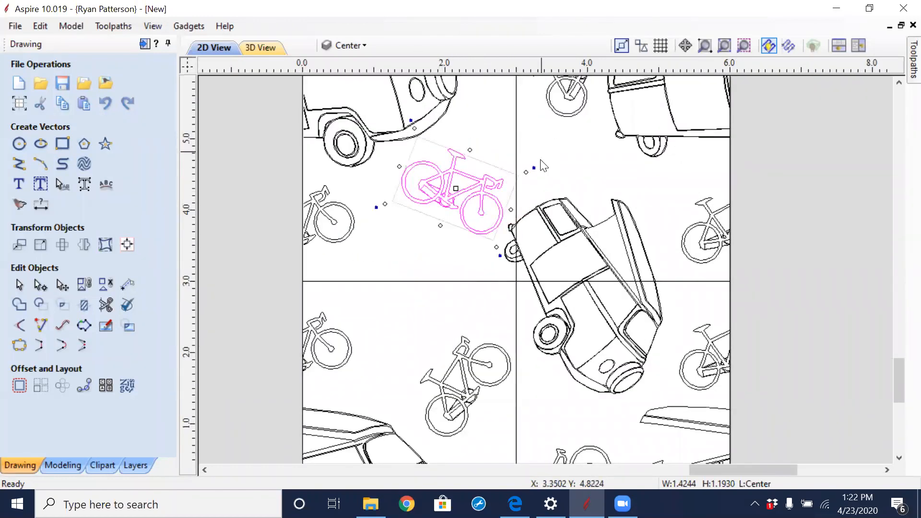
{"action": "left_click", "coordinate": [542, 165]}
{"action": "scroll", "coordinate": [624, 207], "scroll_direction": "down", "scroll_amount": 6}
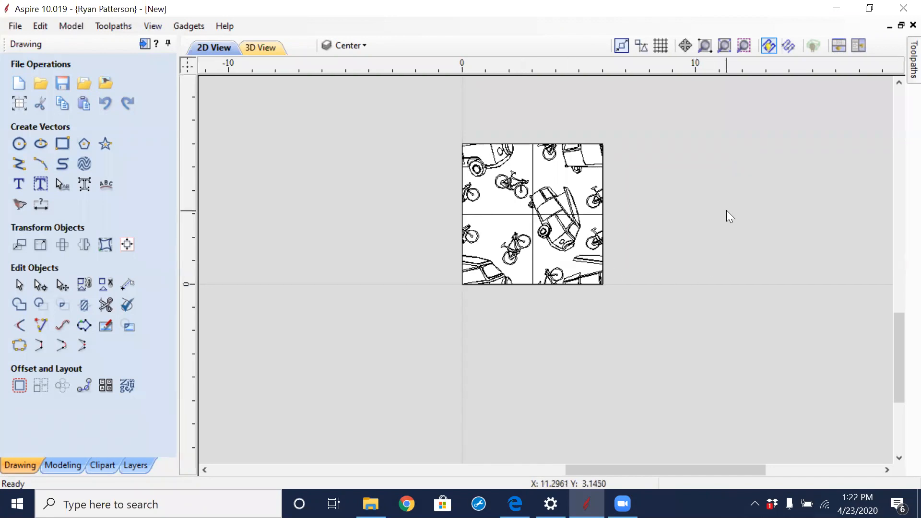
{"action": "middle_click_drag", "start_coordinate": [726, 210], "coordinate": [644, 284]}
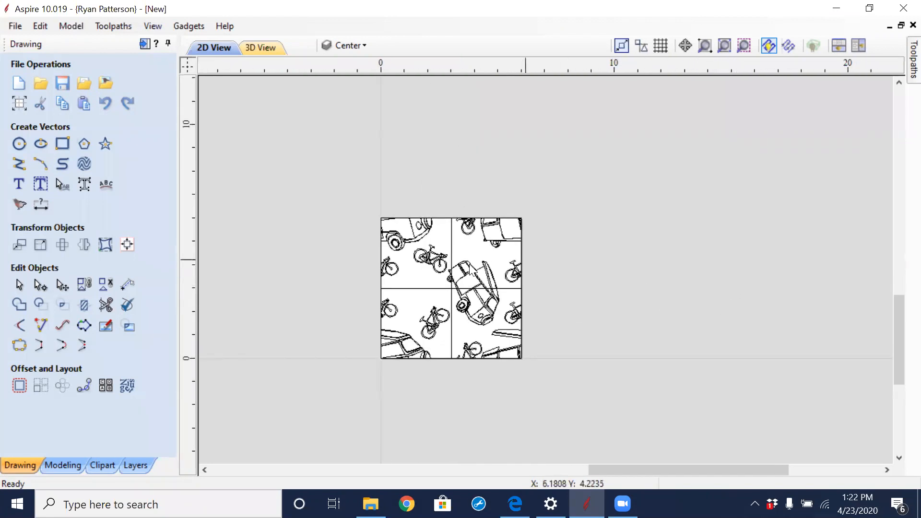
{"action": "scroll", "coordinate": [472, 263], "scroll_direction": "up", "scroll_amount": 2}
{"action": "scroll", "coordinate": [472, 263], "scroll_direction": "up", "scroll_amount": 2}
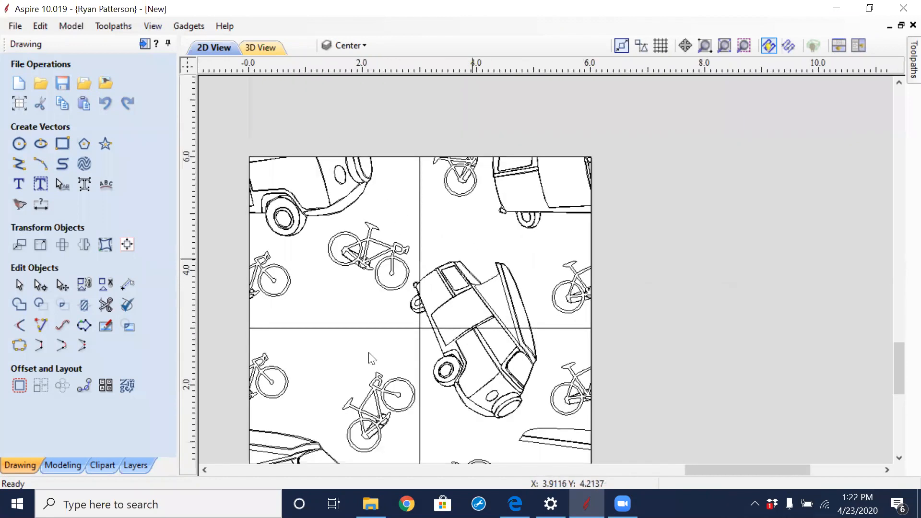
{"action": "left_click", "coordinate": [390, 378]}
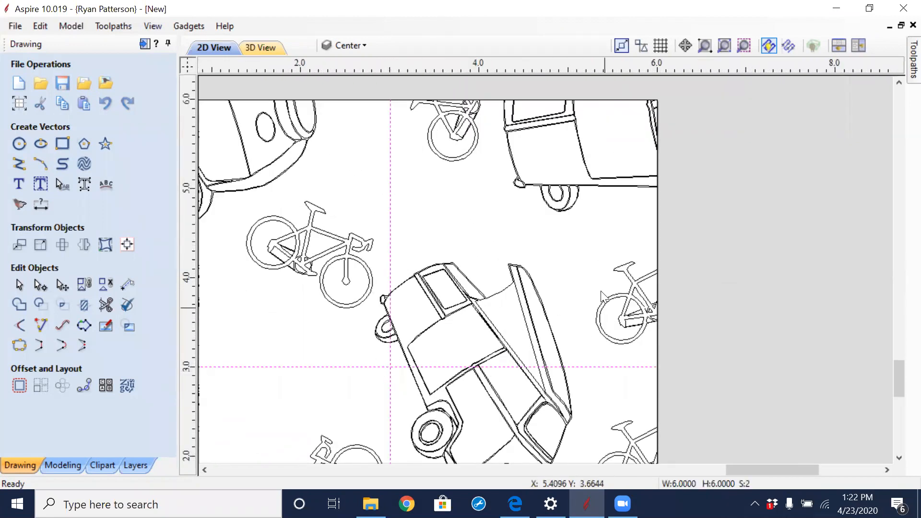
{"action": "left_click", "coordinate": [661, 216], "text": "shift"}
{"action": "right_click", "coordinate": [392, 225]}
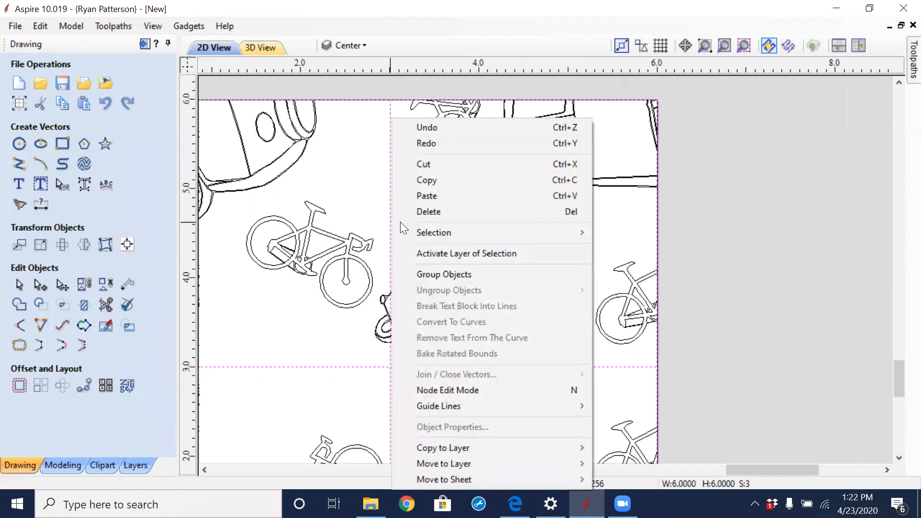
Move the tile's square border together with its vertical and horizontal centerlines to the Base layer
{"action": "left_click", "coordinate": [647, 235]}
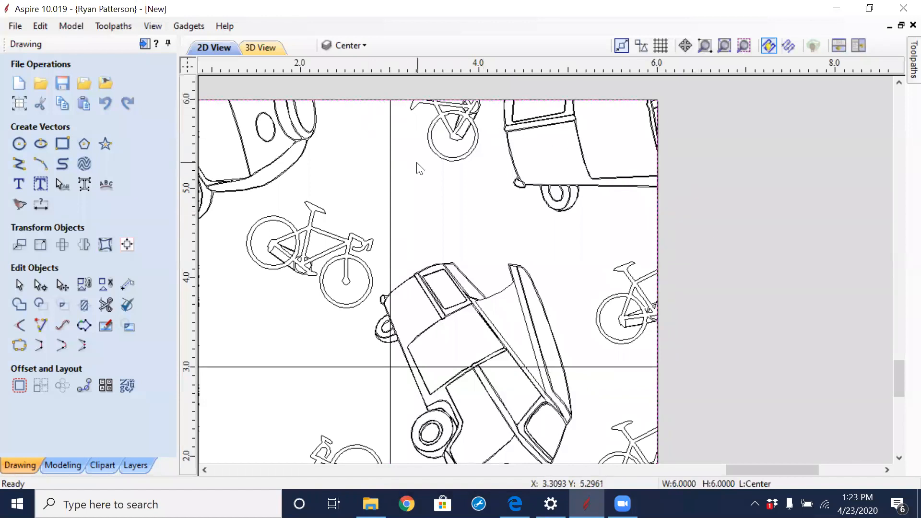
{"action": "left_click", "coordinate": [390, 175]}
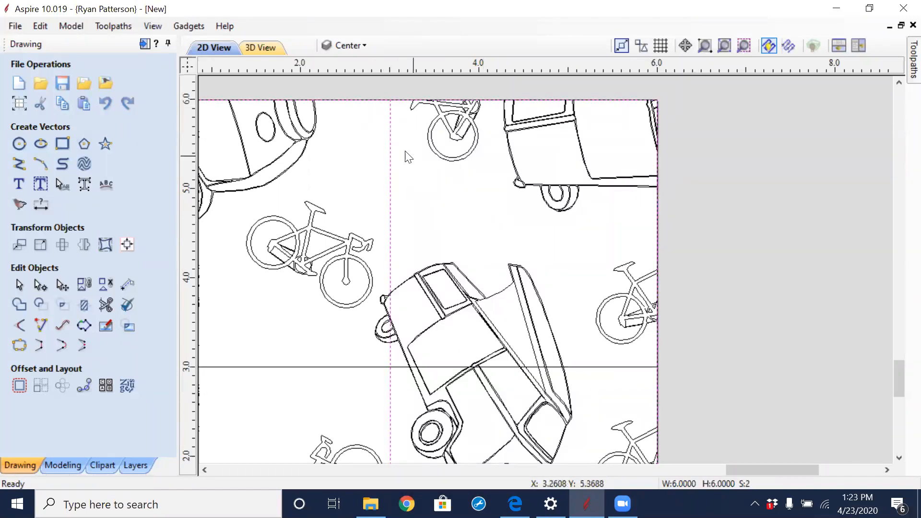
{"action": "left_click", "coordinate": [335, 367], "text": "shift"}
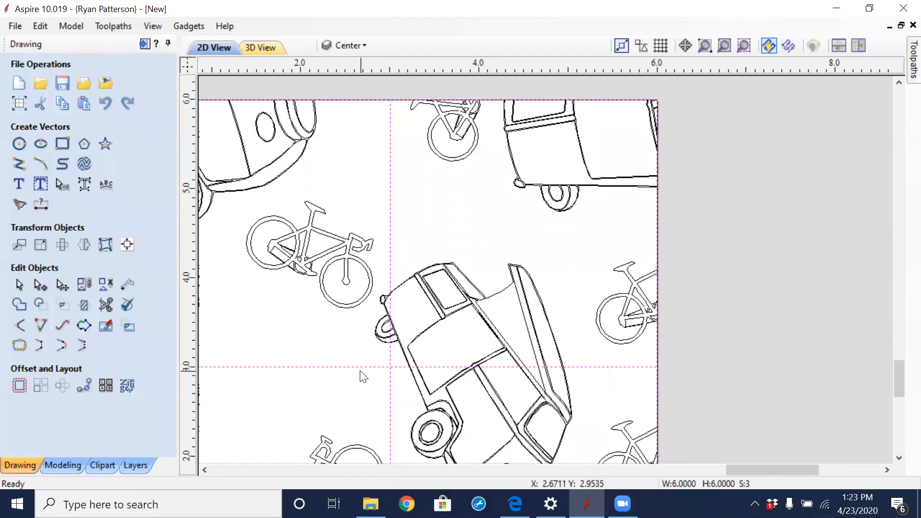
{"action": "scroll", "coordinate": [361, 373], "scroll_direction": "down", "scroll_amount": 1}
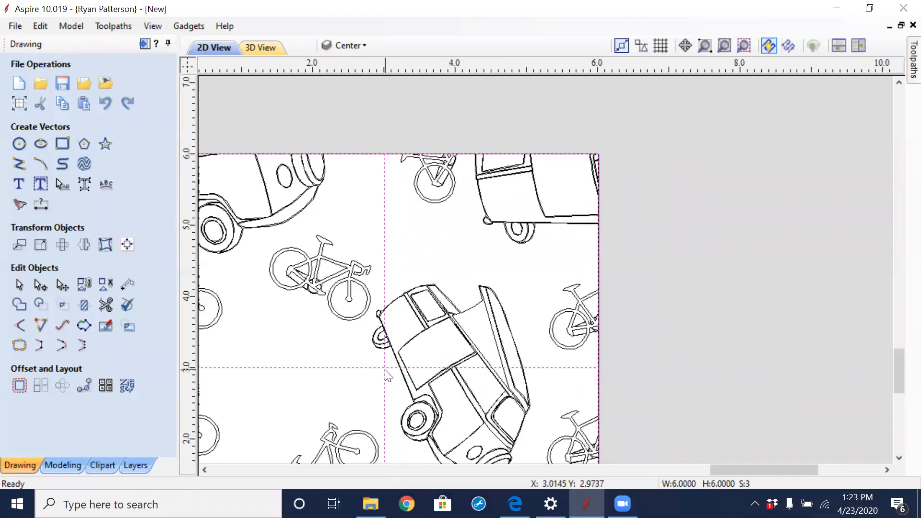
{"action": "right_click", "coordinate": [385, 368]}
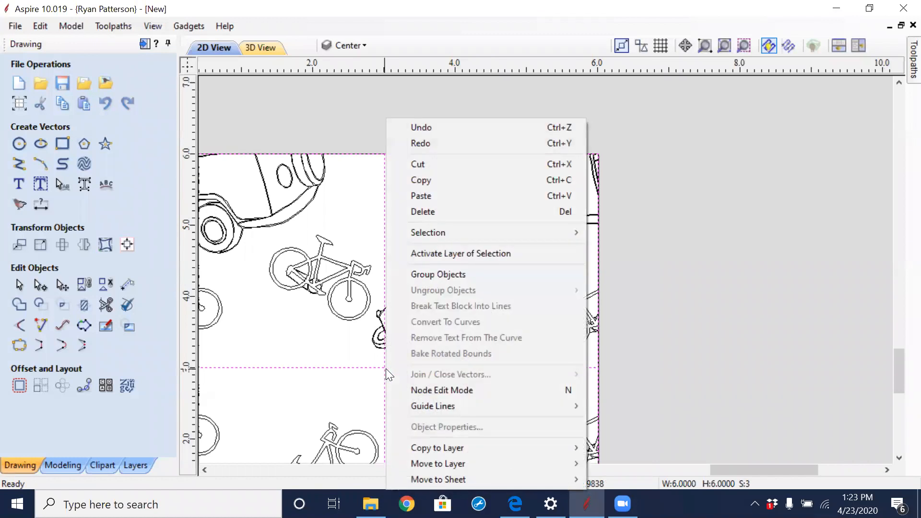
{"action": "mouse_move", "coordinate": [441, 480]}
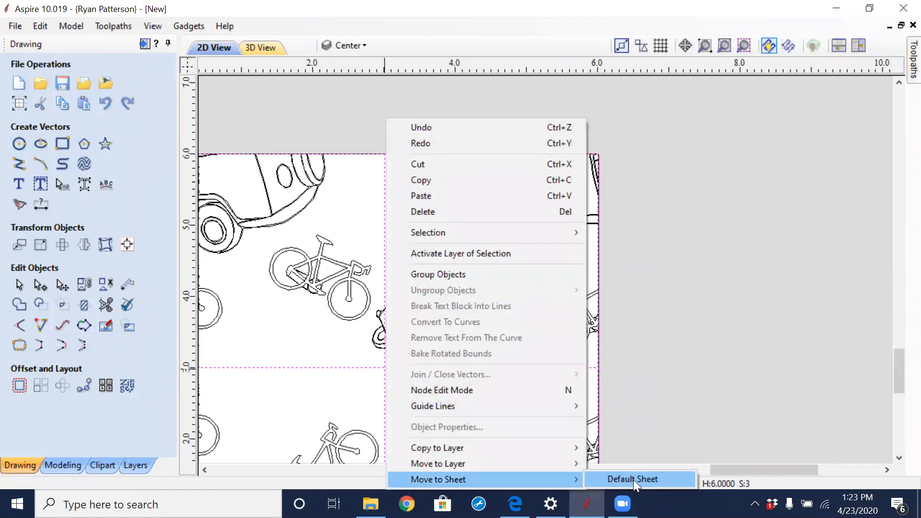
{"action": "mouse_move", "coordinate": [520, 462]}
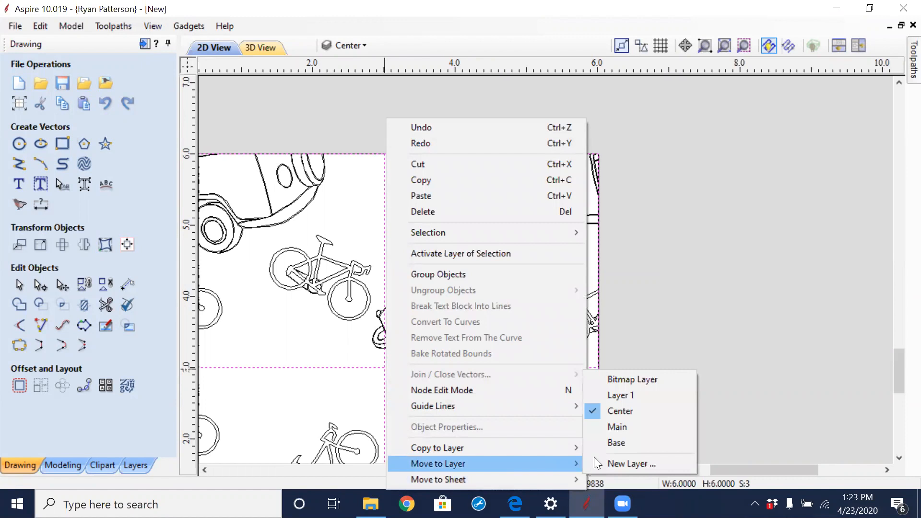
{"action": "left_click", "coordinate": [623, 442]}
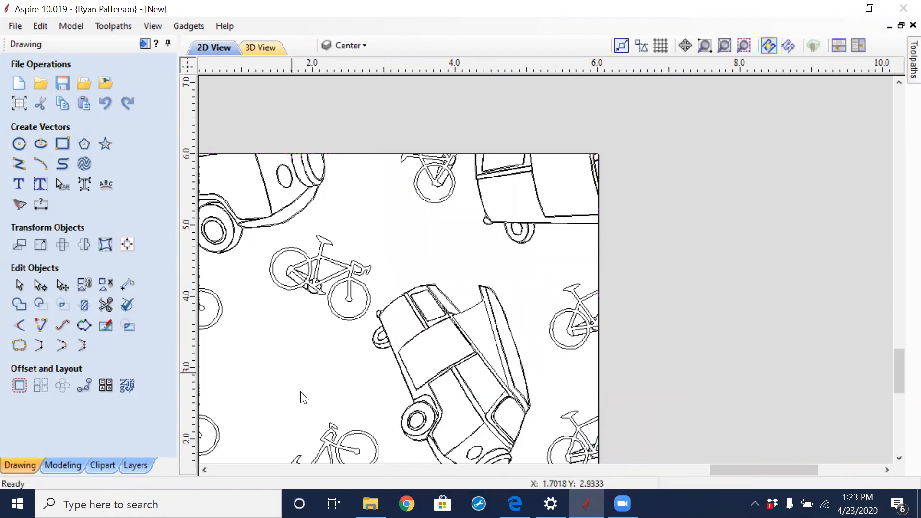
Turn on the visibility of the Base layer that holds the tile's border and centerlines
{"action": "left_click", "coordinate": [139, 465]}
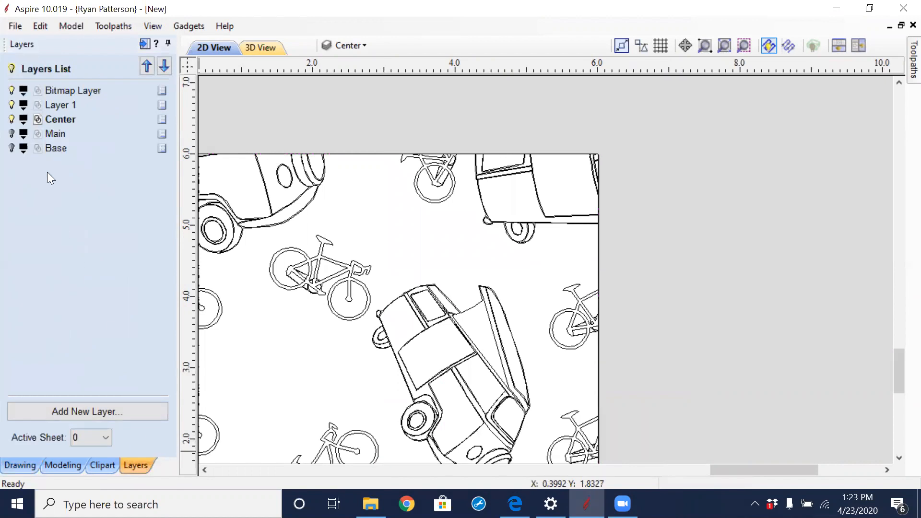
{"action": "left_click", "coordinate": [13, 149]}
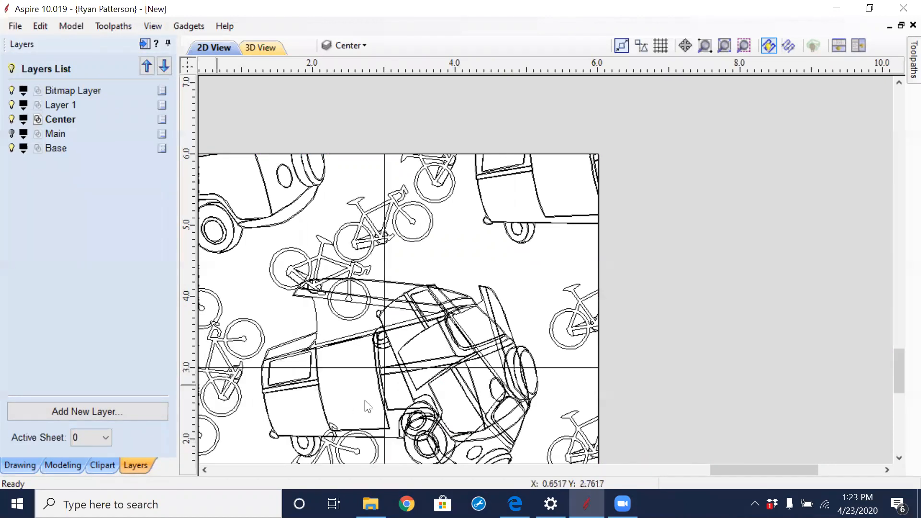
{"action": "scroll", "coordinate": [304, 322], "scroll_direction": "down", "scroll_amount": 3}
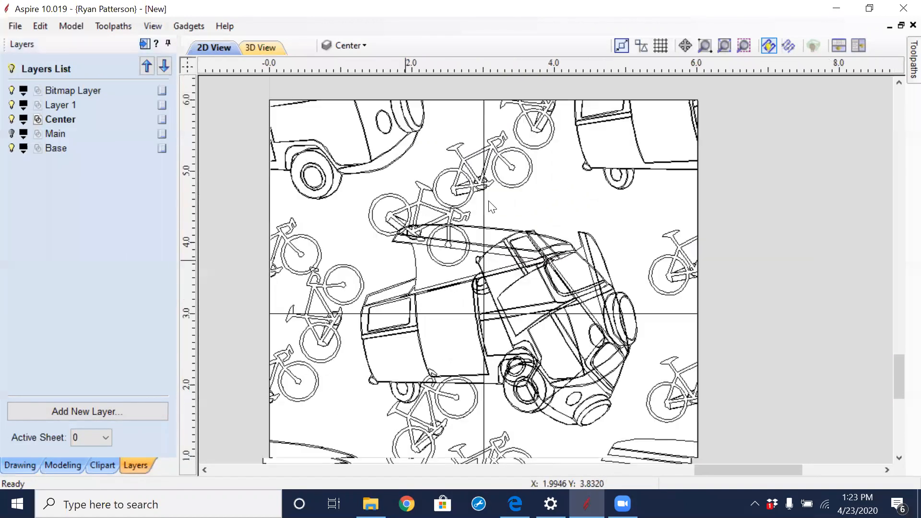
{"action": "scroll", "coordinate": [562, 225], "scroll_direction": "down", "scroll_amount": 1}
{"action": "scroll", "coordinate": [561, 225], "scroll_direction": "up", "scroll_amount": 5}
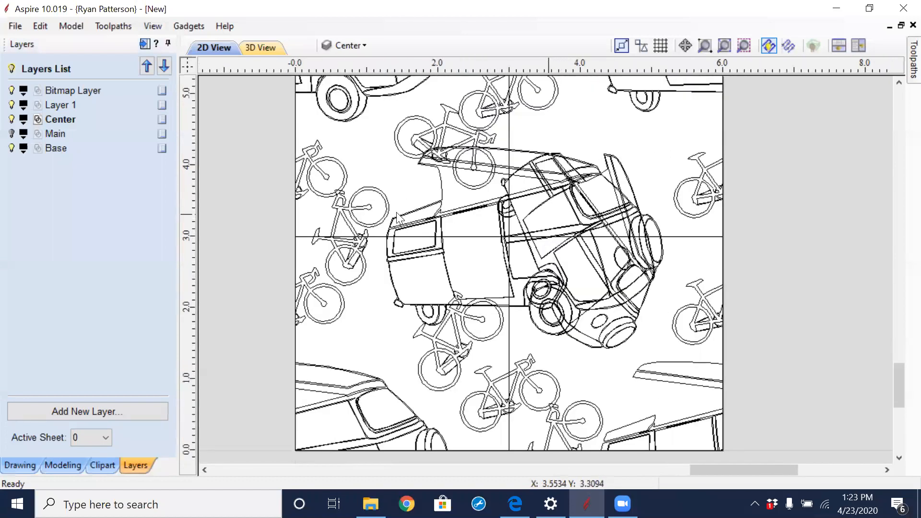
Hide the Base layer so only the repeating bus and bicycle artwork remains on the tile
{"action": "scroll", "coordinate": [461, 230], "scroll_direction": "down", "scroll_amount": 5}
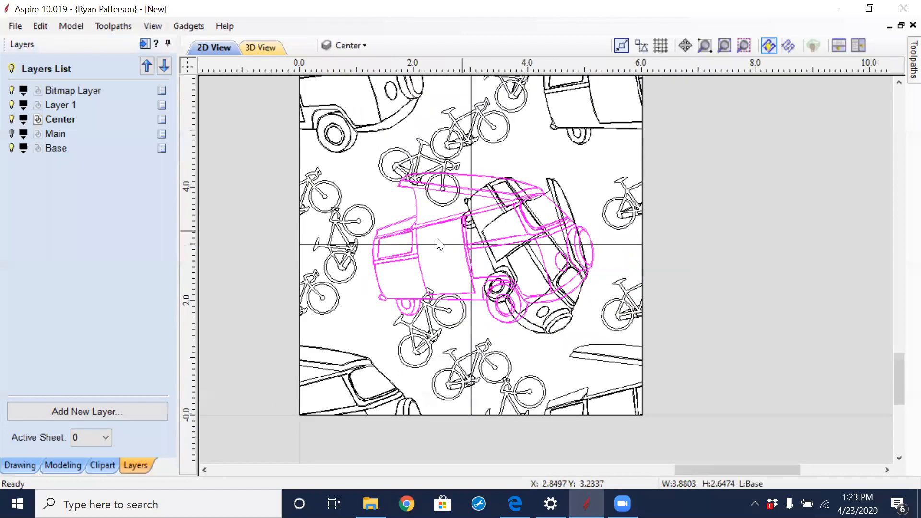
{"action": "left_click", "coordinate": [11, 148]}
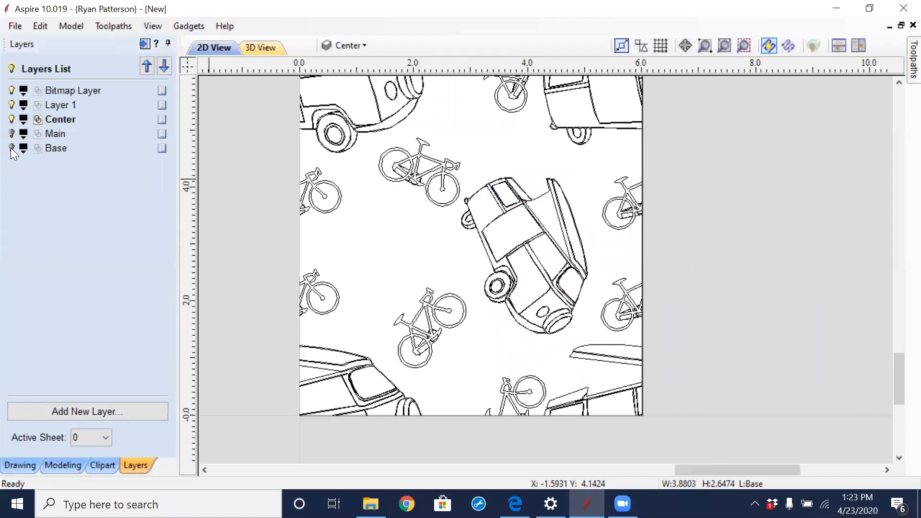
{"action": "scroll", "coordinate": [338, 274], "scroll_direction": "down", "scroll_amount": 4}
{"action": "scroll", "coordinate": [361, 260], "scroll_direction": "up", "scroll_amount": 2}
{"action": "scroll", "coordinate": [362, 261], "scroll_direction": "down", "scroll_amount": 2}
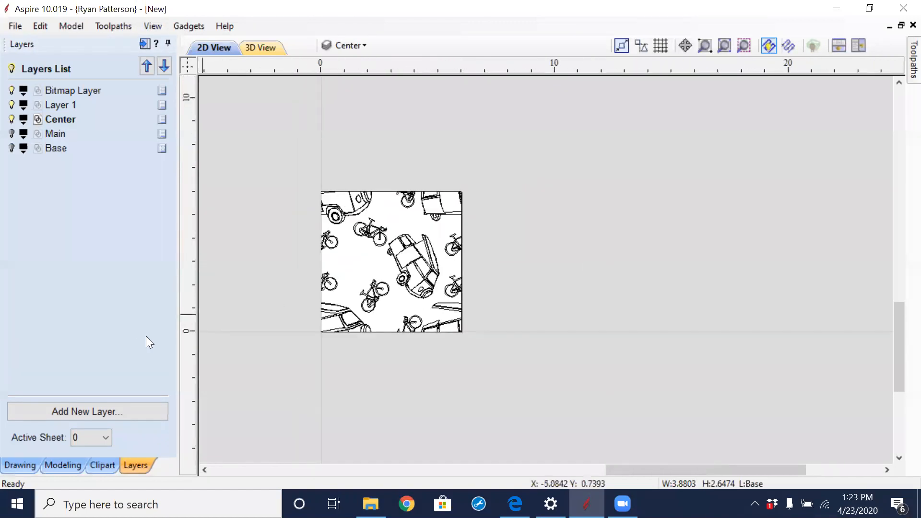
Array-copy all the visible tile artwork into 2 rows and 2 columns with zero gap
{"action": "left_click", "coordinate": [18, 466]}
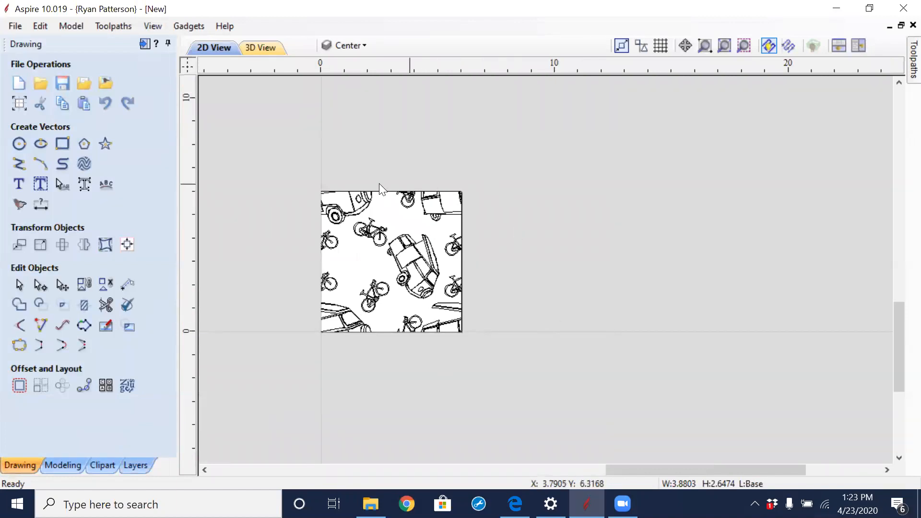
{"action": "left_click_drag", "start_coordinate": [276, 146], "coordinate": [521, 384]}
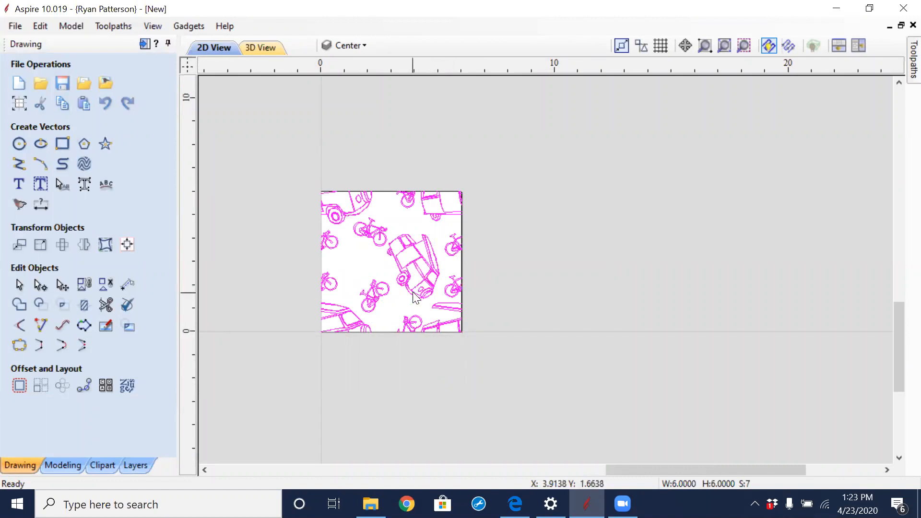
{"action": "left_click", "coordinate": [40, 388]}
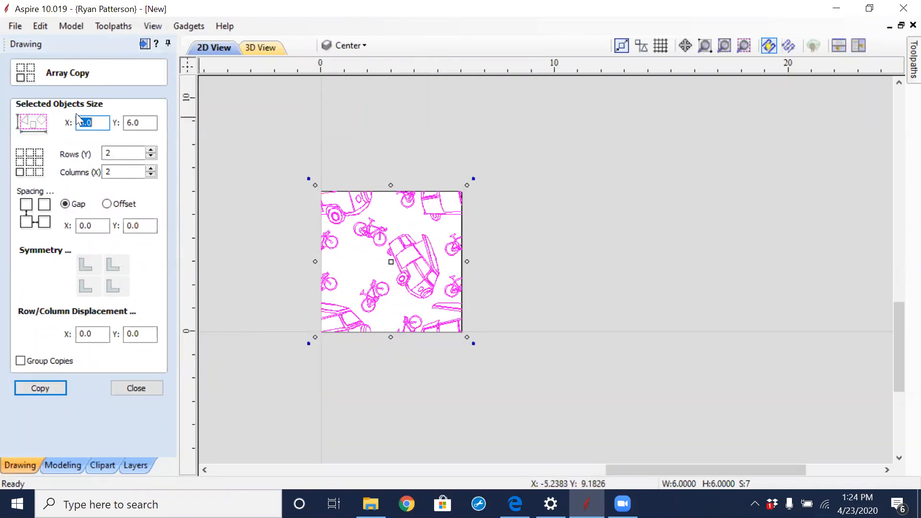
{"action": "left_click", "coordinate": [112, 152]}
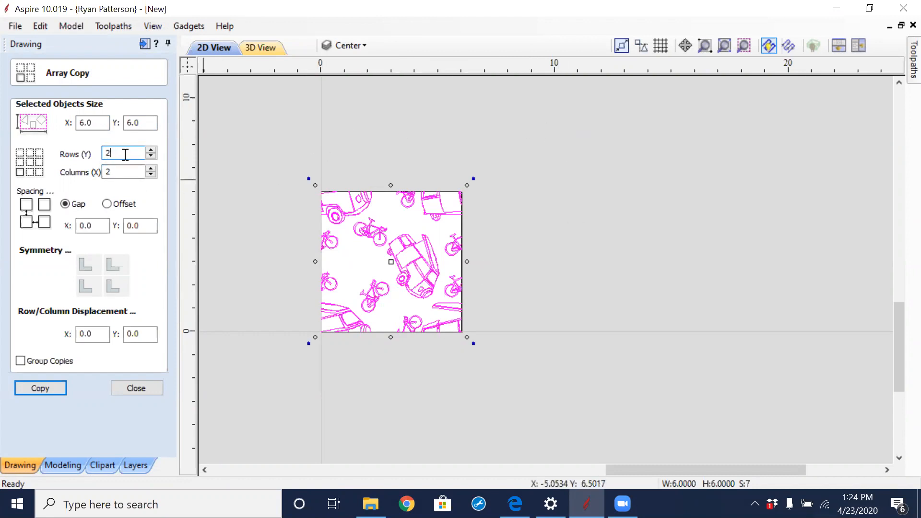
{"action": "left_click", "coordinate": [124, 173]}
{"action": "left_click", "coordinate": [64, 390]}
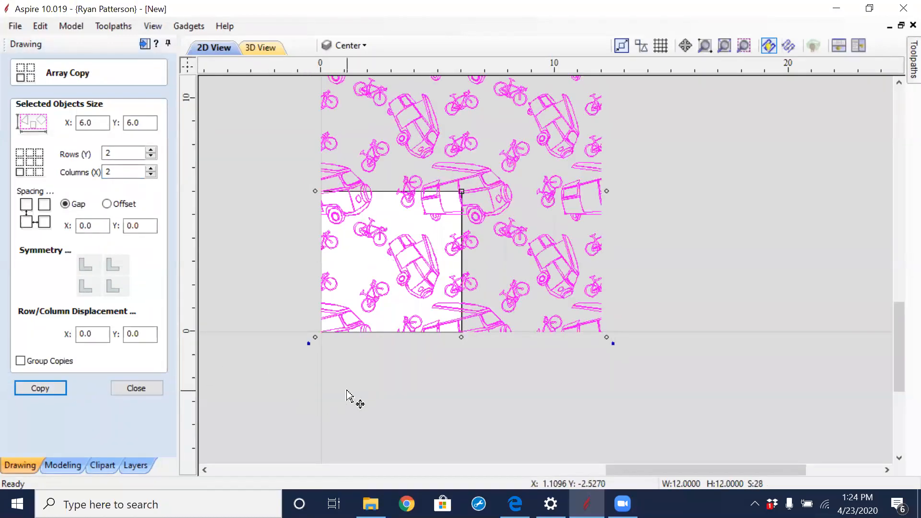
{"action": "left_click", "coordinate": [317, 344]}
{"action": "middle_click_drag", "start_coordinate": [507, 372], "coordinate": [488, 427]}
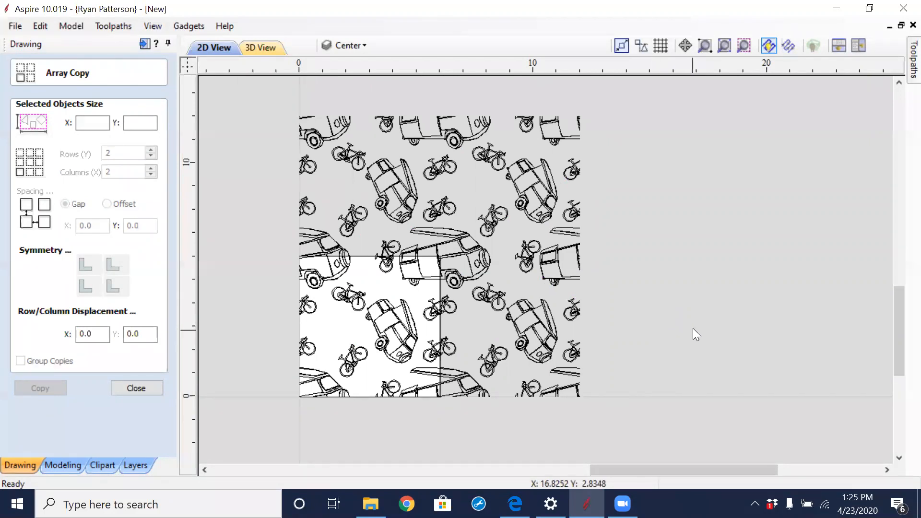
Close the array copy tool and undo the 2 x 2 array
{"action": "left_click", "coordinate": [157, 390]}
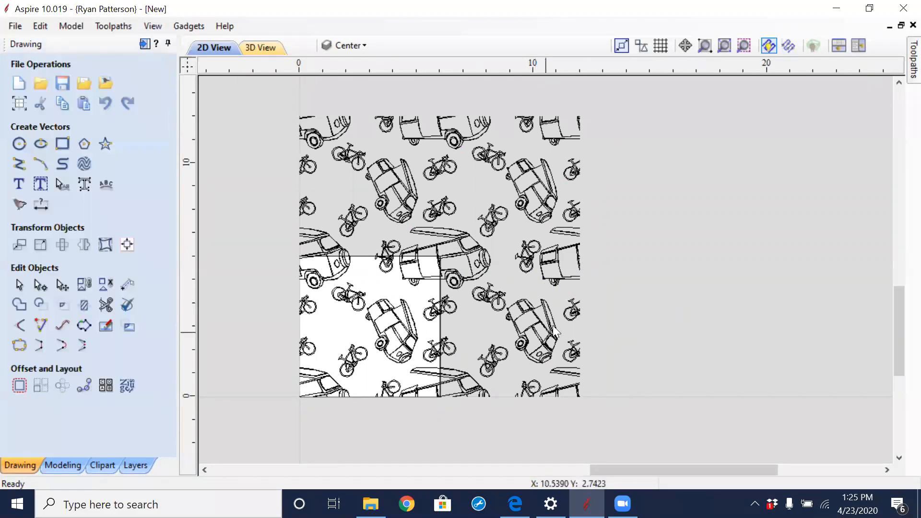
{"action": "key", "text": "ctrl+z"}
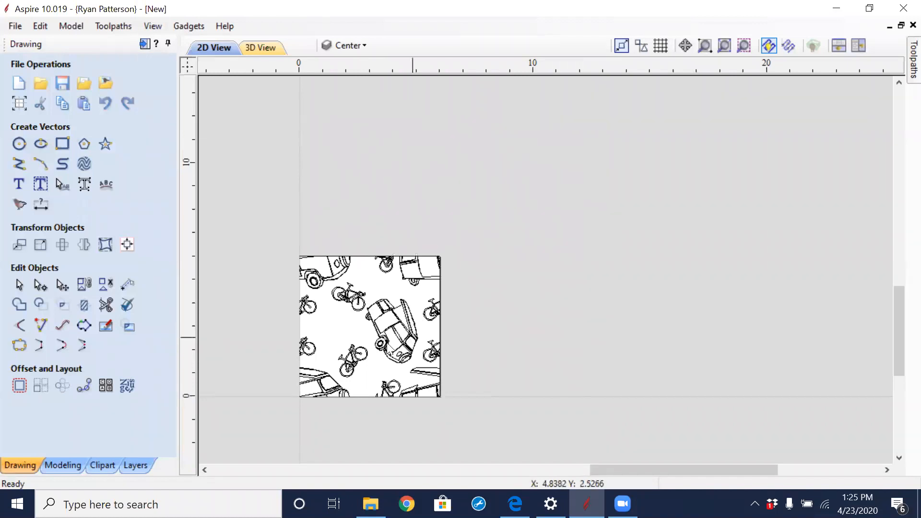
{"action": "middle_click_drag", "start_coordinate": [361, 327], "coordinate": [409, 261]}
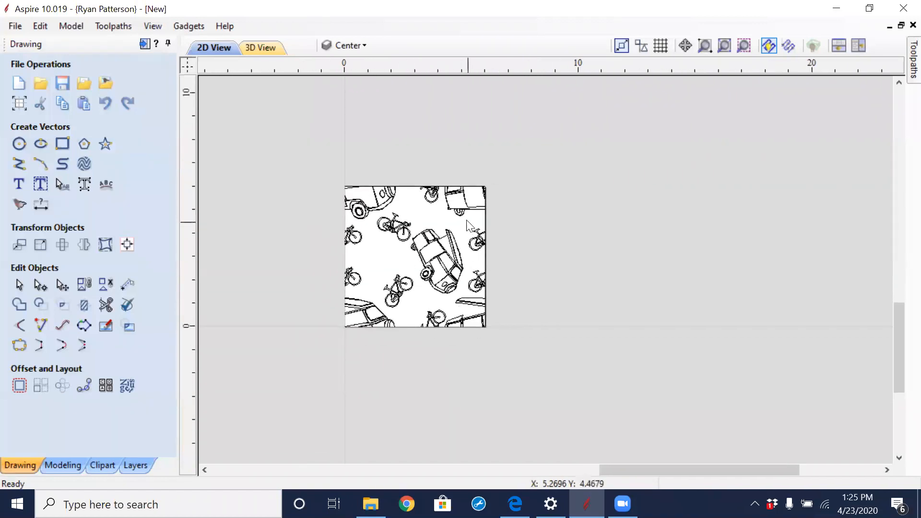
{"action": "scroll", "coordinate": [466, 226], "scroll_direction": "up", "scroll_amount": 2}
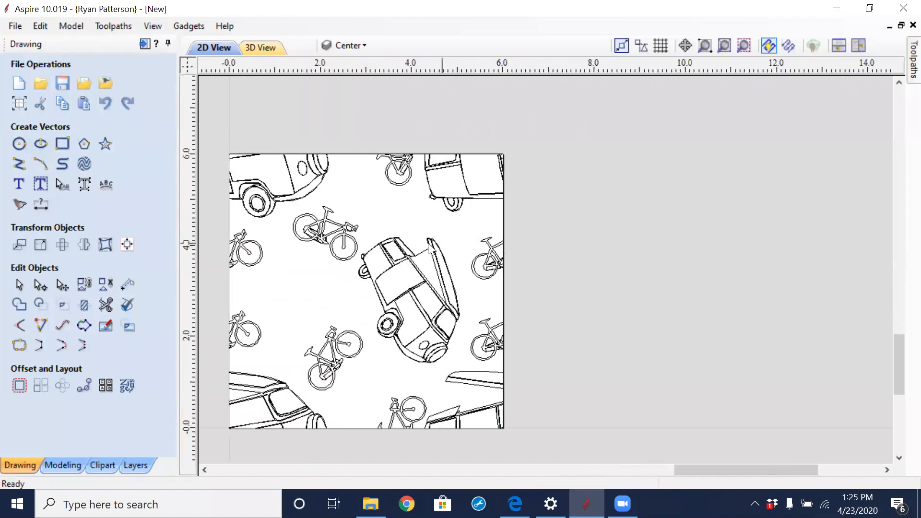
{"action": "middle_click_drag", "start_coordinate": [346, 303], "coordinate": [446, 242]}
{"action": "scroll", "coordinate": [446, 242], "scroll_direction": "down", "scroll_amount": 1}
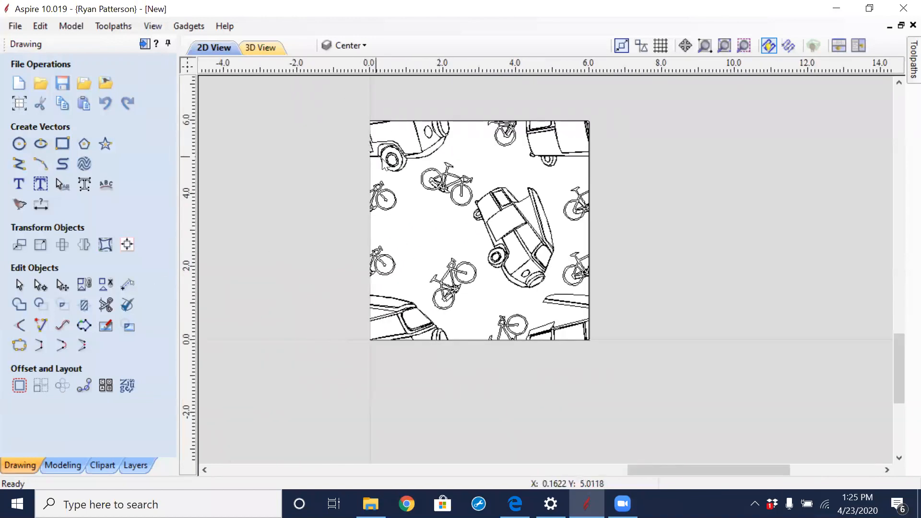
Show the Base layer and move its large bus and three bicycles off the tile, to the left of it
{"action": "left_click", "coordinate": [136, 466]}
{"action": "left_click", "coordinate": [11, 148]}
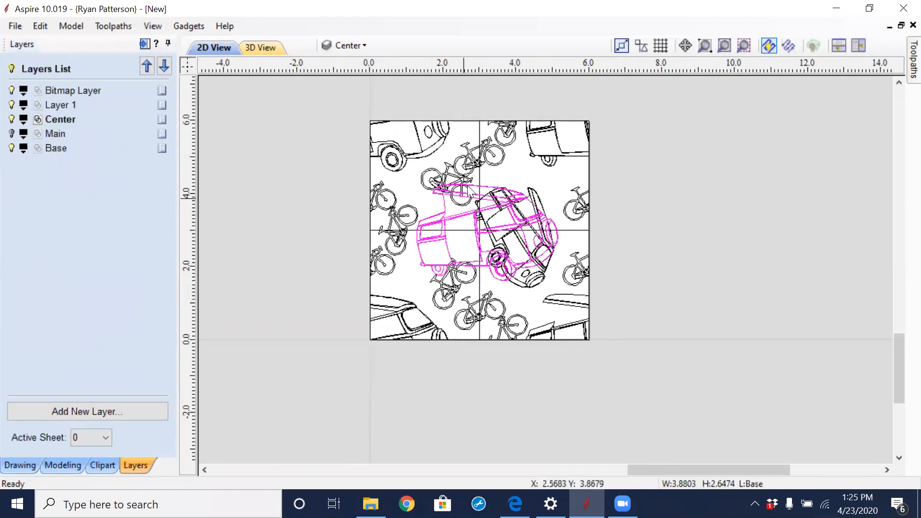
{"action": "left_click", "coordinate": [478, 158], "text": "shift"}
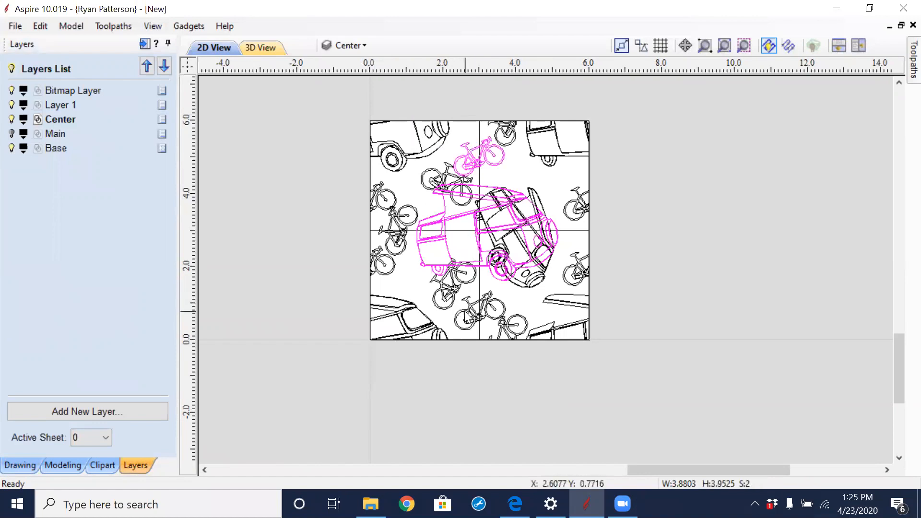
{"action": "left_click", "coordinate": [463, 311], "text": "shift"}
{"action": "scroll", "coordinate": [412, 221], "scroll_direction": "up", "scroll_amount": 5}
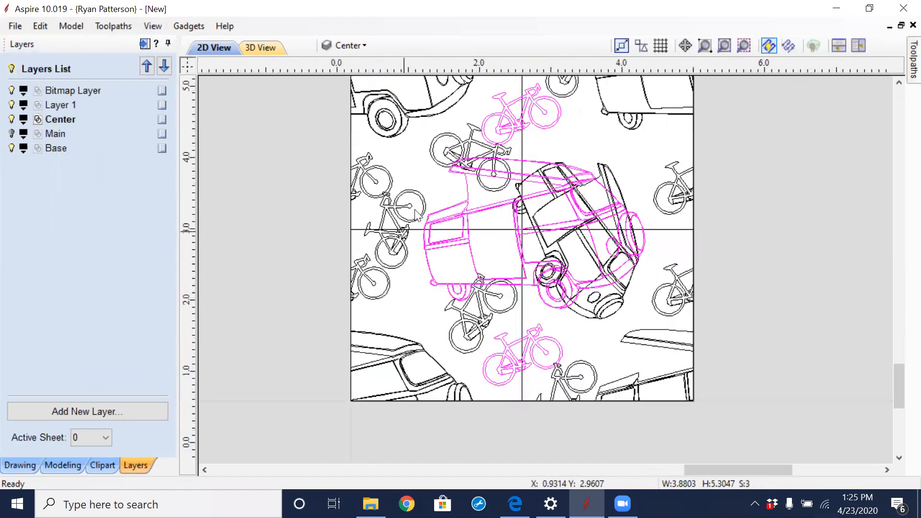
{"action": "left_click", "coordinate": [421, 212], "text": "shift"}
{"action": "scroll", "coordinate": [421, 211], "scroll_direction": "down", "scroll_amount": 5}
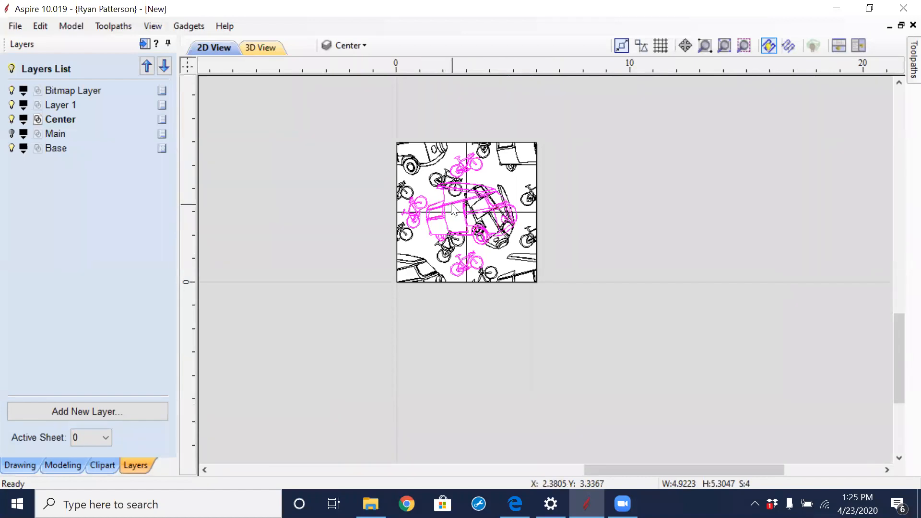
{"action": "left_click_drag", "start_coordinate": [452, 210], "coordinate": [312, 202]}
{"action": "left_click", "coordinate": [289, 151]}
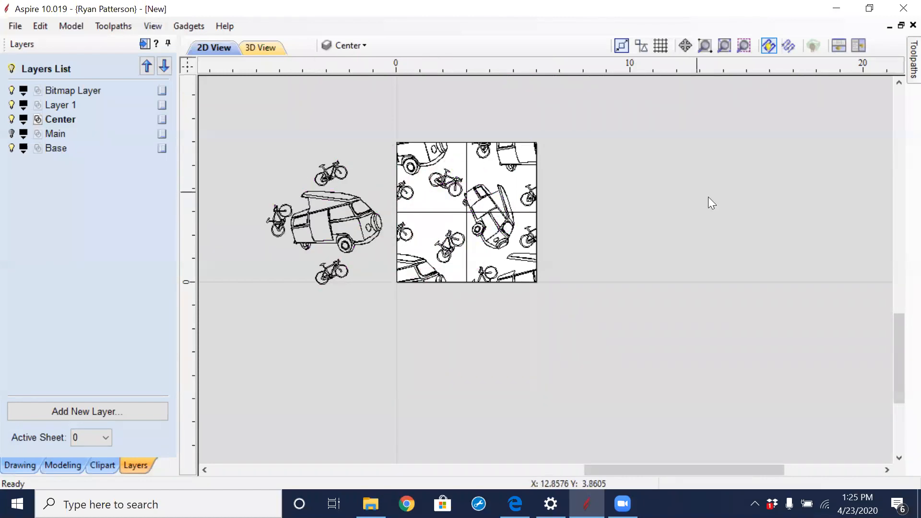
Array-copy the whole tile, including its square guide lines, into 4 rows and 4 columns with zero gap
{"action": "middle_click_drag", "start_coordinate": [470, 240], "coordinate": [572, 246]}
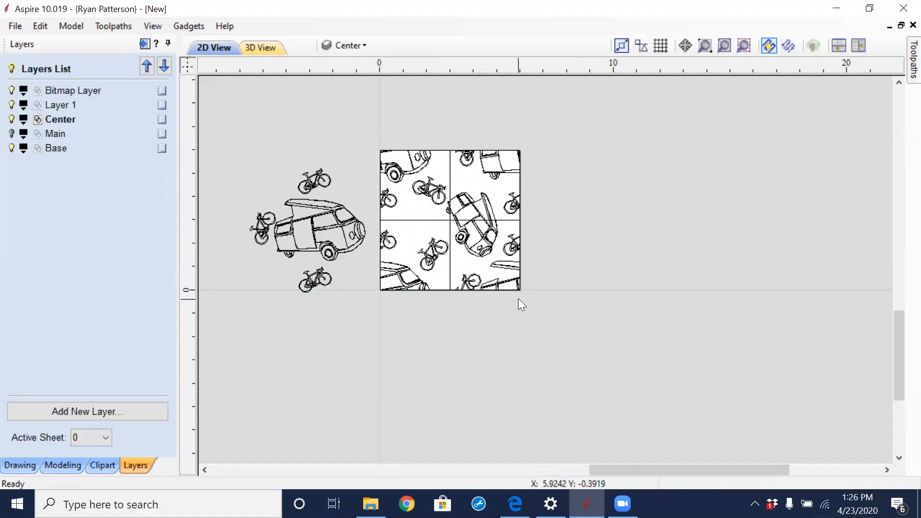
{"action": "left_click_drag", "start_coordinate": [546, 116], "coordinate": [375, 318]}
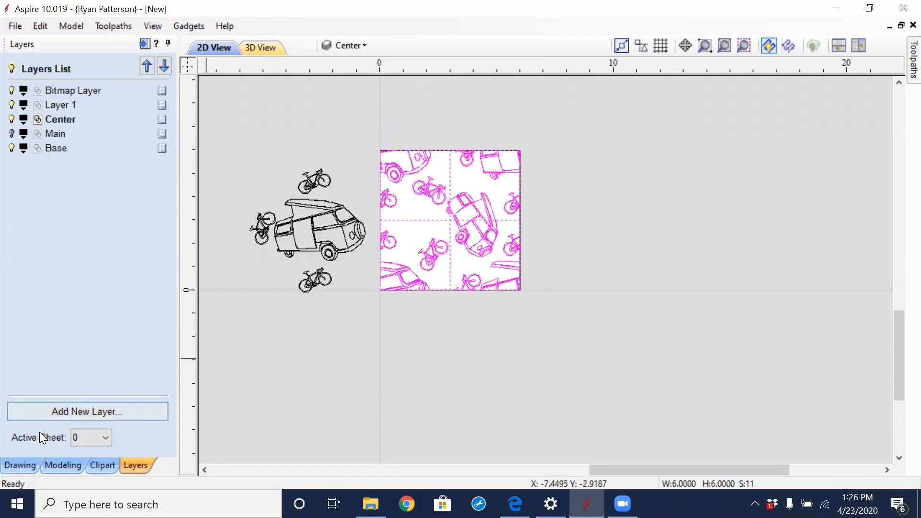
{"action": "left_click", "coordinate": [25, 464]}
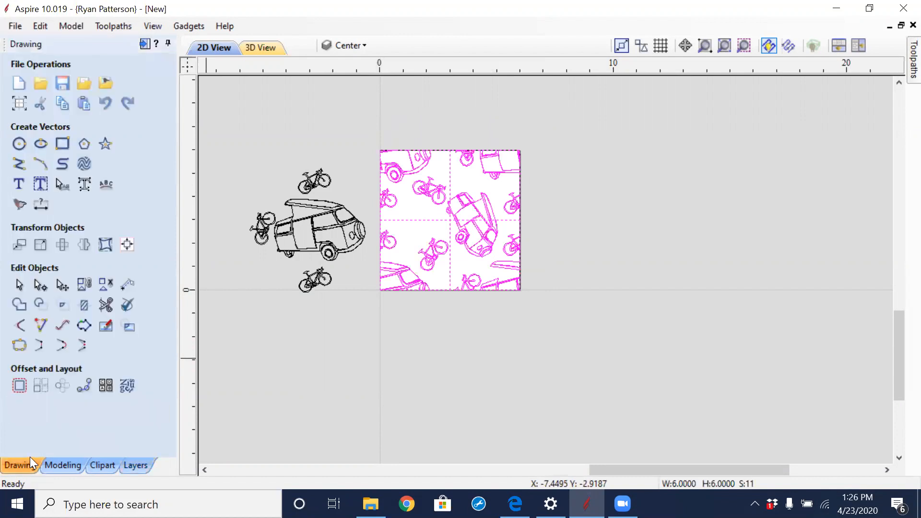
{"action": "left_click", "coordinate": [54, 389]}
{"action": "left_click", "coordinate": [138, 153]}
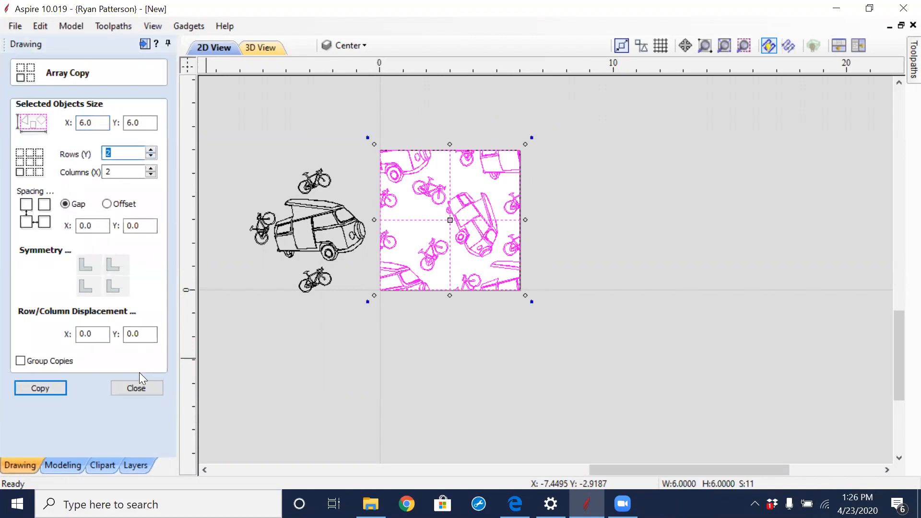
{"action": "type", "text": "4"}
{"action": "key", "text": "Tab"}
{"action": "type", "text": "4"}
{"action": "left_click", "coordinate": [51, 391]}
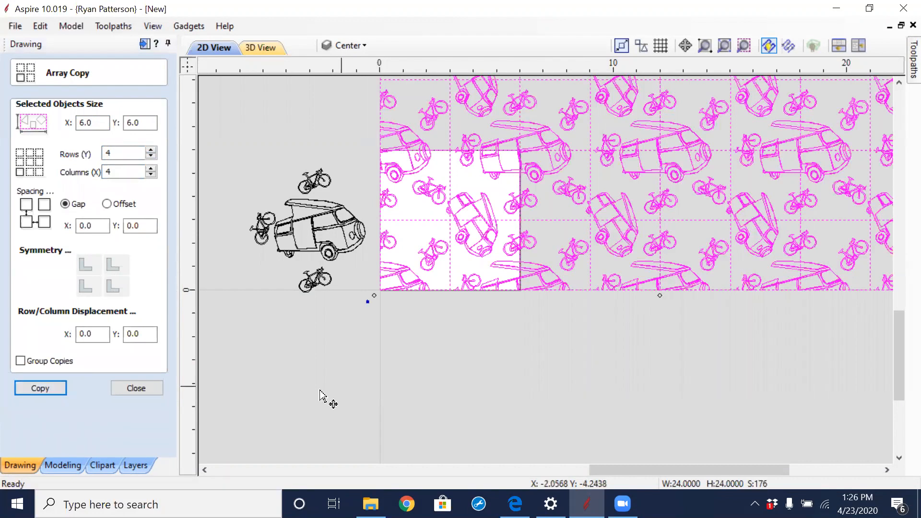
{"action": "scroll", "coordinate": [597, 337], "scroll_direction": "down", "scroll_amount": 2}
{"action": "middle_click_drag", "start_coordinate": [631, 325], "coordinate": [525, 374]}
{"action": "scroll", "coordinate": [530, 376], "scroll_direction": "down", "scroll_amount": 1}
{"action": "left_click", "coordinate": [539, 373]}
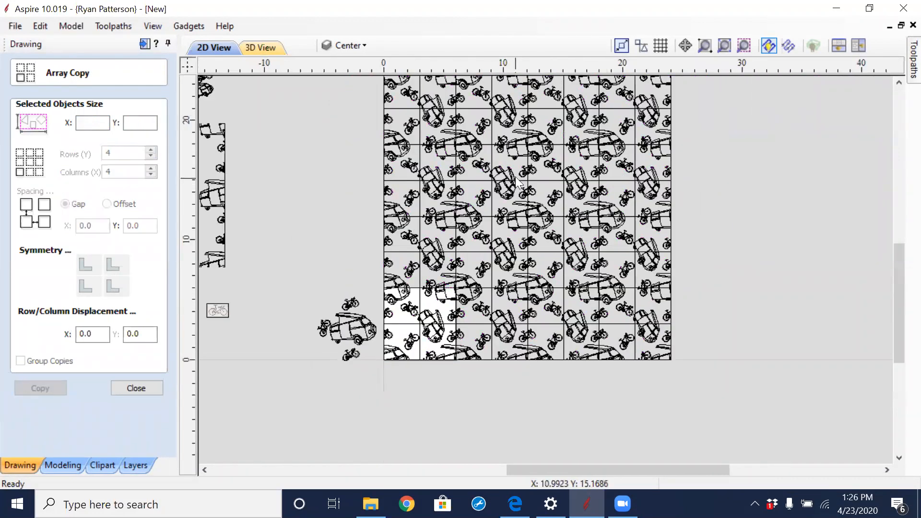
Check the guide lines copied within the pattern and undo the 4 x 4 array
{"action": "scroll", "coordinate": [564, 182], "scroll_direction": "up", "scroll_amount": 3}
{"action": "scroll", "coordinate": [564, 182], "scroll_direction": "up", "scroll_amount": 2}
{"action": "left_click", "coordinate": [574, 211]}
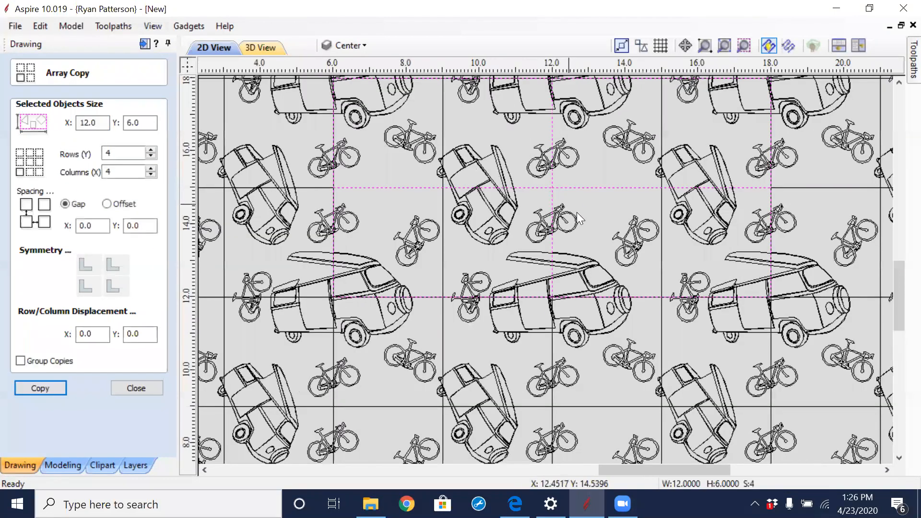
{"action": "scroll", "coordinate": [575, 210], "scroll_direction": "down", "scroll_amount": 5}
{"action": "left_click", "coordinate": [526, 327]}
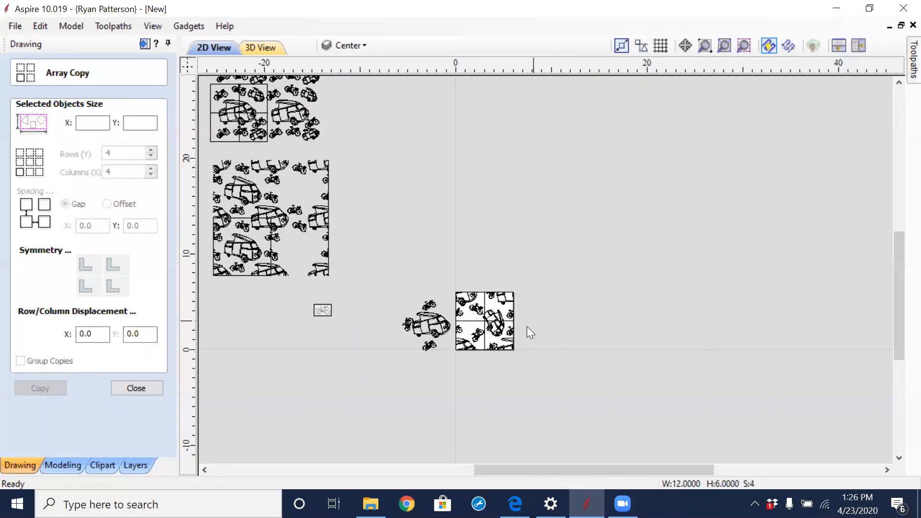
Select the tile's bus and bicycle artwork without the square guide lines and array-copy it into 4 rows and 4 columns with zero gap
{"action": "scroll", "coordinate": [490, 353], "scroll_direction": "up", "scroll_amount": 4}
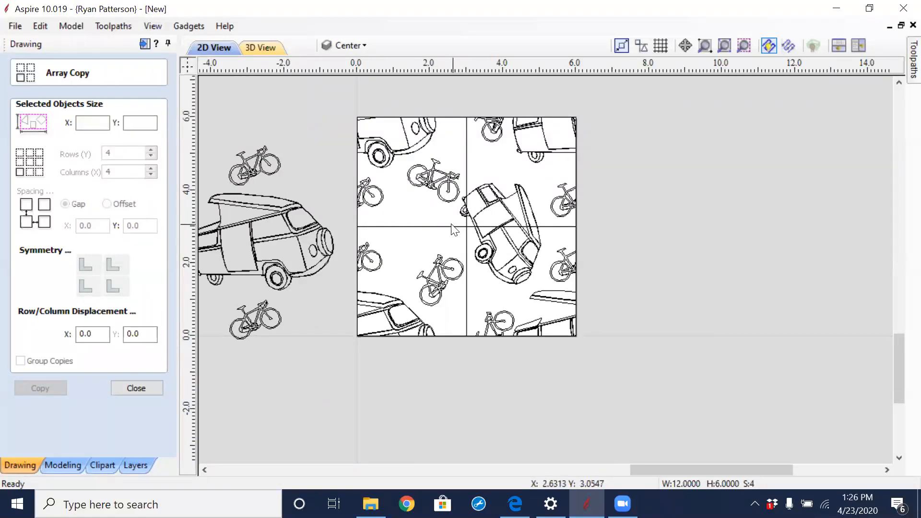
{"action": "left_click_drag", "start_coordinate": [334, 100], "coordinate": [609, 415]}
{"action": "scroll", "coordinate": [475, 230], "scroll_direction": "up", "scroll_amount": 1}
{"action": "scroll", "coordinate": [476, 252], "scroll_direction": "up", "scroll_amount": 3}
{"action": "left_click_drag", "start_coordinate": [455, 175], "coordinate": [439, 197], "text": "shift"}
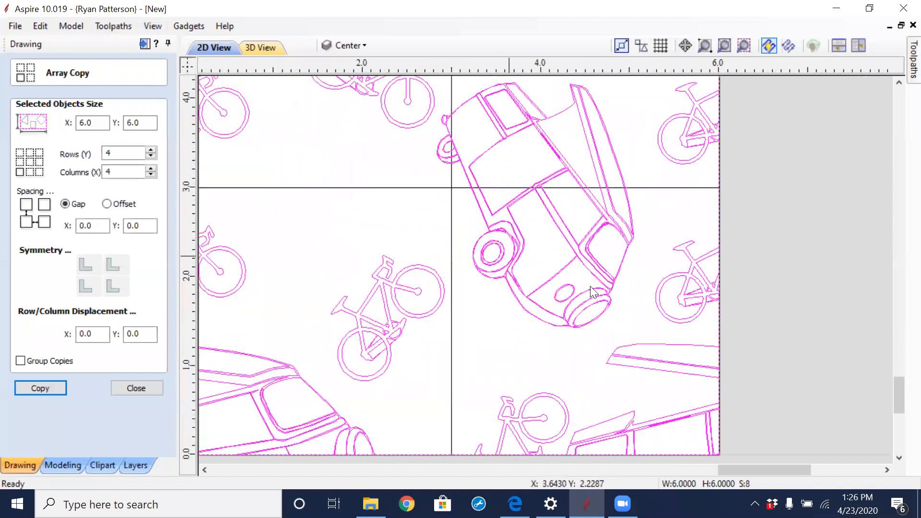
{"action": "left_click_drag", "start_coordinate": [746, 198], "coordinate": [662, 254], "text": "shift"}
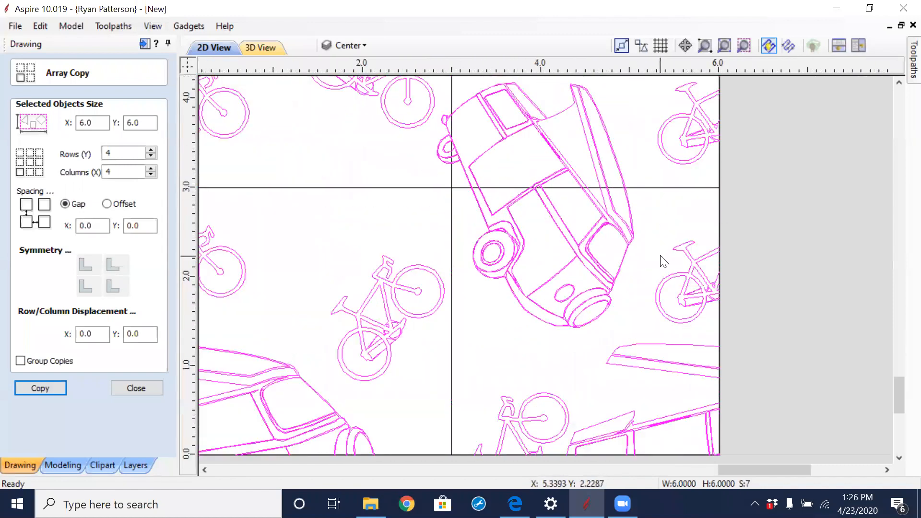
{"action": "scroll", "coordinate": [565, 292], "scroll_direction": "down", "scroll_amount": 4}
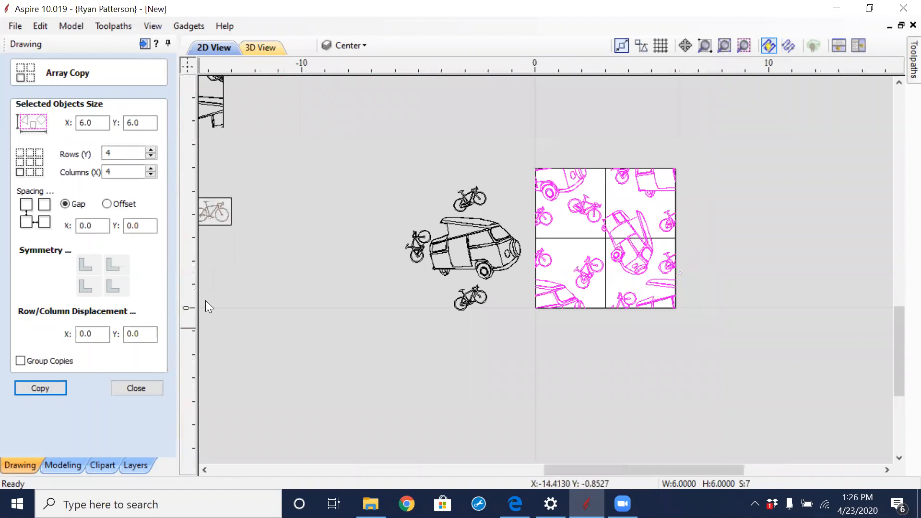
{"action": "left_click", "coordinate": [50, 387]}
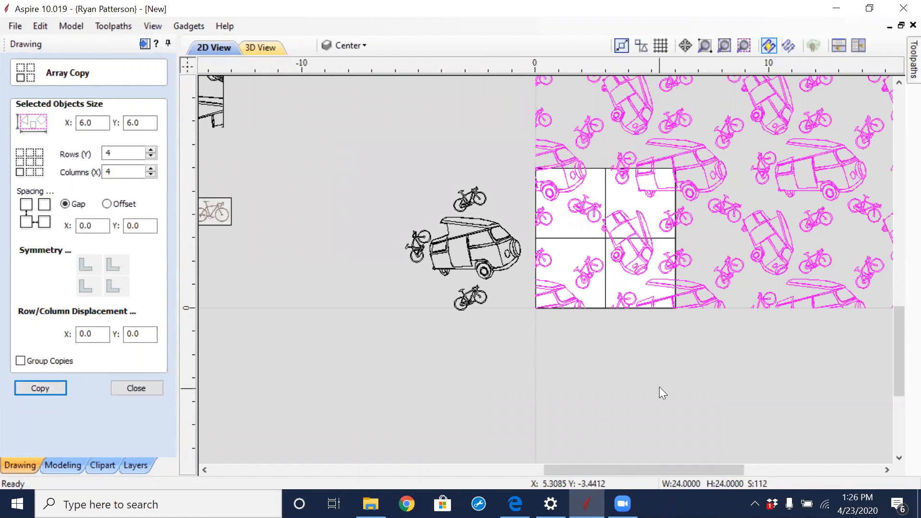
{"action": "scroll", "coordinate": [845, 317], "scroll_direction": "down", "scroll_amount": 1}
{"action": "middle_click_drag", "start_coordinate": [844, 318], "coordinate": [593, 385]}
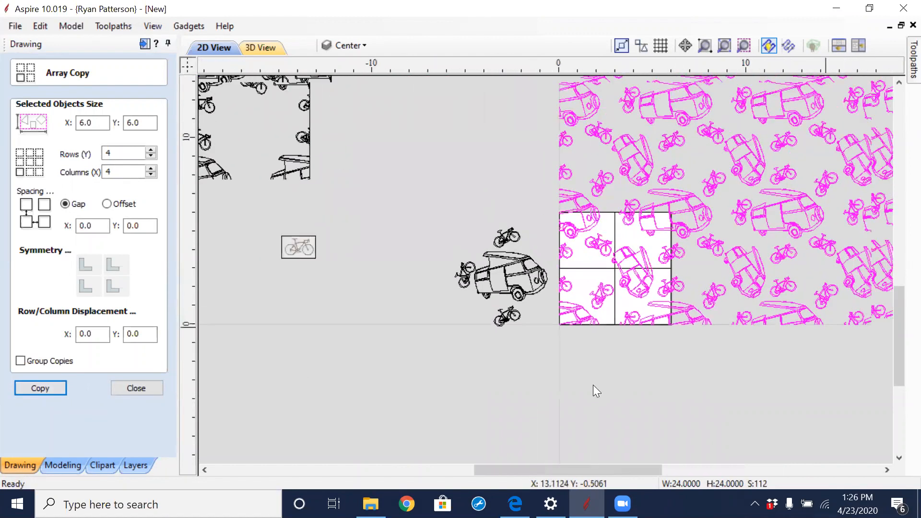
{"action": "left_click", "coordinate": [772, 225]}
{"action": "scroll", "coordinate": [772, 227], "scroll_direction": "down", "scroll_amount": 3}
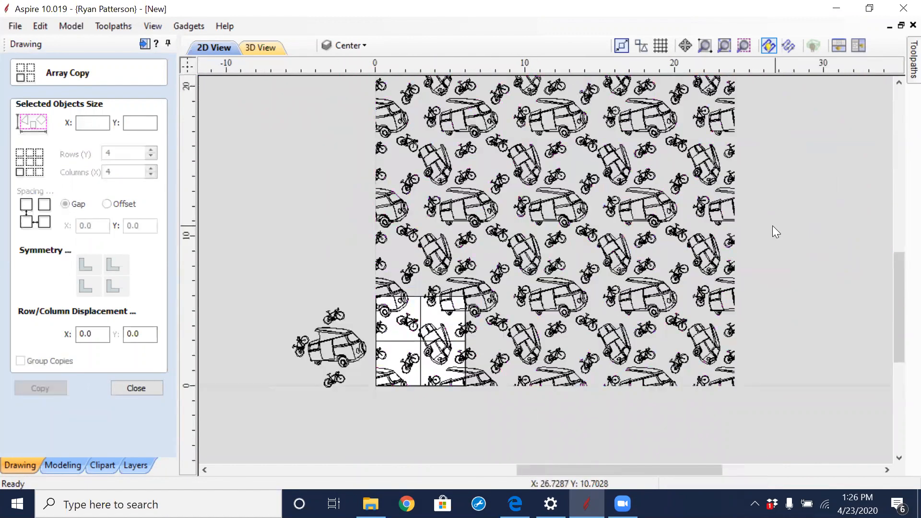
{"action": "middle_click_drag", "start_coordinate": [763, 231], "coordinate": [464, 259]}
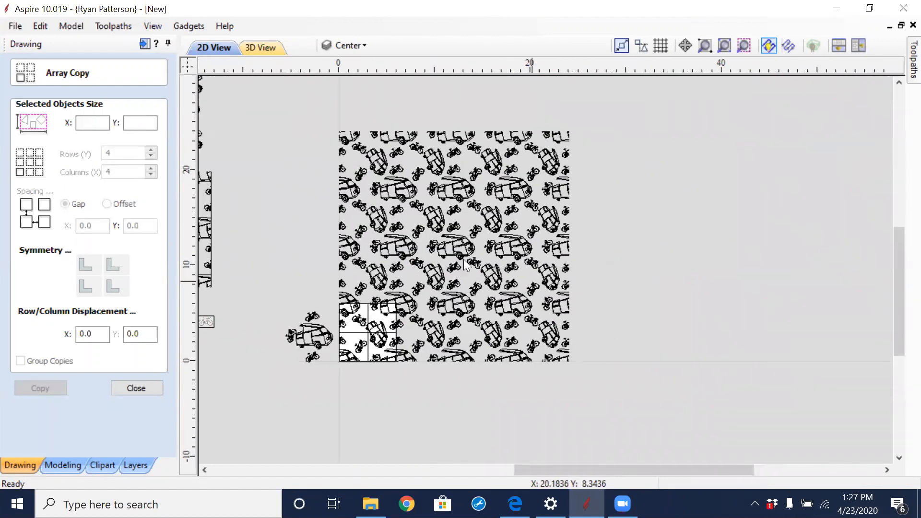
Close the array copy and examine the repeated buses and bicycles, selecting pieces where their outlines are split at the tile seams
{"action": "scroll", "coordinate": [450, 259], "scroll_direction": "up", "scroll_amount": 2}
{"action": "scroll", "coordinate": [449, 259], "scroll_direction": "up", "scroll_amount": 3}
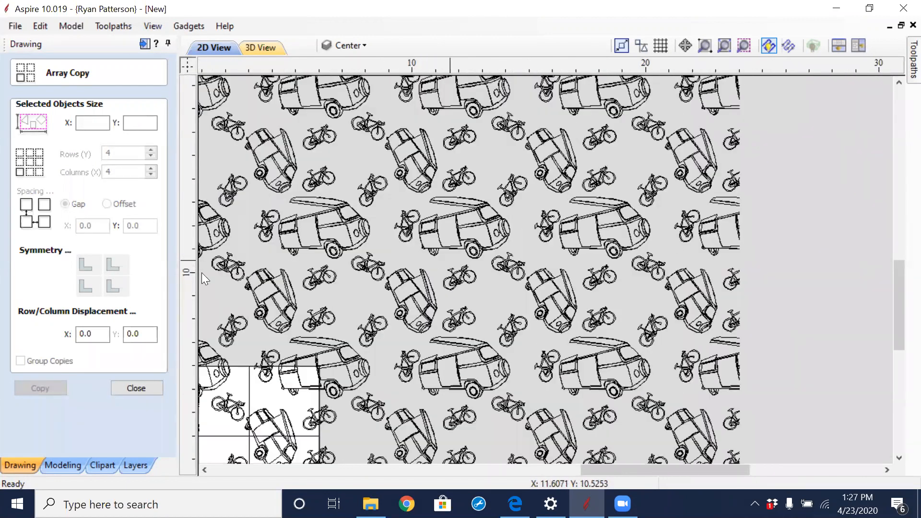
{"action": "left_click", "coordinate": [136, 388]}
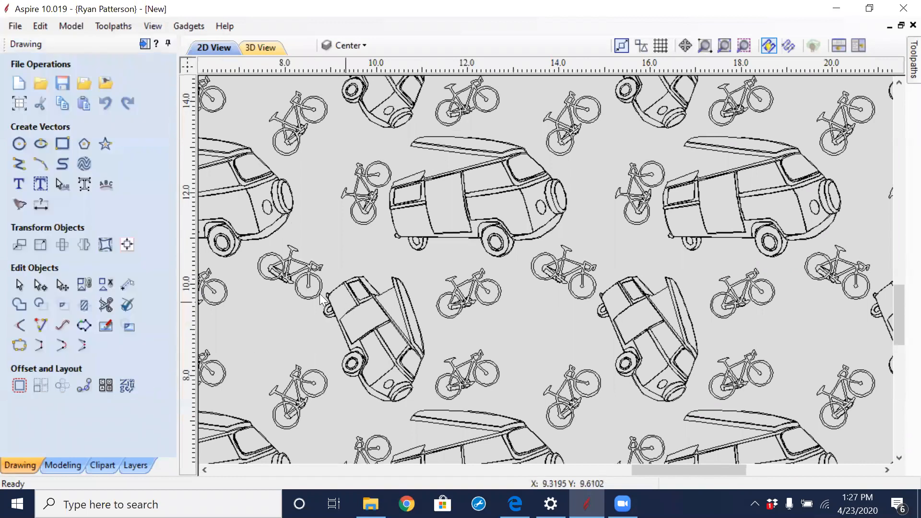
{"action": "left_click", "coordinate": [309, 284]}
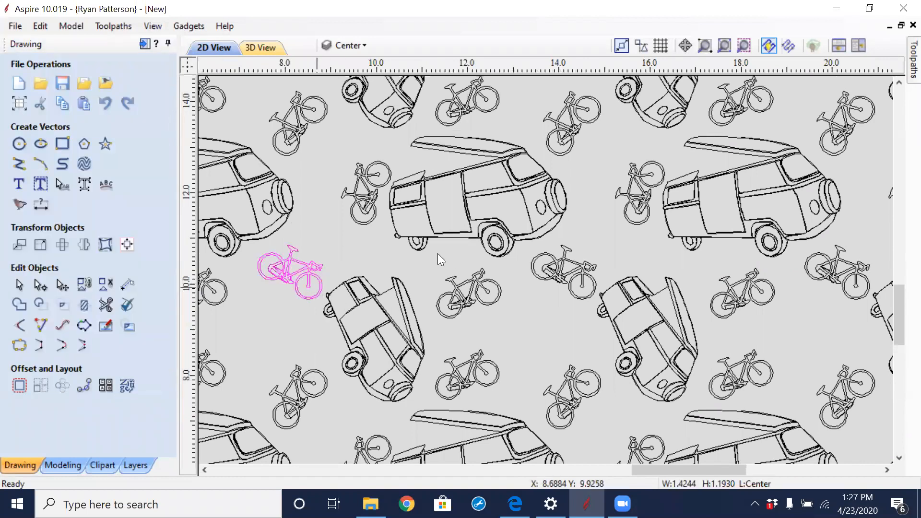
{"action": "scroll", "coordinate": [417, 245], "scroll_direction": "down", "scroll_amount": 3}
{"action": "scroll", "coordinate": [429, 236], "scroll_direction": "down", "scroll_amount": 2}
{"action": "left_click", "coordinate": [429, 236]}
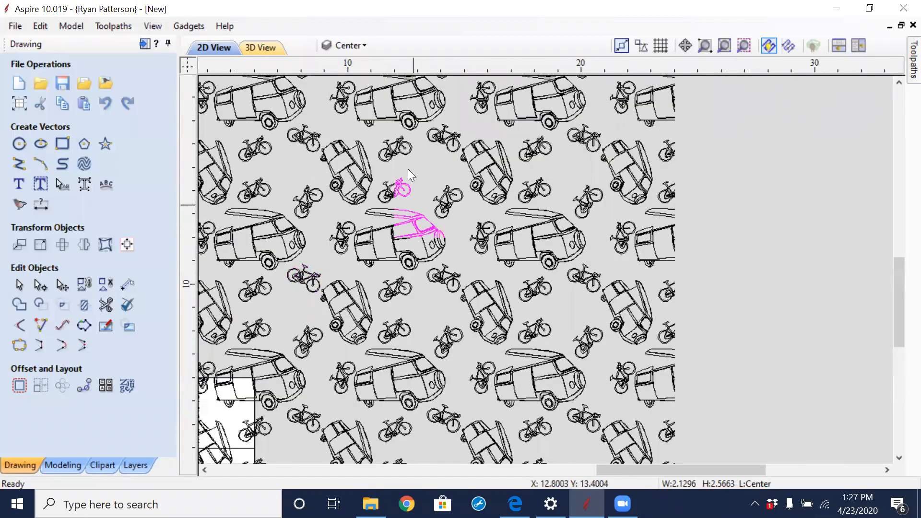
{"action": "scroll", "coordinate": [405, 242], "scroll_direction": "up", "scroll_amount": 6}
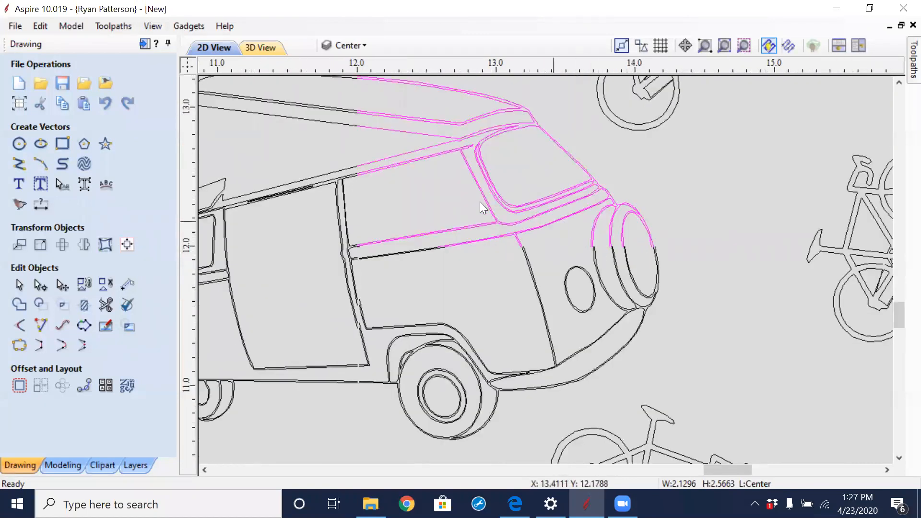
{"action": "scroll", "coordinate": [457, 206], "scroll_direction": "down", "scroll_amount": 2}
{"action": "scroll", "coordinate": [454, 120], "scroll_direction": "down", "scroll_amount": 1}
{"action": "middle_click_drag", "start_coordinate": [454, 120], "coordinate": [469, 231]}
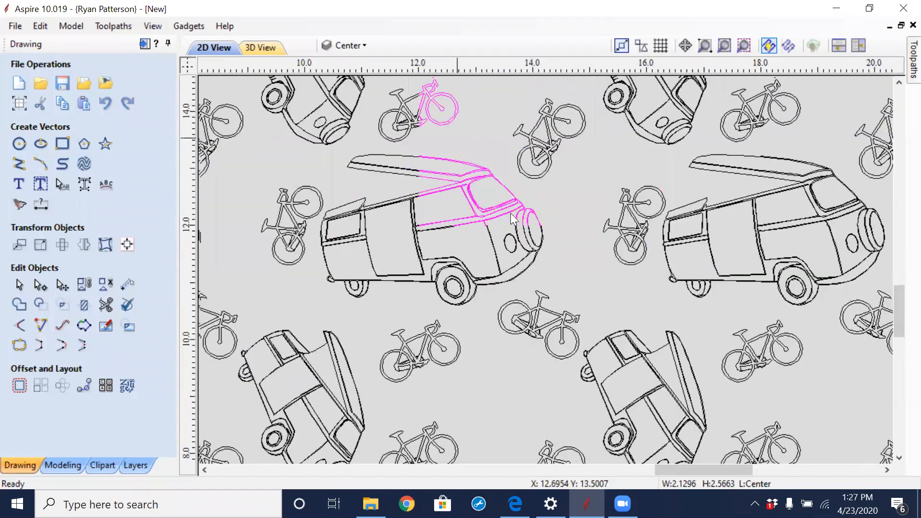
{"action": "left_click", "coordinate": [474, 237]}
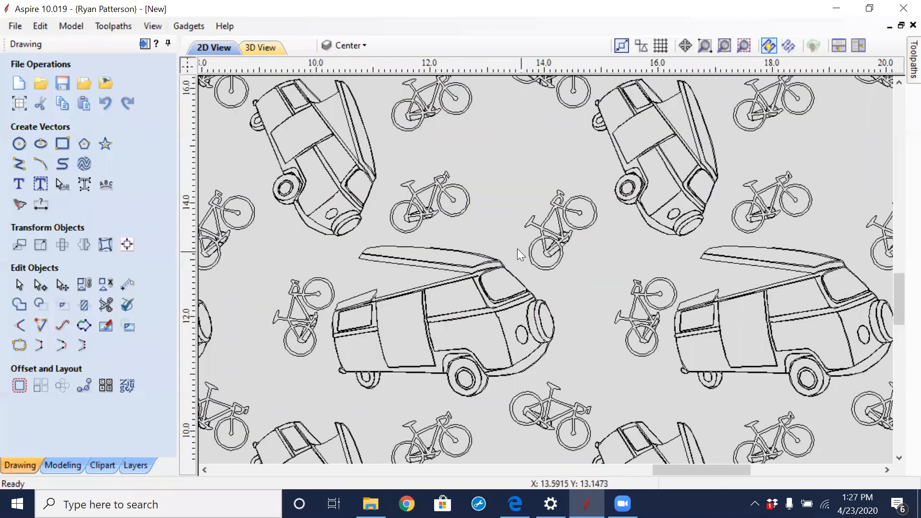
{"action": "scroll", "coordinate": [481, 310], "scroll_direction": "up", "scroll_amount": 1}
{"action": "scroll", "coordinate": [481, 304], "scroll_direction": "up", "scroll_amount": 4}
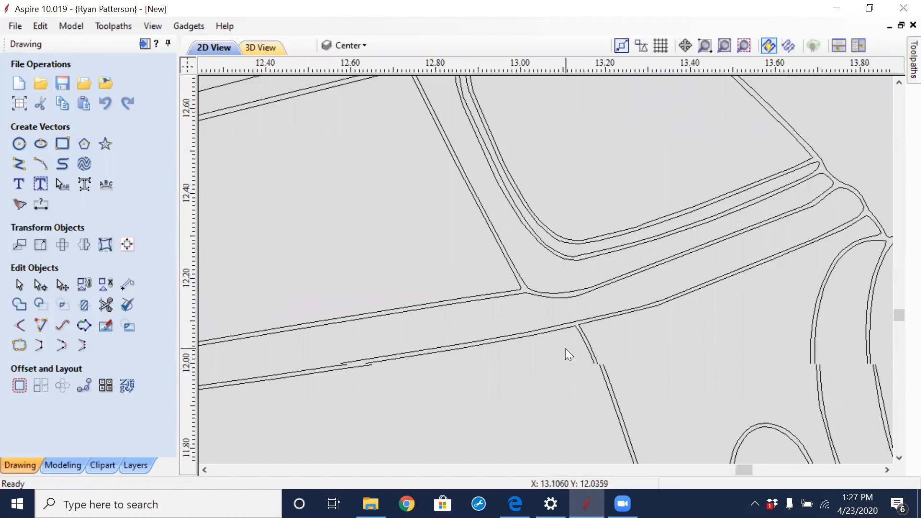
{"action": "scroll", "coordinate": [565, 350], "scroll_direction": "down", "scroll_amount": 4}
{"action": "scroll", "coordinate": [531, 326], "scroll_direction": "down", "scroll_amount": 3}
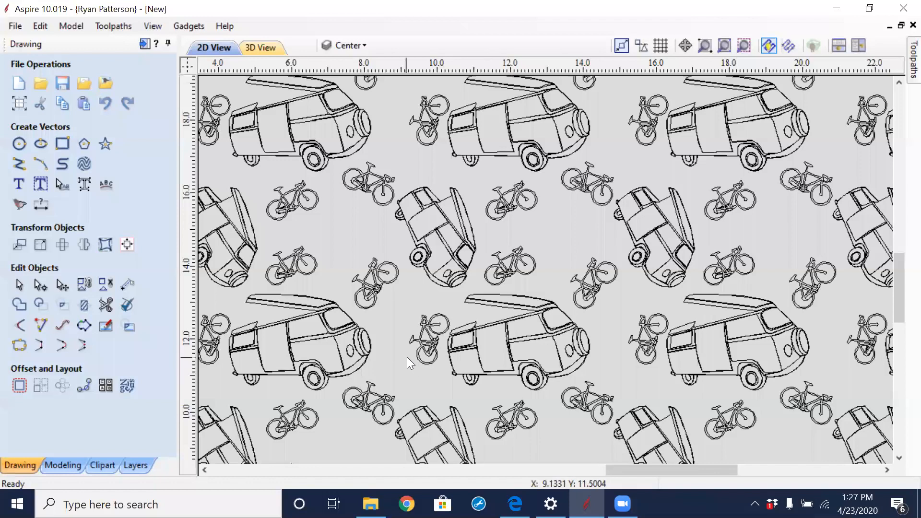
{"action": "scroll", "coordinate": [416, 359], "scroll_direction": "down", "scroll_amount": 2}
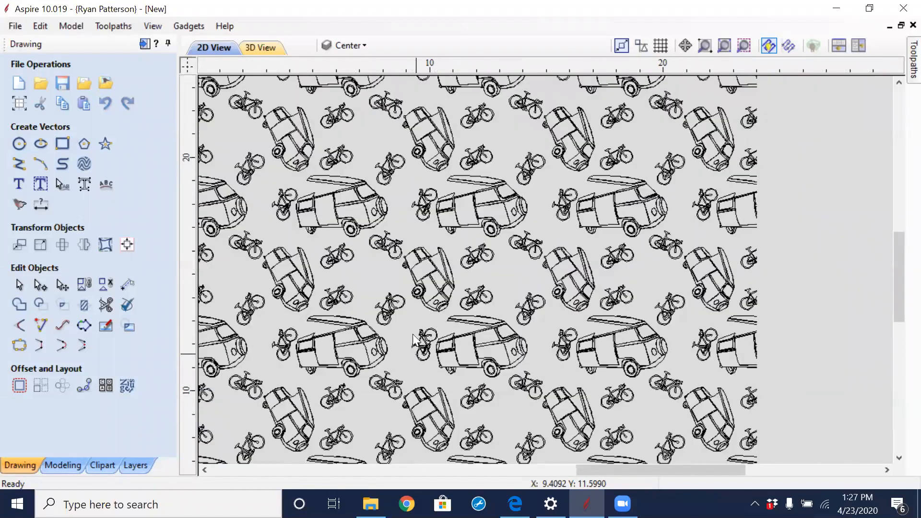
Select the whole 4 x 4 pattern and join its open vectors with a tolerance of 0.1 inches
{"action": "middle_click_drag", "start_coordinate": [399, 347], "coordinate": [479, 270]}
{"action": "scroll", "coordinate": [480, 270], "scroll_direction": "down", "scroll_amount": 3}
{"action": "left_click_drag", "start_coordinate": [674, 128], "coordinate": [394, 429]}
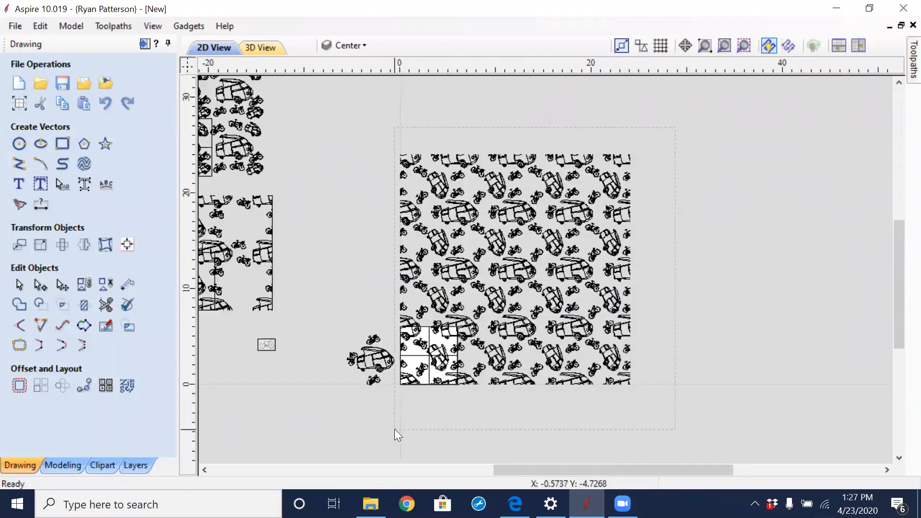
{"action": "left_click", "coordinate": [613, 405]}
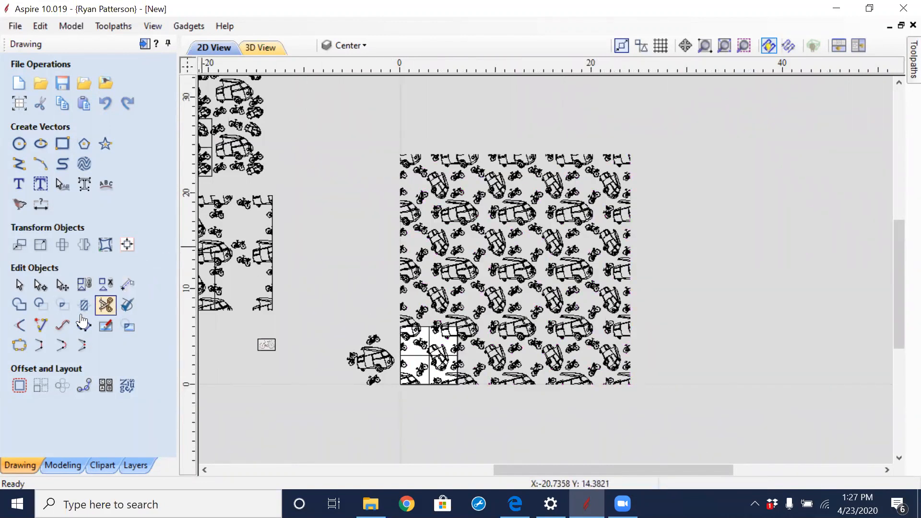
{"action": "left_click", "coordinate": [19, 345]}
{"action": "left_click_drag", "start_coordinate": [671, 106], "coordinate": [397, 422]}
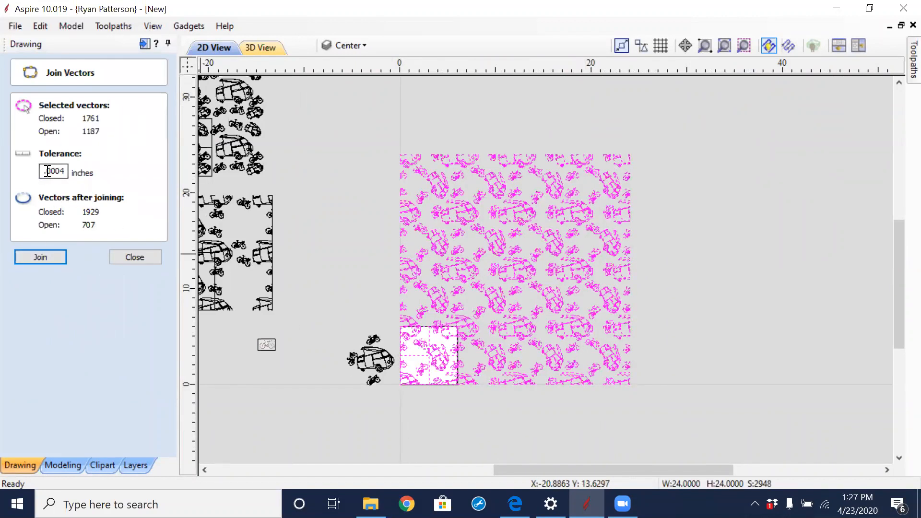
{"action": "left_click_drag", "start_coordinate": [48, 171], "coordinate": [78, 174]}
{"action": "type", "text": "1"}
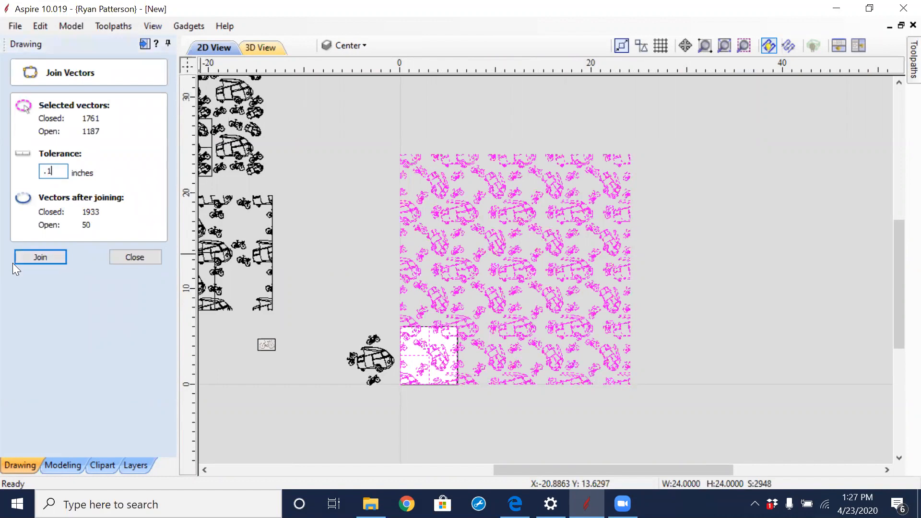
{"action": "left_click", "coordinate": [37, 254]}
{"action": "left_click", "coordinate": [141, 251]}
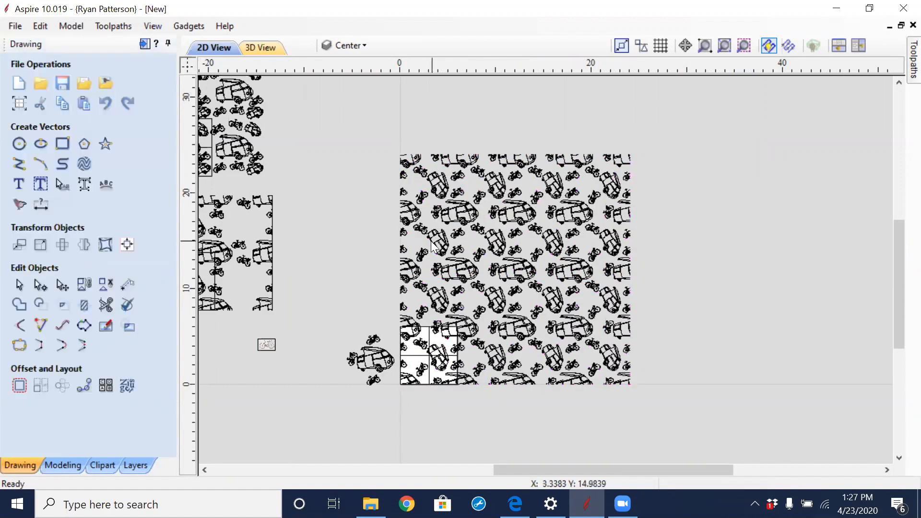
Examine the joined bus outlines at the seams and select a bus mid-pattern to check which vectors belong together
{"action": "scroll", "coordinate": [432, 246], "scroll_direction": "up", "scroll_amount": 3}
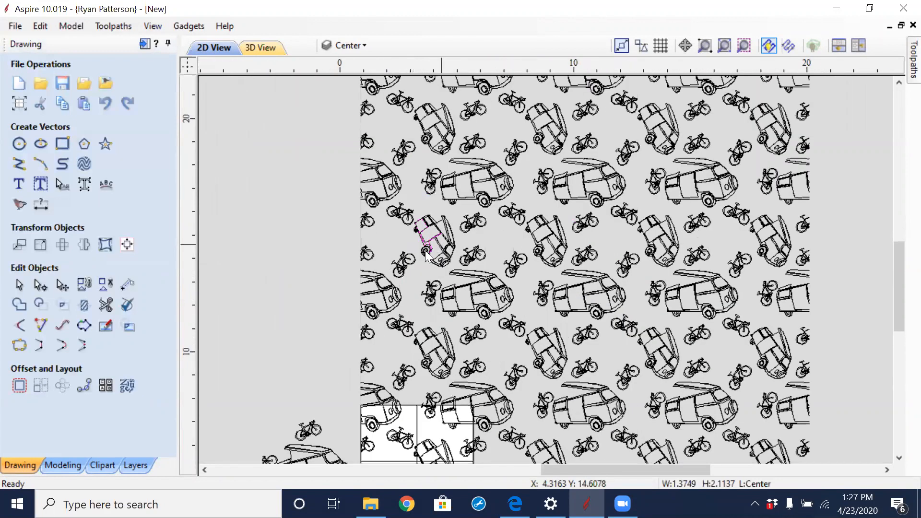
{"action": "scroll", "coordinate": [425, 252], "scroll_direction": "up", "scroll_amount": 3}
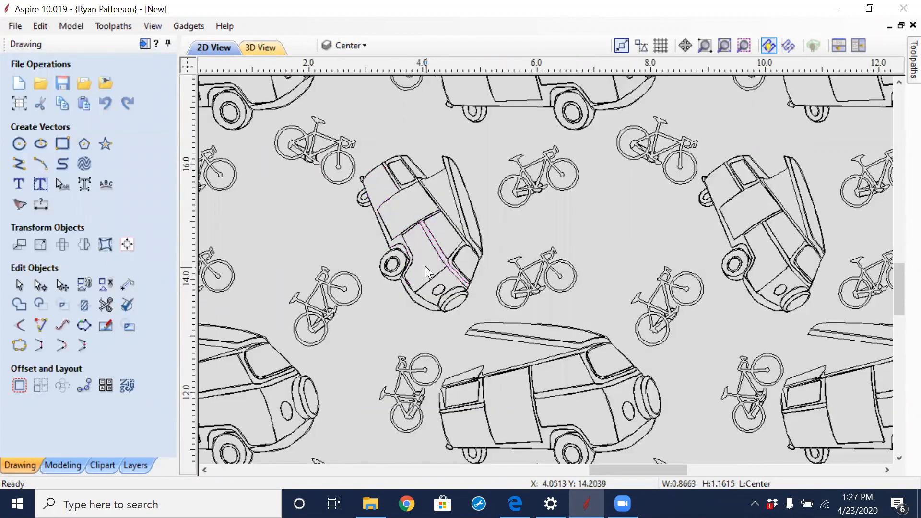
{"action": "mouse_move", "coordinate": [522, 263]}
{"action": "middle_mouse_down"}
{"action": "mouse_move", "coordinate": [427, 225]}
{"action": "mouse_move", "coordinate": [214, 200]}
{"action": "middle_mouse_up"}
{"action": "scroll", "coordinate": [213, 200], "scroll_direction": "down", "scroll_amount": 1}
{"action": "scroll", "coordinate": [552, 326], "scroll_direction": "up", "scroll_amount": 1}
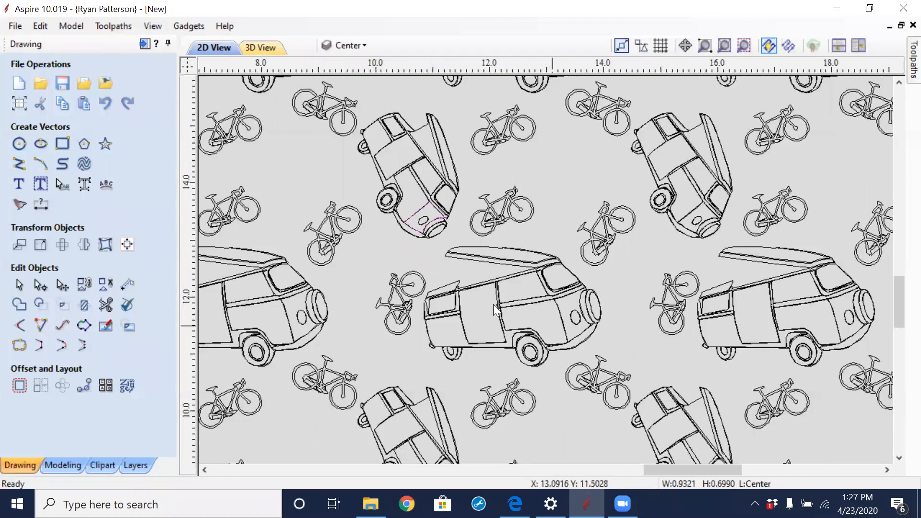
{"action": "scroll", "coordinate": [308, 240], "scroll_direction": "up", "scroll_amount": 4}
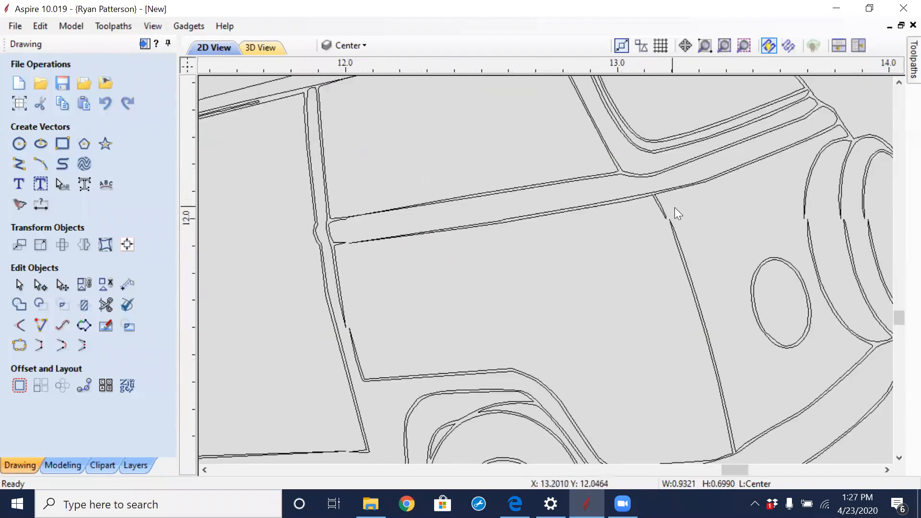
{"action": "scroll", "coordinate": [671, 217], "scroll_direction": "up", "scroll_amount": 3}
{"action": "scroll", "coordinate": [640, 247], "scroll_direction": "up", "scroll_amount": 1}
{"action": "scroll", "coordinate": [645, 261], "scroll_direction": "down", "scroll_amount": 6}
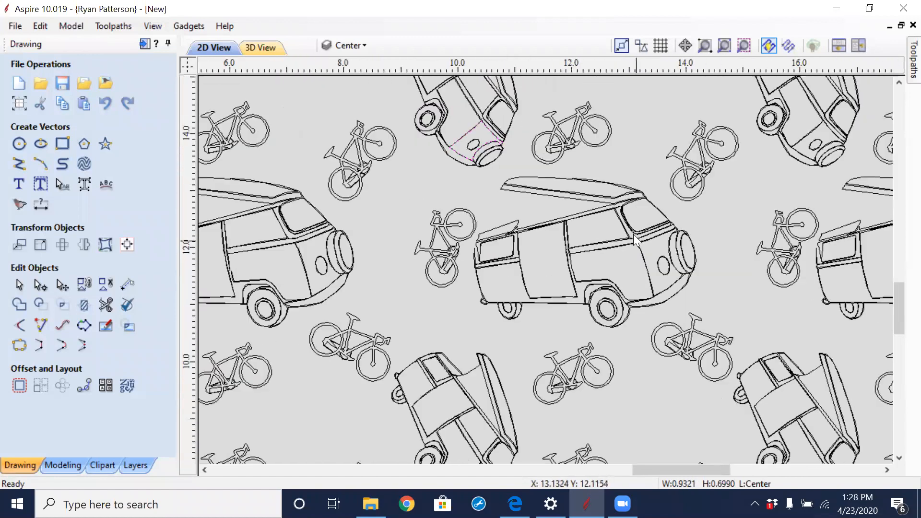
{"action": "left_click", "coordinate": [634, 231]}
{"action": "scroll", "coordinate": [631, 233], "scroll_direction": "down", "scroll_amount": 1}
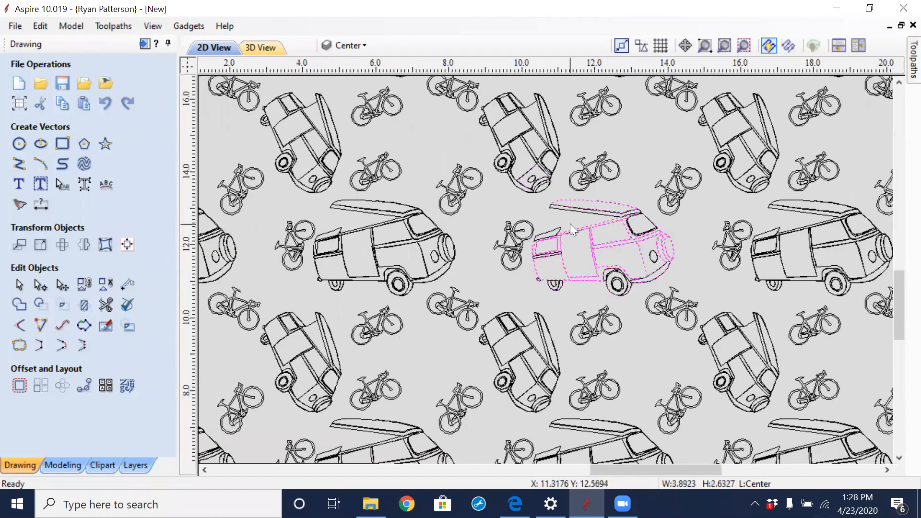
{"action": "scroll", "coordinate": [631, 281], "scroll_direction": "down", "scroll_amount": 3}
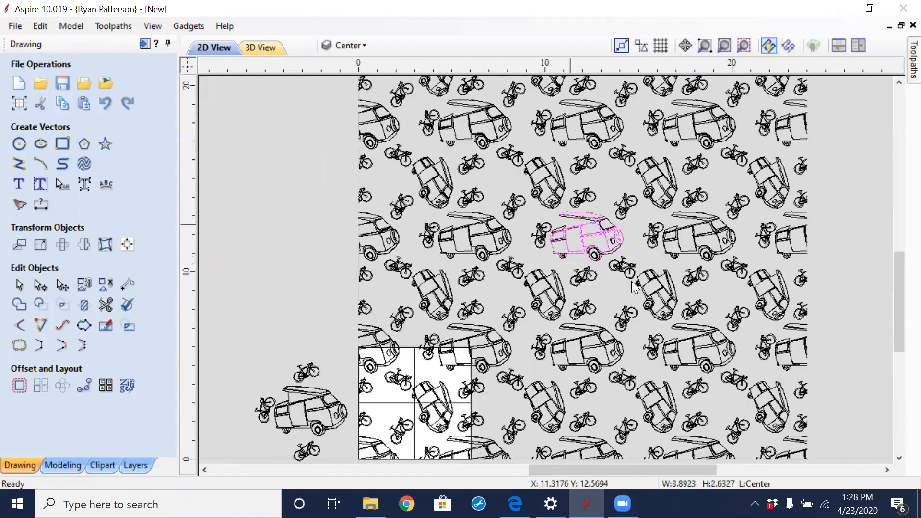
{"action": "scroll", "coordinate": [631, 281], "scroll_direction": "down", "scroll_amount": 2}
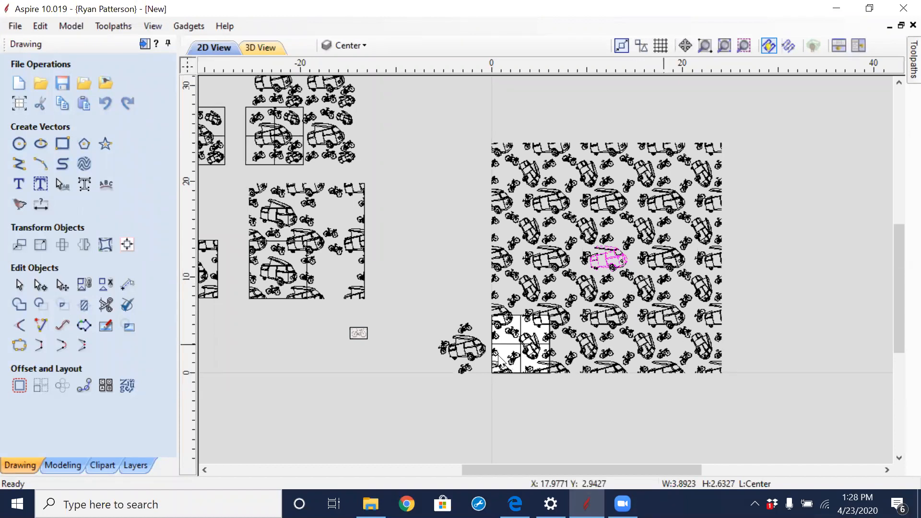
Examine the original tile's edges and select the bus crossing its lower right corner to check its joined vectors
{"action": "scroll", "coordinate": [624, 350], "scroll_direction": "up", "scroll_amount": 3}
{"action": "middle_click_drag", "start_coordinate": [356, 351], "coordinate": [777, 190]}
{"action": "middle_click_drag", "start_coordinate": [518, 207], "coordinate": [653, 325]}
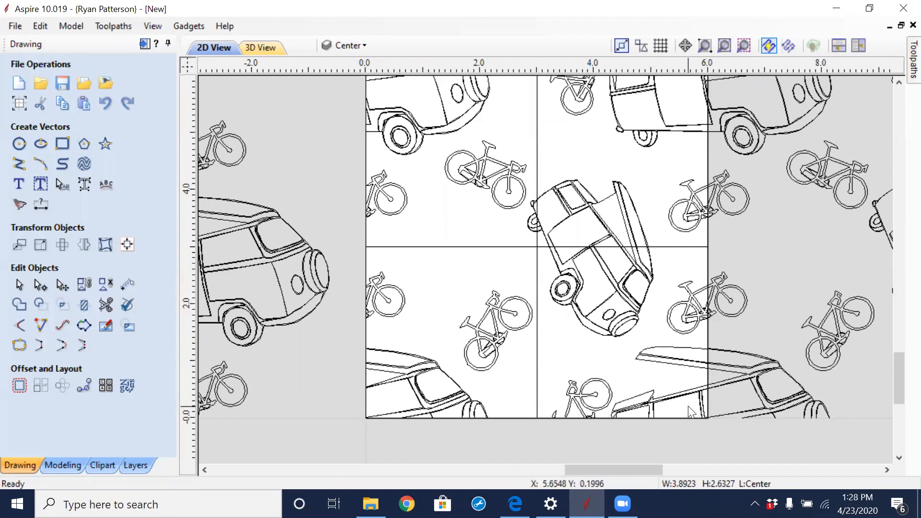
{"action": "scroll", "coordinate": [687, 405], "scroll_direction": "up", "scroll_amount": 2}
{"action": "scroll", "coordinate": [710, 346], "scroll_direction": "up", "scroll_amount": 1}
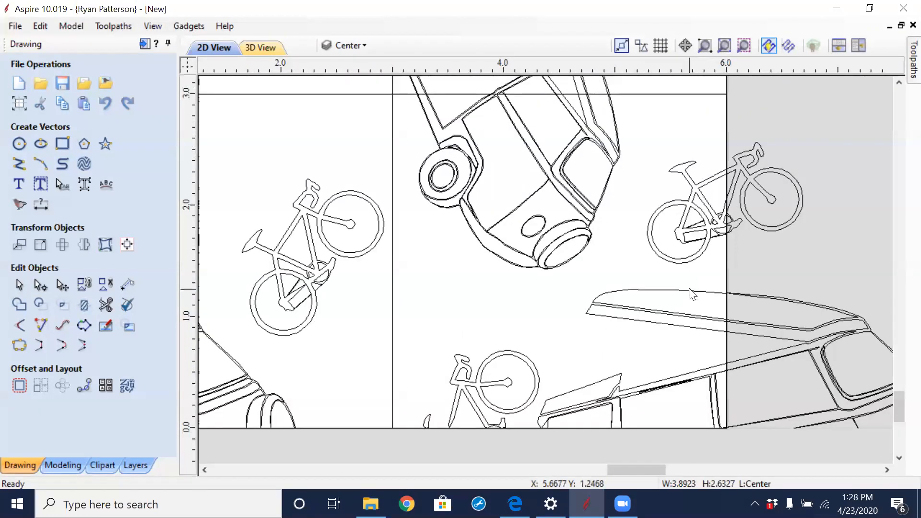
{"action": "left_click", "coordinate": [750, 351]}
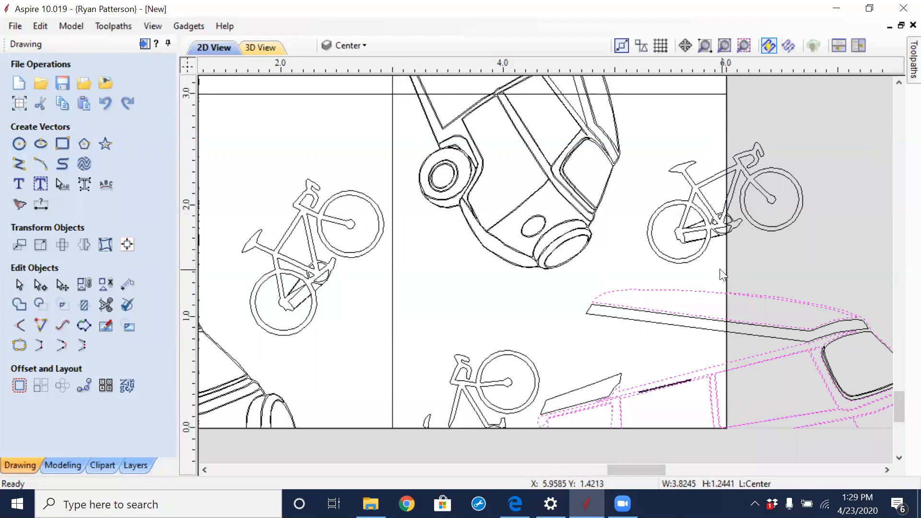
{"action": "scroll", "coordinate": [724, 279], "scroll_direction": "down", "scroll_amount": 4}
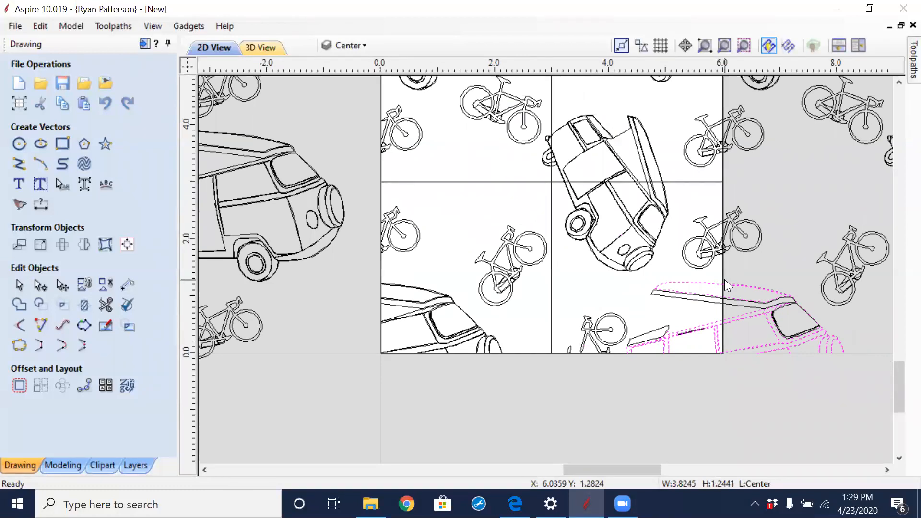
{"action": "left_click", "coordinate": [796, 278]}
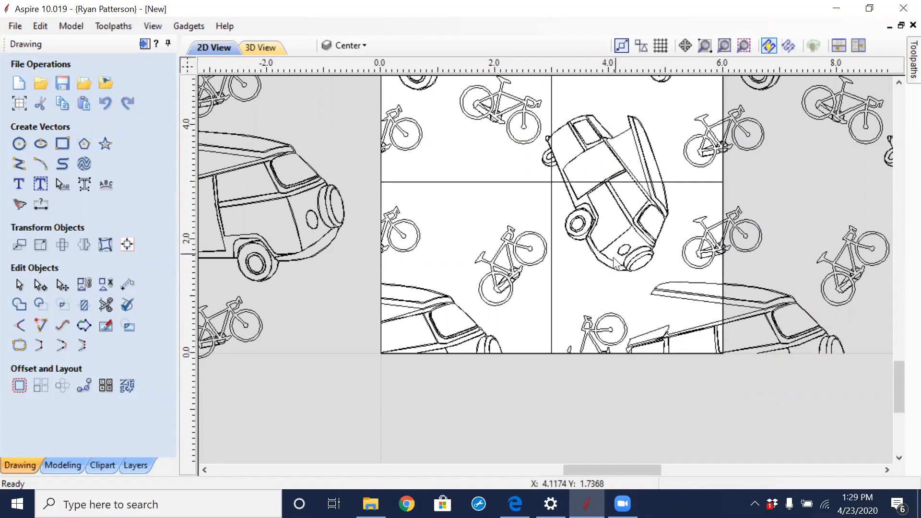
Undo the vector join, the 4 x 4 array copy and the move of the Base artwork, back to the single tile
{"action": "middle_click_drag", "start_coordinate": [613, 260], "coordinate": [677, 389]}
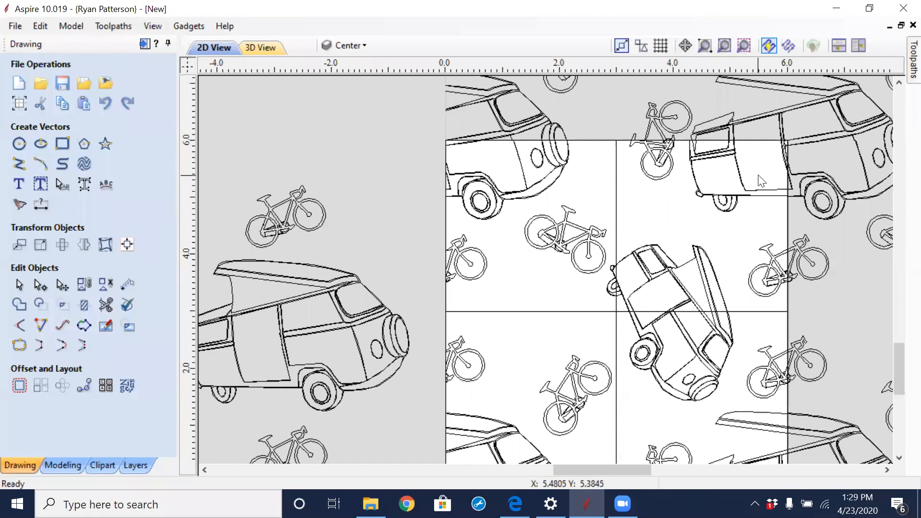
{"action": "scroll", "coordinate": [762, 181], "scroll_direction": "down", "scroll_amount": 3}
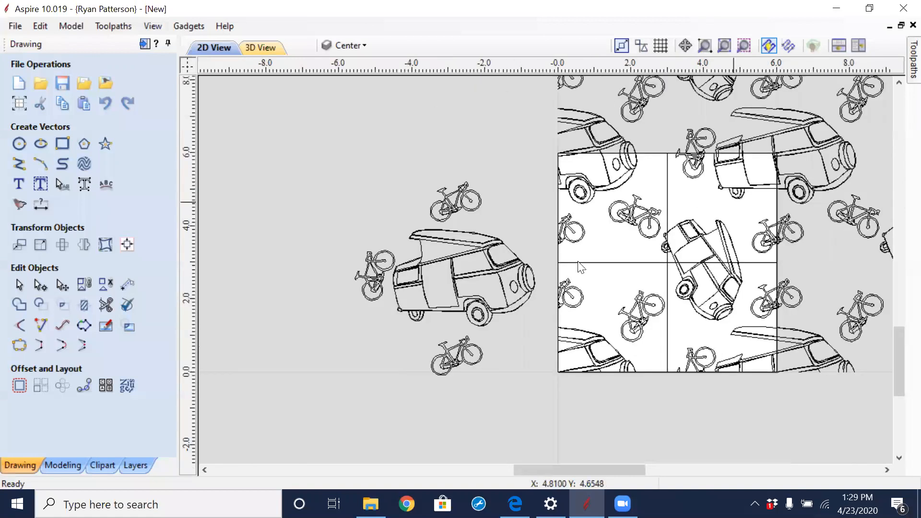
{"action": "scroll", "coordinate": [517, 278], "scroll_direction": "up", "scroll_amount": 1}
{"action": "scroll", "coordinate": [516, 274], "scroll_direction": "down", "scroll_amount": 3}
{"action": "middle_click_drag", "start_coordinate": [654, 216], "coordinate": [528, 304]}
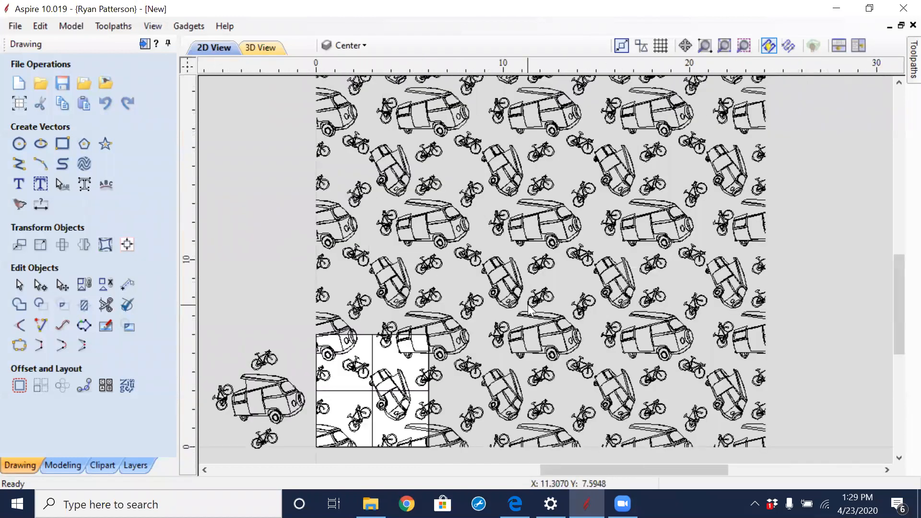
{"action": "scroll", "coordinate": [528, 304], "scroll_direction": "down", "scroll_amount": 3}
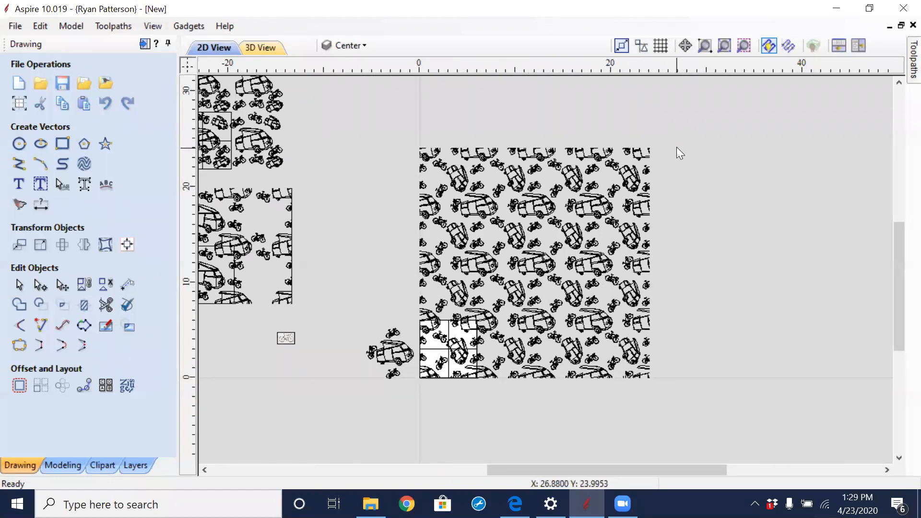
{"action": "key", "text": "ctrl+z"}
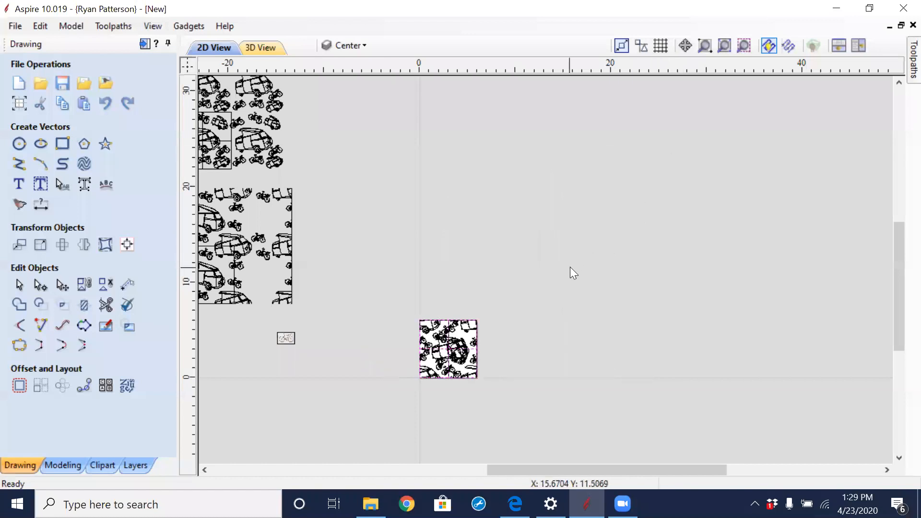
{"action": "middle_click_drag", "start_coordinate": [525, 355], "coordinate": [592, 300]}
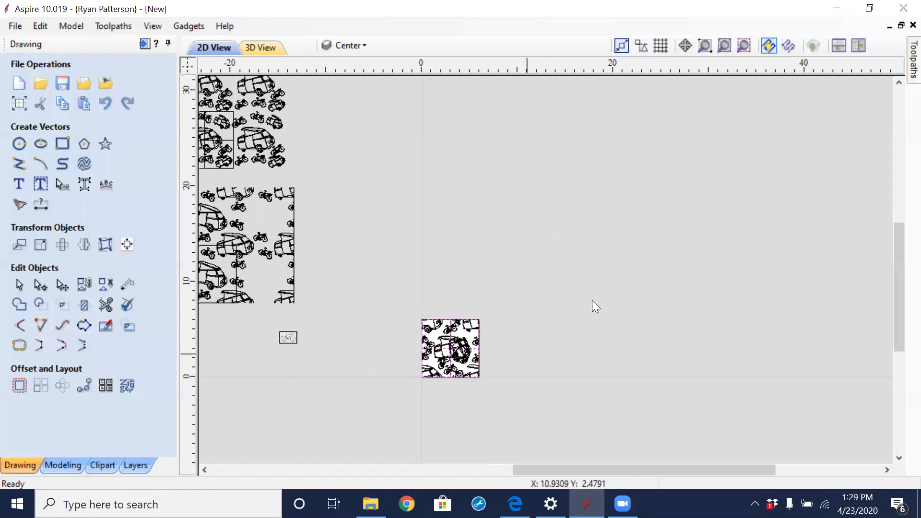
{"action": "scroll", "coordinate": [527, 320], "scroll_direction": "up", "scroll_amount": 7}
{"action": "scroll", "coordinate": [525, 289], "scroll_direction": "down", "scroll_amount": 4}
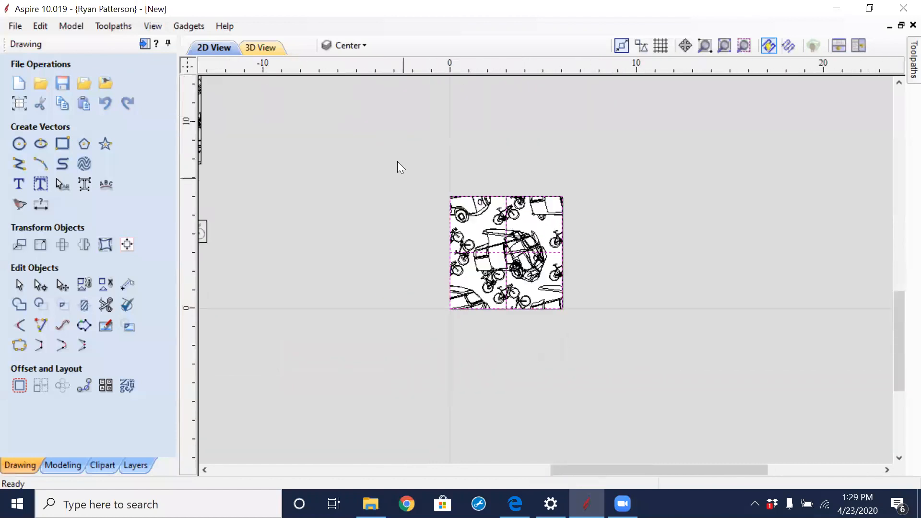
Delete all the bus and bicycle artwork from the tile
{"action": "left_click_drag", "start_coordinate": [704, 418], "coordinate": [704, 415]}
{"action": "key", "text": "Delete"}
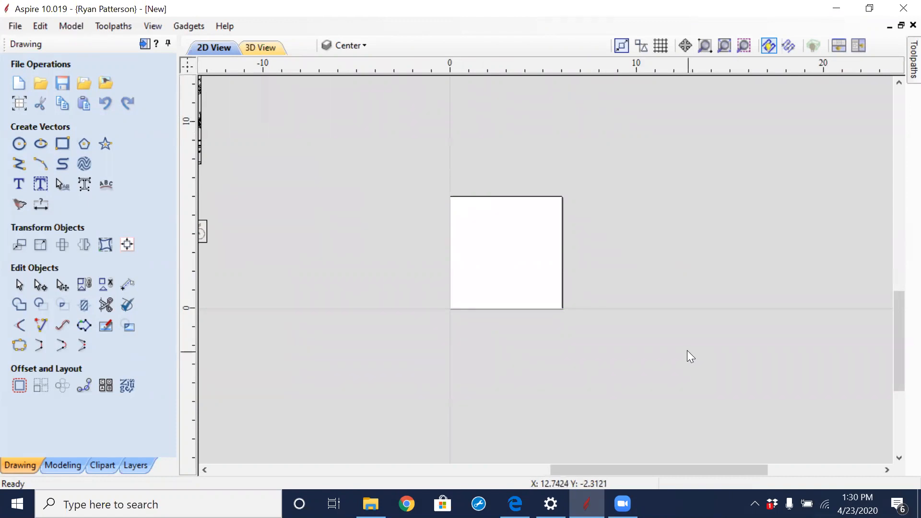
Draw a horizontal line and a vertical line through the middle of the 6 x 6 job area, splitting it into quarters
{"action": "scroll", "coordinate": [638, 276], "scroll_direction": "up", "scroll_amount": 4}
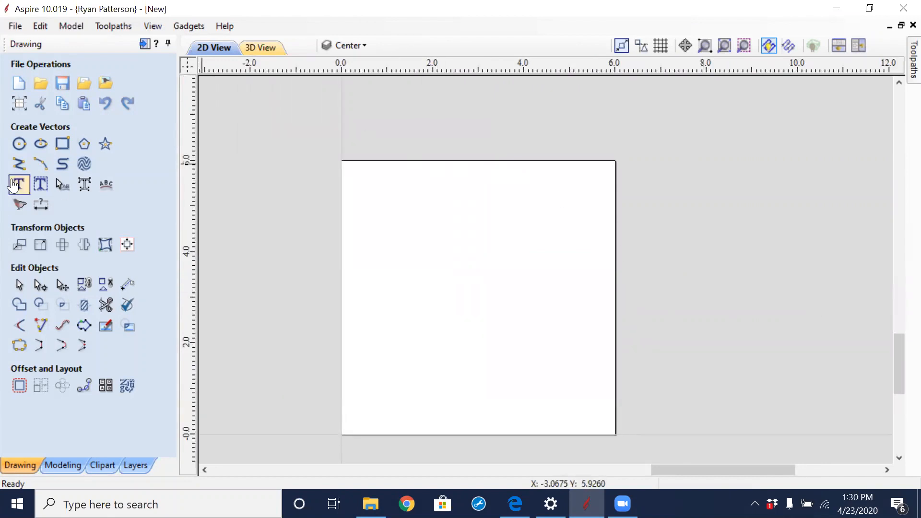
{"action": "left_click", "coordinate": [20, 164]}
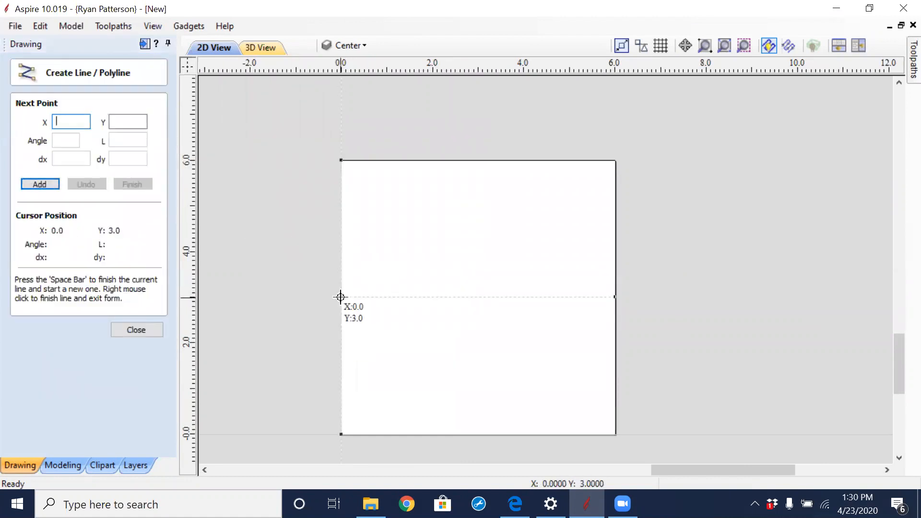
{"action": "left_click", "coordinate": [341, 297]}
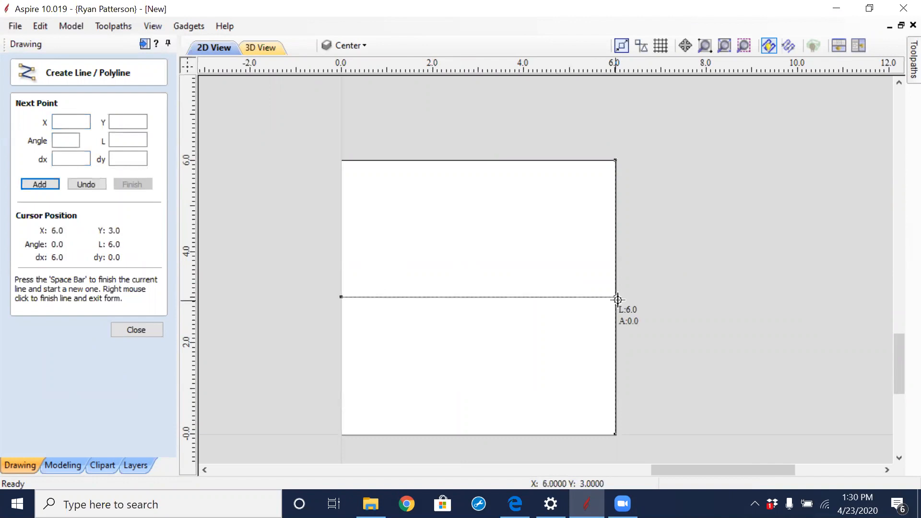
{"action": "left_click", "coordinate": [616, 296]}
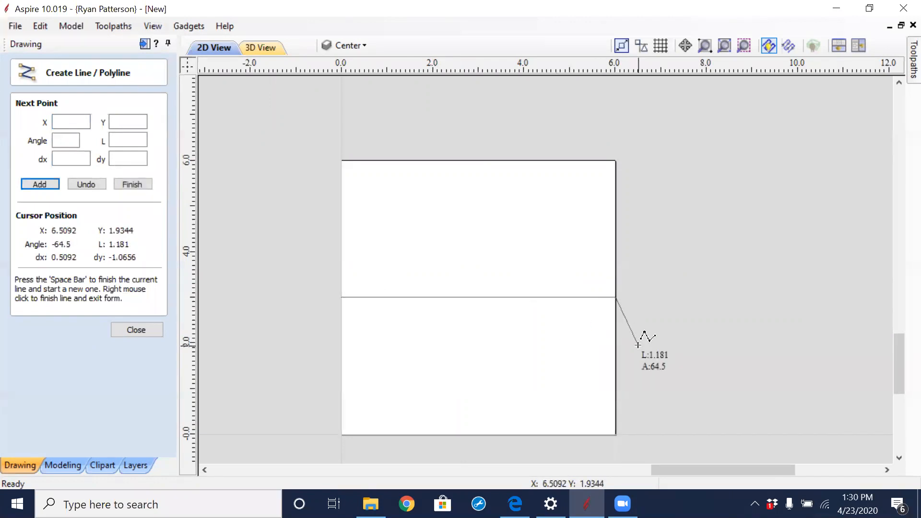
{"action": "key", "text": "space"}
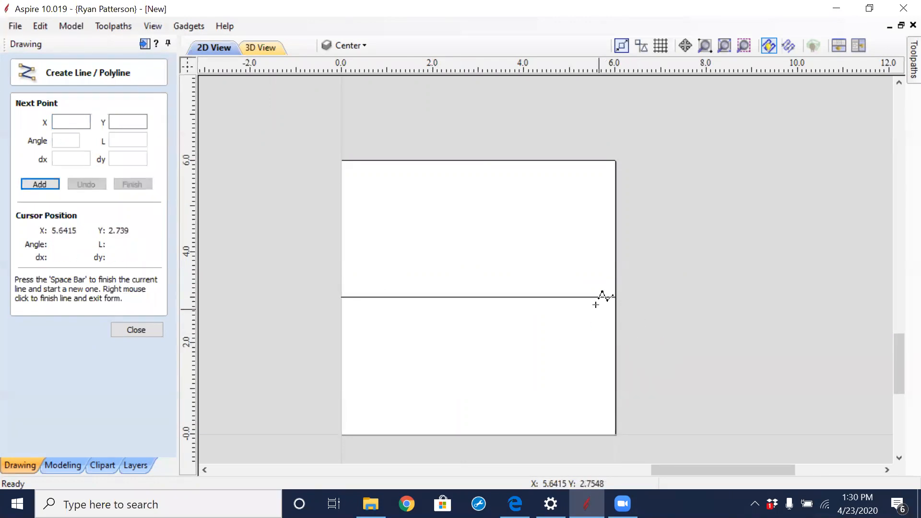
{"action": "left_click", "coordinate": [479, 160]}
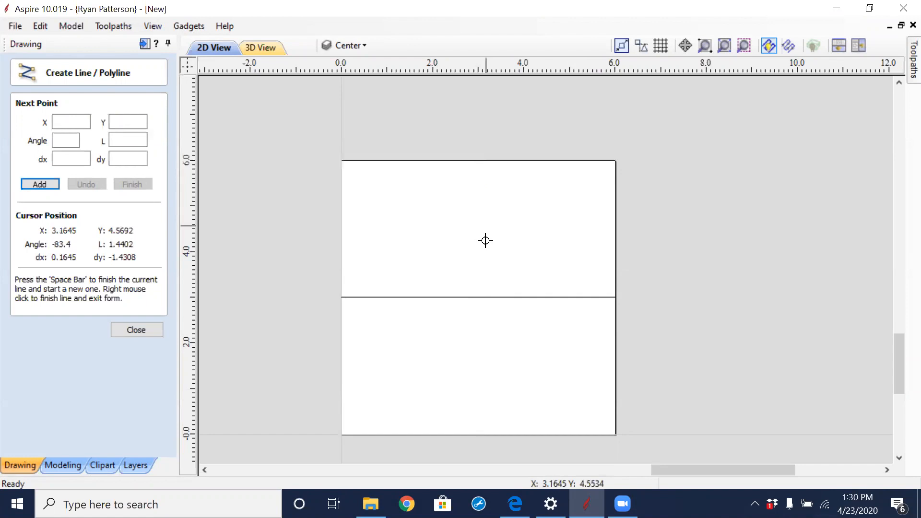
{"action": "left_click", "coordinate": [478, 434]}
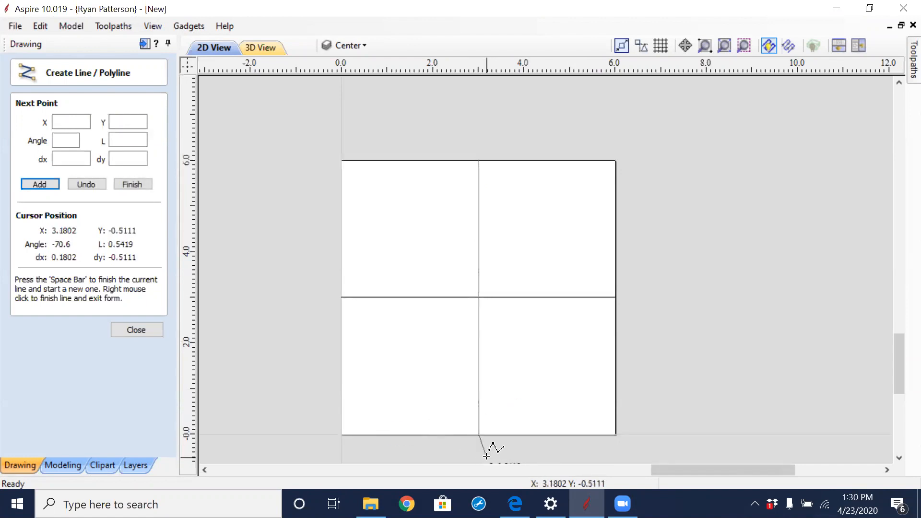
{"action": "right_click", "coordinate": [479, 450]}
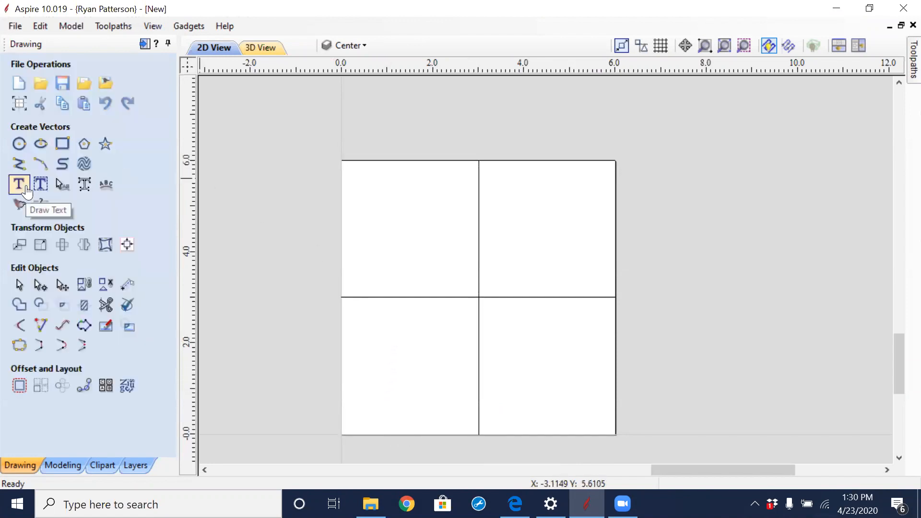
Draw a circle about 3.48 inches in diameter centred at X 3.0, Y 3.0, where the two lines cross
{"action": "left_click", "coordinate": [20, 152]}
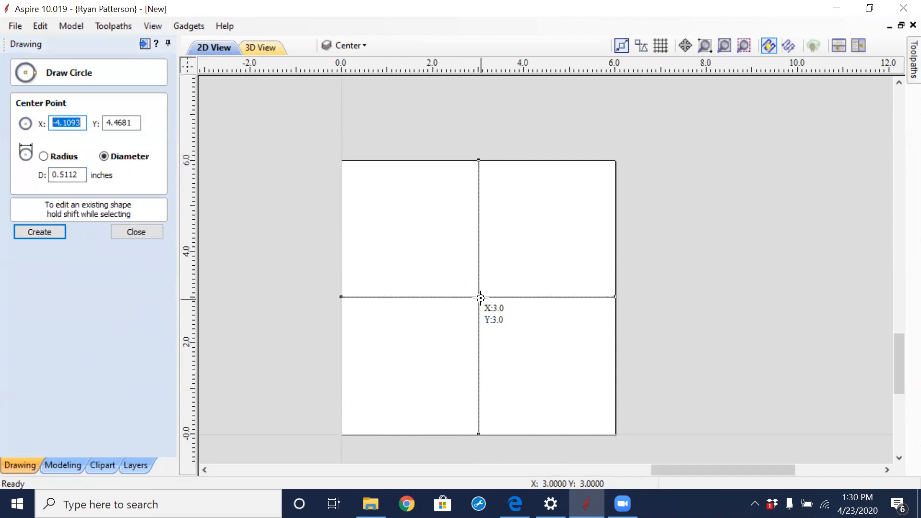
{"action": "left_click", "coordinate": [480, 298]}
{"action": "left_click", "coordinate": [523, 361]}
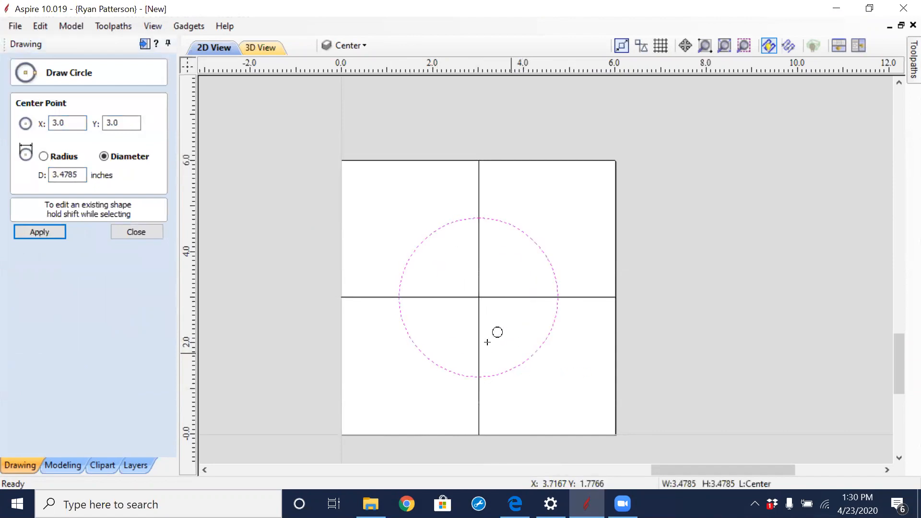
{"action": "left_click", "coordinate": [145, 234]}
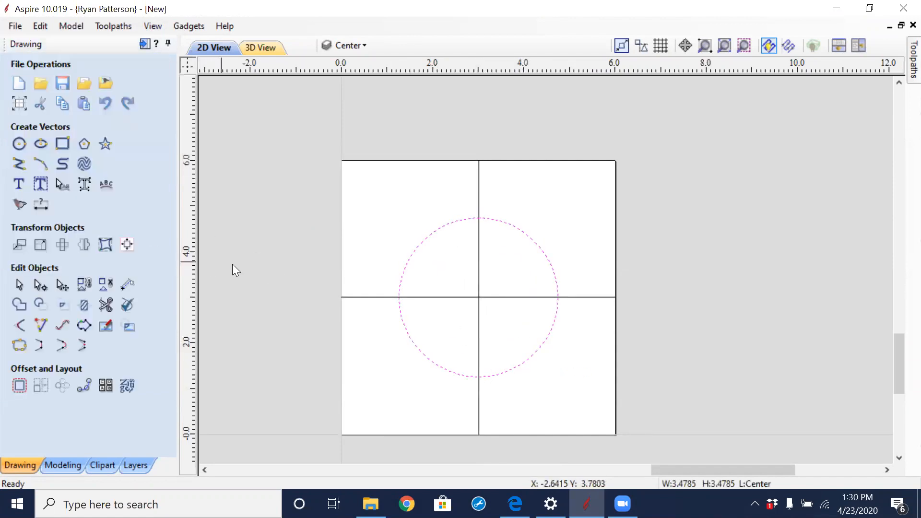
{"action": "left_click_drag", "start_coordinate": [445, 263], "coordinate": [374, 283]}
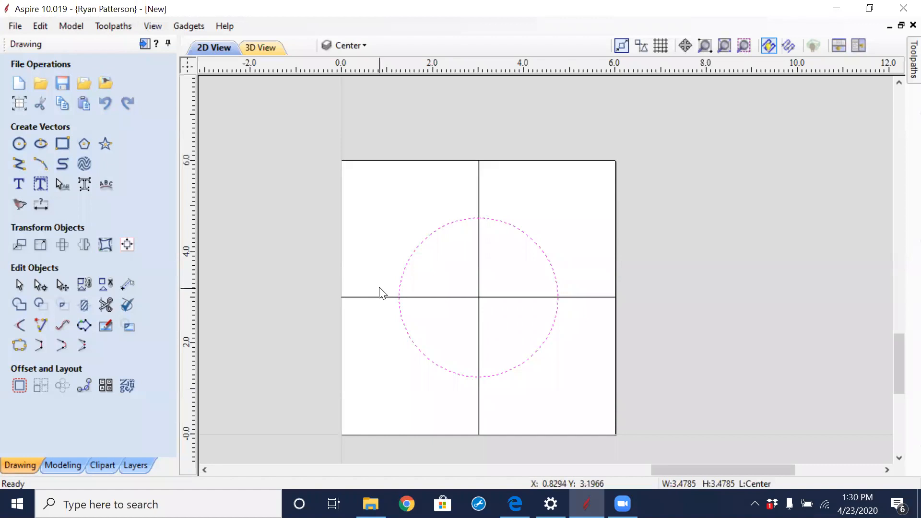
Trim away the upper-right and lower-left quarters of the circle
{"action": "left_click", "coordinate": [105, 305]}
{"action": "left_click", "coordinate": [537, 242]}
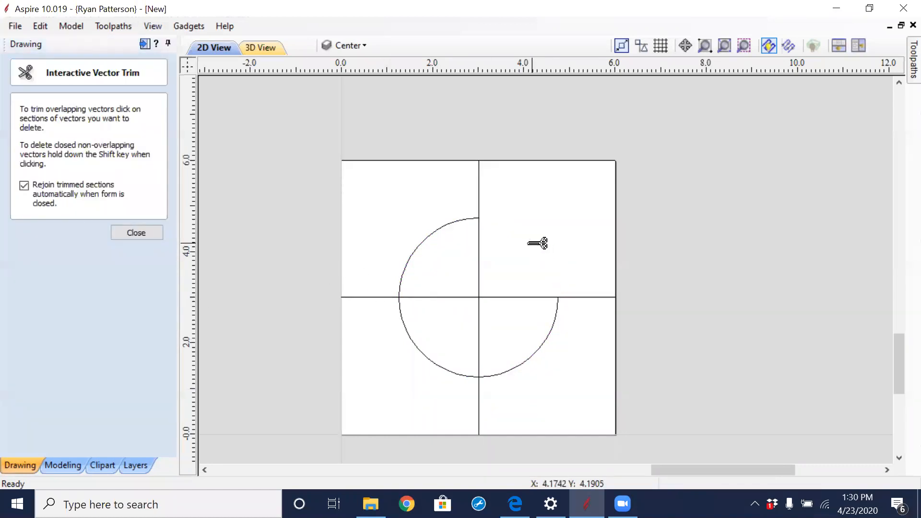
{"action": "left_click", "coordinate": [427, 347]}
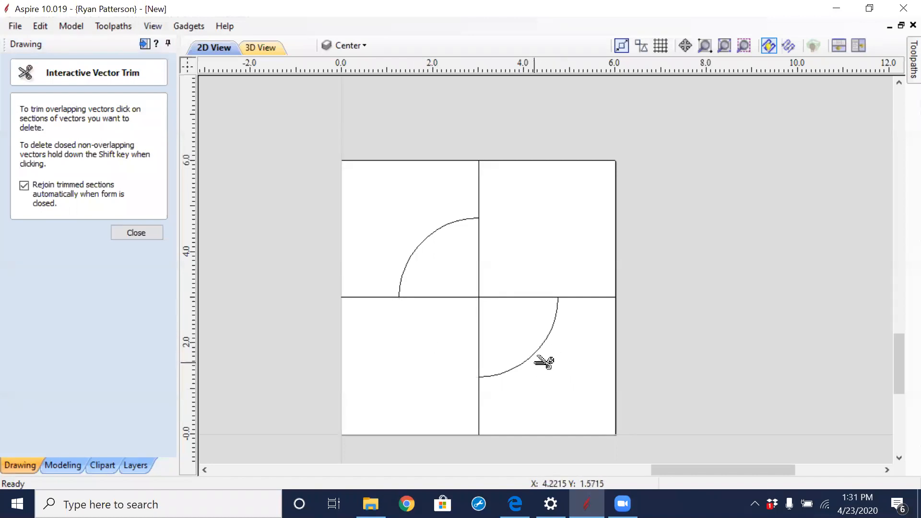
{"action": "key", "text": "Escape"}
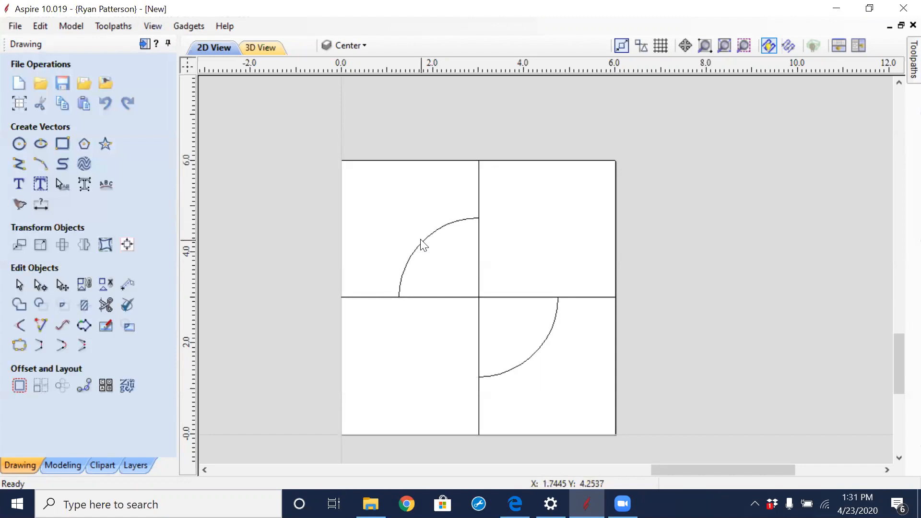
Move the upper-left arc to the tile's lower-right corner and the lower-right arc to its upper-left corner
{"action": "left_click", "coordinate": [424, 243]}
{"action": "left_click", "coordinate": [424, 241]}
{"action": "left_click_drag", "start_coordinate": [424, 241], "coordinate": [383, 220]}
{"action": "left_click", "coordinate": [530, 360]}
{"action": "left_click", "coordinate": [528, 355]}
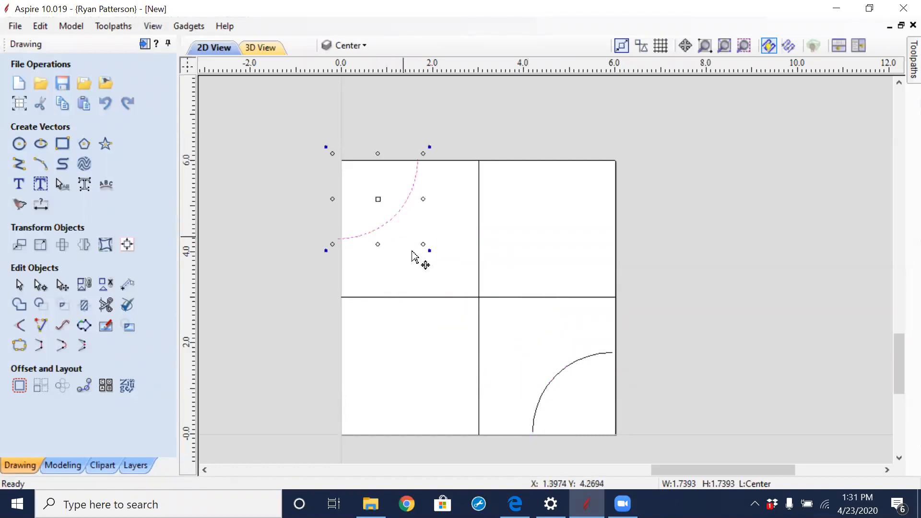
{"action": "left_click", "coordinate": [425, 349]}
Paste the full circle back at the tile's centre and trim away its upper-left and lower-right quarters
{"action": "key", "text": "ctrl+v"}
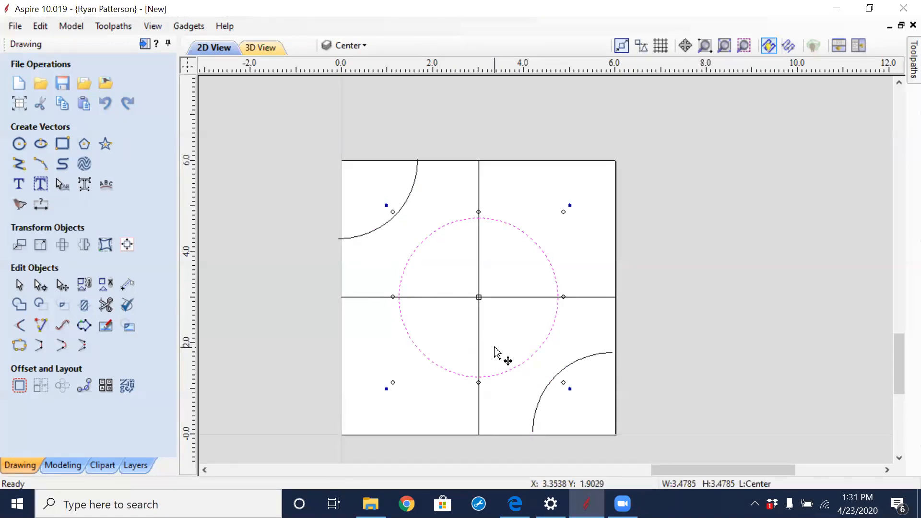
{"action": "left_click", "coordinate": [105, 305]}
{"action": "left_click", "coordinate": [416, 246]}
{"action": "left_click", "coordinate": [533, 353]}
{"action": "key", "text": "Escape"}
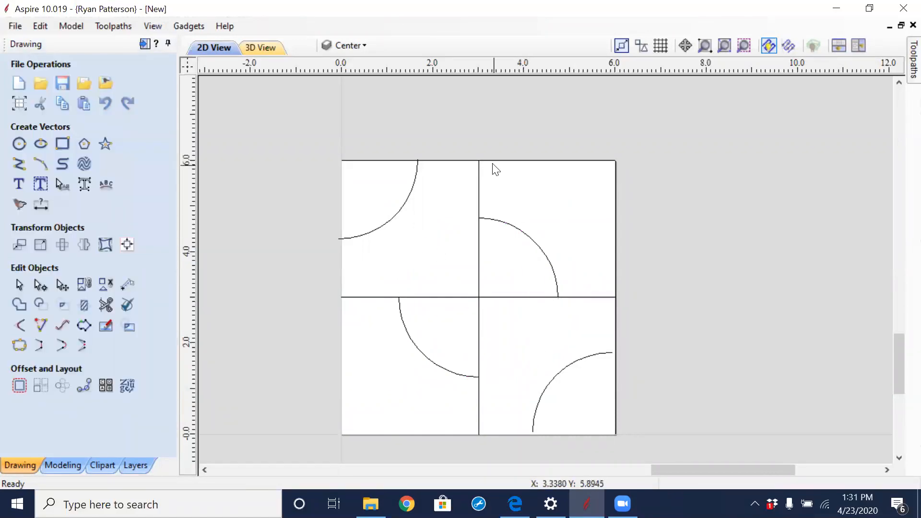
Move the upper-right arc to the tile's lower-left corner and the lower-left arc to its upper-right corner
{"action": "left_click", "coordinate": [531, 261]}
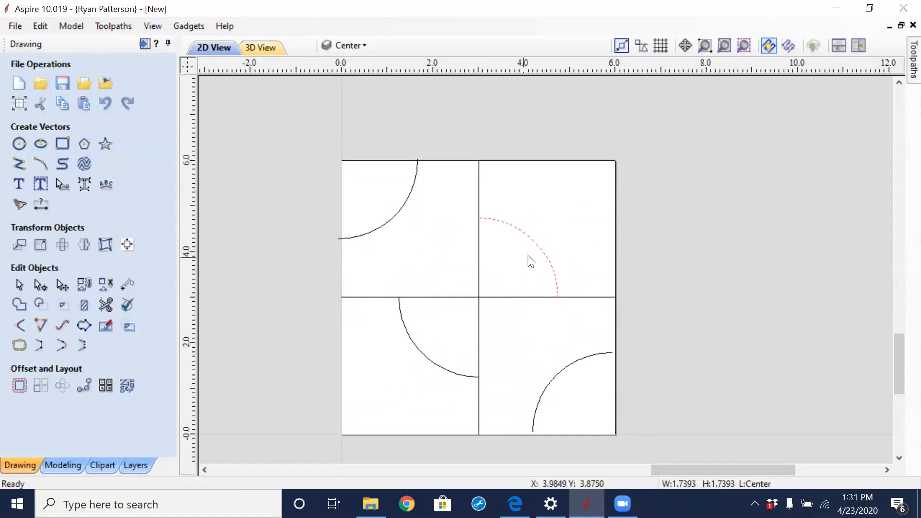
{"action": "left_click_drag", "start_coordinate": [536, 246], "coordinate": [559, 217]}
{"action": "left_click", "coordinate": [422, 355]}
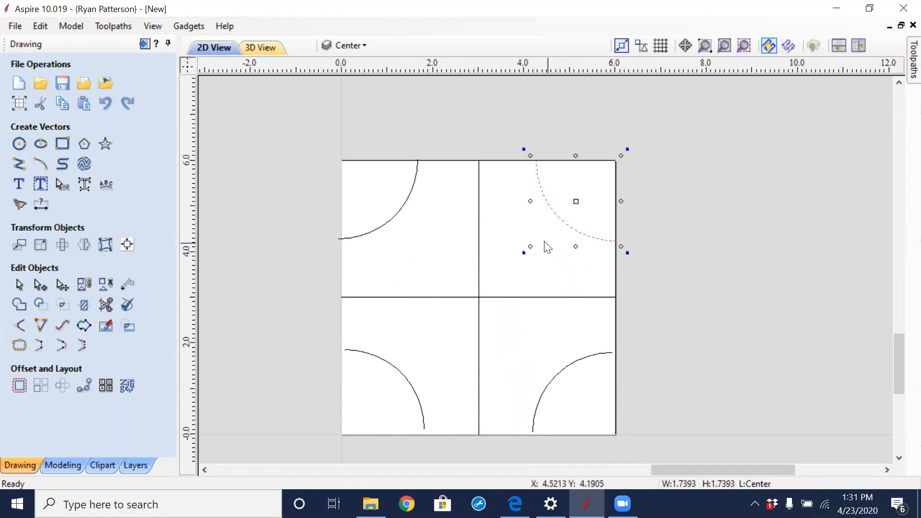
{"action": "left_click", "coordinate": [547, 247]}
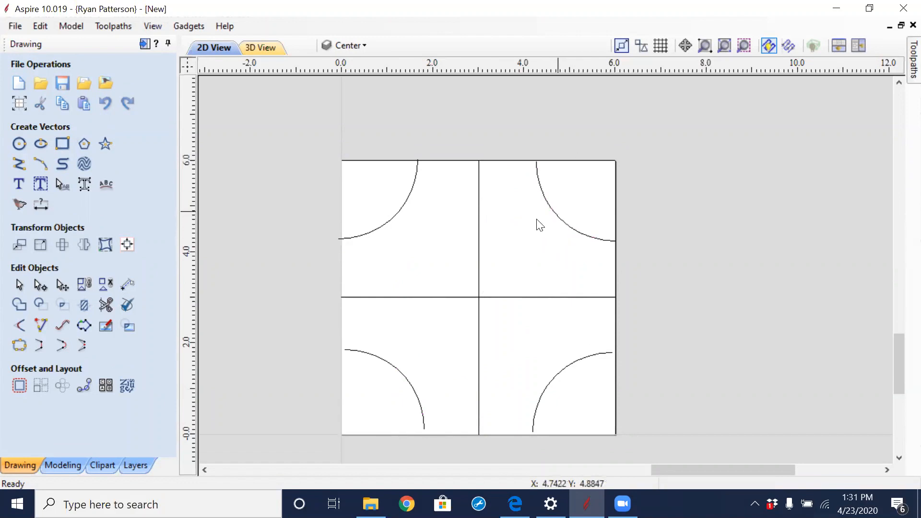
Draw a square-cornered rectangle from the origin, about 5.67 inches wide and 5.72 inches high
{"action": "left_click", "coordinate": [63, 144]}
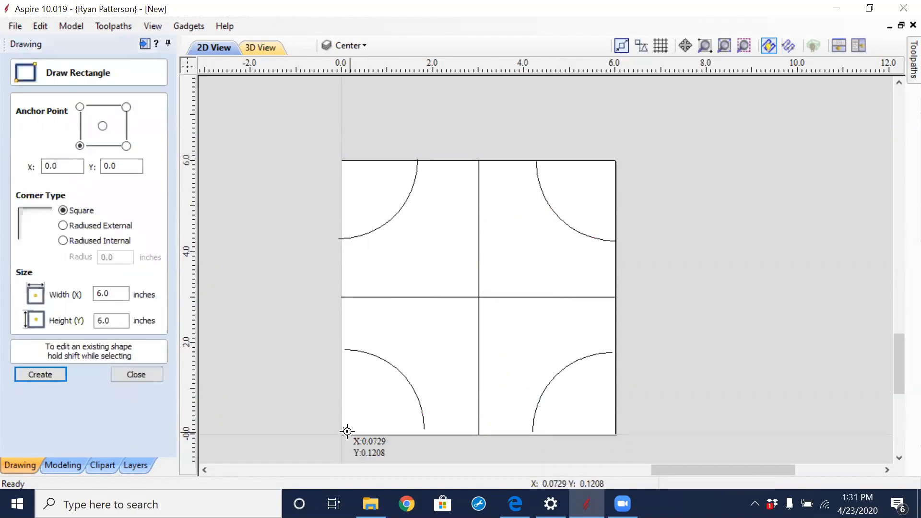
{"action": "left_click_drag", "start_coordinate": [382, 387], "coordinate": [599, 173]}
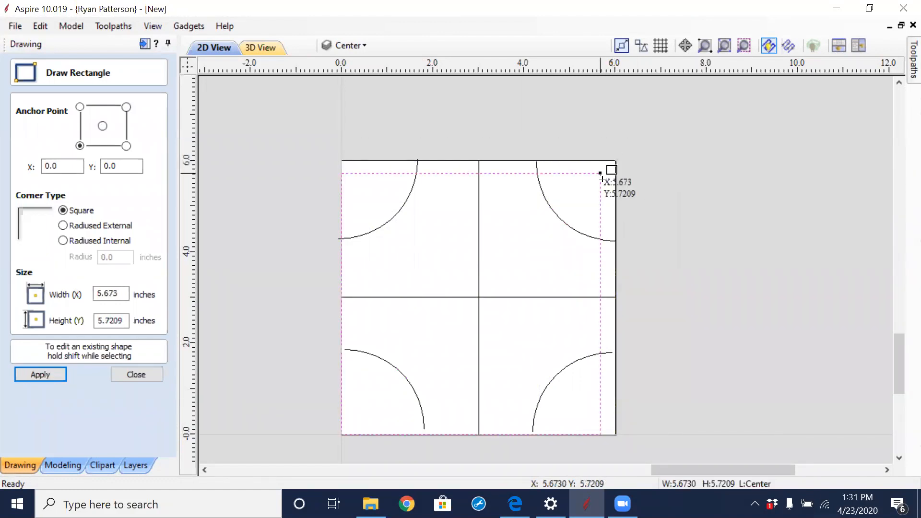
{"action": "left_click", "coordinate": [135, 373]}
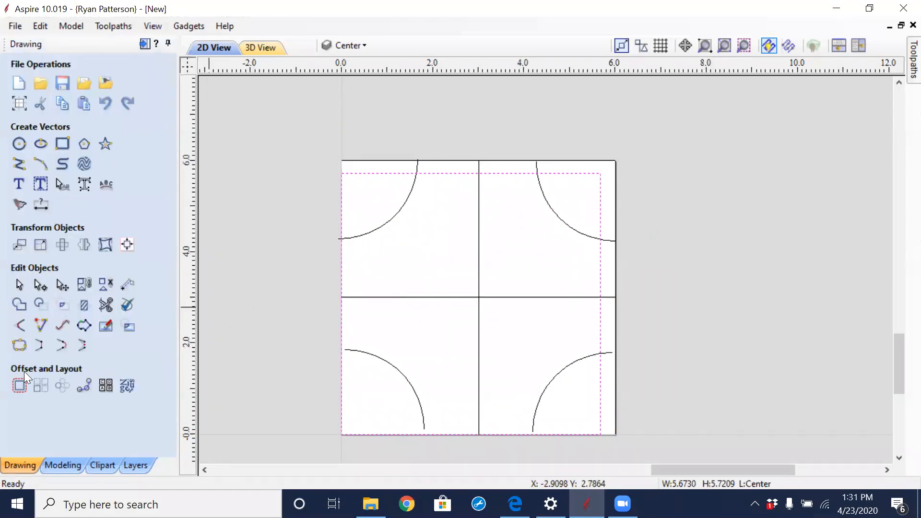
Unlink the rectangle's X and Y scaling and set its width and height to 6 inches
{"action": "left_click", "coordinate": [41, 245]}
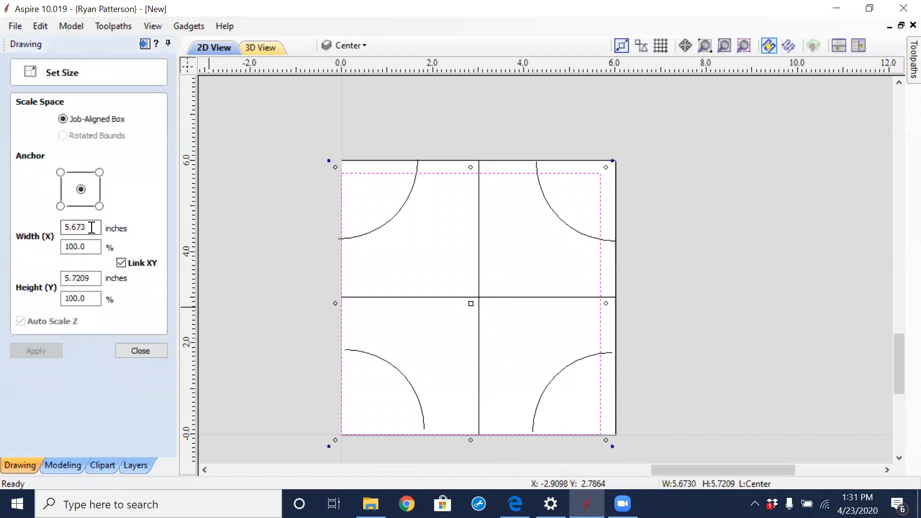
{"action": "left_click", "coordinate": [121, 263]}
{"action": "double_click", "coordinate": [91, 223]}
{"action": "type", "text": "6"}
{"action": "left_click_drag", "start_coordinate": [98, 280], "coordinate": [47, 278]}
{"action": "type", "text": "6"}
{"action": "left_click", "coordinate": [56, 348]}
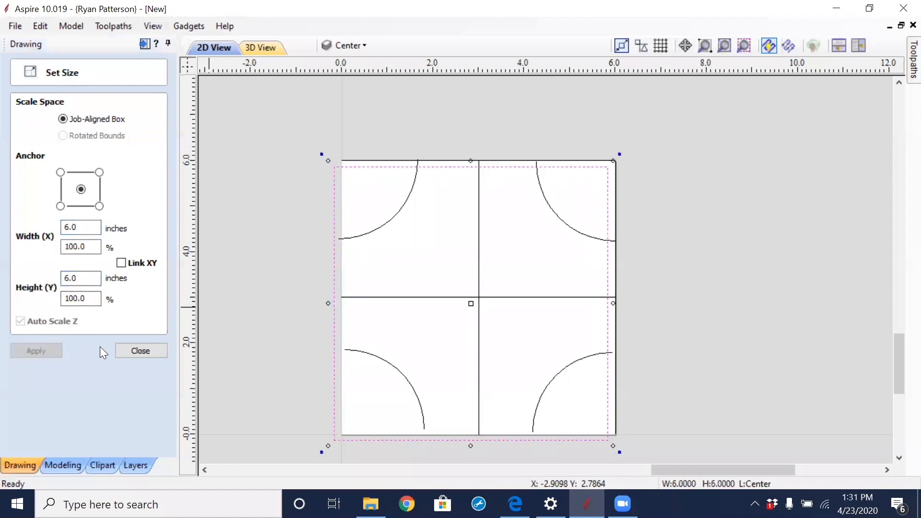
{"action": "left_click", "coordinate": [134, 350]}
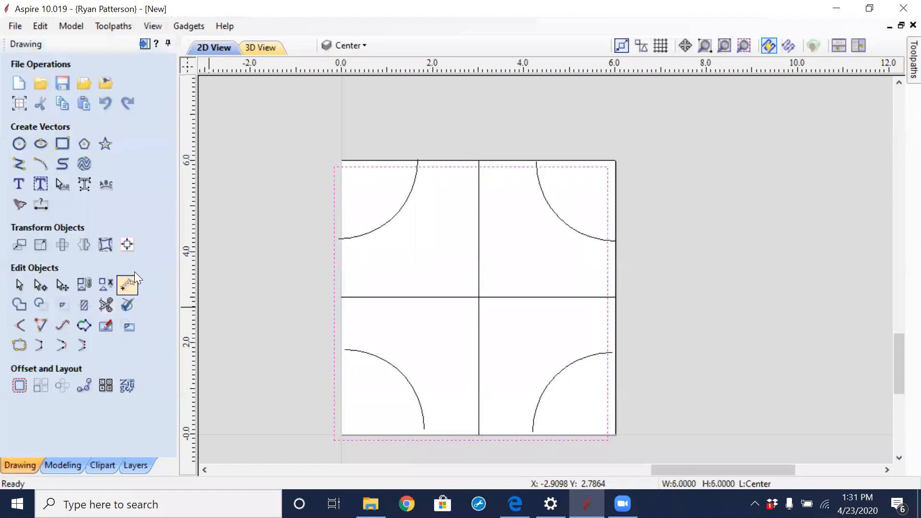
Center the 6 x 6 inch rectangle in the material and deselect it
{"action": "left_click", "coordinate": [126, 244]}
{"action": "left_click", "coordinate": [90, 108]}
{"action": "left_click", "coordinate": [403, 263]}
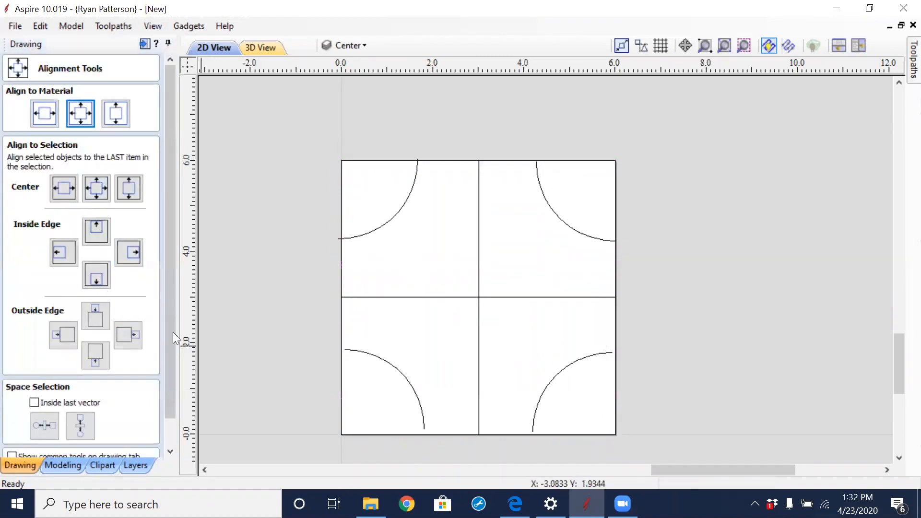
Align the upper-left arc to the inside left and top edges of the border rectangle
{"action": "scroll", "coordinate": [173, 374], "scroll_direction": "down", "scroll_amount": 1}
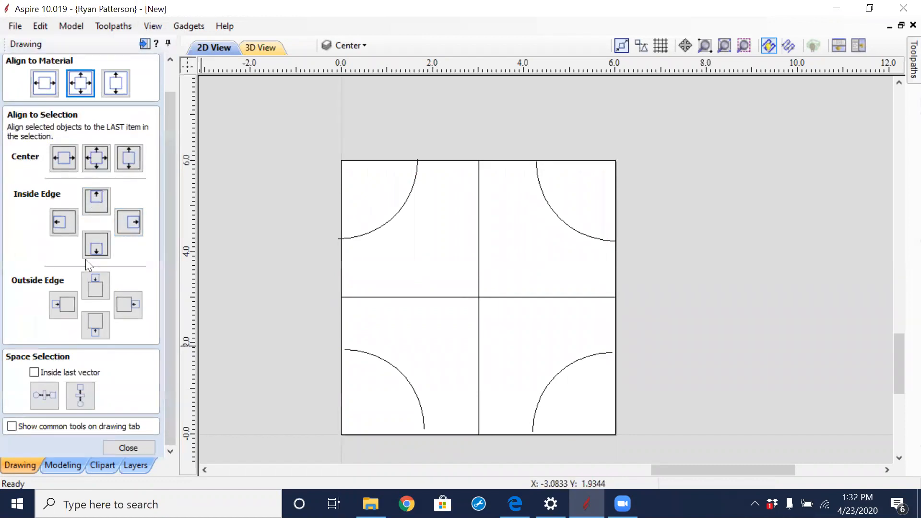
{"action": "left_click", "coordinate": [408, 202]}
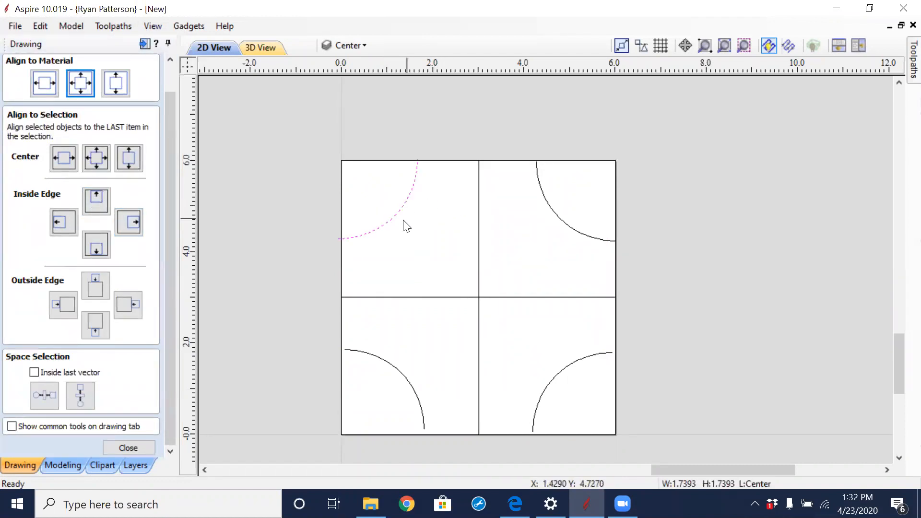
{"action": "left_click_drag", "start_coordinate": [366, 196], "coordinate": [330, 196]}
{"action": "left_click", "coordinate": [59, 222]}
{"action": "left_click", "coordinate": [89, 199]}
Align the upper-right arc to the inside right and top edges of the border rectangle
{"action": "left_click_drag", "start_coordinate": [580, 194], "coordinate": [545, 233]}
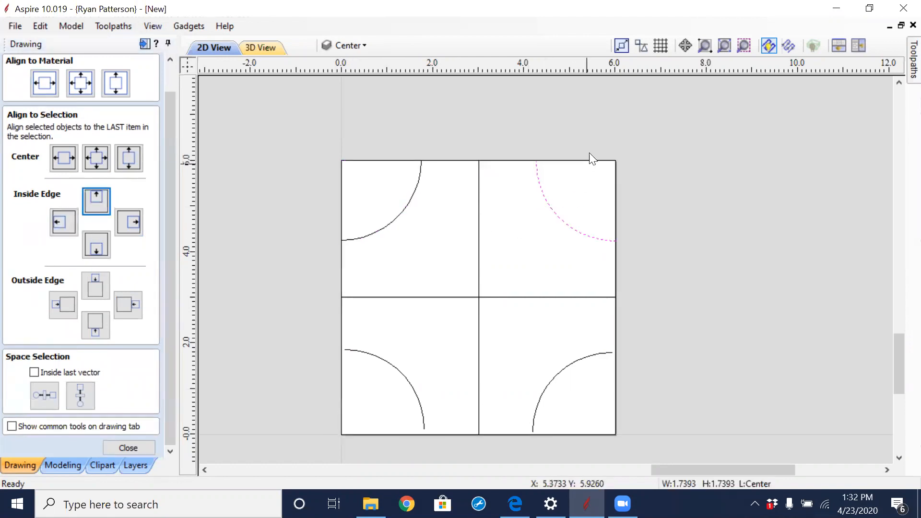
{"action": "left_click_drag", "start_coordinate": [571, 185], "coordinate": [569, 186], "text": "shift"}
{"action": "left_click", "coordinate": [126, 229]}
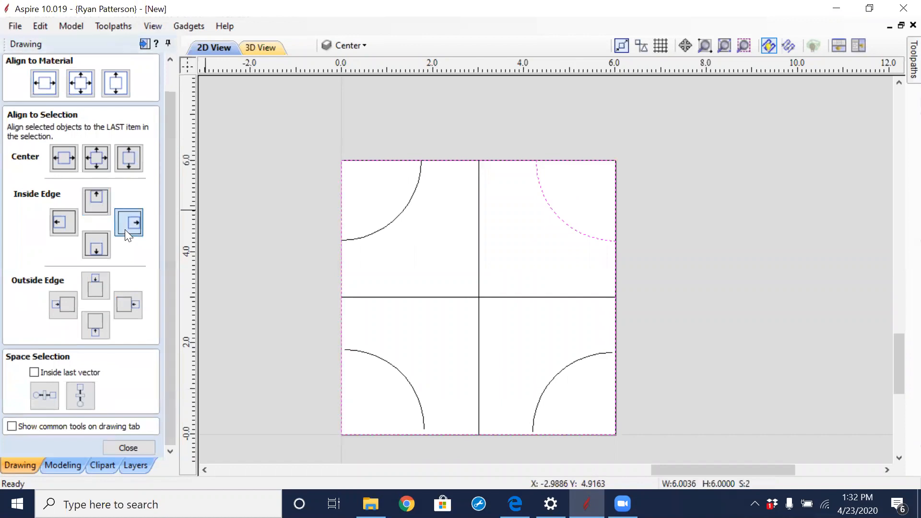
{"action": "left_click", "coordinate": [100, 204]}
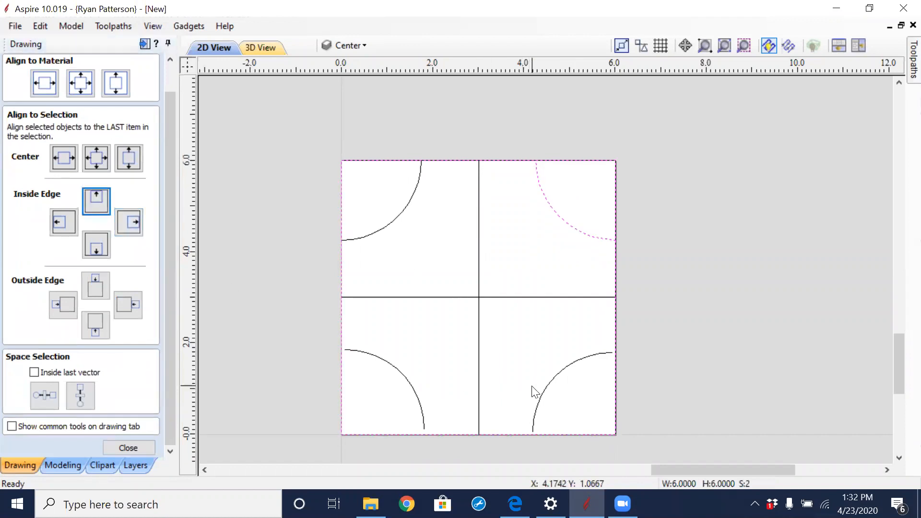
Align the lower-right arc to the inside right and bottom edges of the border rectangle
{"action": "left_click", "coordinate": [551, 389]}
{"action": "left_click_drag", "start_coordinate": [578, 384], "coordinate": [524, 374]}
{"action": "left_click_drag", "start_coordinate": [647, 317], "coordinate": [582, 329], "text": "shift"}
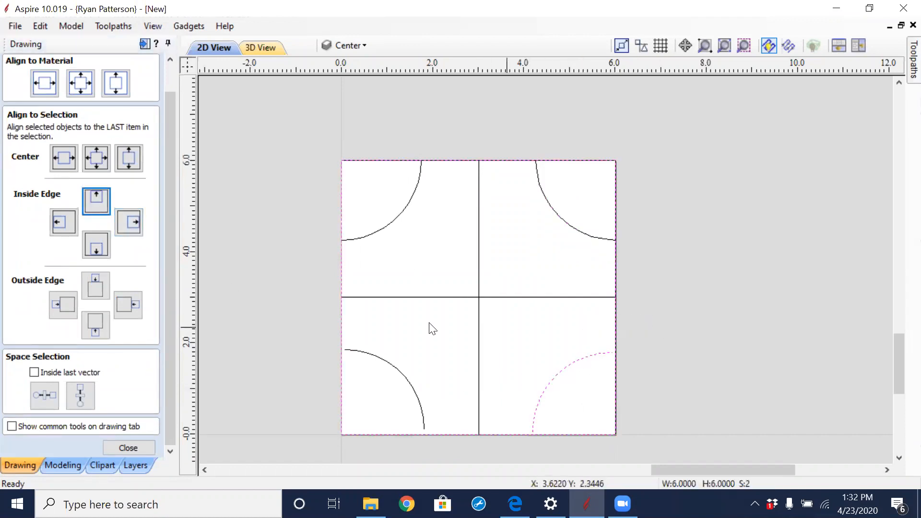
{"action": "left_click", "coordinate": [133, 227]}
{"action": "left_click", "coordinate": [99, 248]}
Align the lower-left arc to the inside left and bottom edges of the border rectangle and clear the selection
{"action": "left_click", "coordinate": [411, 348]}
{"action": "left_click_drag", "start_coordinate": [368, 386], "coordinate": [282, 401]}
{"action": "left_click", "coordinate": [60, 219]}
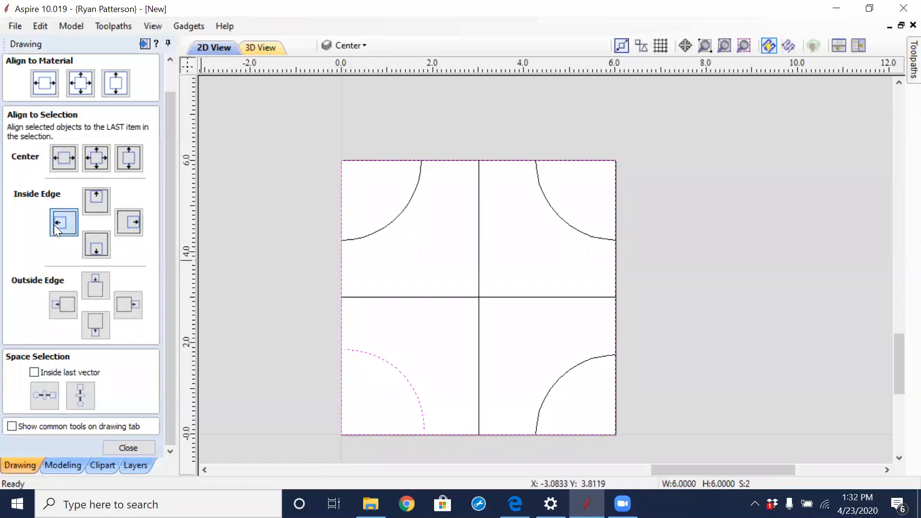
{"action": "left_click", "coordinate": [92, 241]}
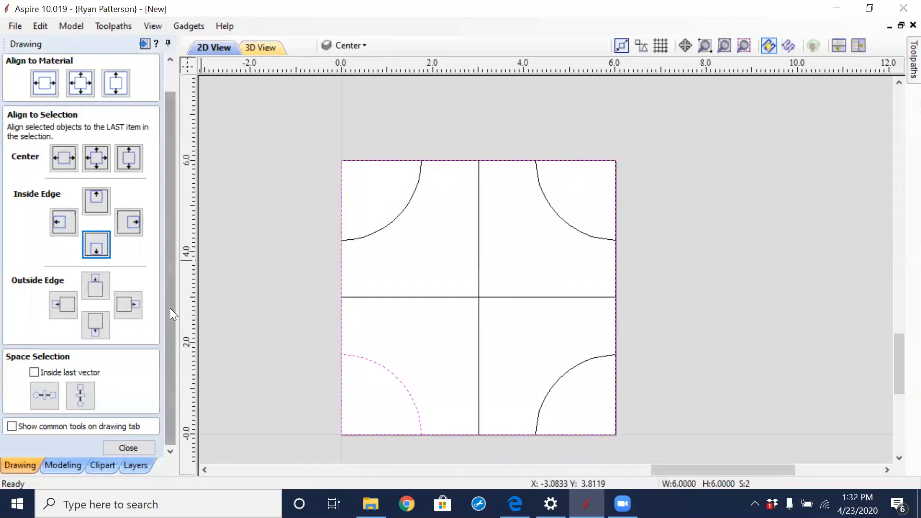
{"action": "left_click", "coordinate": [139, 448]}
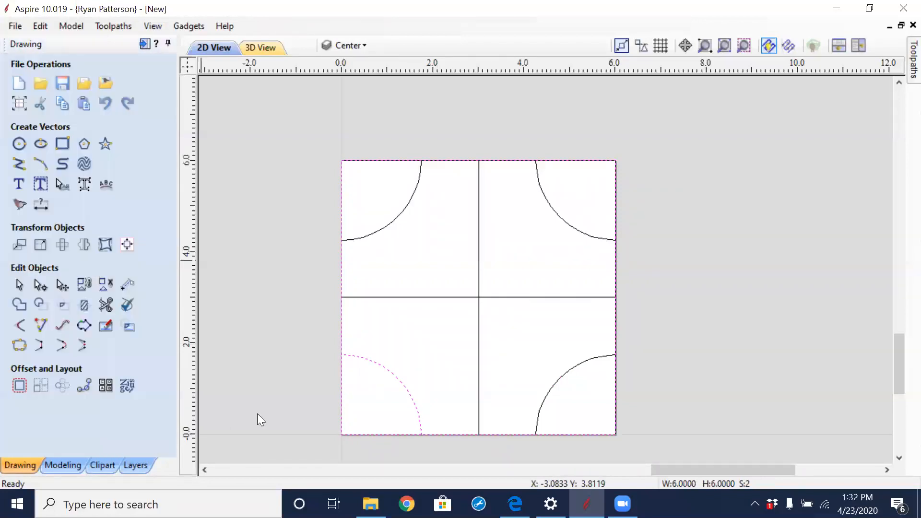
{"action": "left_click", "coordinate": [422, 285]}
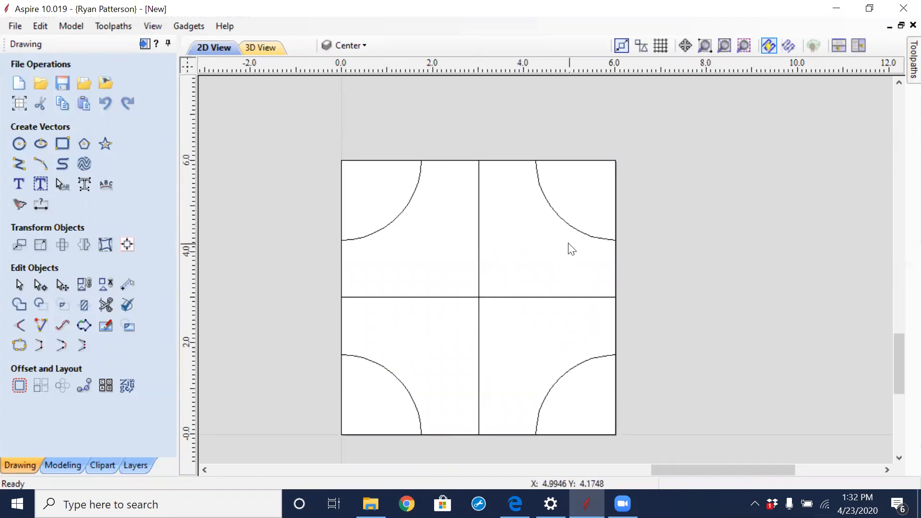
Array copy the four corner arcs into 4 rows and 4 columns with a 0.0 gap in X and Y
{"action": "left_click", "coordinate": [556, 217]}
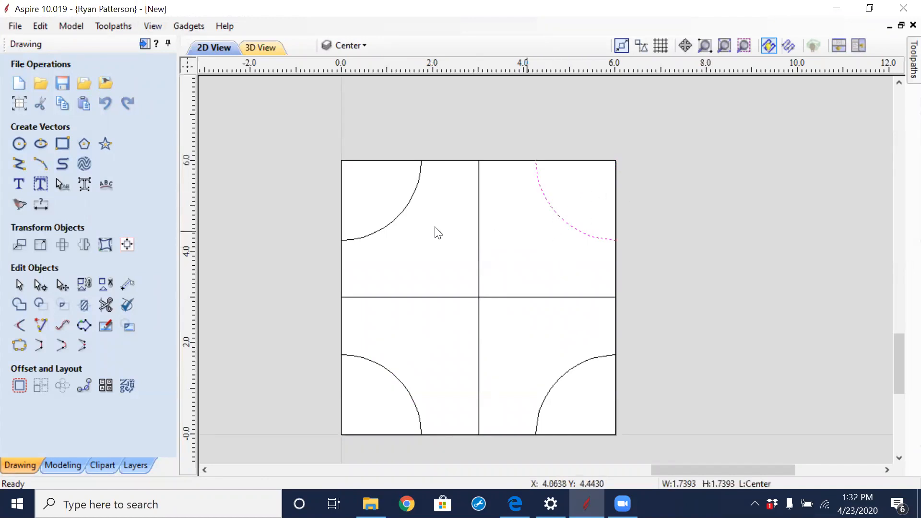
{"action": "left_click", "coordinate": [366, 237], "text": "shift"}
{"action": "left_click", "coordinate": [392, 388], "text": "shift"}
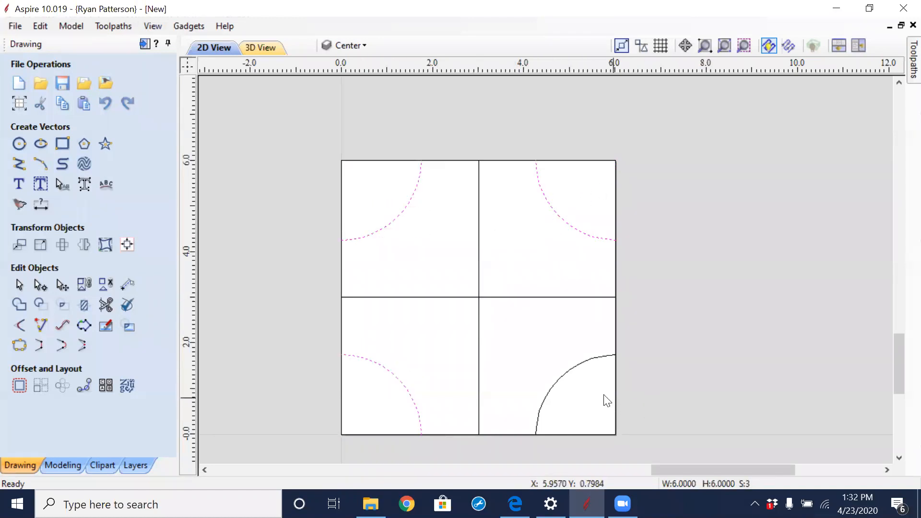
{"action": "left_click", "coordinate": [541, 394], "text": "shift"}
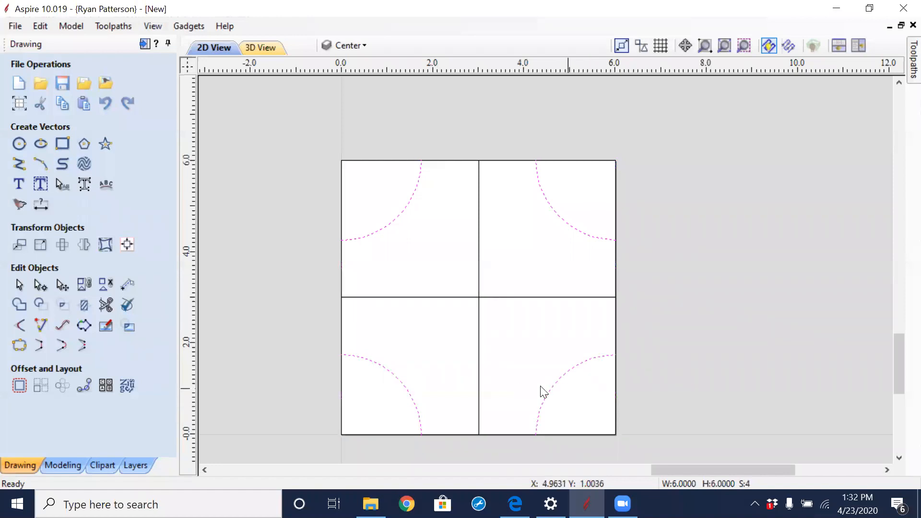
{"action": "left_click", "coordinate": [38, 388]}
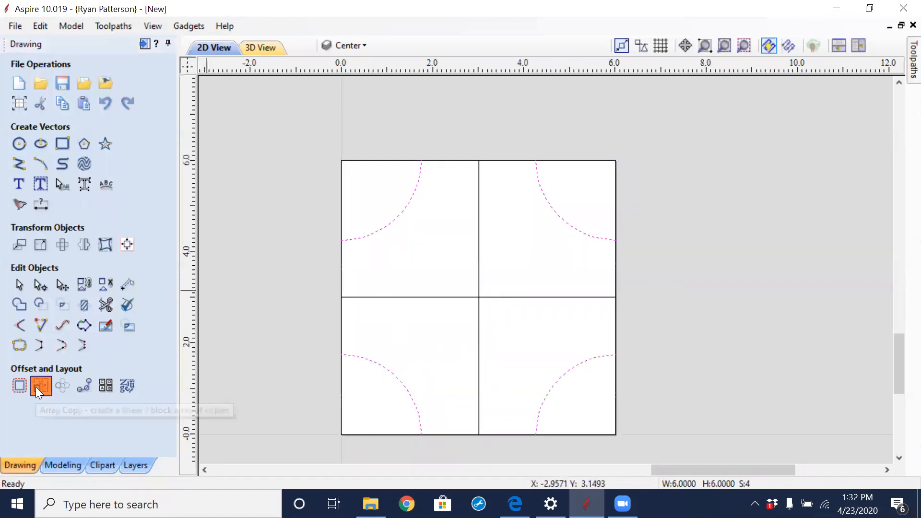
{"action": "double_click", "coordinate": [115, 153]}
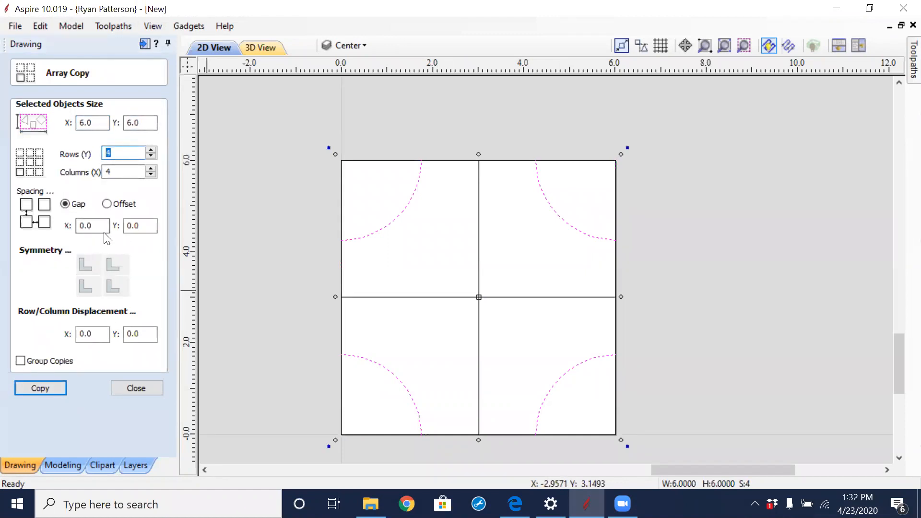
{"action": "left_click", "coordinate": [55, 387]}
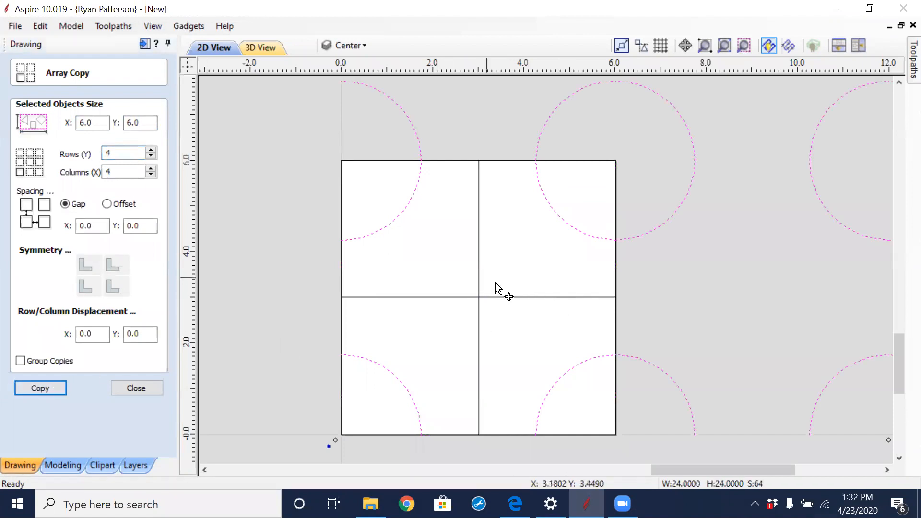
Inspect the arrayed pattern and the individual arcs that make up its circles
{"action": "scroll", "coordinate": [499, 288], "scroll_direction": "down", "scroll_amount": 5}
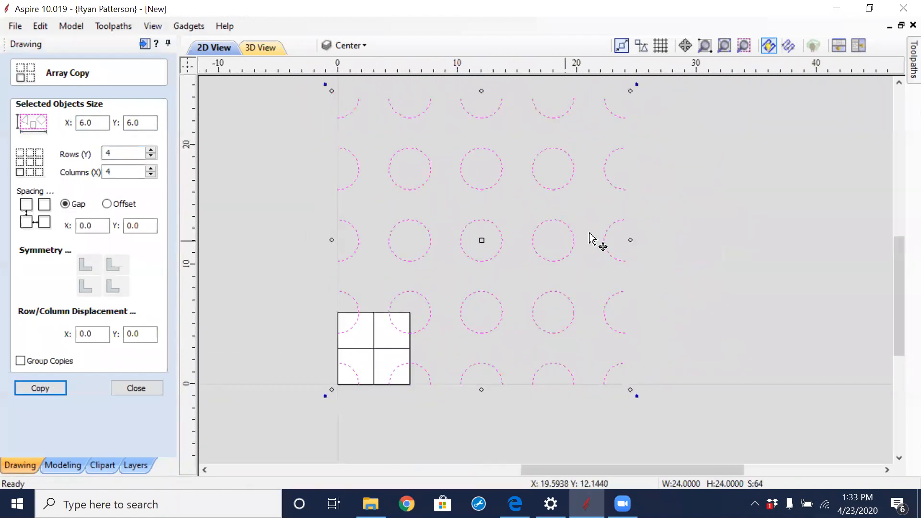
{"action": "scroll", "coordinate": [592, 238], "scroll_direction": "up", "scroll_amount": 6}
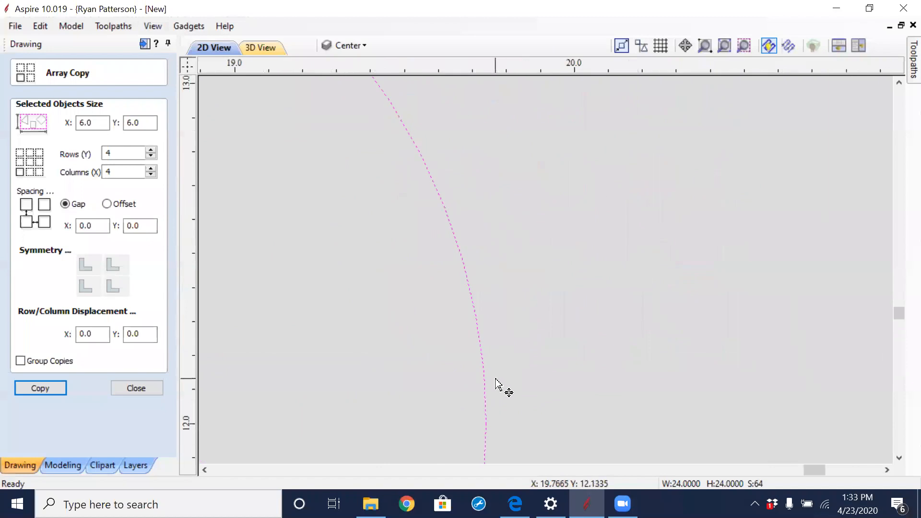
{"action": "scroll", "coordinate": [481, 305], "scroll_direction": "down", "scroll_amount": 3}
{"action": "left_click", "coordinate": [413, 329]}
{"action": "scroll", "coordinate": [412, 302], "scroll_direction": "down", "scroll_amount": 3}
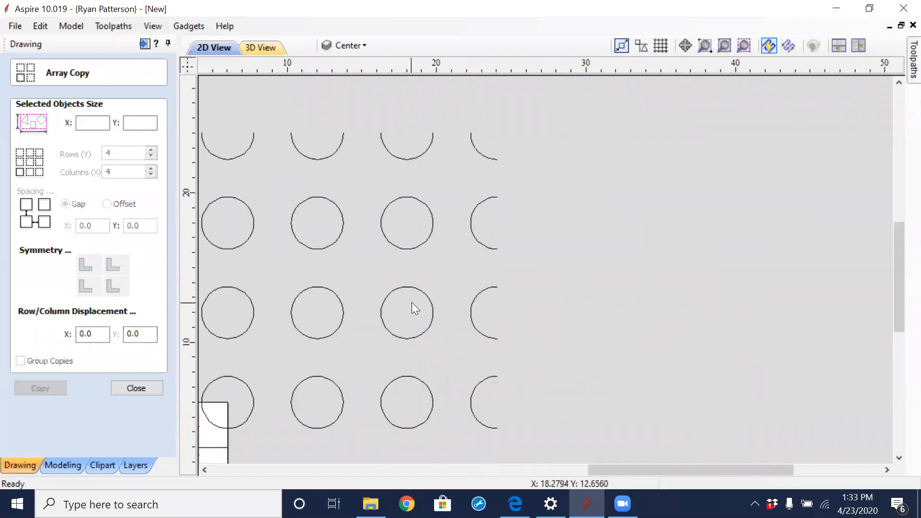
{"action": "left_click", "coordinate": [403, 248]}
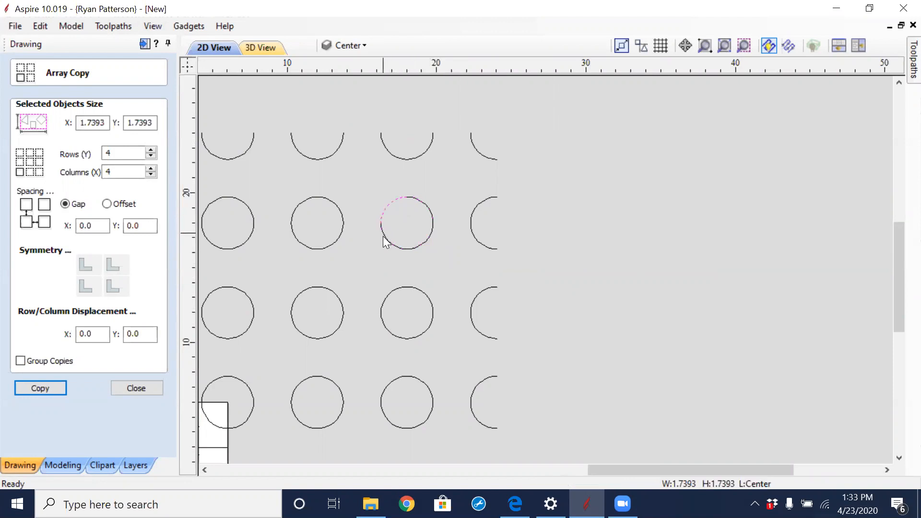
{"action": "scroll", "coordinate": [341, 343], "scroll_direction": "down", "scroll_amount": 4}
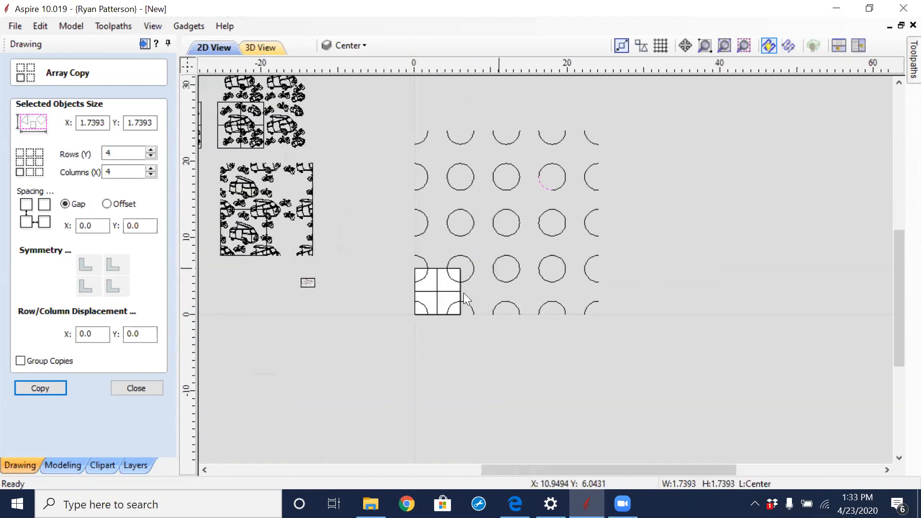
{"action": "left_click", "coordinate": [524, 353]}
{"action": "left_click_drag", "start_coordinate": [631, 102], "coordinate": [379, 387]}
{"action": "left_click", "coordinate": [451, 362]}
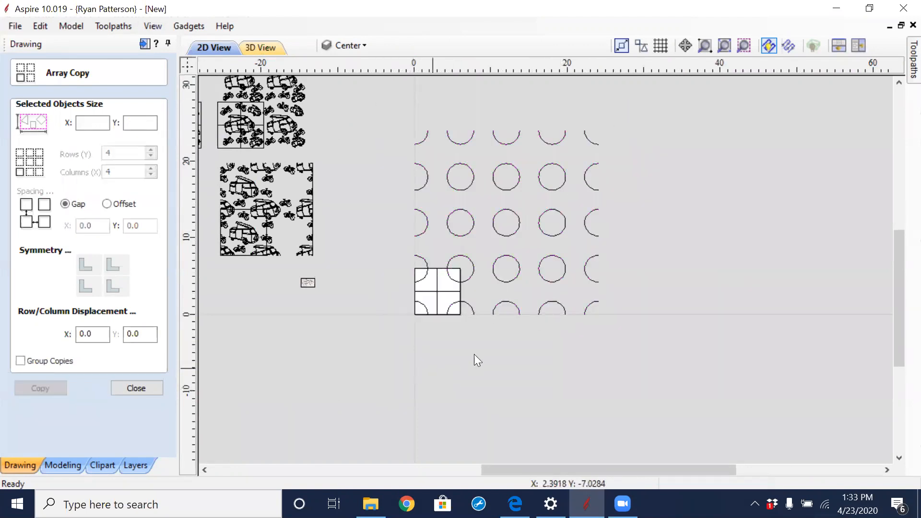
Select all open vectors in the drawing and join them with a tolerance of .001 inches
{"action": "right_click", "coordinate": [498, 355]}
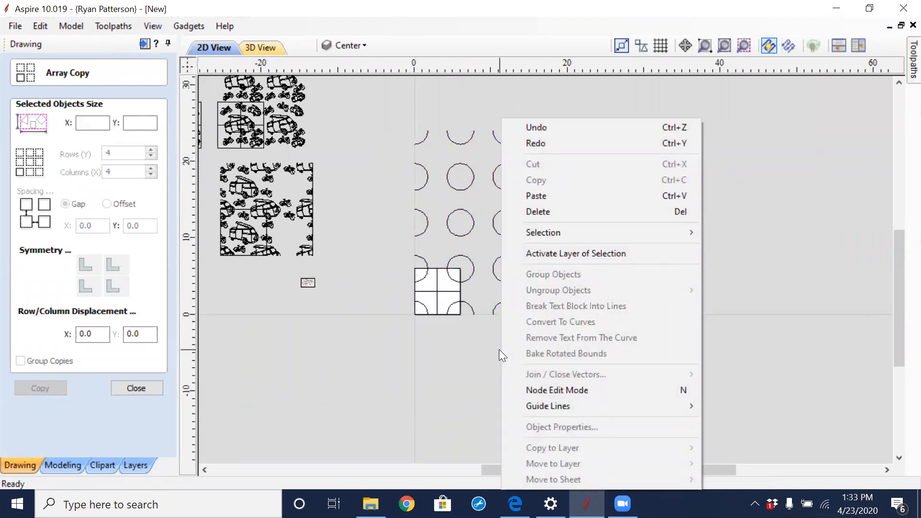
{"action": "mouse_move", "coordinate": [566, 232]}
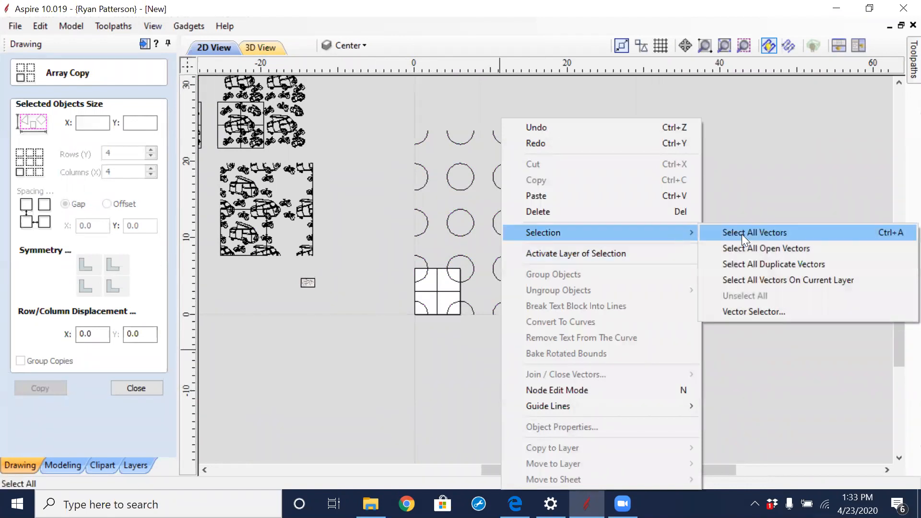
{"action": "left_click", "coordinate": [783, 246]}
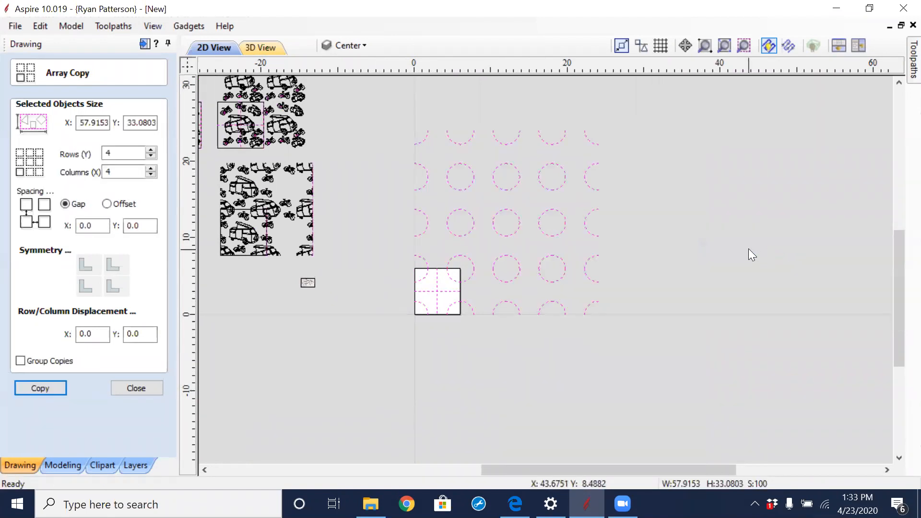
{"action": "left_click", "coordinate": [146, 388]}
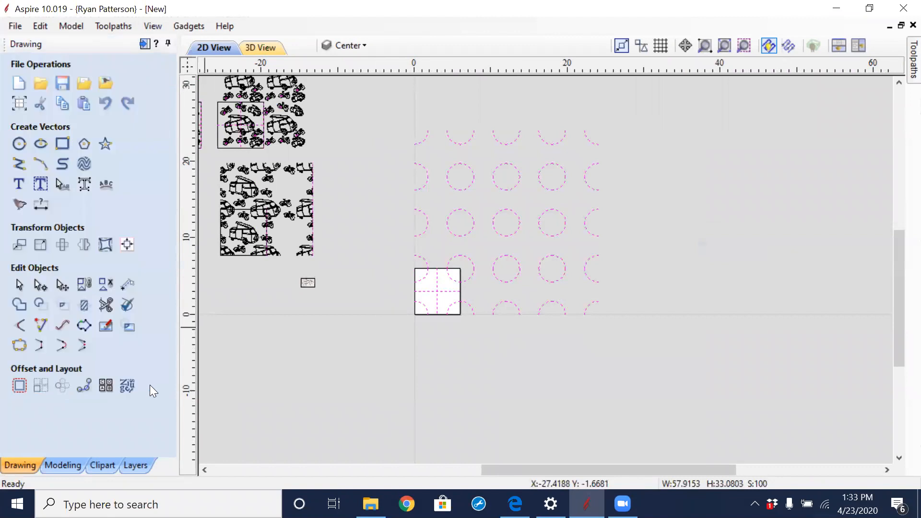
{"action": "type", "text": "j"}
{"action": "type", "text": ".00"}
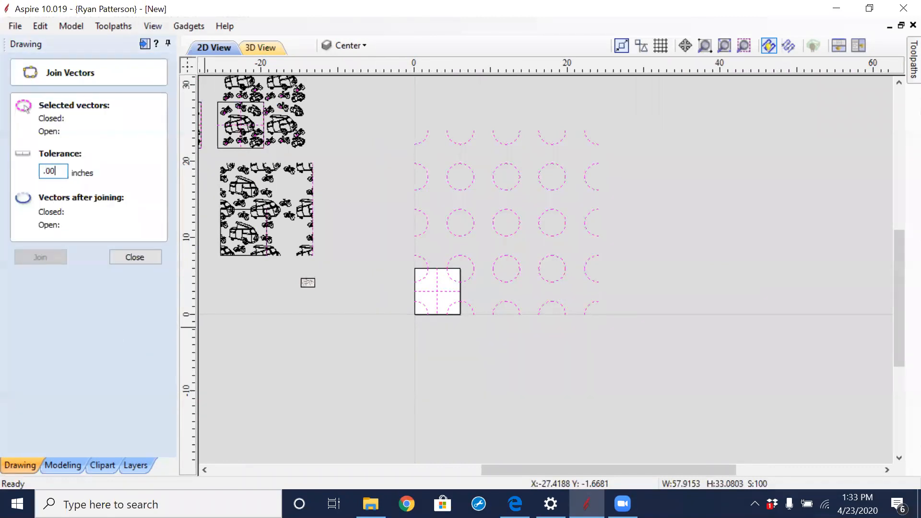
{"action": "type", "text": "1"}
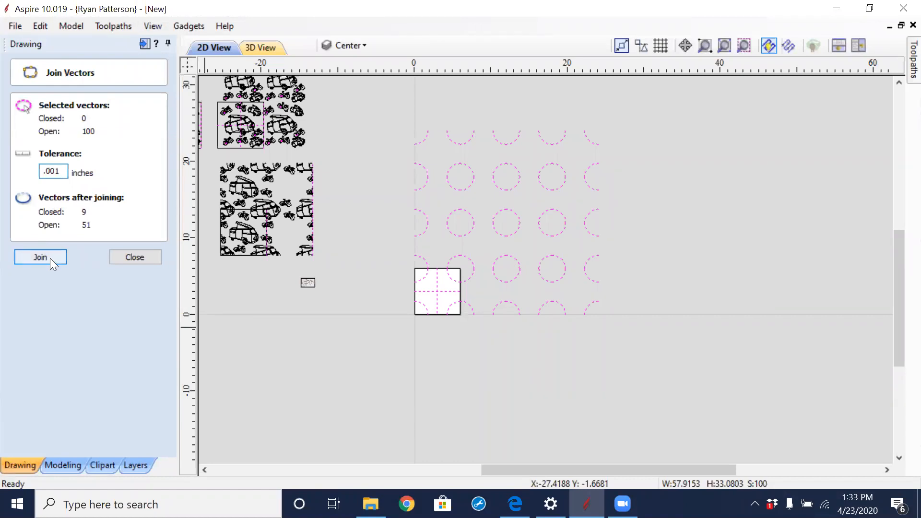
{"action": "left_click", "coordinate": [50, 258]}
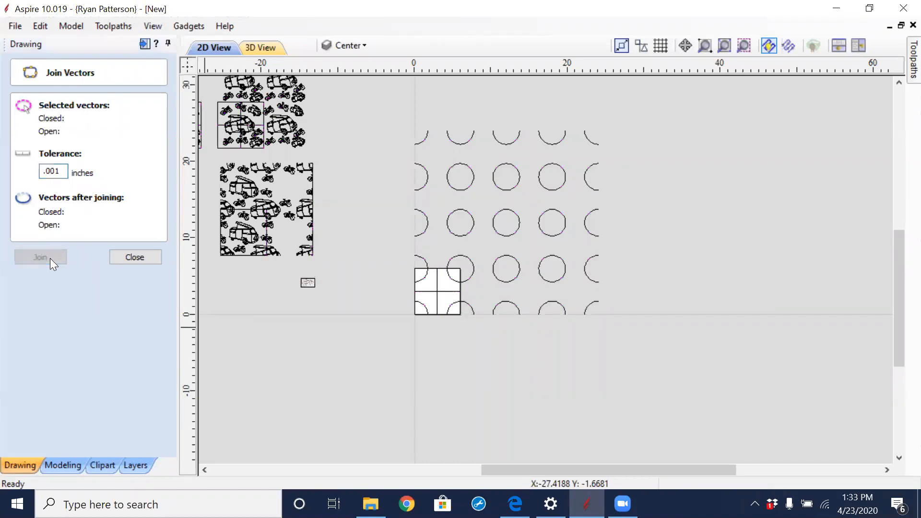
{"action": "left_click", "coordinate": [128, 257]}
Check the joined full circles inside the pattern and the half circles along its upper edge by selecting them
{"action": "left_click", "coordinate": [454, 231]}
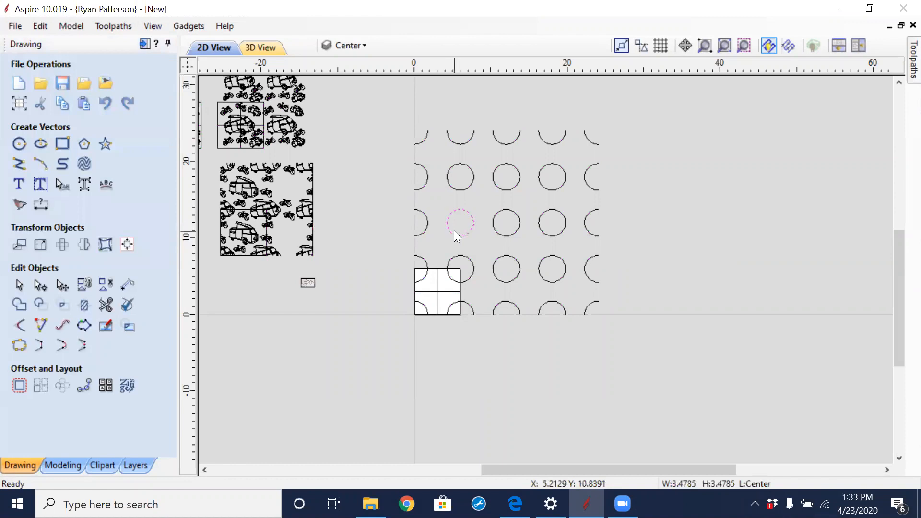
{"action": "left_click", "coordinate": [561, 185]}
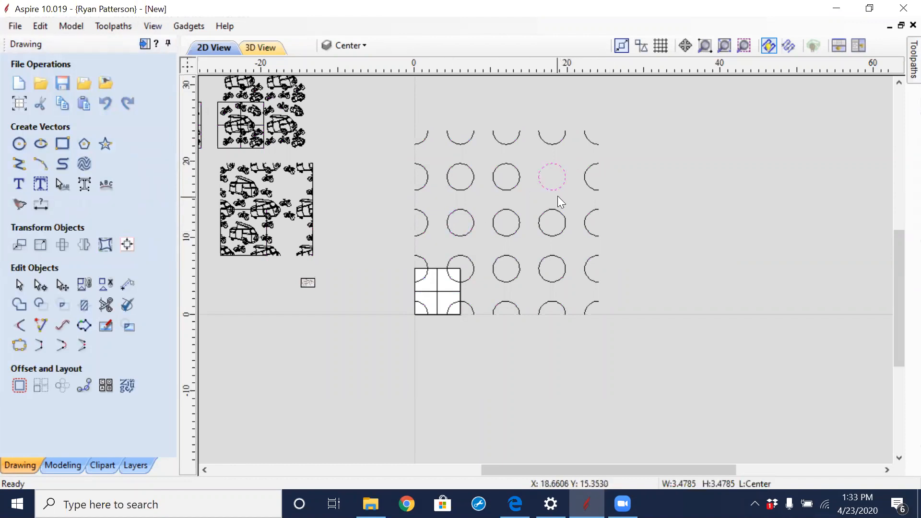
{"action": "left_click", "coordinate": [554, 143]}
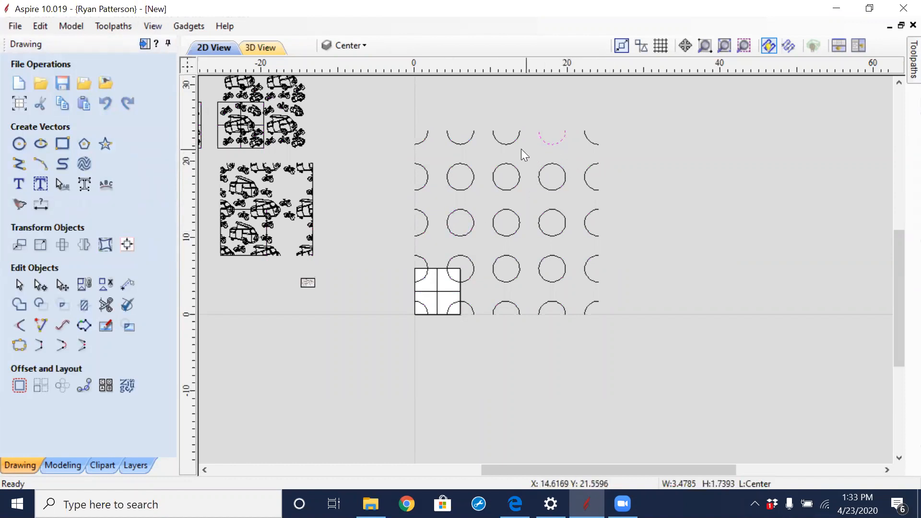
{"action": "left_click", "coordinate": [507, 143]}
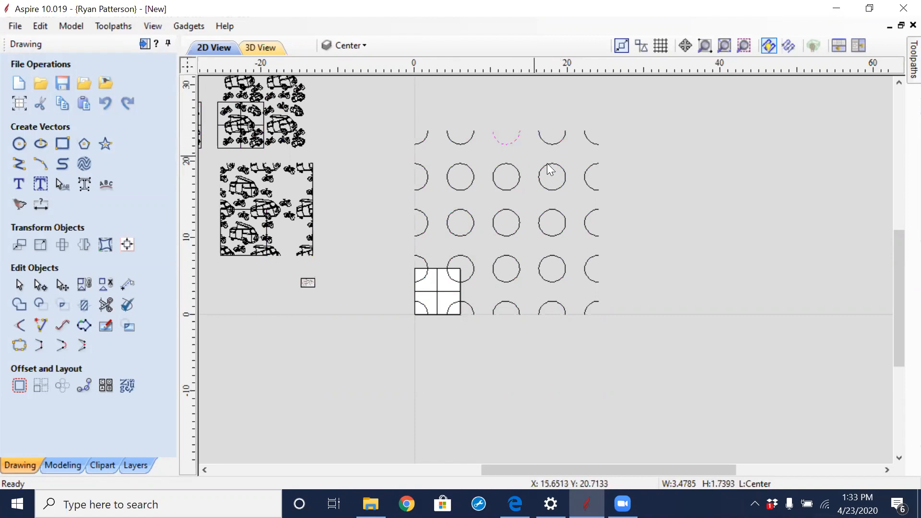
{"action": "left_click", "coordinate": [467, 281]}
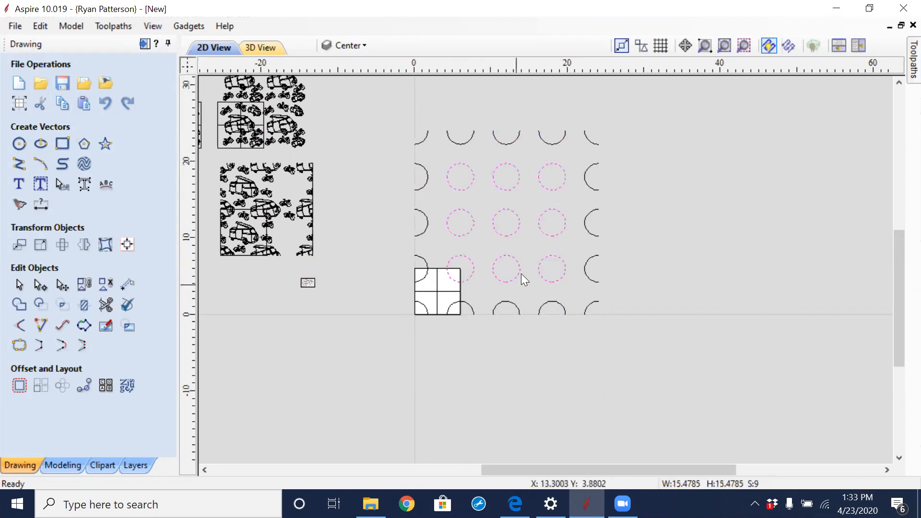
{"action": "left_click", "coordinate": [688, 215]}
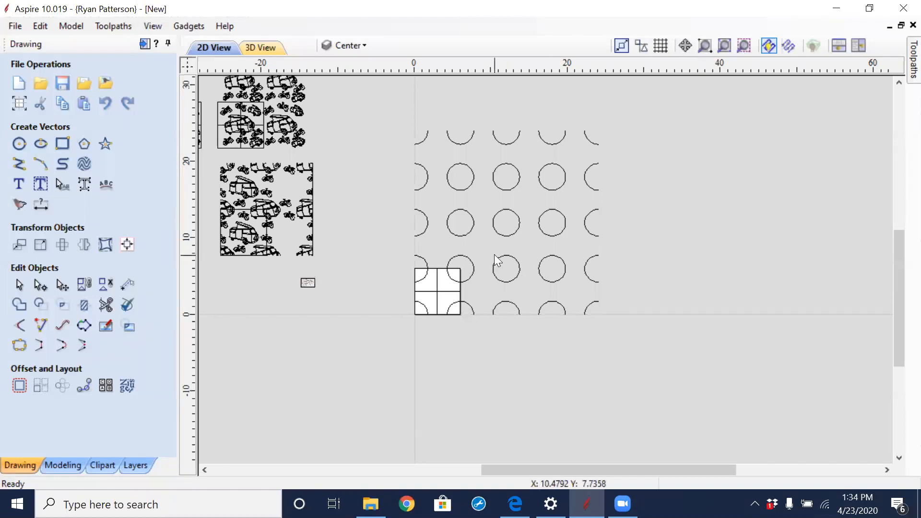
Delete all the vectors, including the circle pattern and the earlier van tiles beside it
{"action": "scroll", "coordinate": [494, 256], "scroll_direction": "down", "scroll_amount": 1}
{"action": "middle_click_drag", "start_coordinate": [378, 228], "coordinate": [462, 326]}
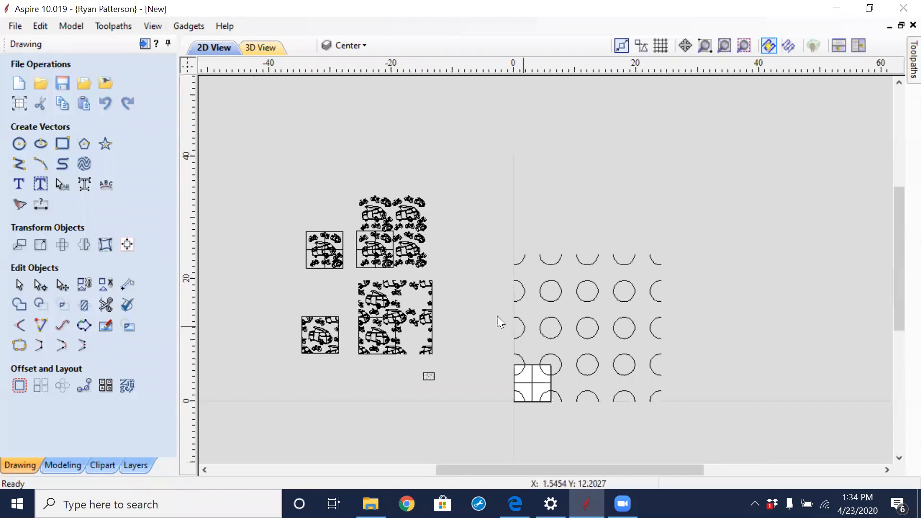
{"action": "left_click_drag", "start_coordinate": [553, 347], "coordinate": [755, 437]}
{"action": "key", "text": "Delete"}
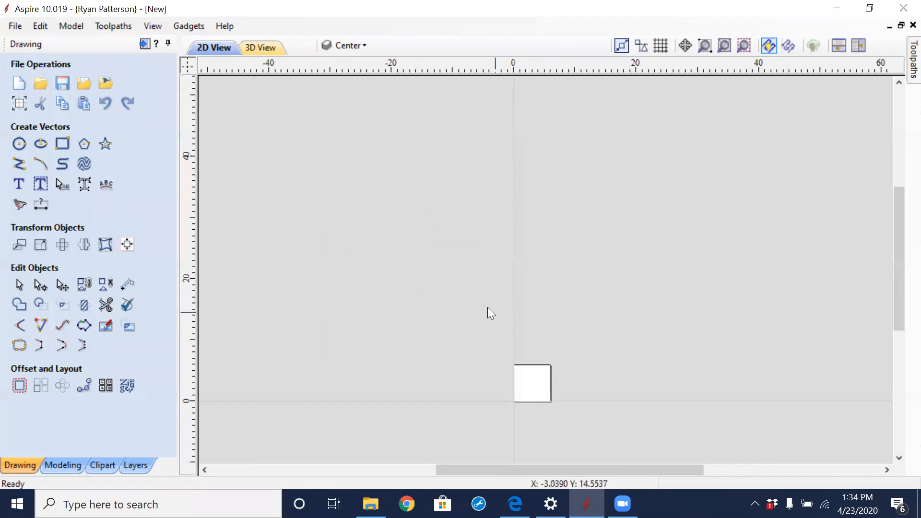
Open the Animals folder in the clipart library with the empty job area in view
{"action": "middle_click_drag", "start_coordinate": [462, 391], "coordinate": [314, 302]}
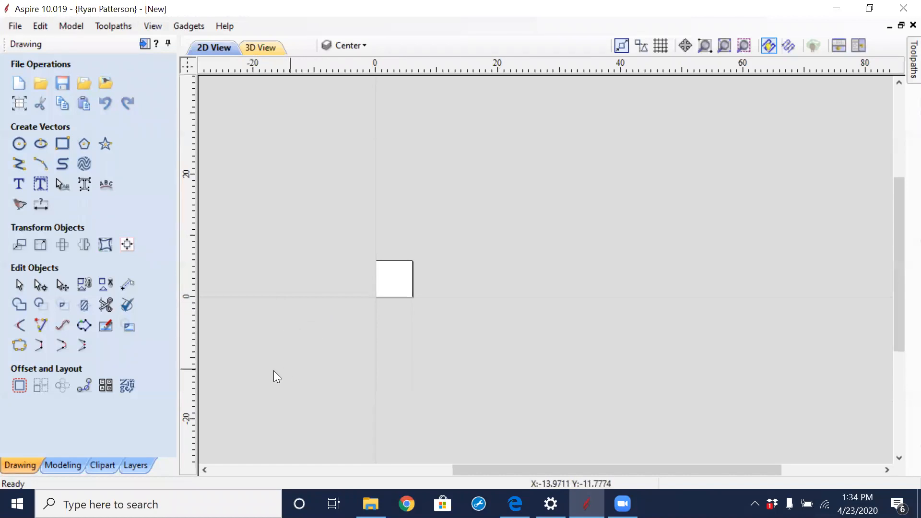
{"action": "left_click", "coordinate": [70, 466]}
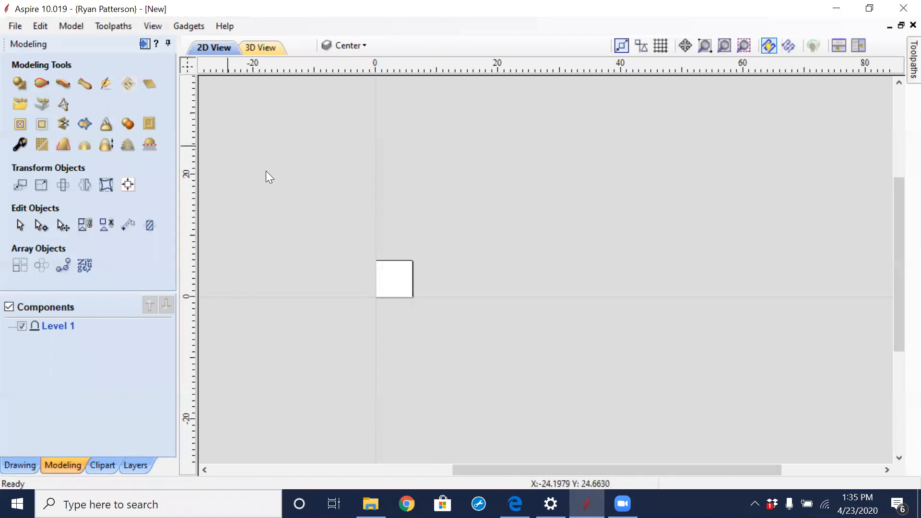
{"action": "scroll", "coordinate": [387, 280], "scroll_direction": "up", "scroll_amount": 8}
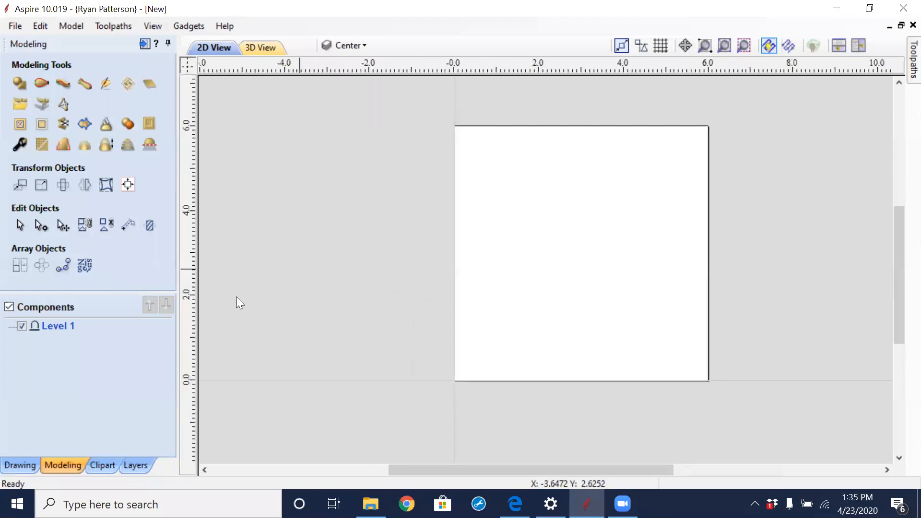
{"action": "scroll", "coordinate": [261, 326], "scroll_direction": "down", "scroll_amount": 3}
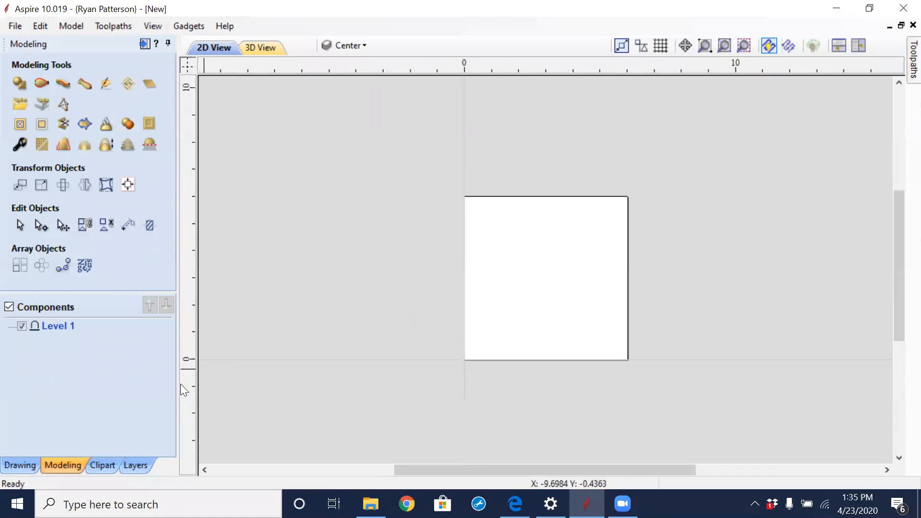
{"action": "left_click", "coordinate": [99, 467]}
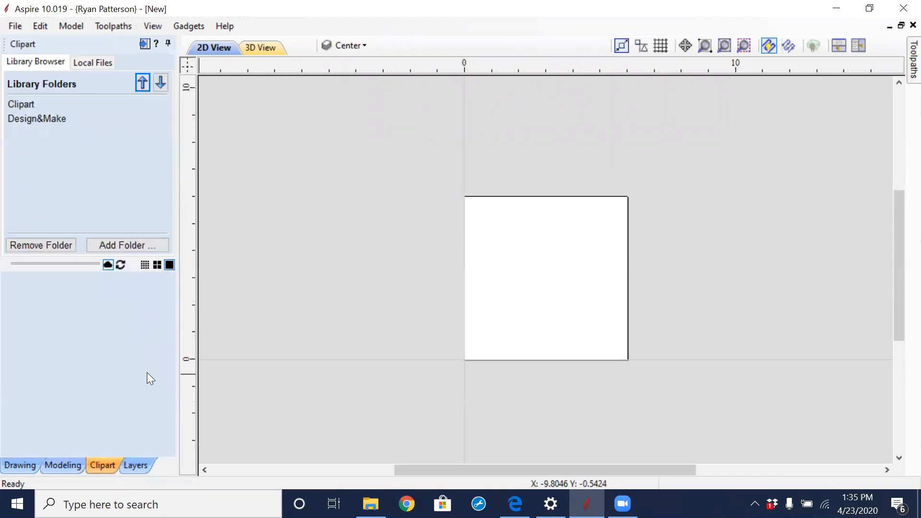
{"action": "left_click", "coordinate": [16, 107]}
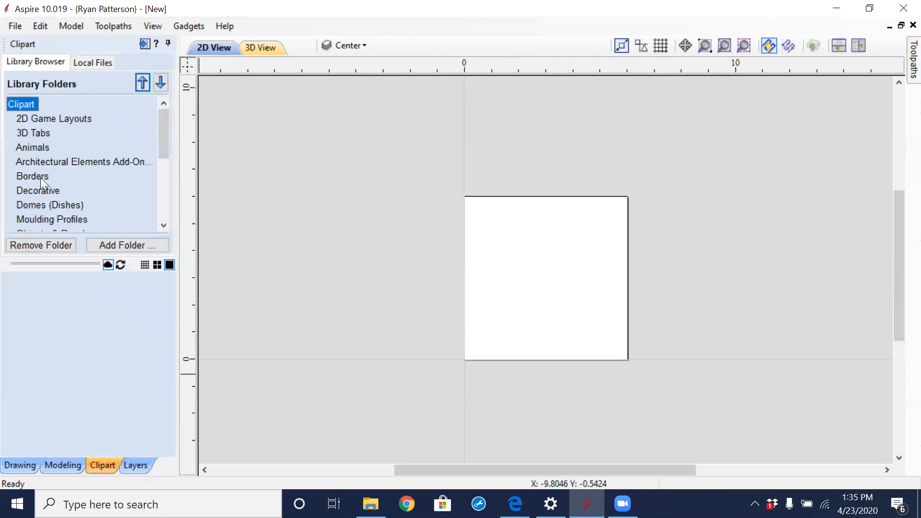
{"action": "left_click", "coordinate": [45, 150]}
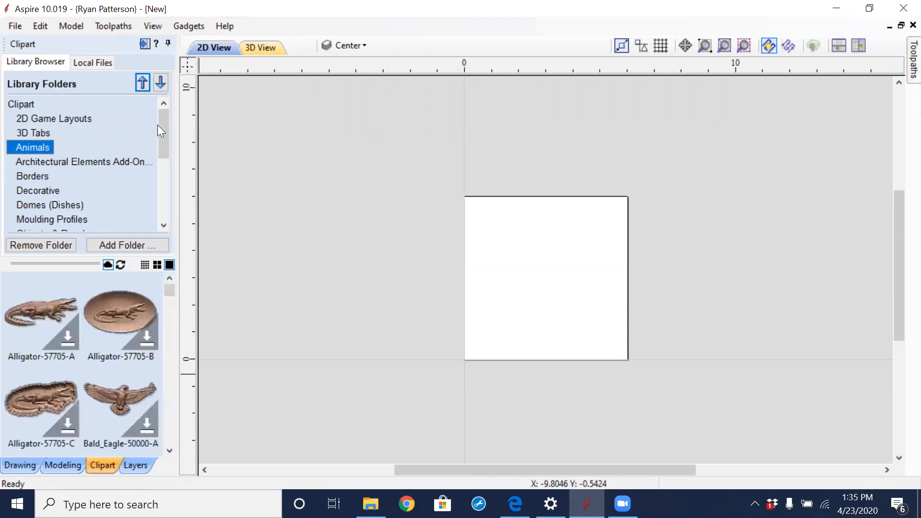
Find the Dog Head Cartoon 2-X clipart and place it inside the blank job area
{"action": "scroll", "coordinate": [164, 132], "scroll_direction": "down", "scroll_amount": 1}
{"action": "scroll", "coordinate": [165, 125], "scroll_direction": "up", "scroll_amount": 1}
{"action": "left_click_drag", "start_coordinate": [172, 293], "coordinate": [178, 332]}
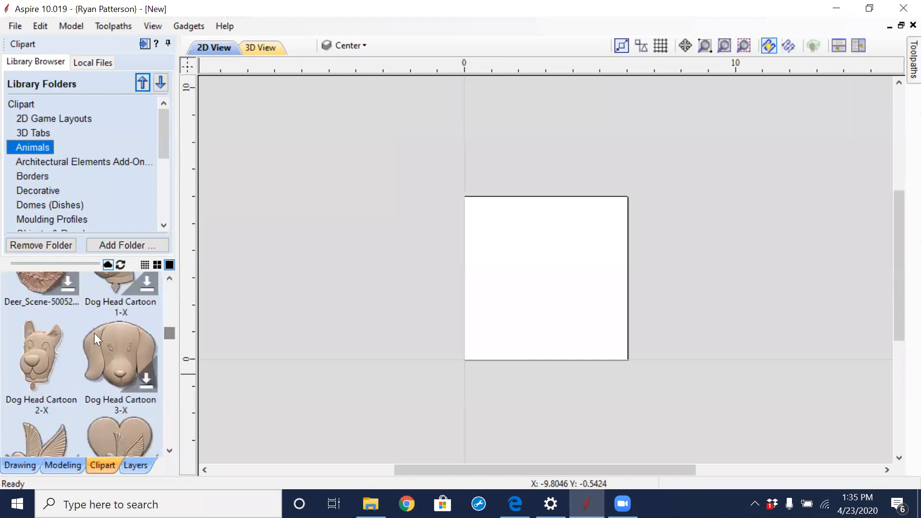
{"action": "left_click", "coordinate": [58, 360]}
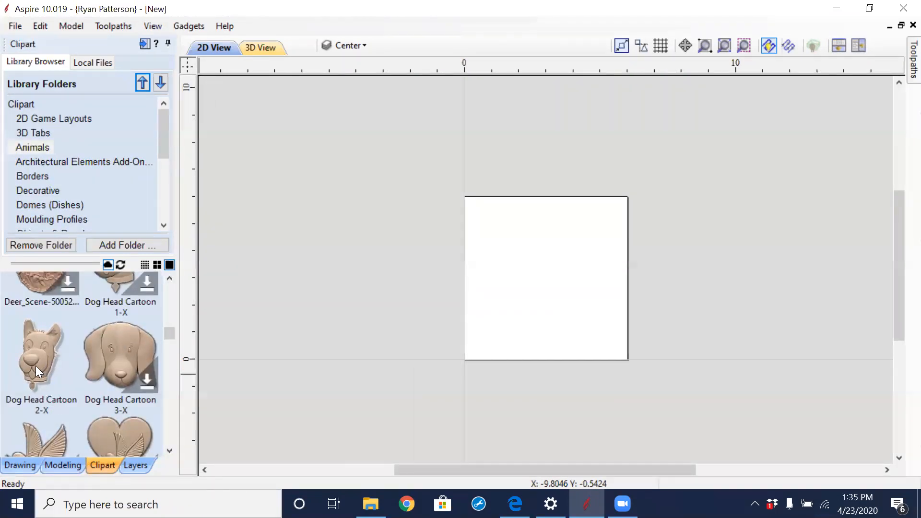
{"action": "mouse_move", "coordinate": [32, 365]}
{"action": "left_mouse_down"}
{"action": "mouse_move", "coordinate": [390, 305]}
{"action": "mouse_move", "coordinate": [510, 318]}
{"action": "mouse_move", "coordinate": [515, 356]}
{"action": "left_mouse_up"}
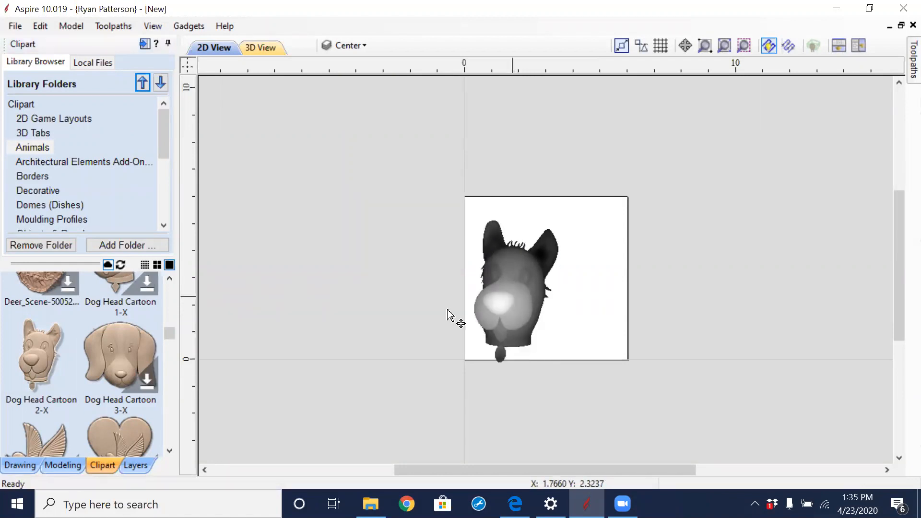
Inspect the placed dog head in 3D, return to the 2D view and look through the other clipart folders
{"action": "left_click", "coordinate": [265, 50]}
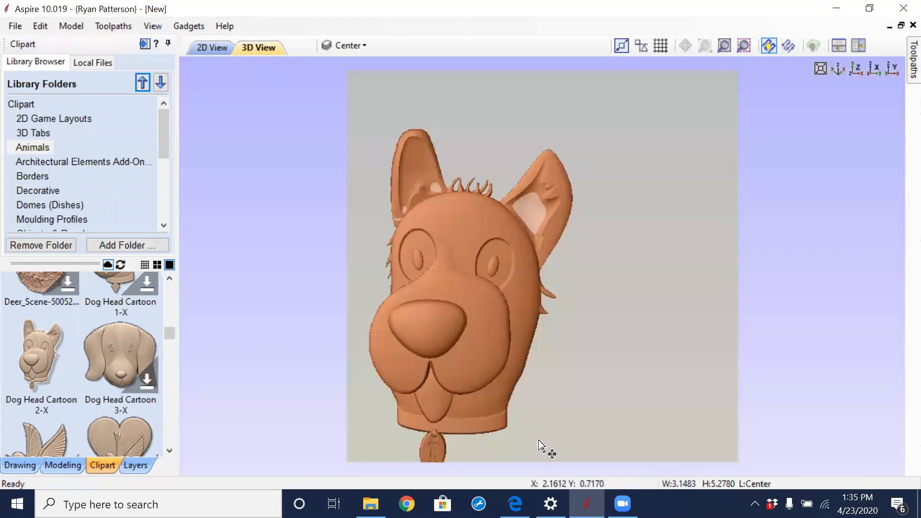
{"action": "left_click_drag", "start_coordinate": [538, 343], "coordinate": [537, 277]}
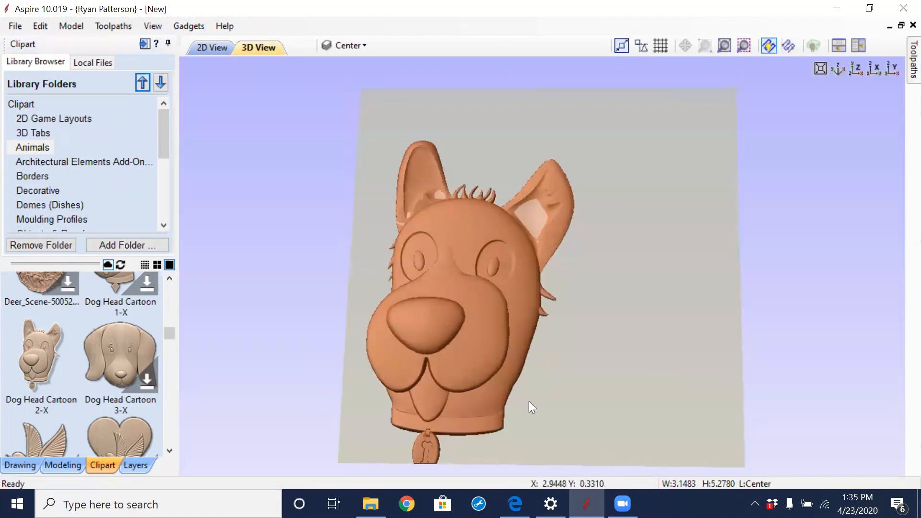
{"action": "left_click", "coordinate": [210, 48]}
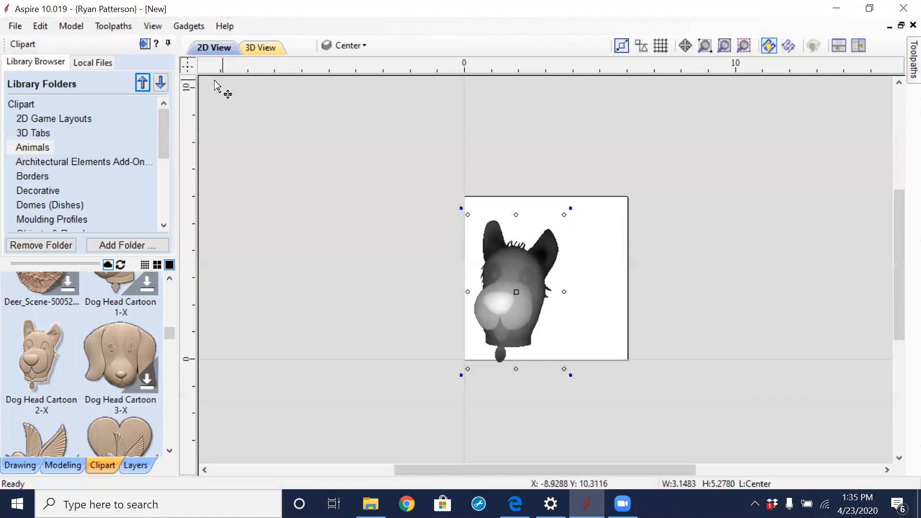
{"action": "scroll", "coordinate": [170, 162], "scroll_direction": "down", "scroll_amount": 3}
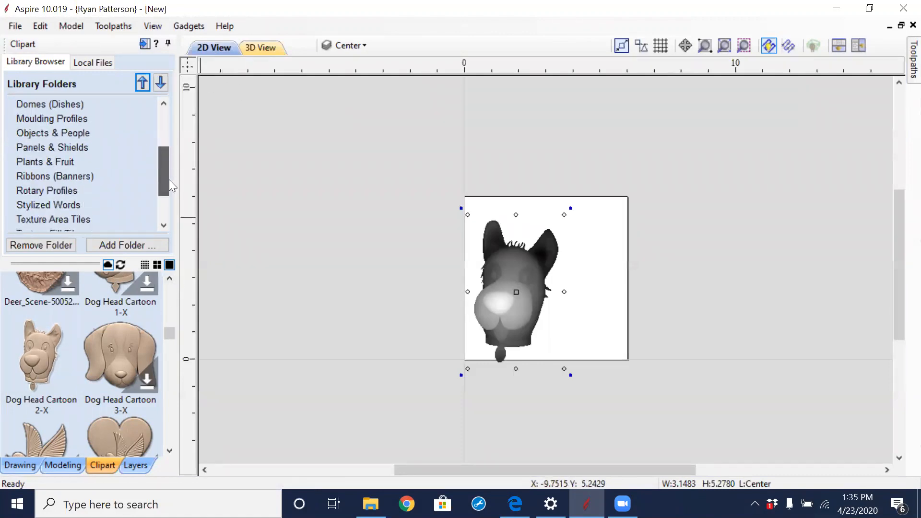
Resize the dog head to 3 inches high with X and Y linked and move it toward the job's lower-left corner
{"action": "left_click", "coordinate": [67, 465]}
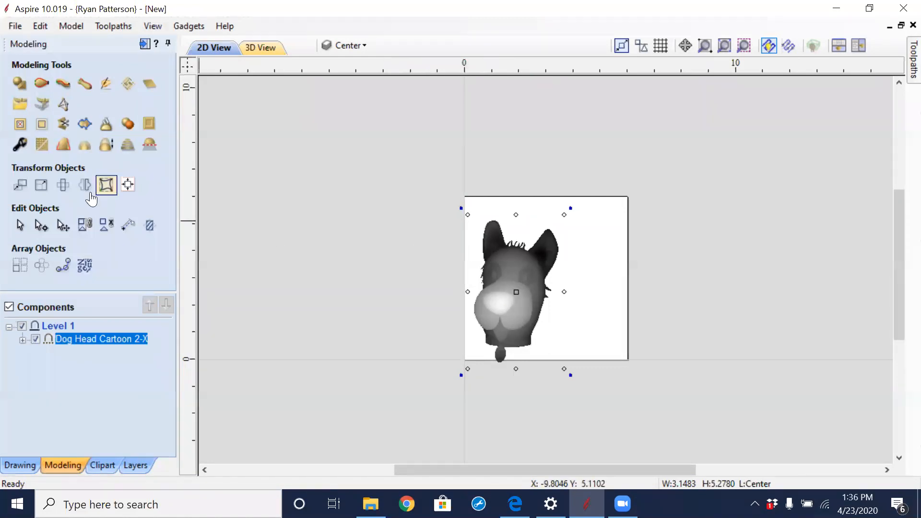
{"action": "left_click", "coordinate": [47, 185]}
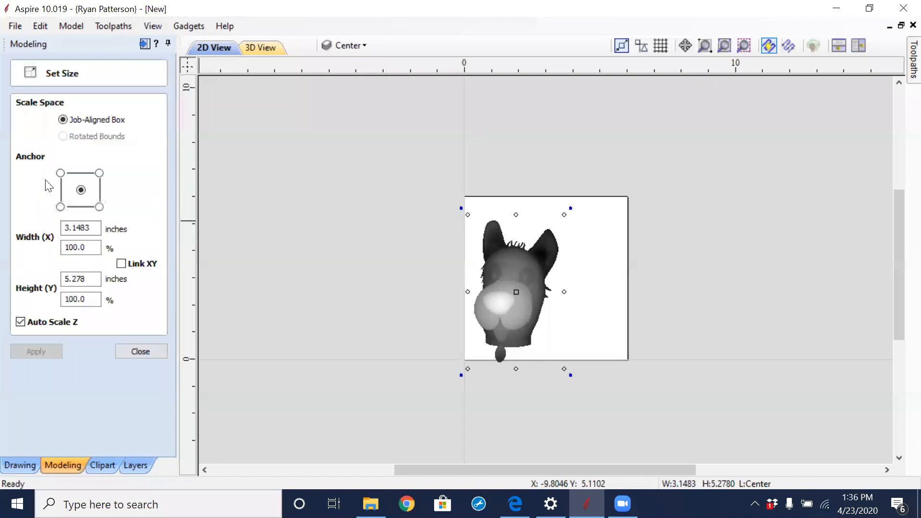
{"action": "left_click", "coordinate": [93, 227]}
{"action": "left_click_drag", "start_coordinate": [94, 276], "coordinate": [30, 292]}
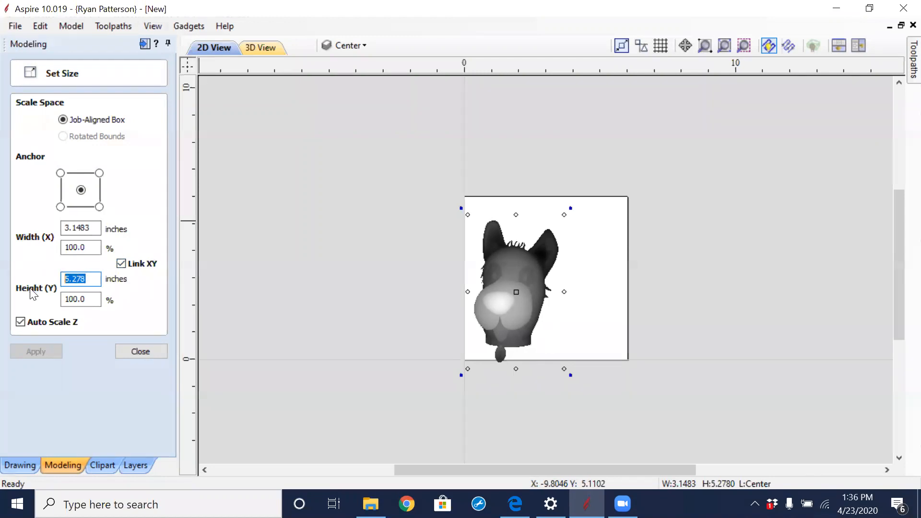
{"action": "type", "text": "3"}
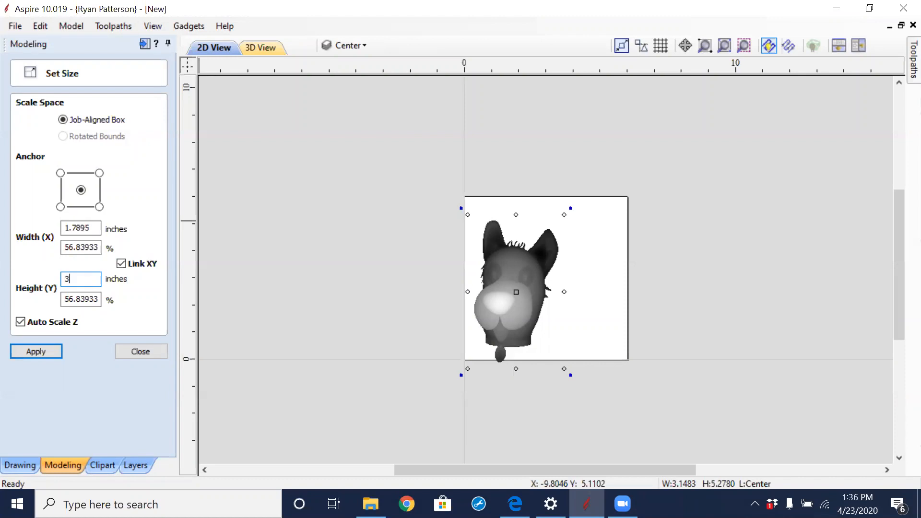
{"action": "left_click", "coordinate": [43, 351]}
{"action": "left_click_drag", "start_coordinate": [510, 285], "coordinate": [482, 335]}
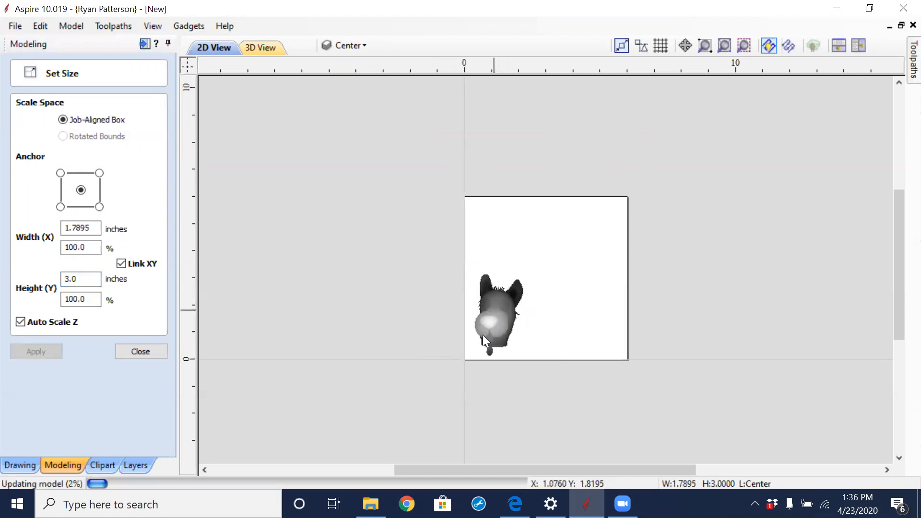
{"action": "left_click", "coordinate": [140, 352]}
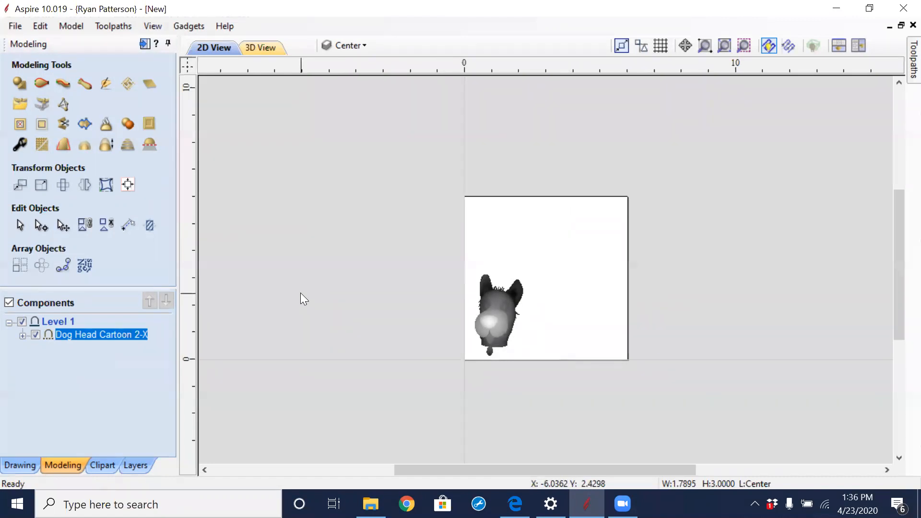
Change the job size to 24 inches wide, 24 inches high and .5 inches thick
{"action": "left_click", "coordinate": [22, 465]}
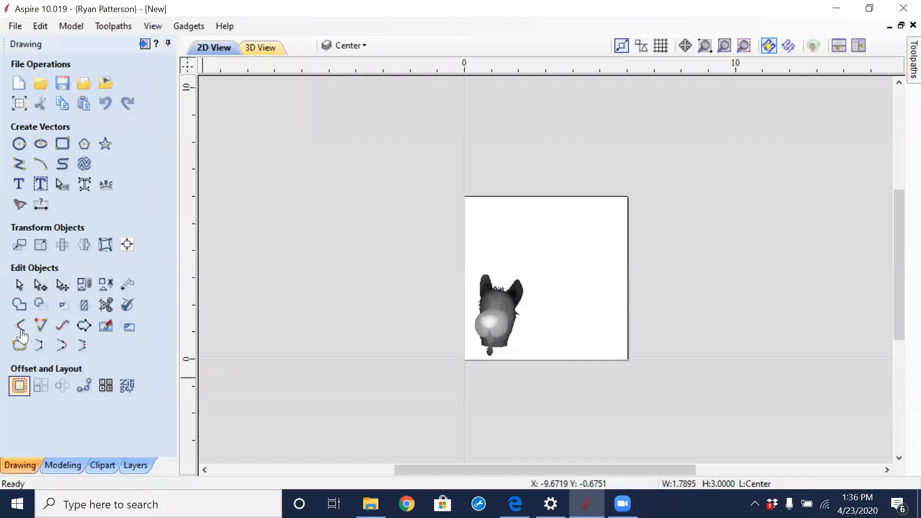
{"action": "left_click", "coordinate": [20, 103]}
{"action": "type", "text": "24"}
{"action": "key", "text": "Tab"}
{"action": "type", "text": "24"}
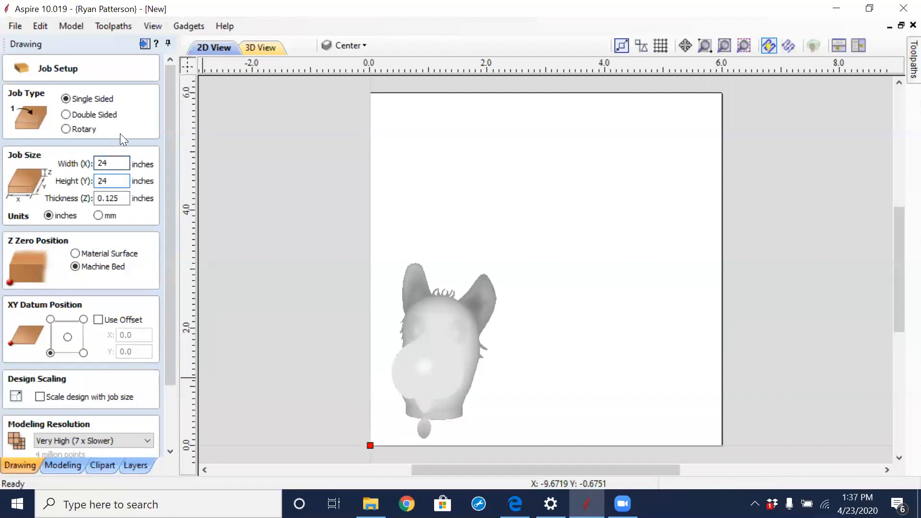
{"action": "left_click_drag", "start_coordinate": [121, 199], "coordinate": [92, 200]}
{"action": "type", "text": ".5"}
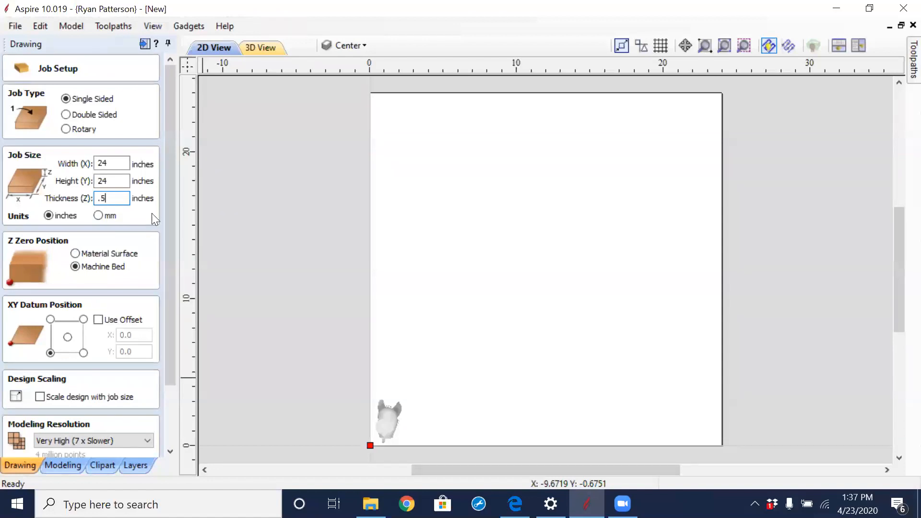
{"action": "left_click_drag", "start_coordinate": [175, 219], "coordinate": [172, 337]}
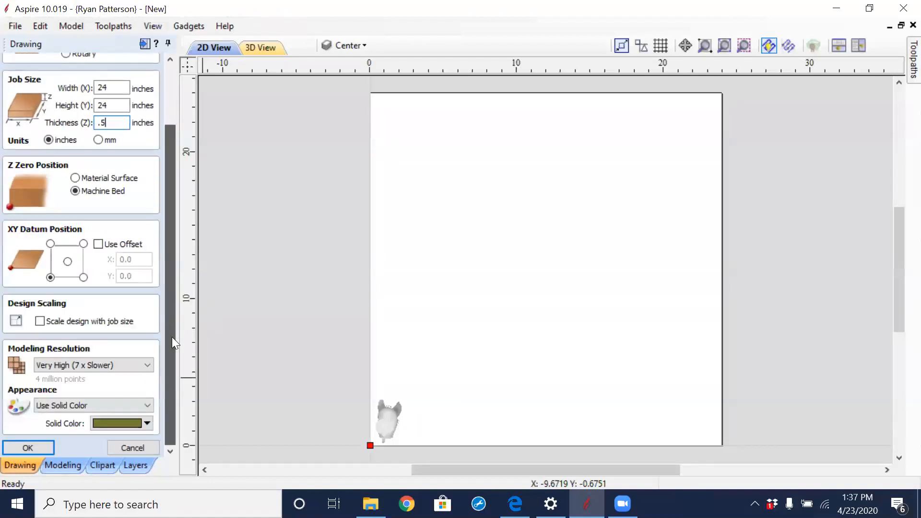
{"action": "left_click", "coordinate": [28, 447]}
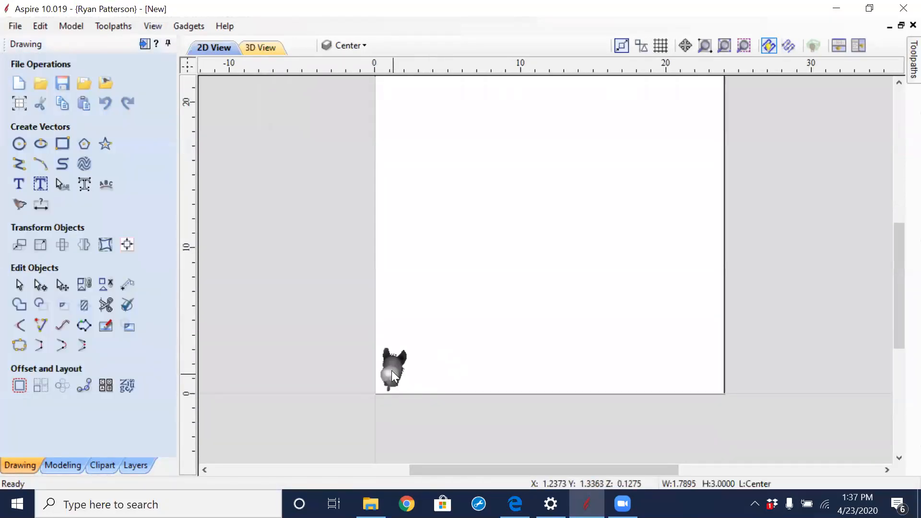
Arrange the 2D and 3D views side by side and look at the dog head up close in 3D
{"action": "left_click", "coordinate": [850, 46]}
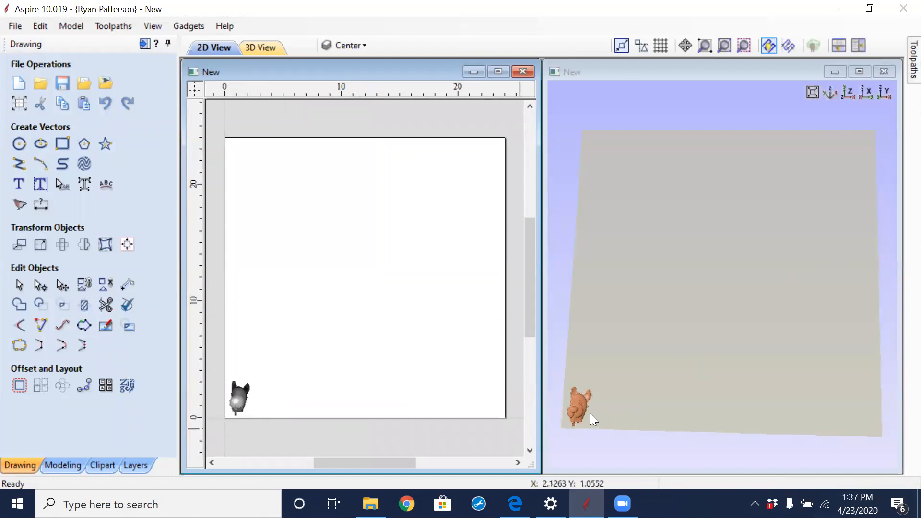
{"action": "scroll", "coordinate": [590, 414], "scroll_direction": "up", "scroll_amount": 3}
{"action": "left_click_drag", "start_coordinate": [660, 396], "coordinate": [655, 342]}
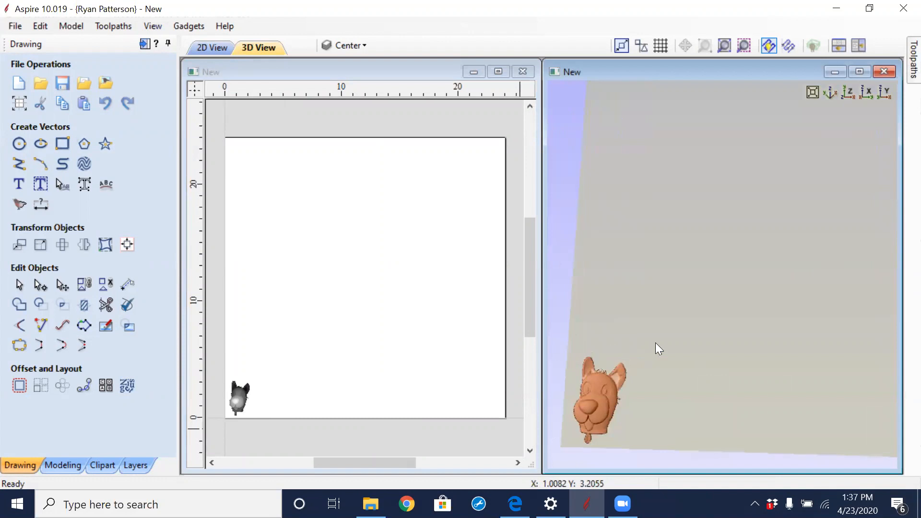
Create a texture area from the dog head at 0% spacing and shift, allowing the component to be baked
{"action": "left_click", "coordinate": [67, 467]}
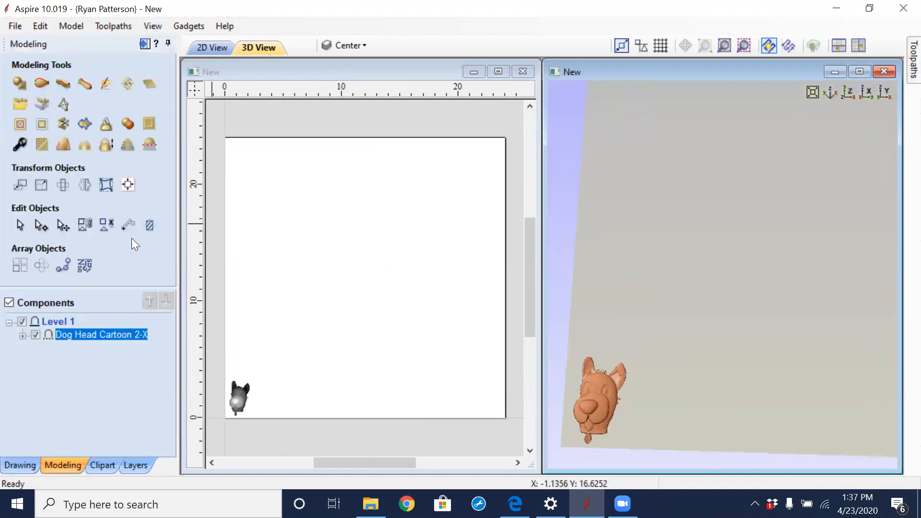
{"action": "left_click", "coordinate": [128, 85]}
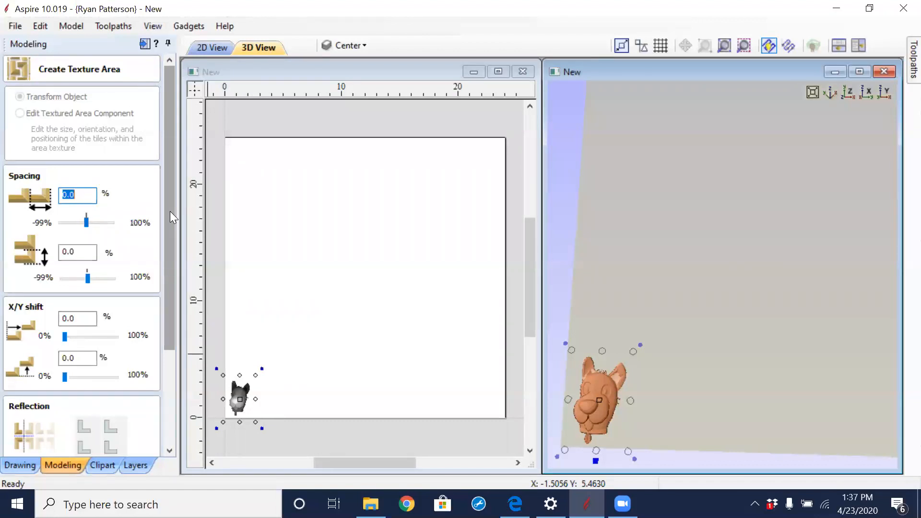
{"action": "scroll", "coordinate": [163, 259], "scroll_direction": "down", "scroll_amount": 3}
{"action": "left_click", "coordinate": [137, 412]}
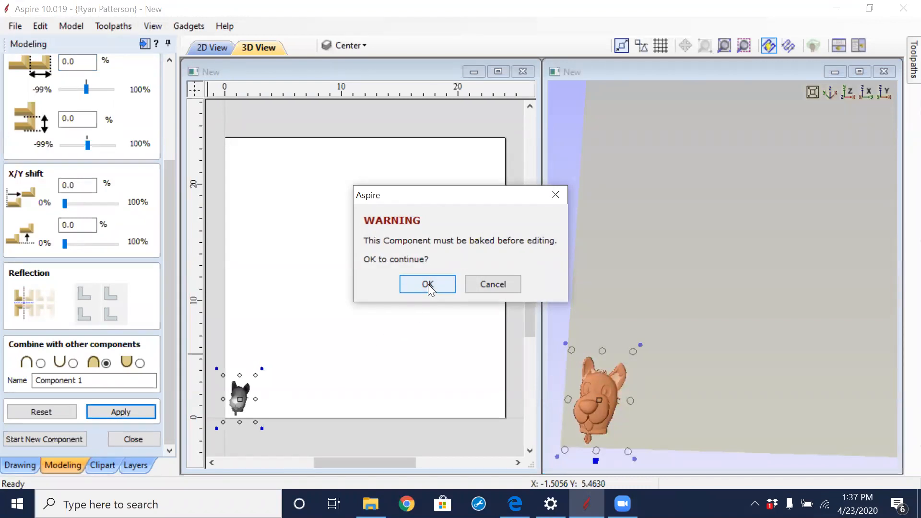
{"action": "left_click", "coordinate": [427, 284]}
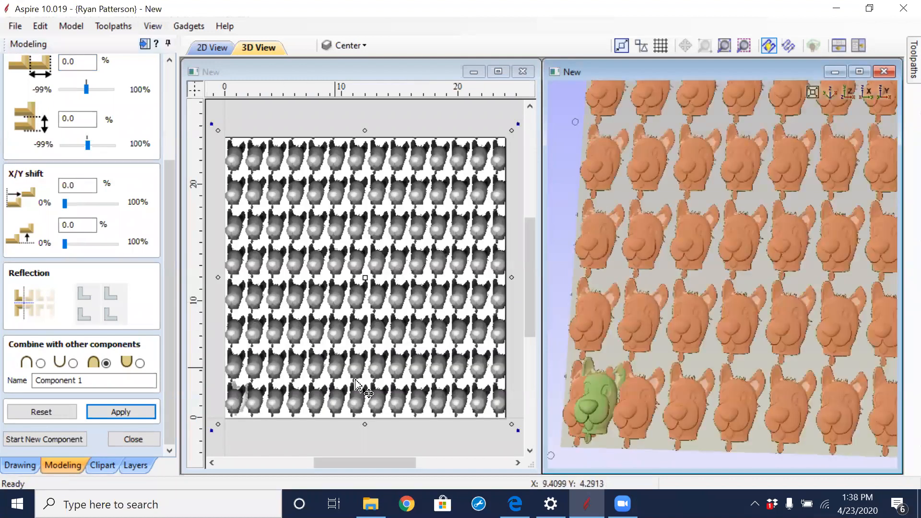
Inspect the tiled dog heads and reduce their horizontal spacing to -58%
{"action": "left_click_drag", "start_coordinate": [626, 273], "coordinate": [642, 342]}
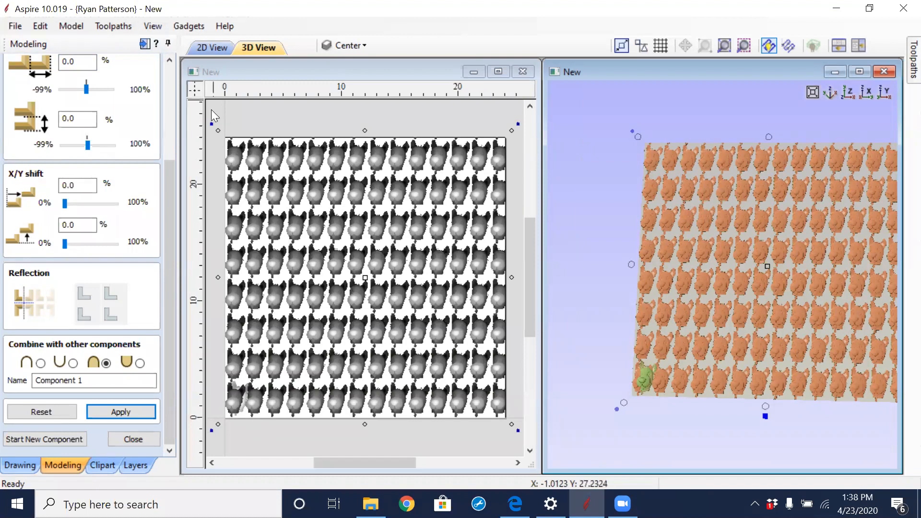
{"action": "left_click_drag", "start_coordinate": [172, 179], "coordinate": [187, 104]}
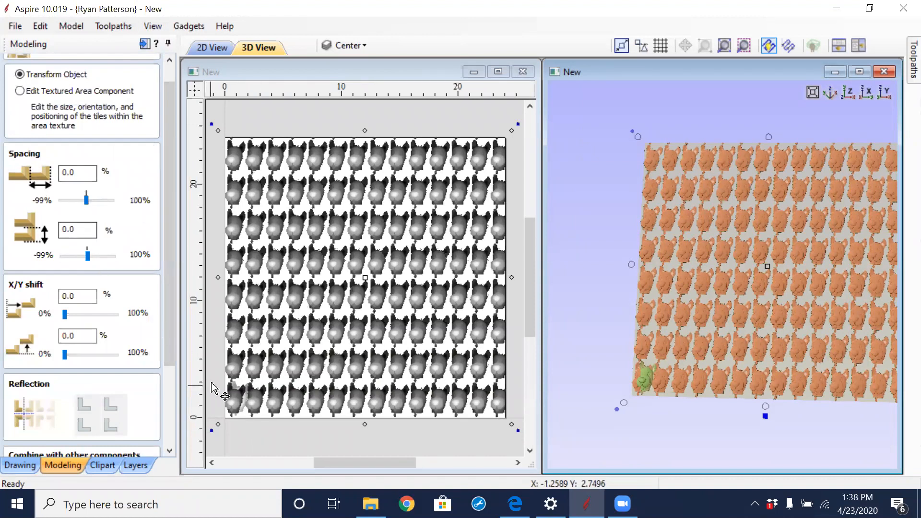
{"action": "scroll", "coordinate": [215, 389], "scroll_direction": "up", "scroll_amount": 4}
{"action": "scroll", "coordinate": [293, 399], "scroll_direction": "up", "scroll_amount": 2}
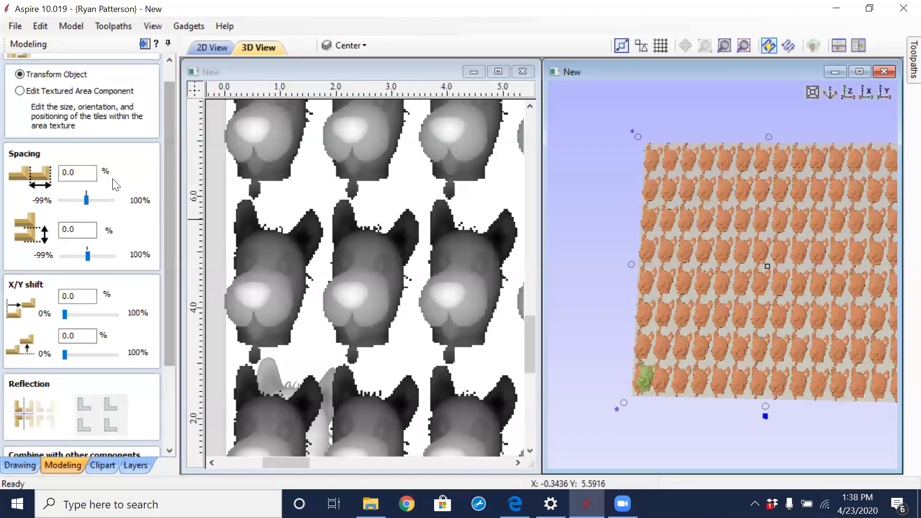
{"action": "left_click_drag", "start_coordinate": [87, 200], "coordinate": [72, 202]}
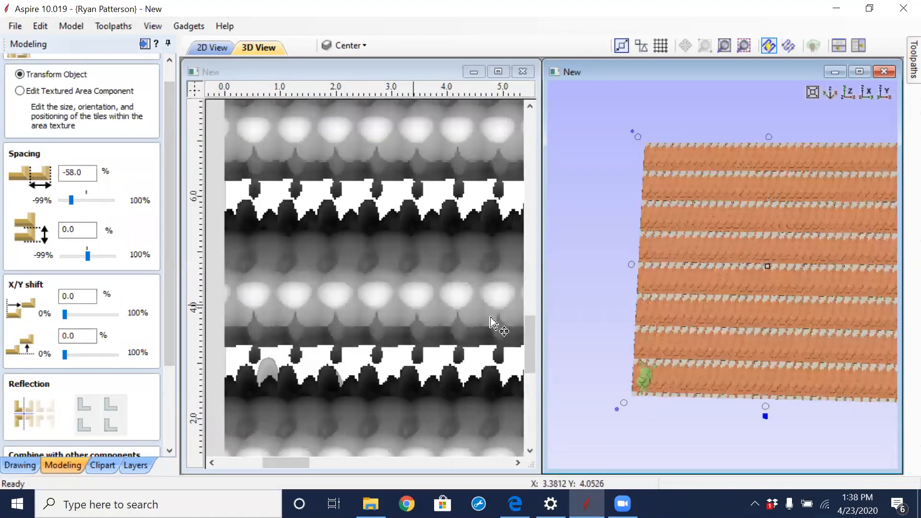
Reduce the vertical spacing of the tiled dog heads to -46% and inspect the overlapping rows in the 3D view
{"action": "scroll", "coordinate": [638, 384], "scroll_direction": "up", "scroll_amount": 8}
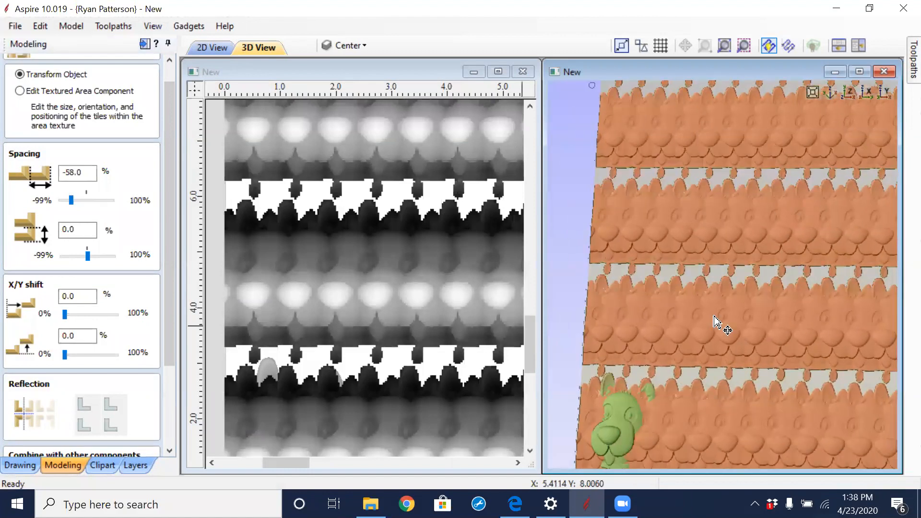
{"action": "scroll", "coordinate": [713, 316], "scroll_direction": "up", "scroll_amount": 6}
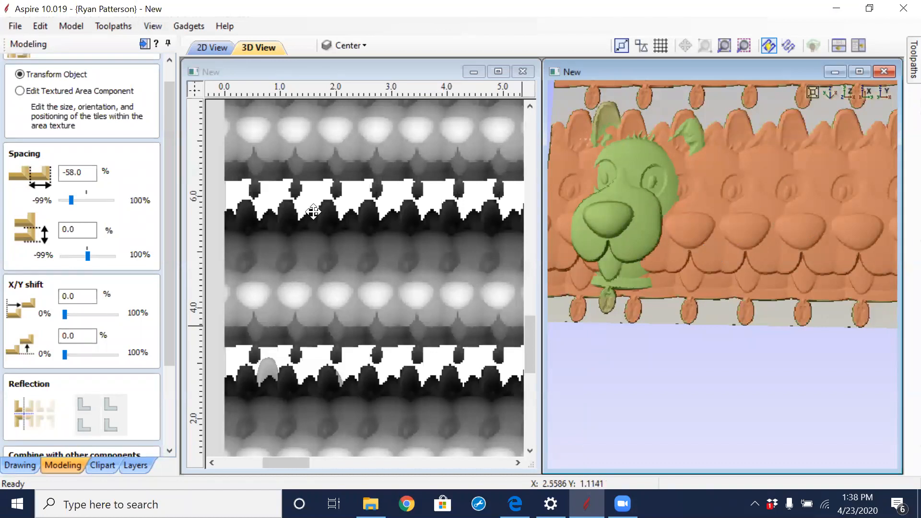
{"action": "left_click_drag", "start_coordinate": [83, 173], "coordinate": [58, 176]}
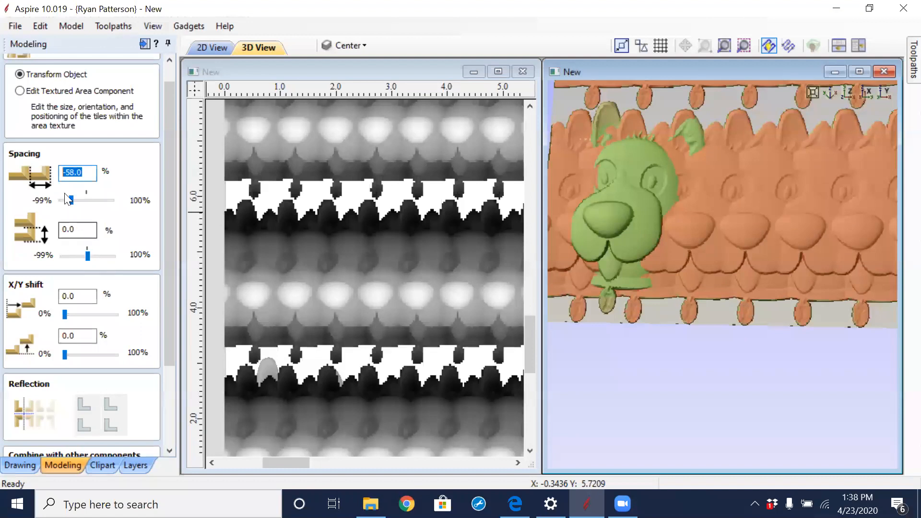
{"action": "left_click_drag", "start_coordinate": [88, 256], "coordinate": [79, 255]}
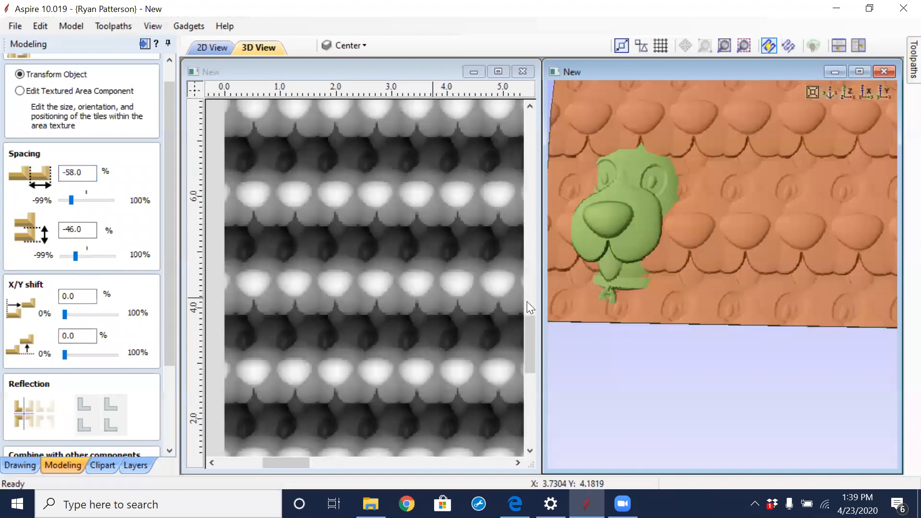
{"action": "scroll", "coordinate": [752, 178], "scroll_direction": "down", "scroll_amount": 4}
{"action": "scroll", "coordinate": [714, 299], "scroll_direction": "up", "scroll_amount": 10}
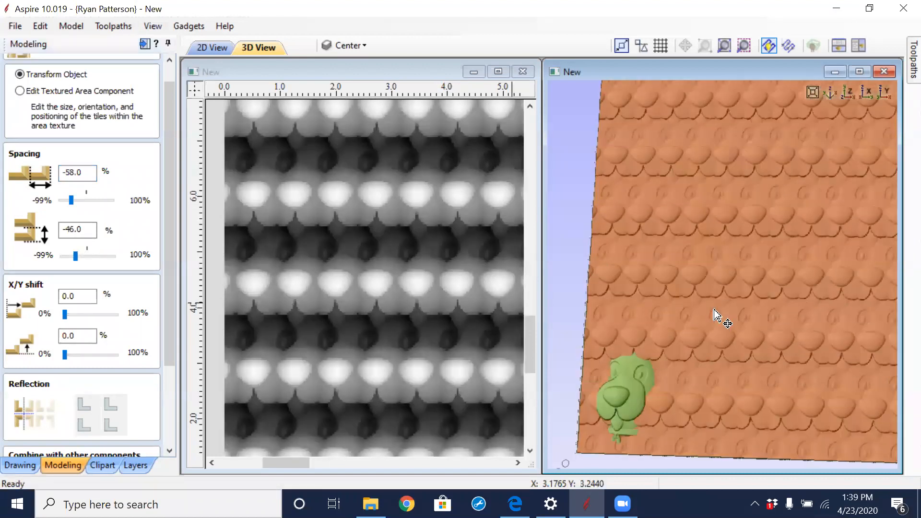
{"action": "scroll", "coordinate": [738, 226], "scroll_direction": "down", "scroll_amount": 6}
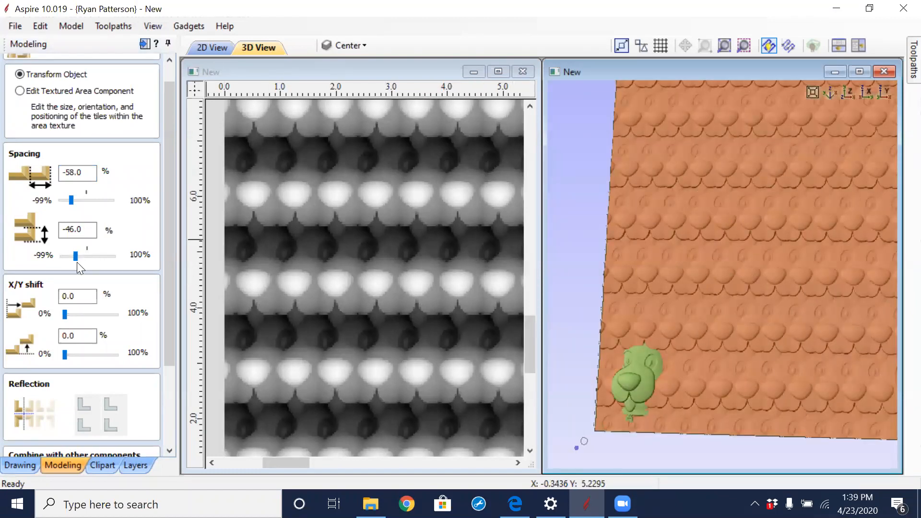
Set both the horizontal and vertical spacing of the dog head tiles to 0% and apply the change
{"action": "left_click_drag", "start_coordinate": [90, 231], "coordinate": [8, 246]}
{"action": "type", "text": "0"}
{"action": "left_click_drag", "start_coordinate": [94, 174], "coordinate": [53, 176]}
{"action": "type", "text": "0"}
{"action": "key", "text": "Tab"}
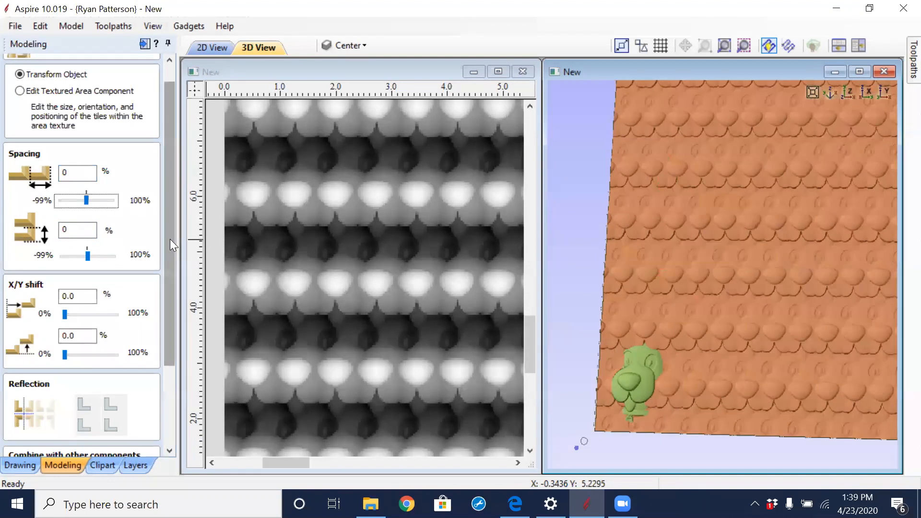
{"action": "scroll", "coordinate": [170, 239], "scroll_direction": "down", "scroll_amount": 3}
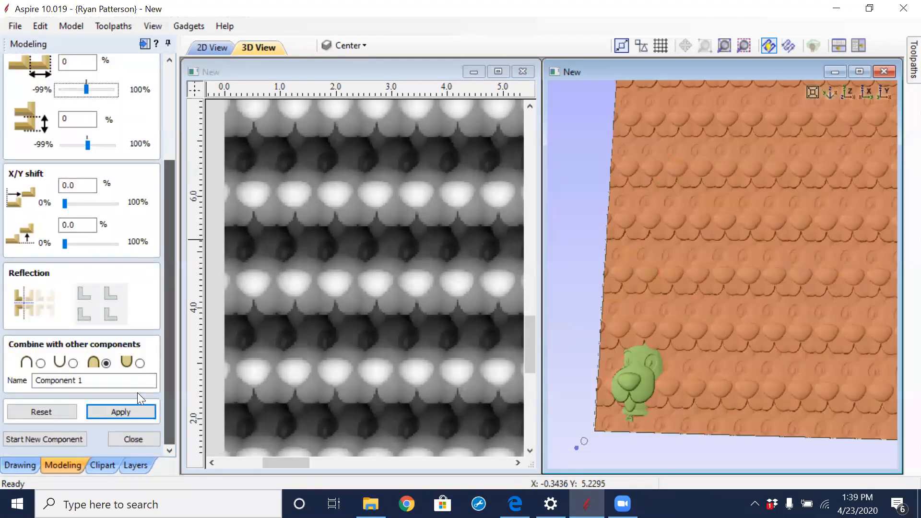
{"action": "left_click", "coordinate": [121, 412]}
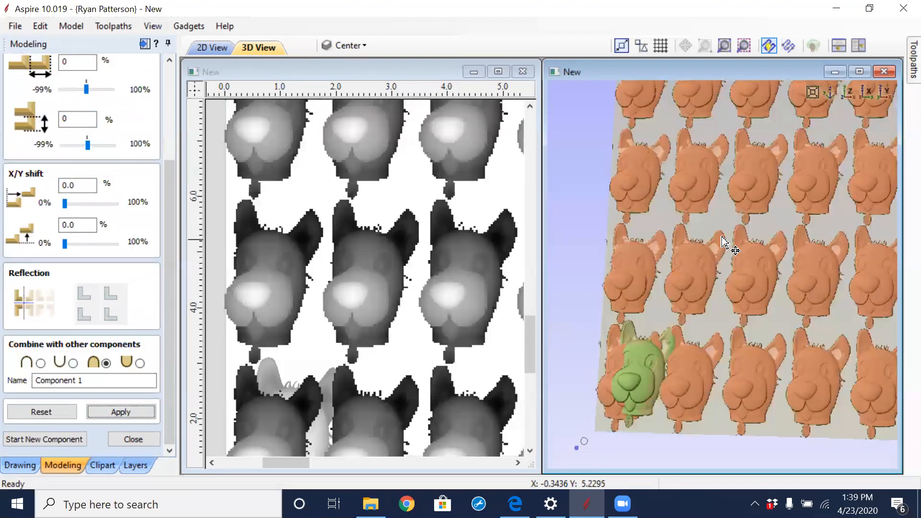
{"action": "scroll", "coordinate": [747, 244], "scroll_direction": "down", "scroll_amount": 2}
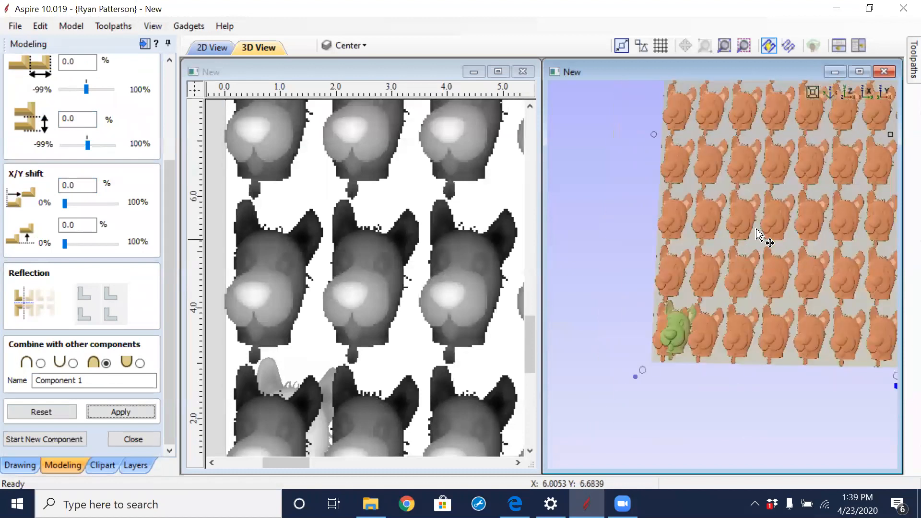
Shift alternate rows of dog heads horizontally by 26% and look at the offset in 3D
{"action": "left_click_drag", "start_coordinate": [171, 187], "coordinate": [164, 143]}
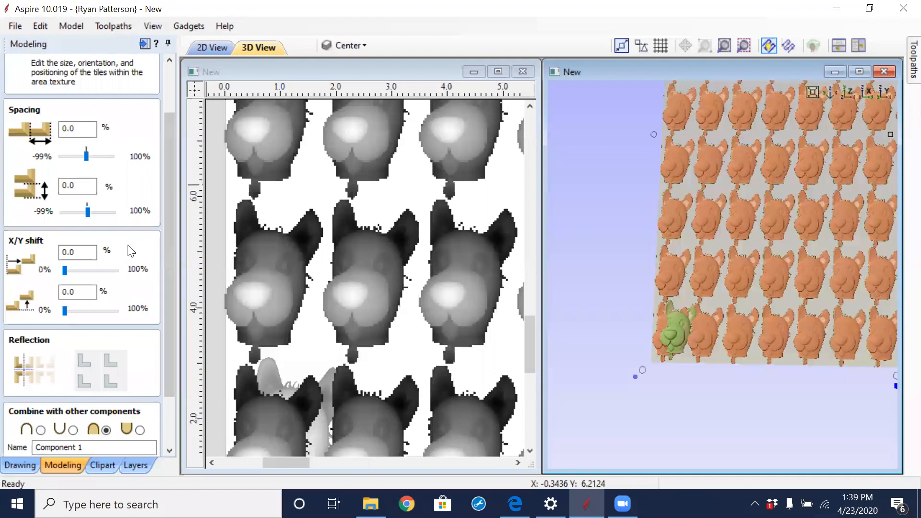
{"action": "left_click_drag", "start_coordinate": [65, 273], "coordinate": [80, 282]}
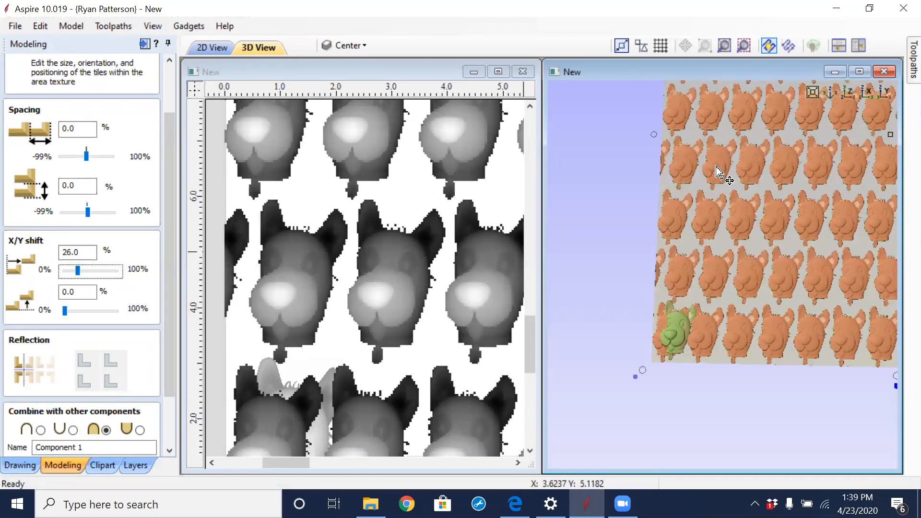
{"action": "left_click_drag", "start_coordinate": [714, 170], "coordinate": [545, 166]}
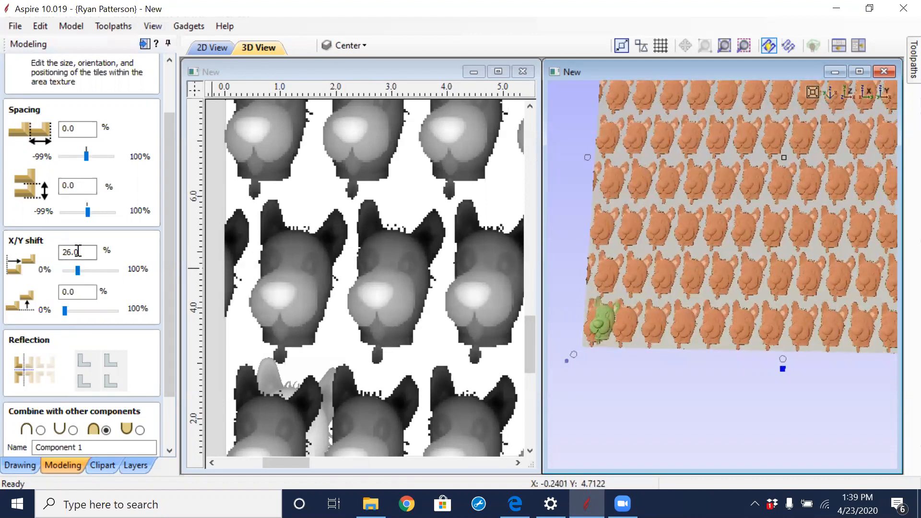
Set the X shift of the dog head texture to 50% and apply it
{"action": "left_click_drag", "start_coordinate": [78, 250], "coordinate": [41, 247]}
{"action": "type", "text": "50"}
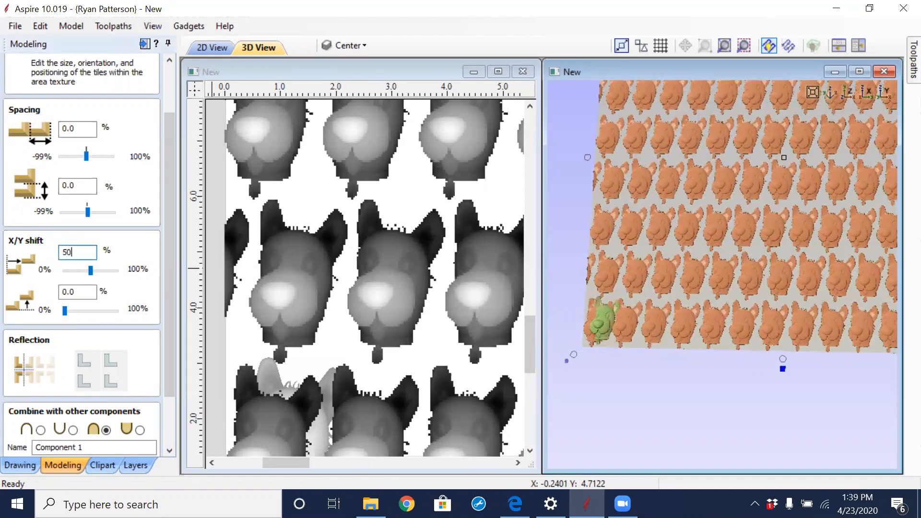
{"action": "key", "text": "Tab"}
{"action": "left_click_drag", "start_coordinate": [170, 260], "coordinate": [171, 318]}
{"action": "left_click", "coordinate": [134, 416]}
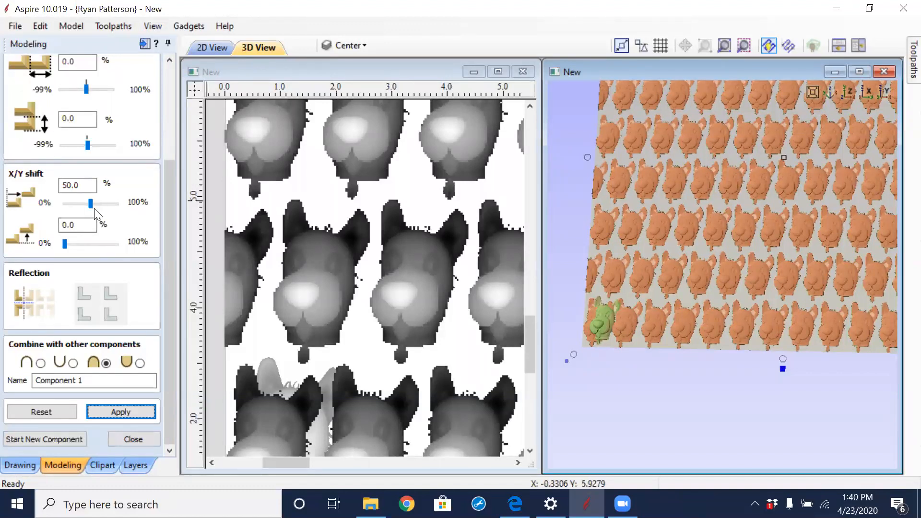
Reset the X shift to 0% and apply a 50% Y shift so alternate columns of dog heads are staggered
{"action": "left_click_drag", "start_coordinate": [91, 204], "coordinate": [58, 208]}
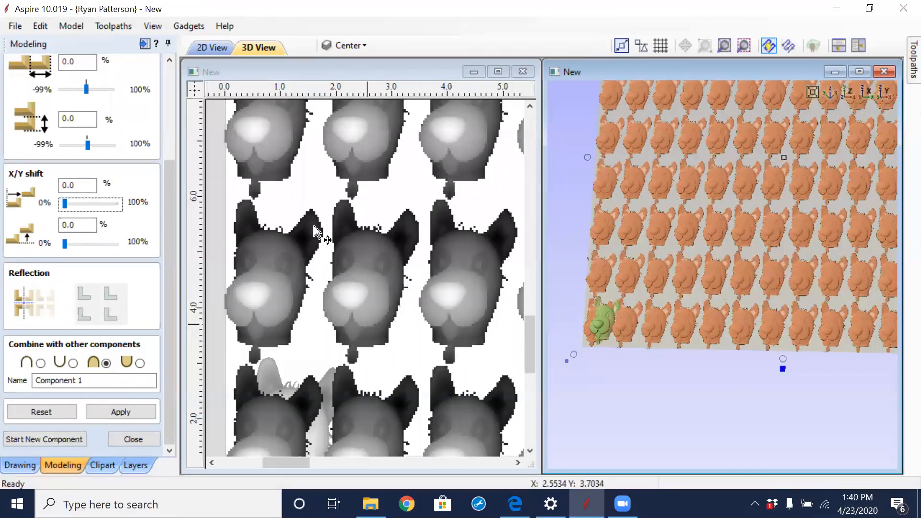
{"action": "double_click", "coordinate": [86, 224]}
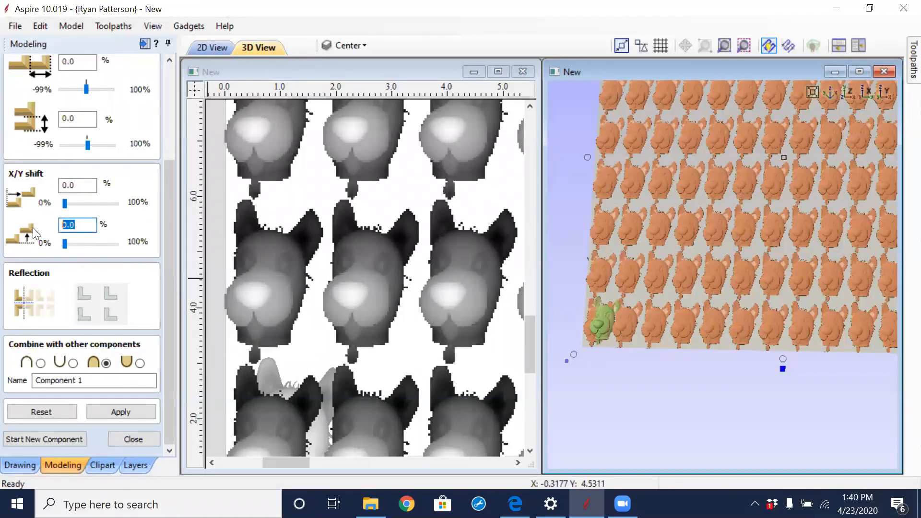
{"action": "type", "text": "50"}
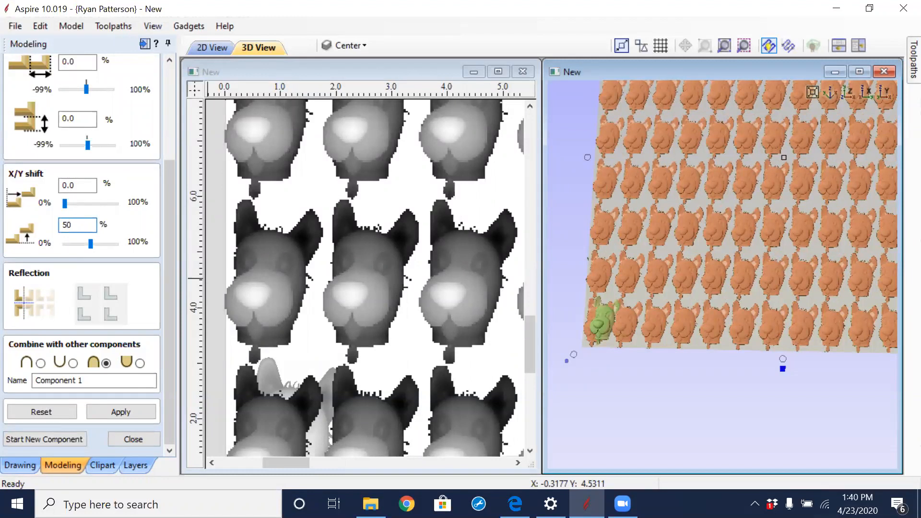
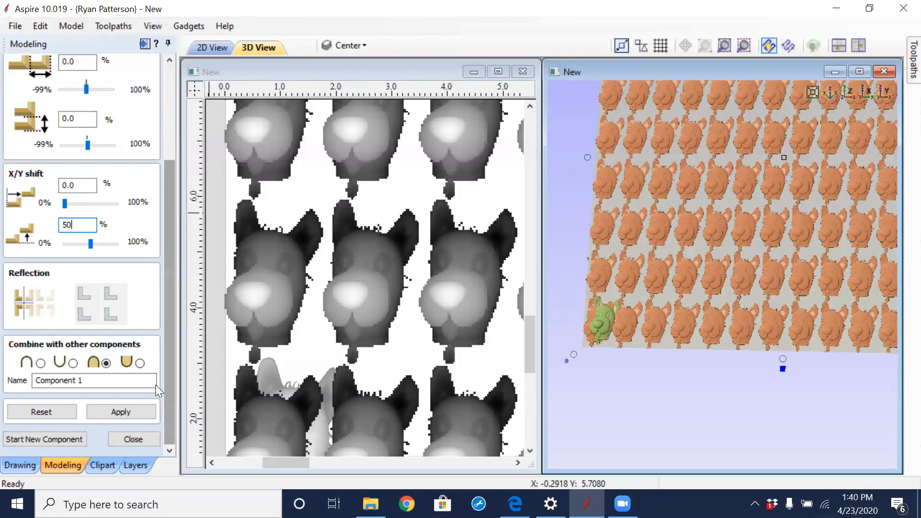
{"action": "left_click", "coordinate": [137, 410]}
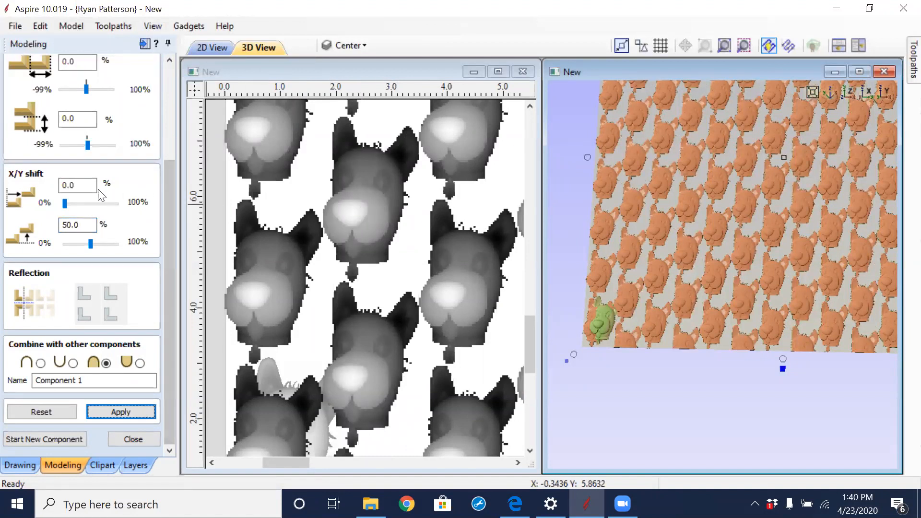
Apply a 50% X shift together with the Y shift and inspect the full pattern in the 2D and 3D views
{"action": "left_click_drag", "start_coordinate": [89, 189], "coordinate": [55, 186]}
{"action": "type", "text": "50"}
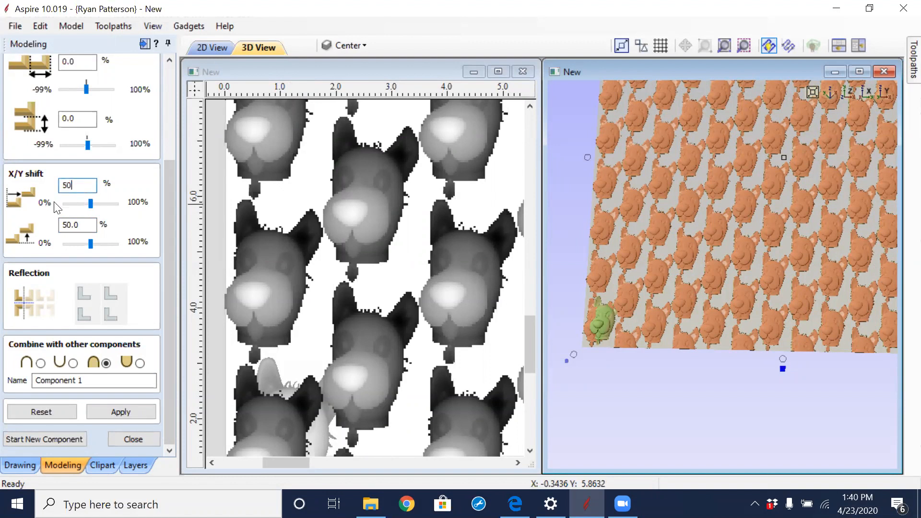
{"action": "left_click", "coordinate": [123, 413]}
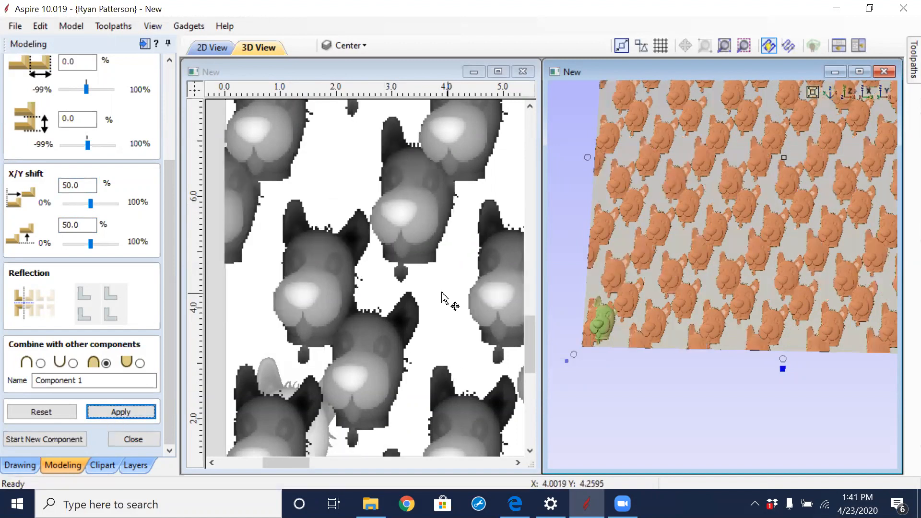
{"action": "scroll", "coordinate": [442, 298], "scroll_direction": "down", "scroll_amount": 7}
{"action": "left_click", "coordinate": [280, 365]}
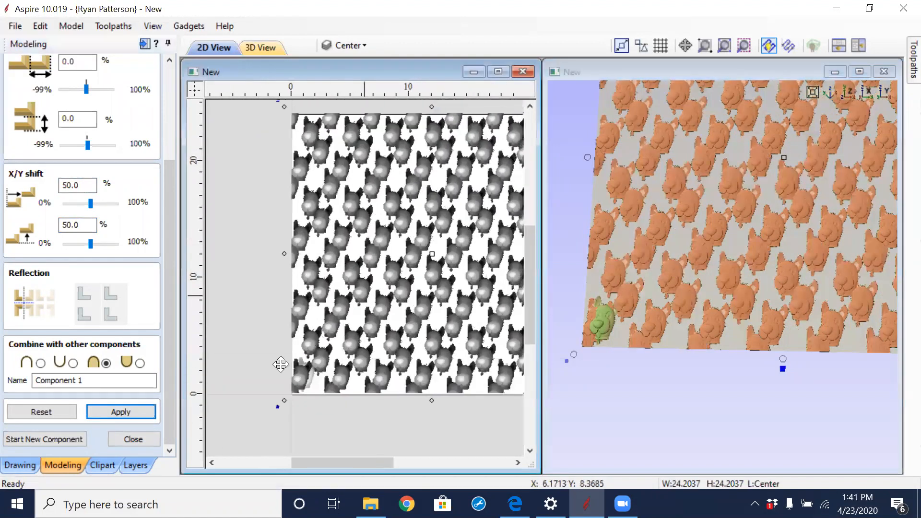
{"action": "middle_click_drag", "start_coordinate": [280, 365], "coordinate": [311, 322]}
{"action": "scroll", "coordinate": [379, 288], "scroll_direction": "down", "scroll_amount": 2}
{"action": "middle_click_drag", "start_coordinate": [783, 210], "coordinate": [746, 310]}
{"action": "scroll", "coordinate": [745, 298], "scroll_direction": "down", "scroll_amount": 3}
{"action": "scroll", "coordinate": [719, 290], "scroll_direction": "up", "scroll_amount": 2}
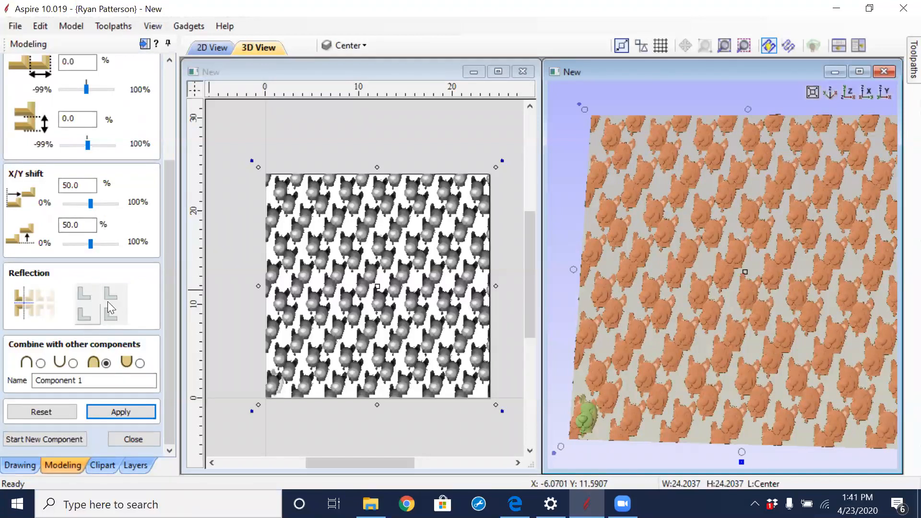
Reset both the X and Y shift to 0% and examine the regular grid of dog heads in 2D
{"action": "left_click_drag", "start_coordinate": [90, 204], "coordinate": [65, 203]}
{"action": "left_click_drag", "start_coordinate": [90, 244], "coordinate": [53, 247]}
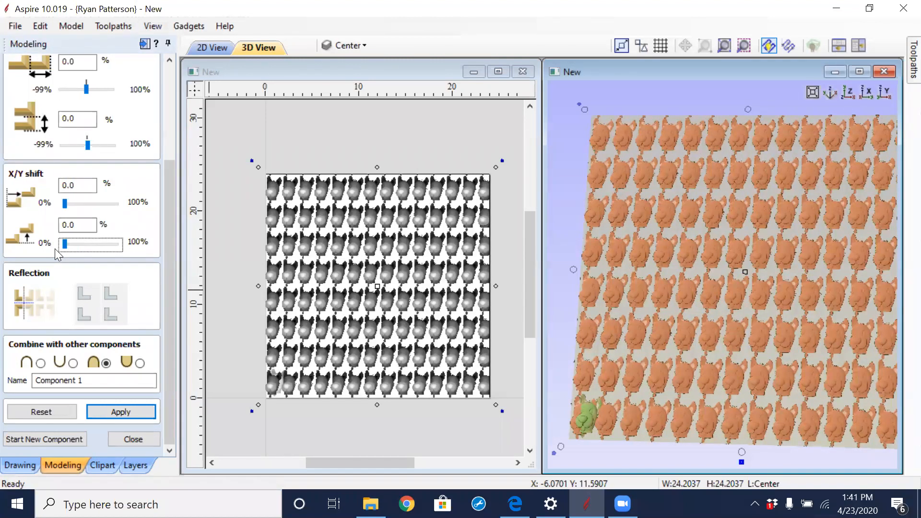
{"action": "scroll", "coordinate": [269, 412], "scroll_direction": "up", "scroll_amount": 3}
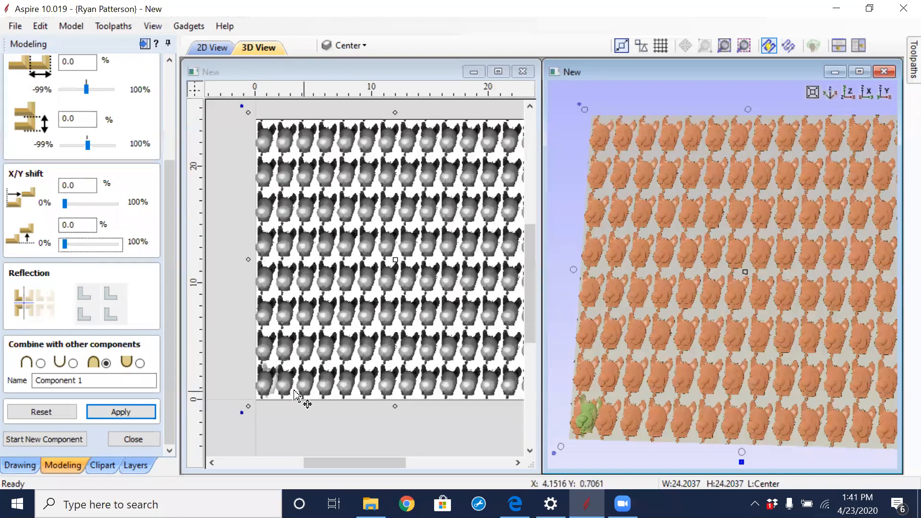
{"action": "left_click", "coordinate": [329, 315]}
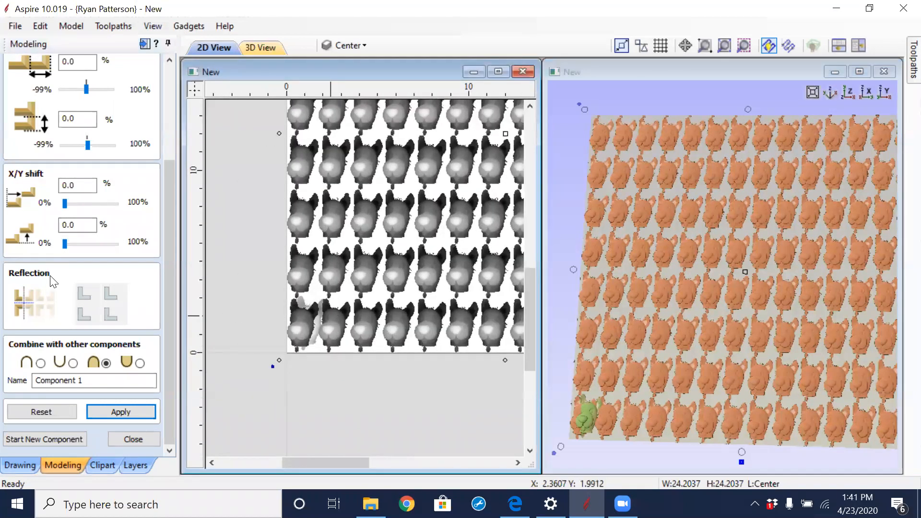
Try reflecting the upper-right tile of the repeating pattern, applying a horizontal mirror and a vertical flip in turn
{"action": "left_click", "coordinate": [114, 293]}
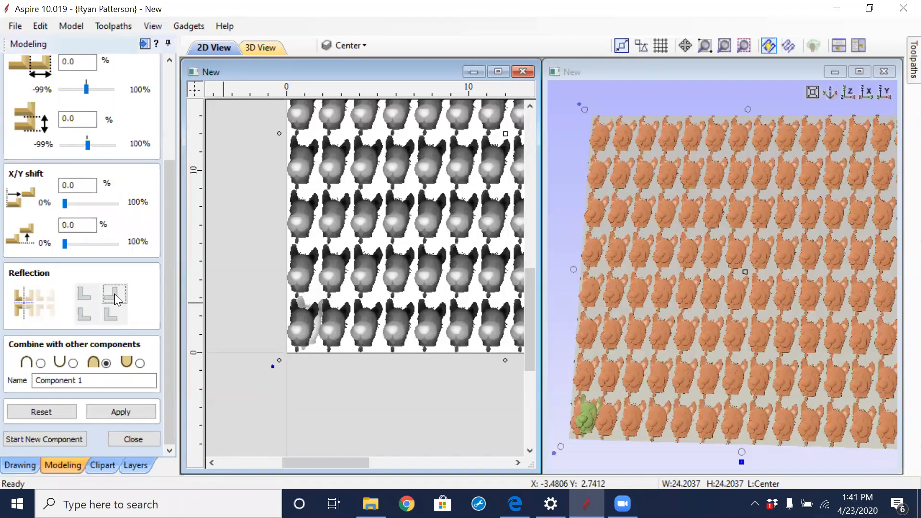
{"action": "left_click", "coordinate": [124, 412]}
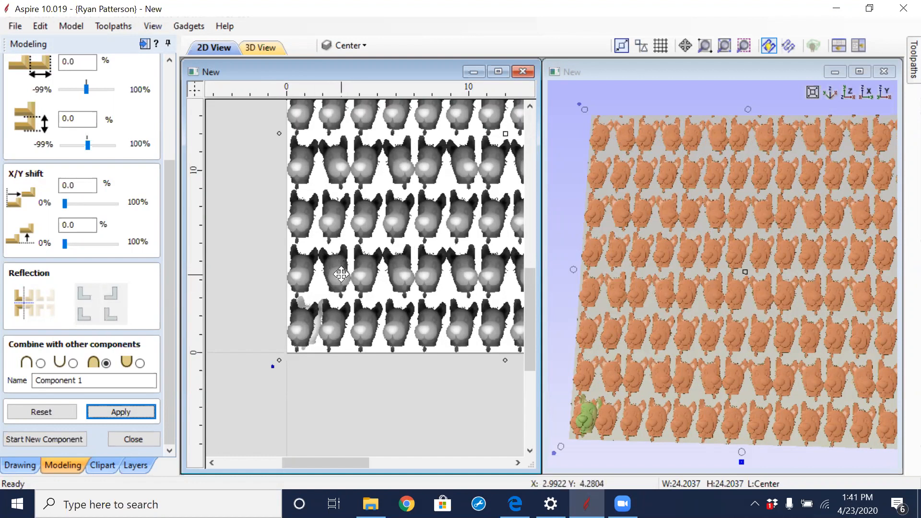
{"action": "left_click", "coordinate": [112, 294]}
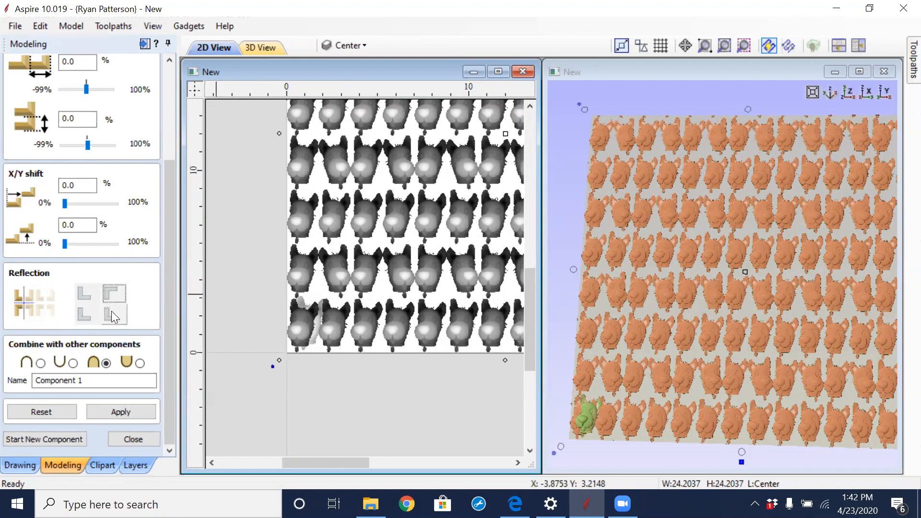
{"action": "left_click", "coordinate": [123, 413]}
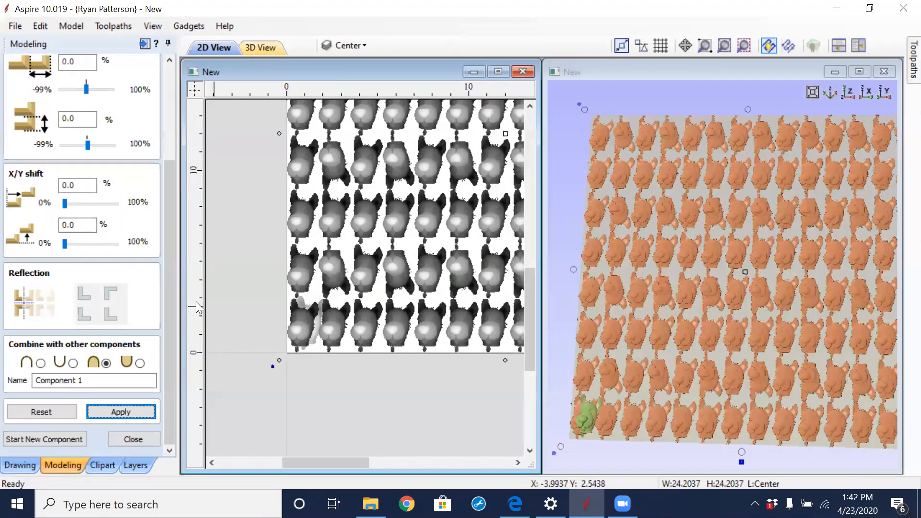
Mirror the upper-right and lower-left tiles of the reflection pattern horizontally, applying each change to the texture area
{"action": "left_click", "coordinate": [114, 297]}
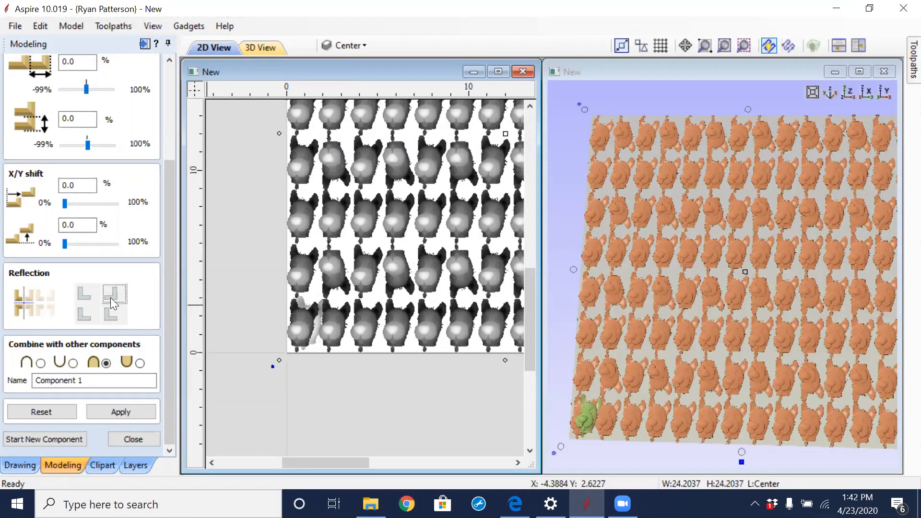
{"action": "left_click", "coordinate": [132, 407]}
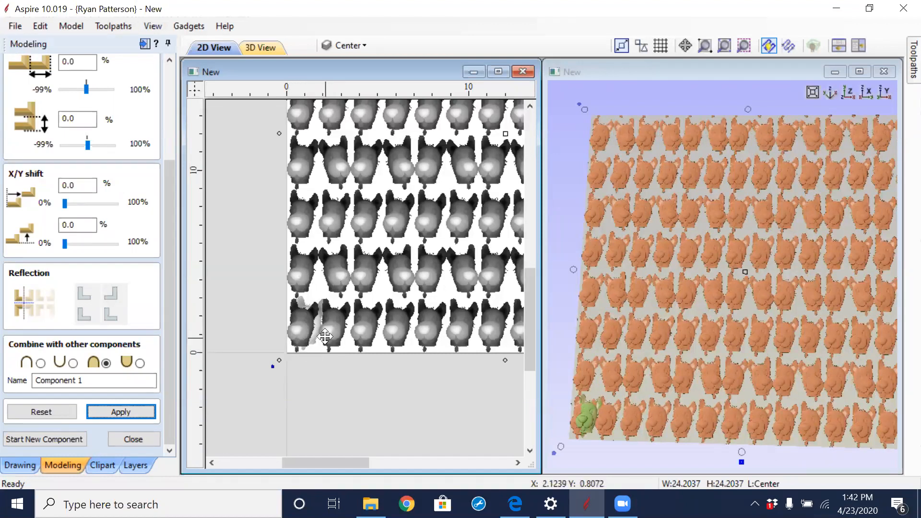
{"action": "left_click", "coordinate": [83, 317]}
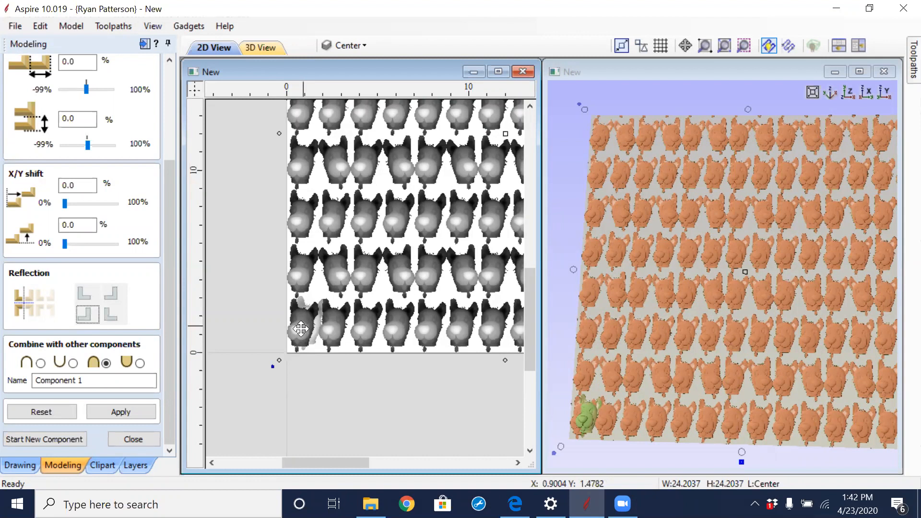
{"action": "left_click", "coordinate": [131, 410]}
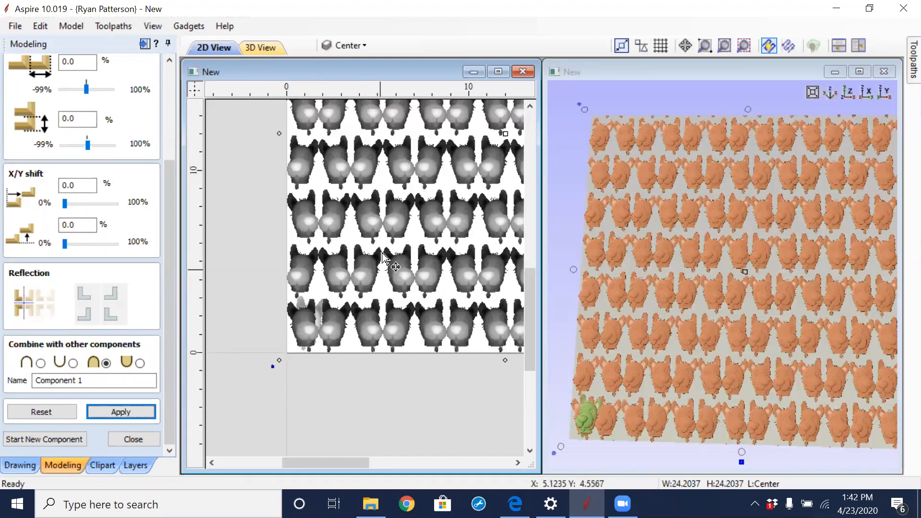
Tighten the horizontal spacing of the dog head tiles, setting it to -50%
{"action": "scroll", "coordinate": [386, 214], "scroll_direction": "down", "scroll_amount": 2}
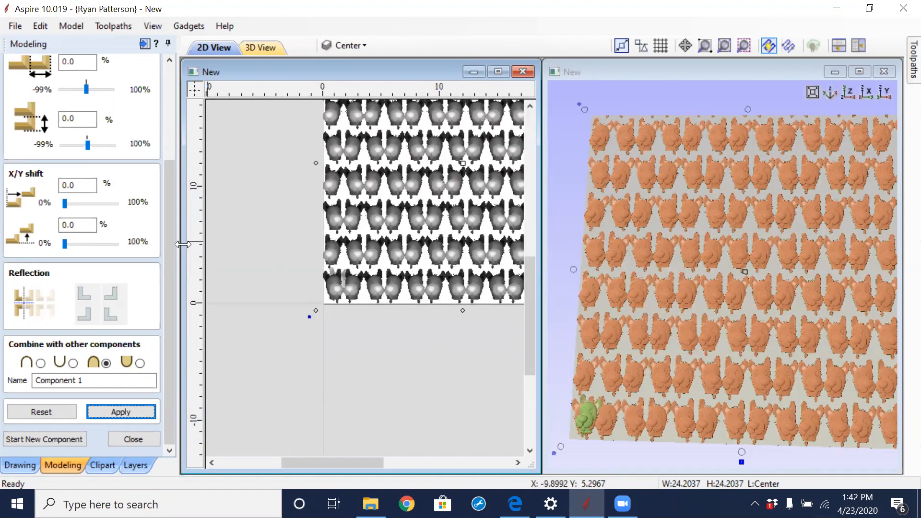
{"action": "left_click_drag", "start_coordinate": [169, 251], "coordinate": [167, 167]}
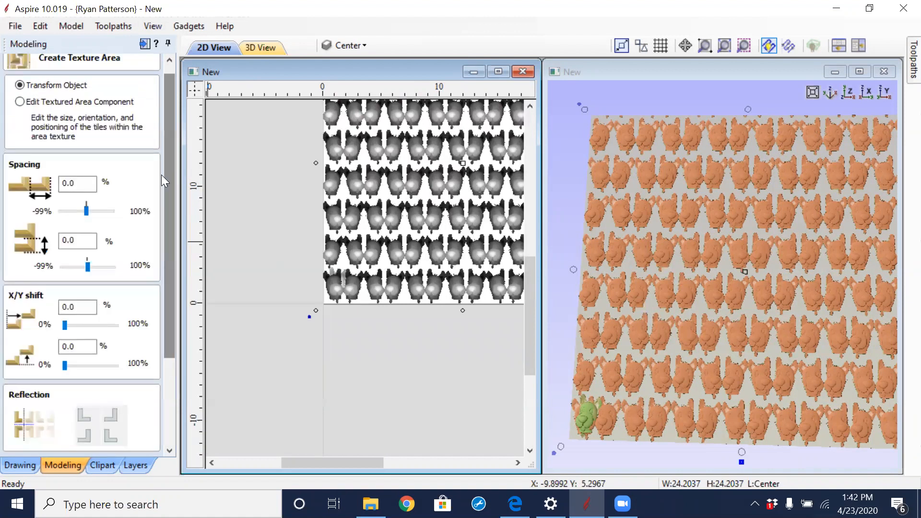
{"action": "left_click_drag", "start_coordinate": [87, 211], "coordinate": [76, 217]}
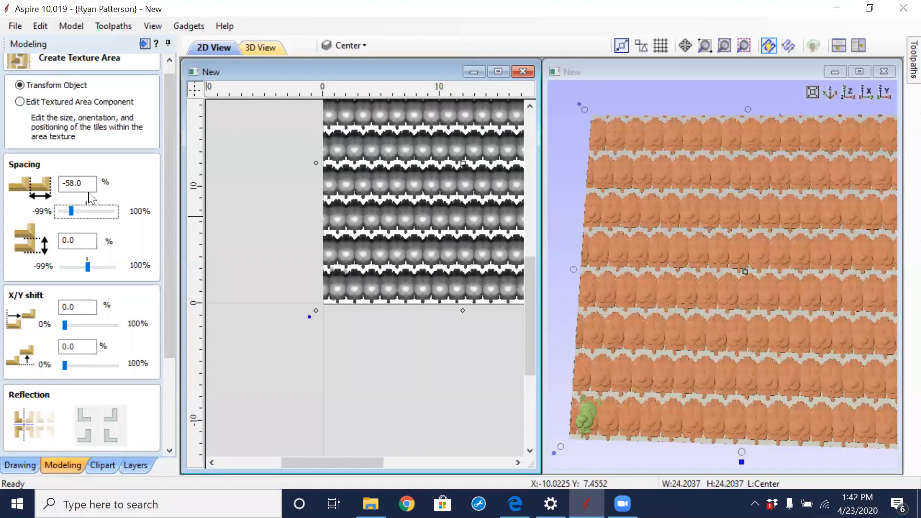
{"action": "left_click_drag", "start_coordinate": [83, 185], "coordinate": [31, 188]}
{"action": "type", "text": "-50"}
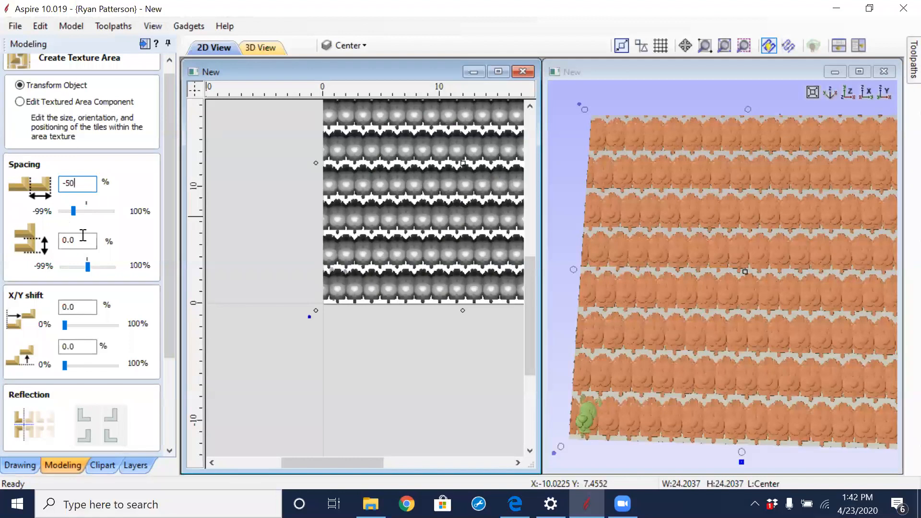
Set the vertical tile spacing to -0.25% and apply the spacing to the texture area
{"action": "left_click", "coordinate": [82, 244]}
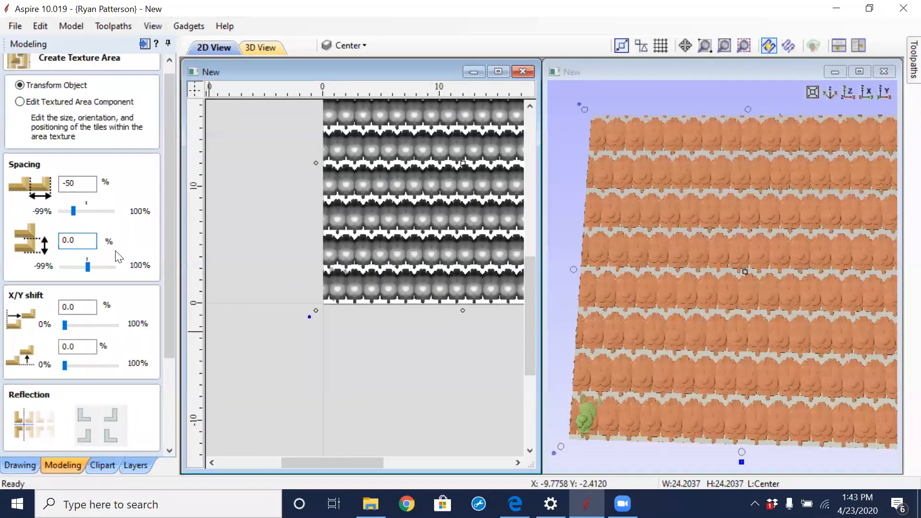
{"action": "double_click", "coordinate": [64, 244]}
{"action": "type", "text": "-.25"}
{"action": "key", "text": "Tab"}
{"action": "left_click_drag", "start_coordinate": [170, 352], "coordinate": [170, 412]}
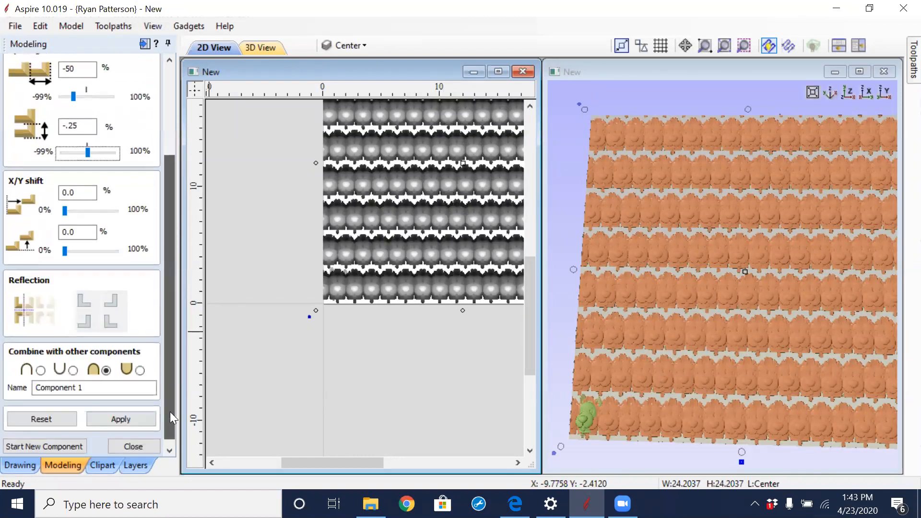
{"action": "left_click", "coordinate": [153, 413]}
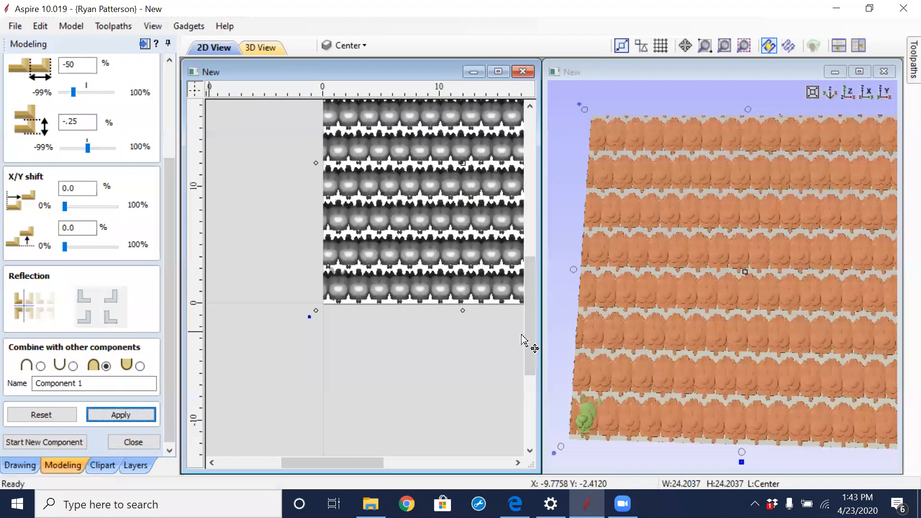
Overlap the tile rows by trying a vertical spacing of -49%, replace it with -20%, and apply it
{"action": "scroll", "coordinate": [641, 373], "scroll_direction": "up", "scroll_amount": 5}
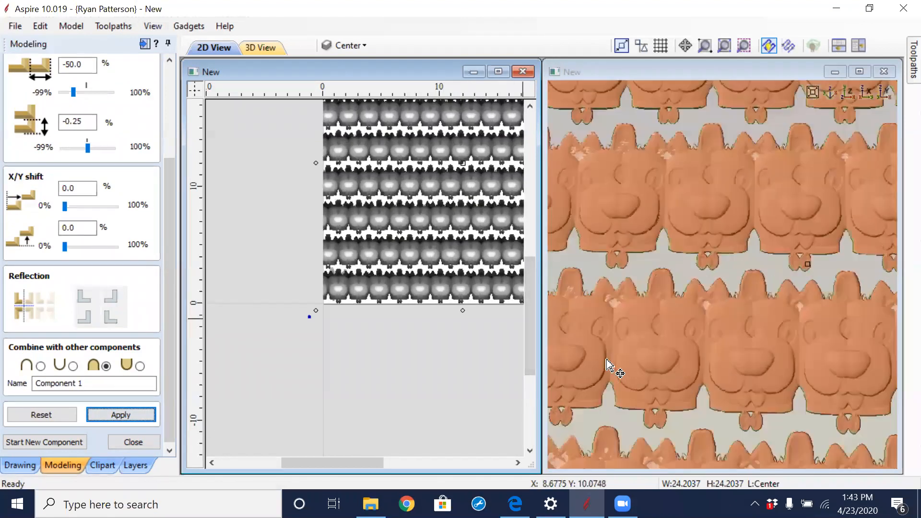
{"action": "left_click_drag", "start_coordinate": [87, 148], "coordinate": [76, 150]}
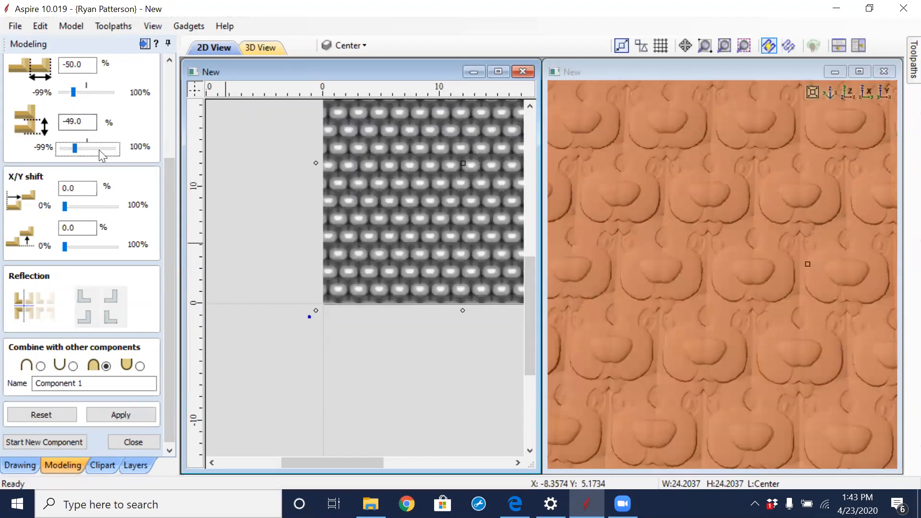
{"action": "double_click", "coordinate": [81, 128]}
{"action": "type", "text": "-20"}
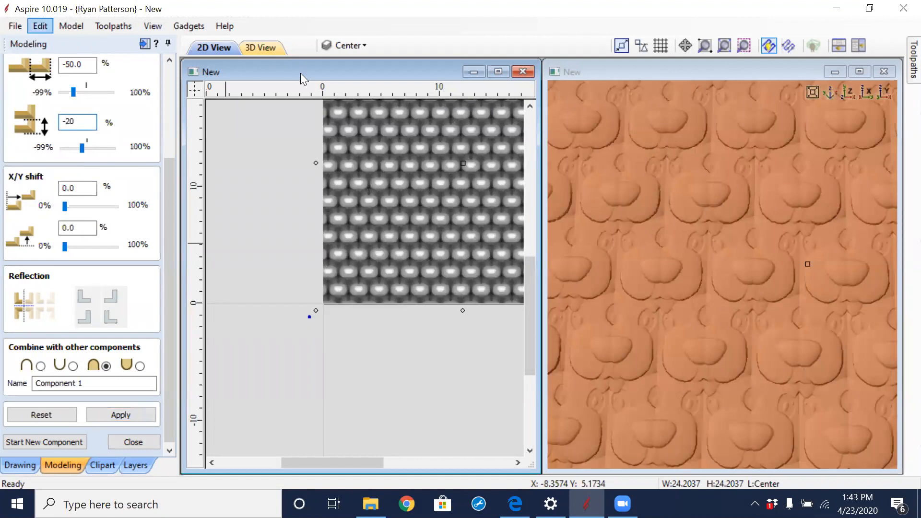
{"action": "left_click", "coordinate": [124, 419]}
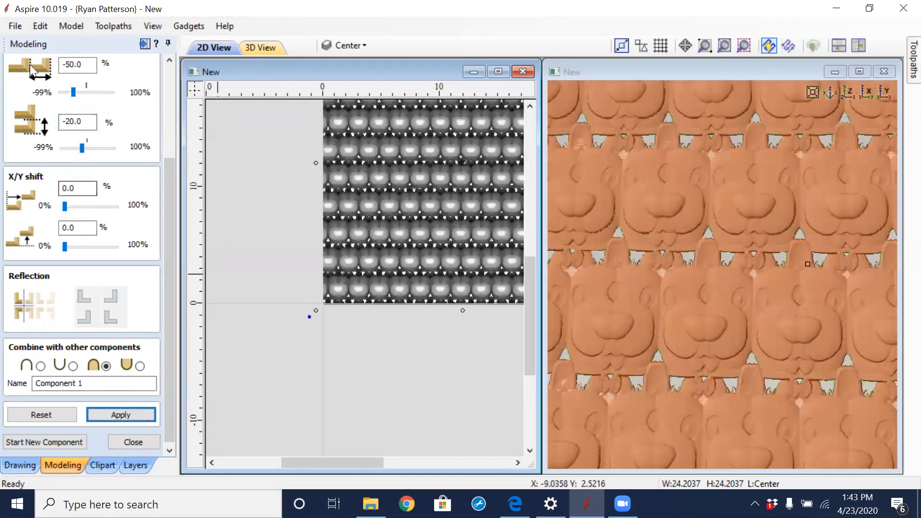
Set the horizontal spacing to -69% and offset the tiles with a 34% X shift and a 29% Y shift
{"action": "left_click_drag", "start_coordinate": [74, 92], "coordinate": [70, 96]}
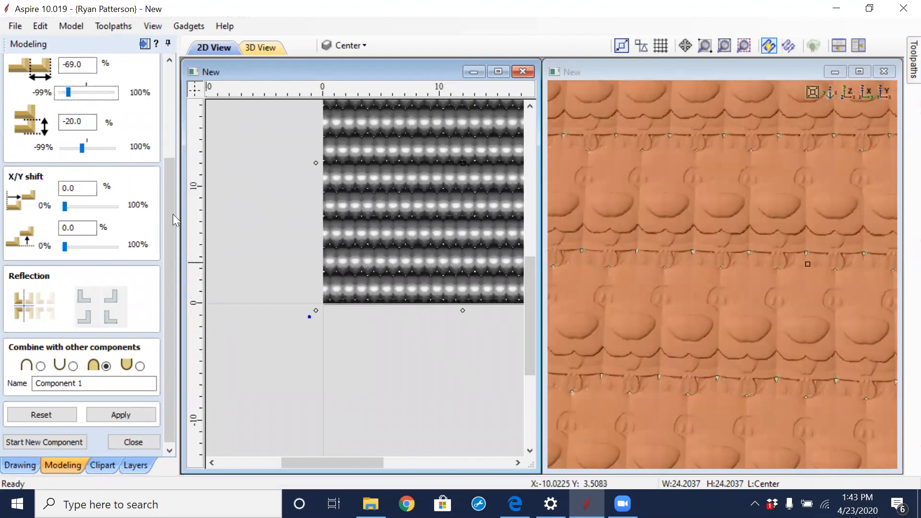
{"action": "left_click_drag", "start_coordinate": [66, 205], "coordinate": [82, 219]}
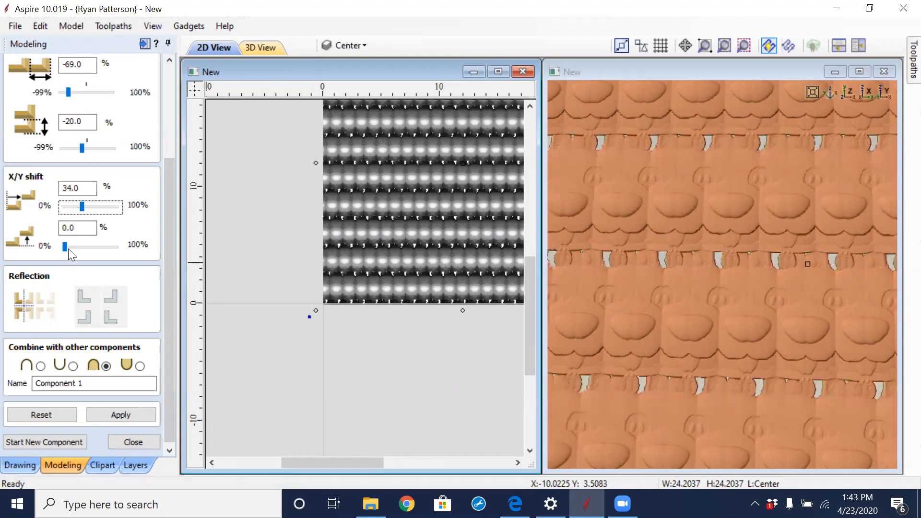
{"action": "left_click_drag", "start_coordinate": [66, 249], "coordinate": [82, 254]}
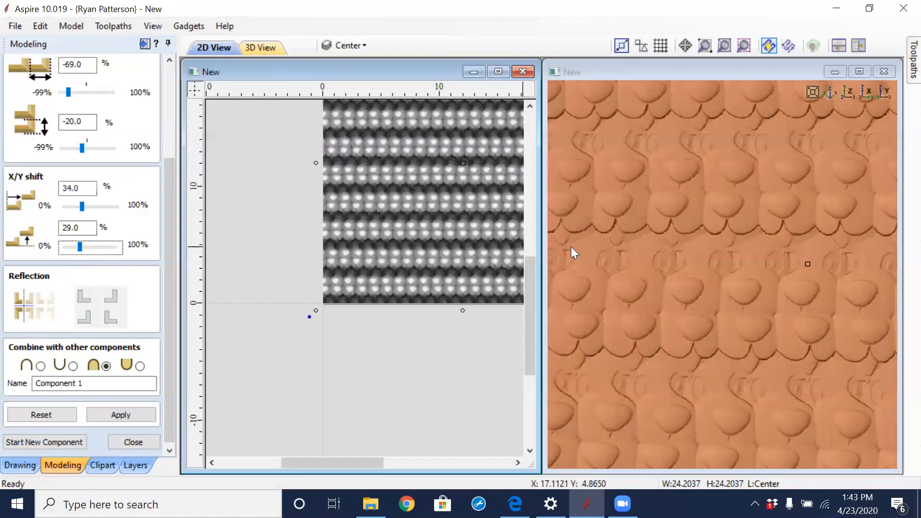
{"action": "scroll", "coordinate": [691, 267], "scroll_direction": "down", "scroll_amount": 6}
{"action": "left_click_drag", "start_coordinate": [691, 267], "coordinate": [705, 264]}
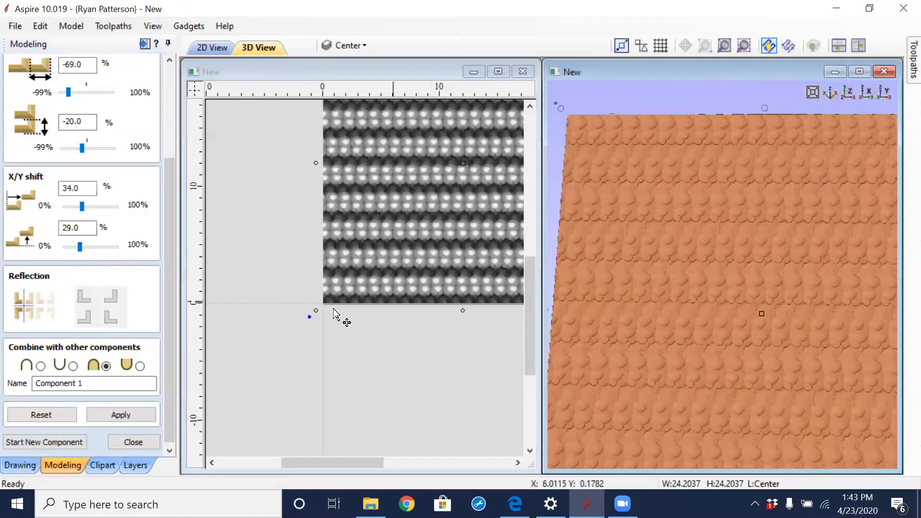
Set the horizontal tile spacing to -28% and the vertical spacing to -46%
{"action": "left_click", "coordinate": [76, 95]}
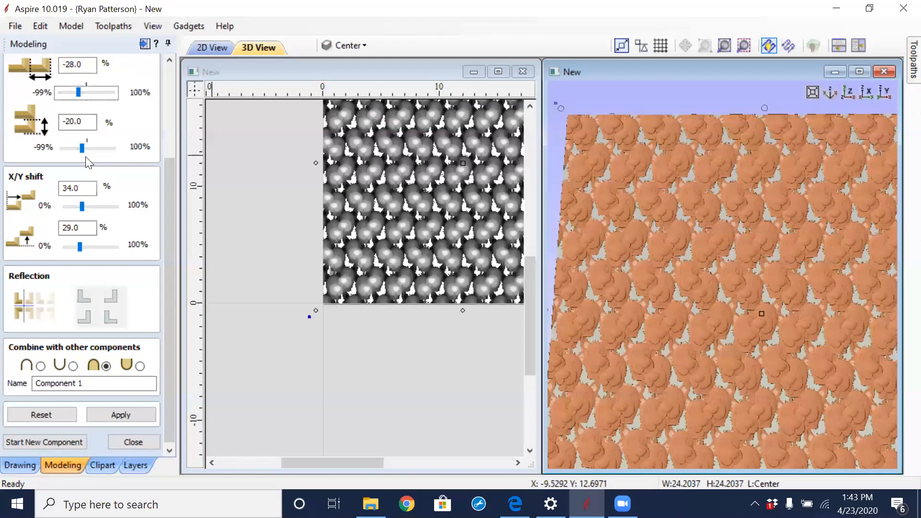
{"action": "left_click_drag", "start_coordinate": [79, 151], "coordinate": [76, 151]}
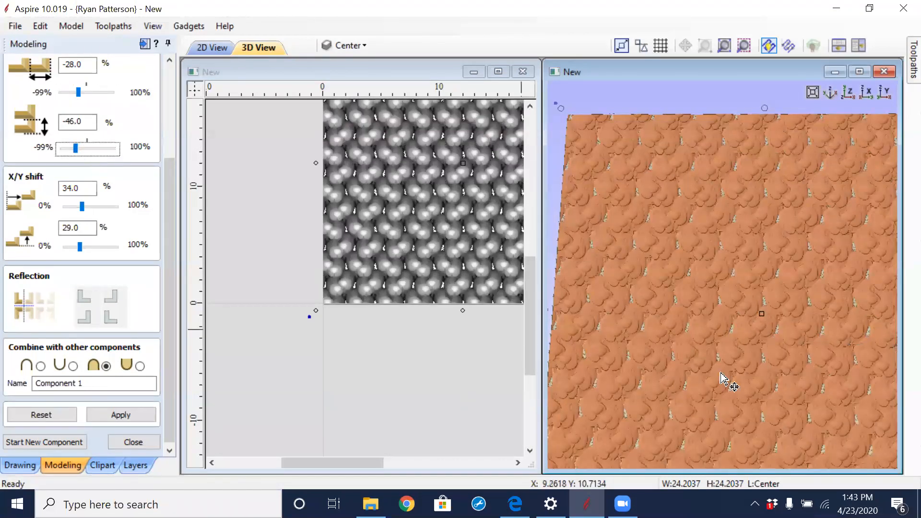
{"action": "scroll", "coordinate": [715, 345], "scroll_direction": "down", "scroll_amount": 2}
{"action": "scroll", "coordinate": [711, 340], "scroll_direction": "down", "scroll_amount": 2}
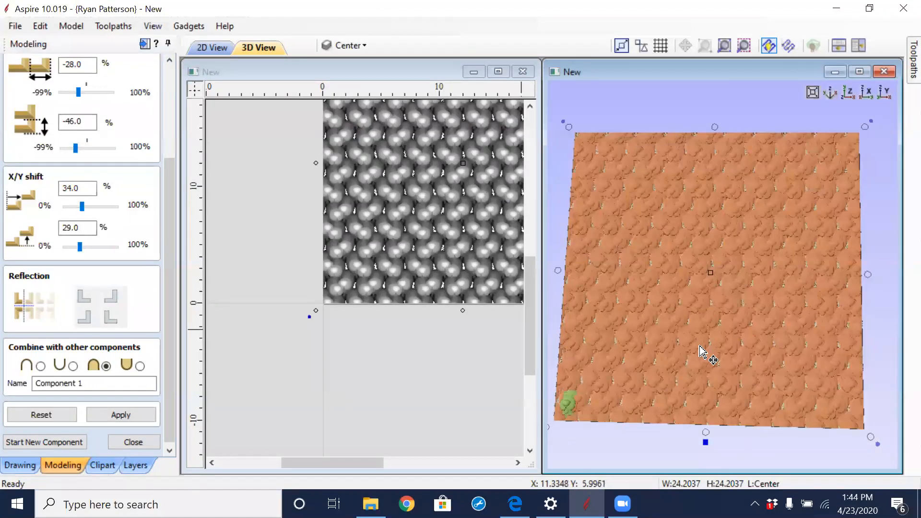
{"action": "scroll", "coordinate": [700, 353], "scroll_direction": "down", "scroll_amount": 1}
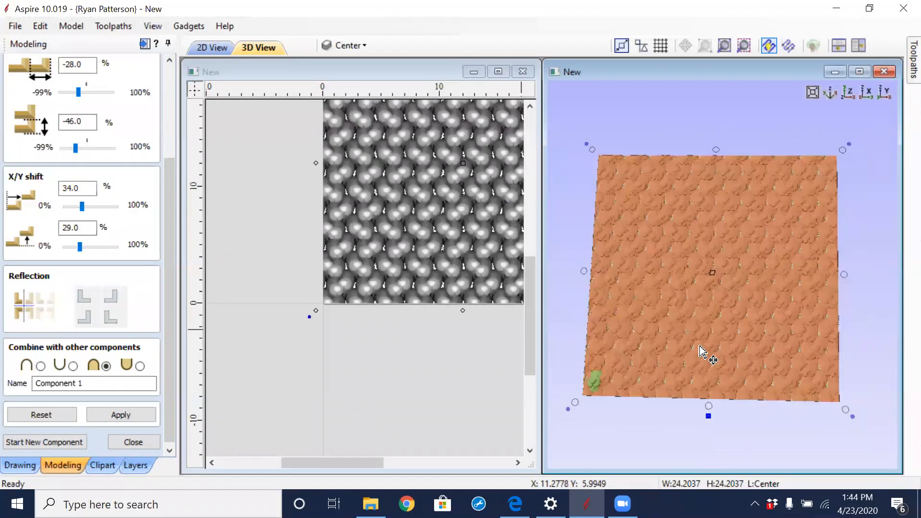
Examine how the overlapping dog heads blend together, both close up and across the full 3D texture
{"action": "scroll", "coordinate": [699, 347], "scroll_direction": "up", "scroll_amount": 1}
{"action": "scroll", "coordinate": [699, 348], "scroll_direction": "down", "scroll_amount": 1}
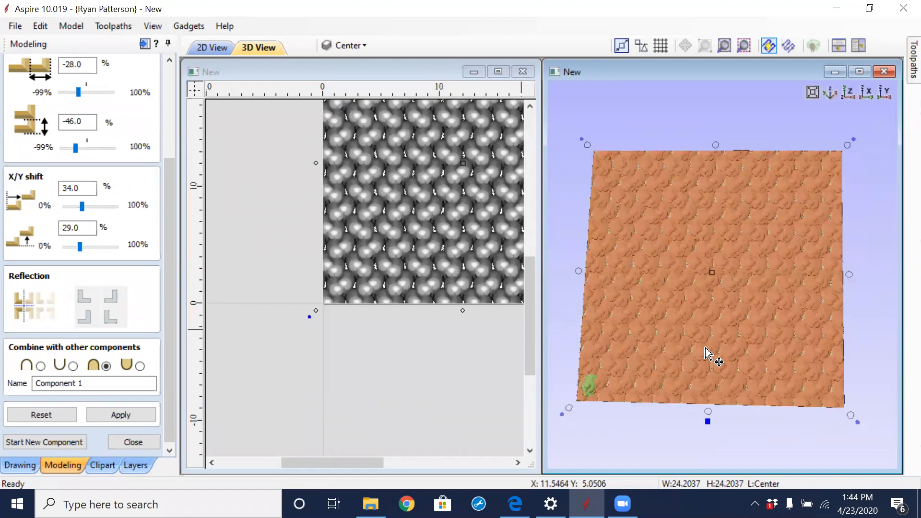
{"action": "scroll", "coordinate": [610, 392], "scroll_direction": "up", "scroll_amount": 5}
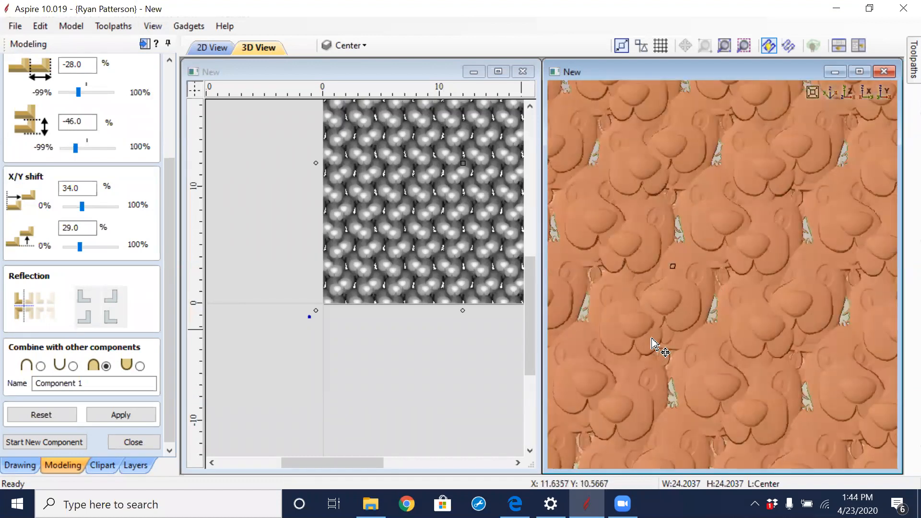
{"action": "scroll", "coordinate": [652, 339], "scroll_direction": "up", "scroll_amount": 3}
{"action": "scroll", "coordinate": [652, 341], "scroll_direction": "down", "scroll_amount": 2}
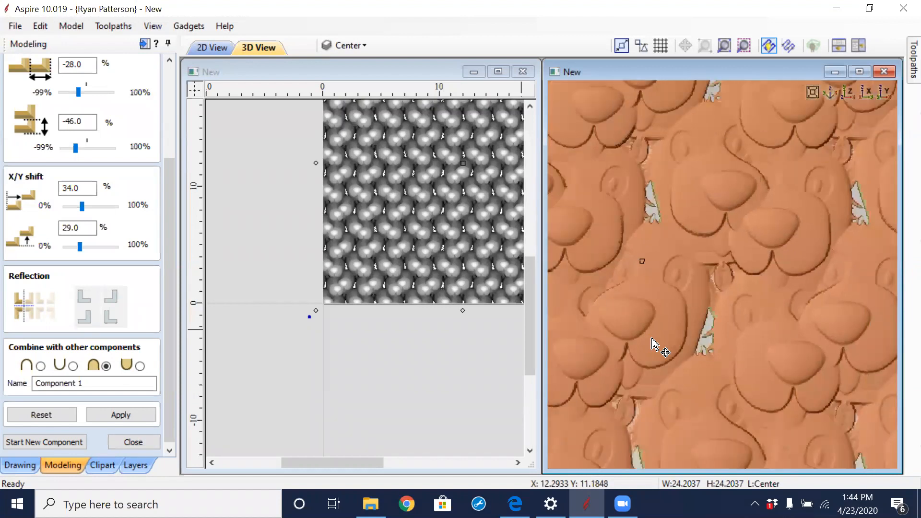
{"action": "scroll", "coordinate": [653, 346], "scroll_direction": "down", "scroll_amount": 3}
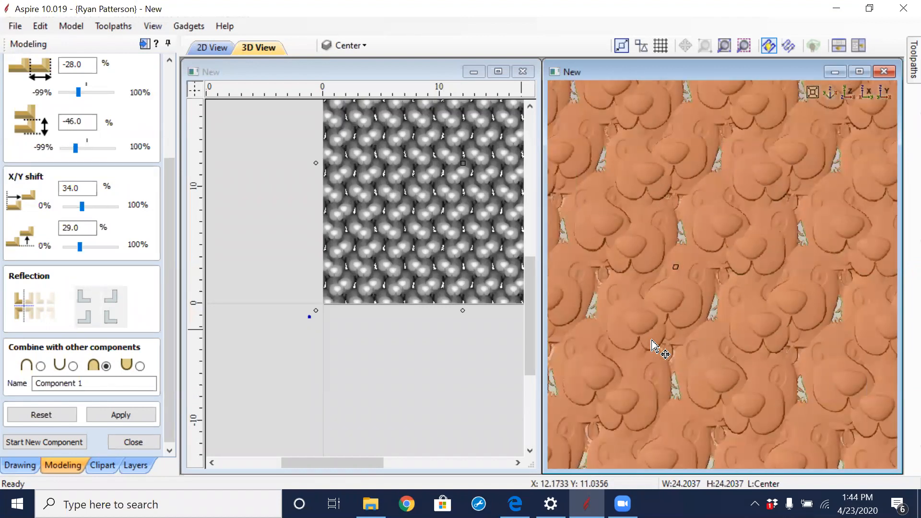
{"action": "scroll", "coordinate": [651, 342], "scroll_direction": "down", "scroll_amount": 6}
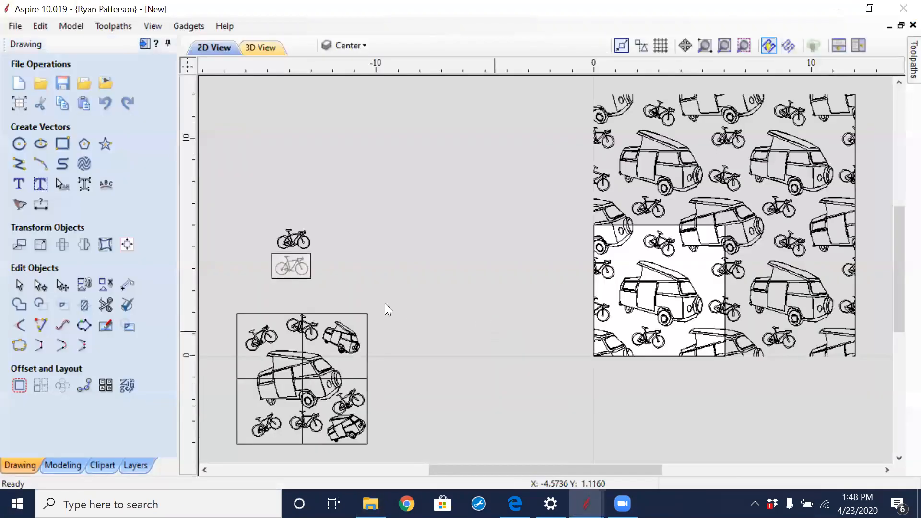
Examine the cut-off camper van vectors along the upper edge of the tiled van-and-bicycle pattern, selecting the trimmed group to check its open ends
{"action": "scroll", "coordinate": [333, 305], "scroll_direction": "down", "scroll_amount": 3}
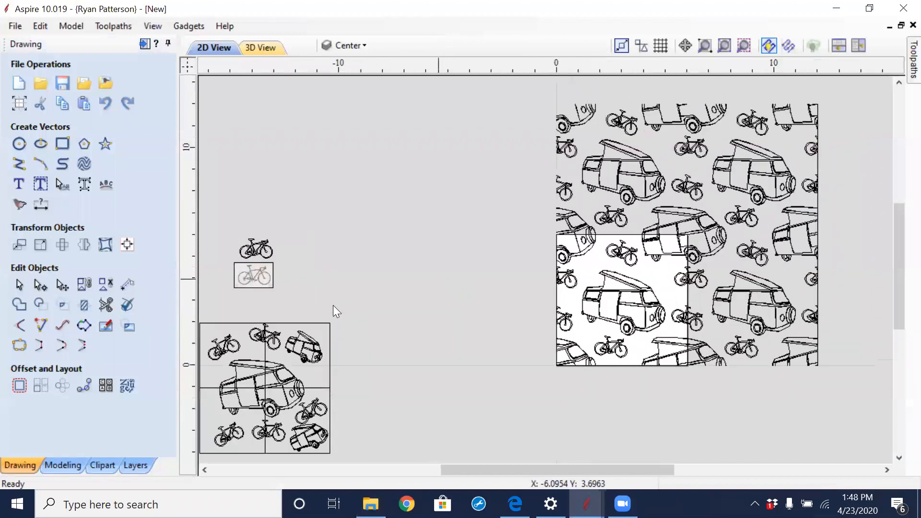
{"action": "scroll", "coordinate": [599, 207], "scroll_direction": "up", "scroll_amount": 4}
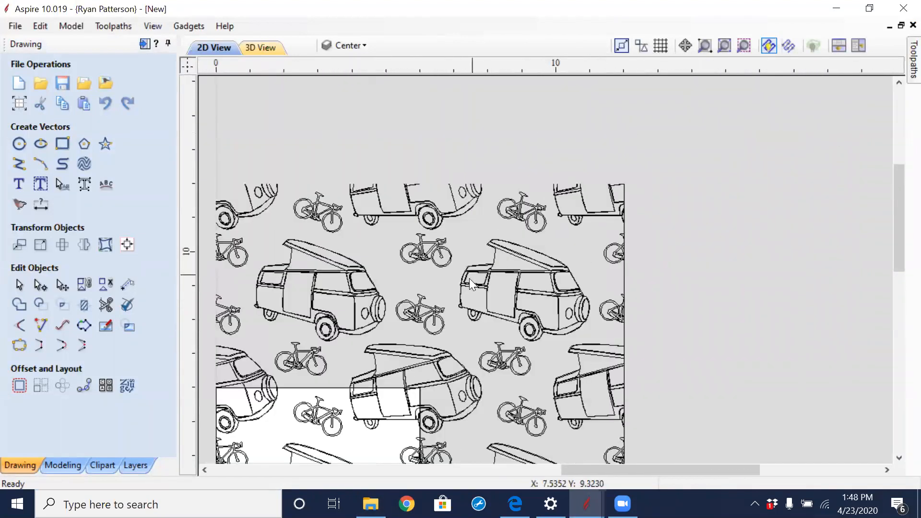
{"action": "middle_click_drag", "start_coordinate": [381, 229], "coordinate": [491, 208]}
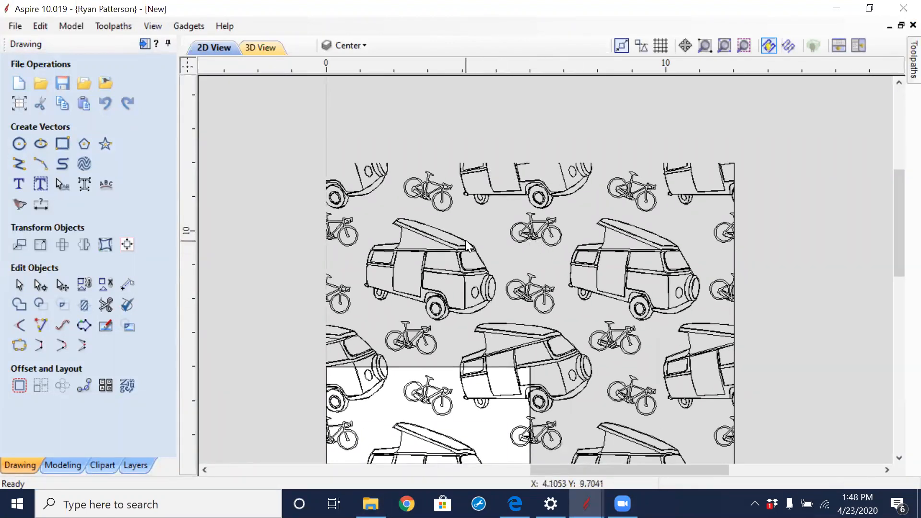
{"action": "left_click", "coordinate": [517, 167]}
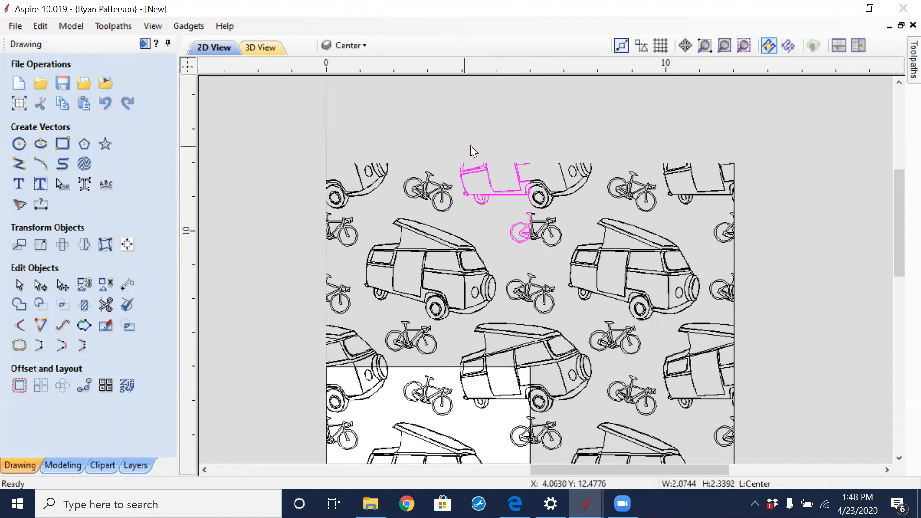
{"action": "left_click", "coordinate": [508, 166]}
{"action": "scroll", "coordinate": [506, 164], "scroll_direction": "up", "scroll_amount": 8}
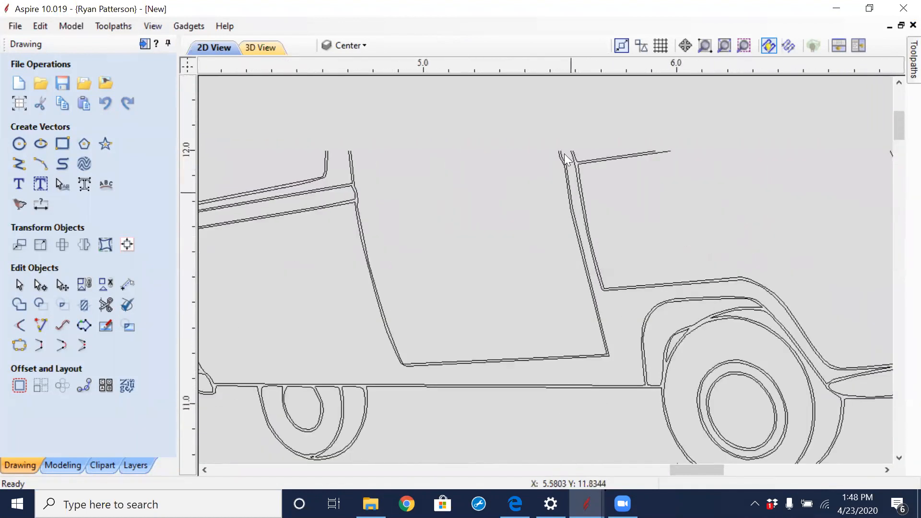
{"action": "scroll", "coordinate": [560, 157], "scroll_direction": "up", "scroll_amount": 4}
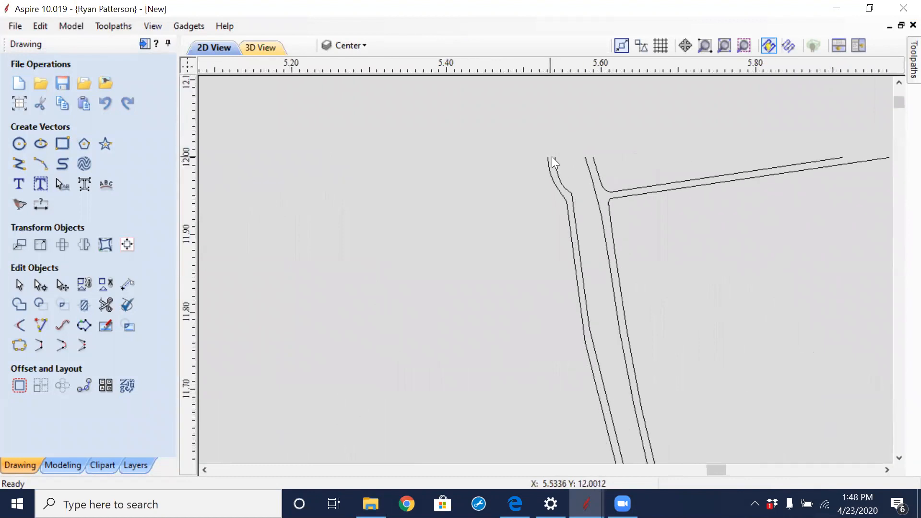
{"action": "left_click", "coordinate": [572, 199]}
{"action": "scroll", "coordinate": [540, 317], "scroll_direction": "down", "scroll_amount": 5}
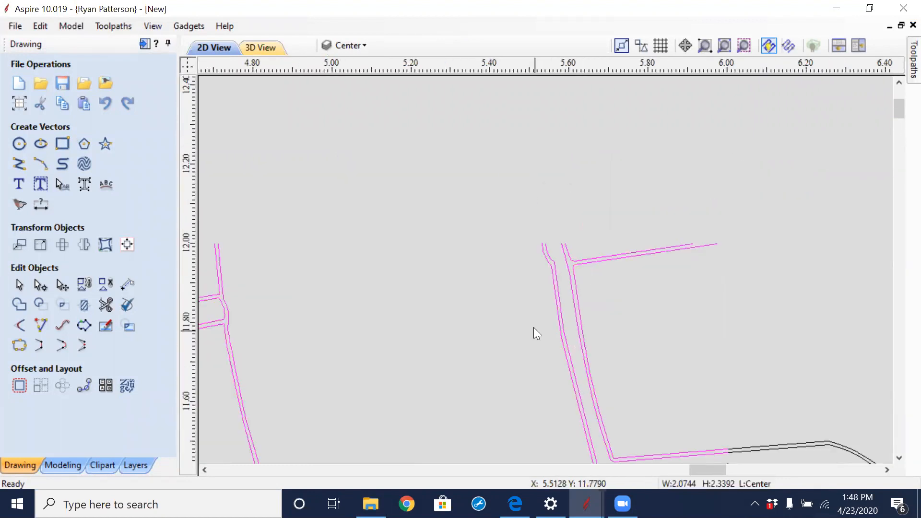
{"action": "scroll", "coordinate": [530, 323], "scroll_direction": "up", "scroll_amount": 1}
{"action": "scroll", "coordinate": [612, 171], "scroll_direction": "down", "scroll_amount": 10}
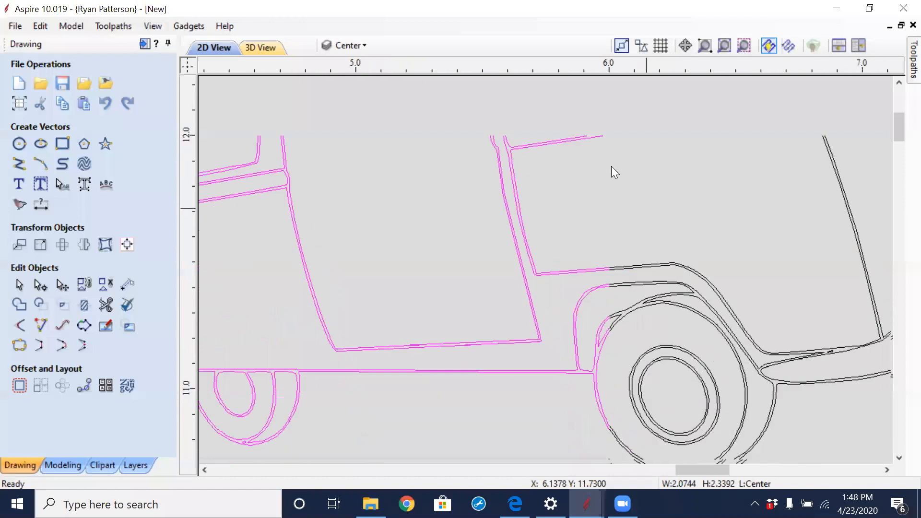
Select the vertical boundary line on the right edge of the van-and-bicycle pattern's upper half and inspect that edge
{"action": "scroll", "coordinate": [580, 300], "scroll_direction": "down", "scroll_amount": 6}
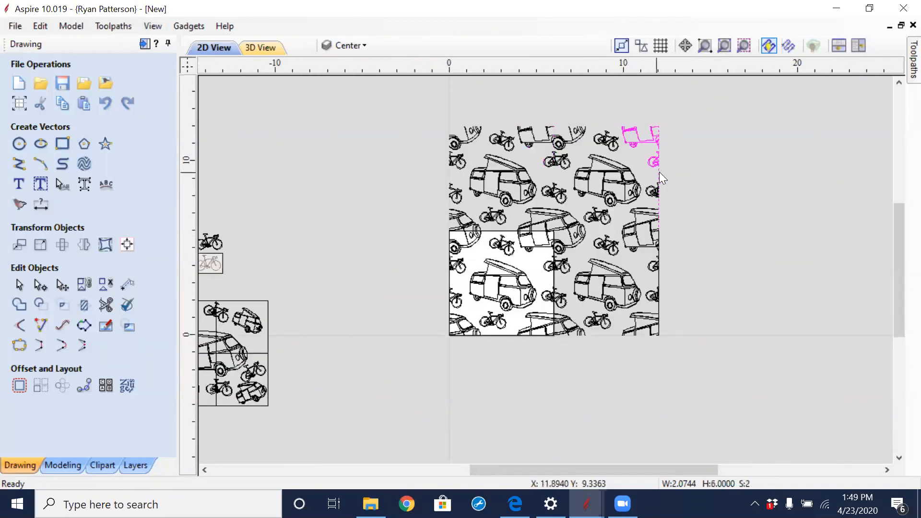
{"action": "left_click", "coordinate": [678, 177]}
{"action": "left_click", "coordinate": [657, 173]}
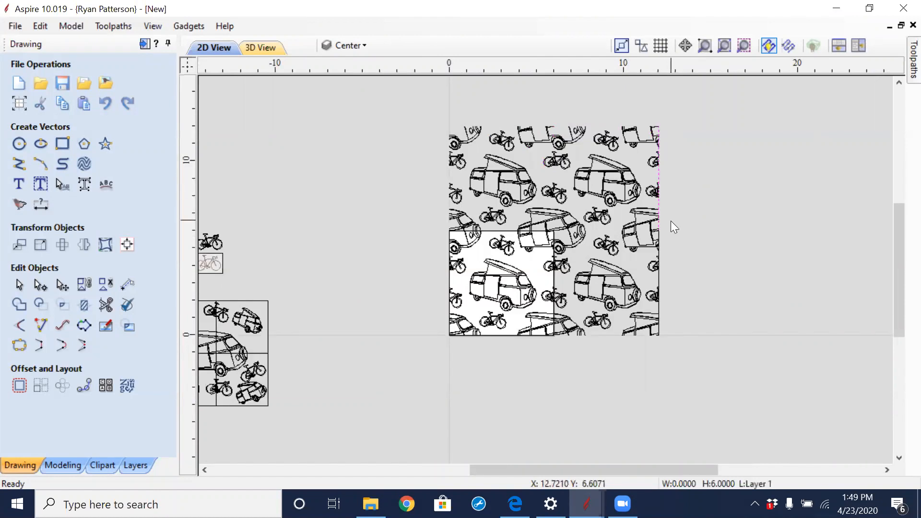
{"action": "scroll", "coordinate": [665, 278], "scroll_direction": "up", "scroll_amount": 5}
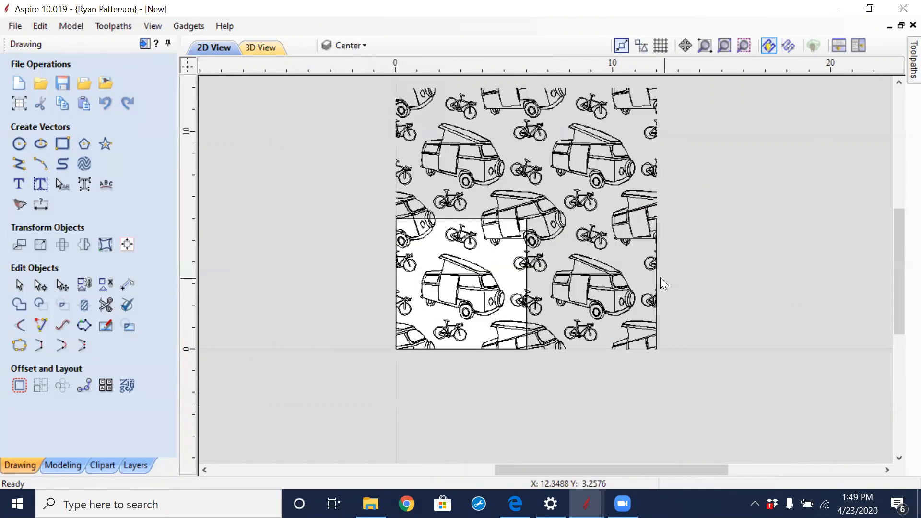
Select the entire tiled van-and-bicycle pattern and join its vectors with a 0.001 inch tolerance
{"action": "scroll", "coordinate": [648, 280], "scroll_direction": "down", "scroll_amount": 5}
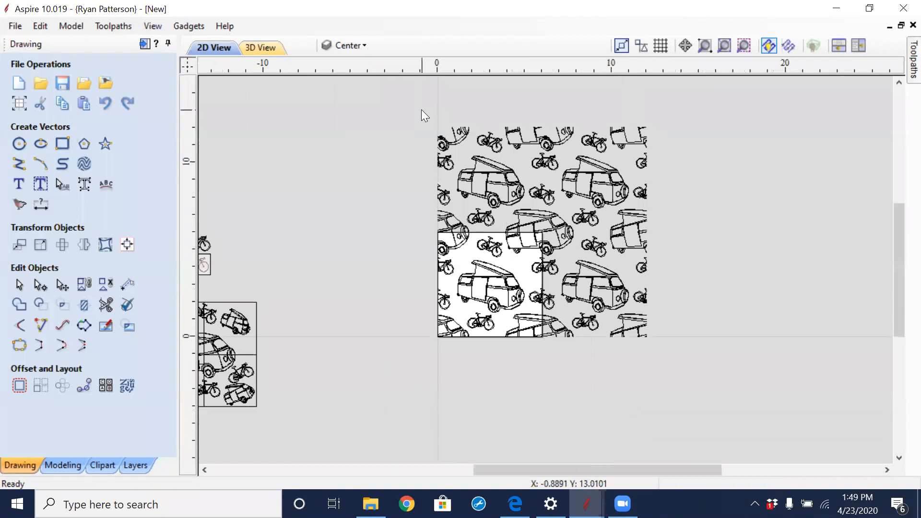
{"action": "left_click_drag", "start_coordinate": [737, 419], "coordinate": [737, 419]}
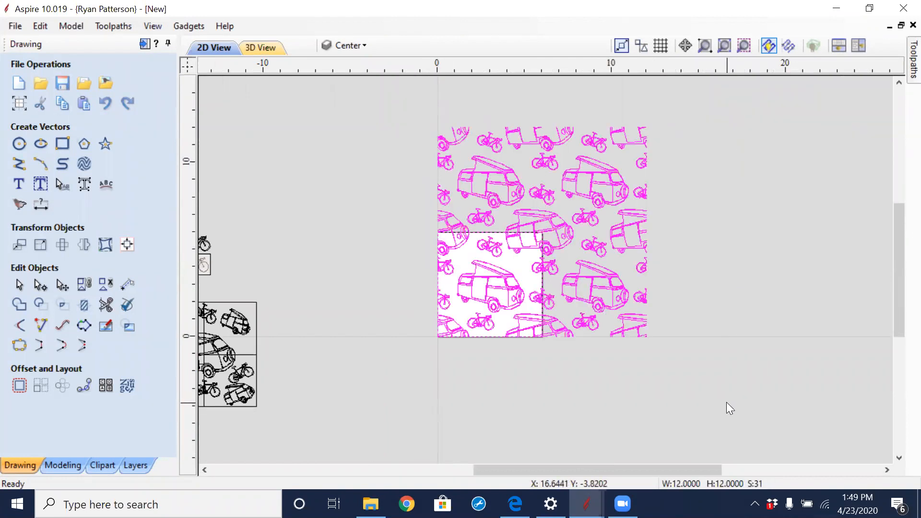
{"action": "key", "text": "j"}
{"action": "left_click", "coordinate": [30, 252]}
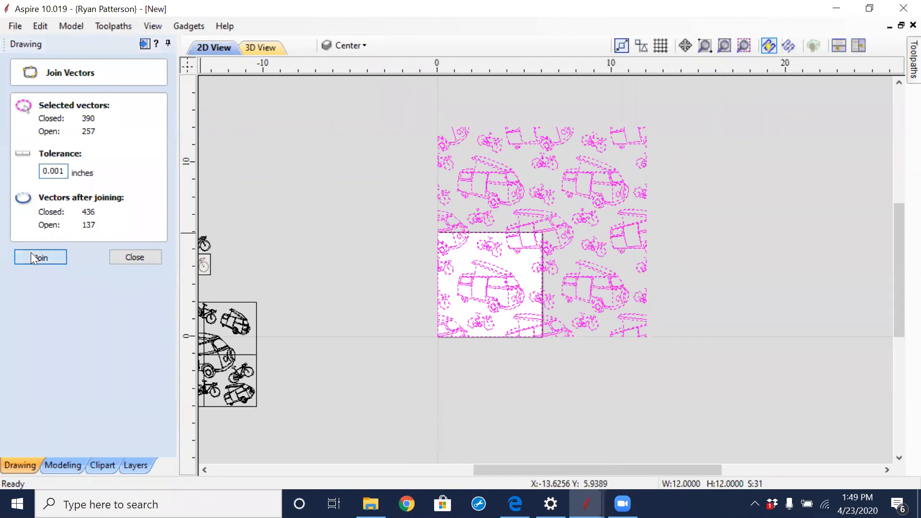
{"action": "left_click", "coordinate": [144, 257]}
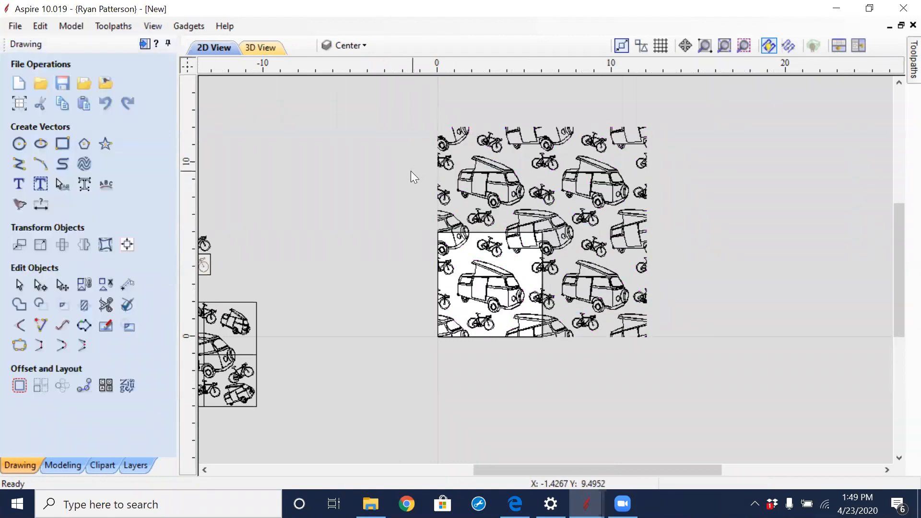
Select all open vectors in the drawing
{"action": "right_click", "coordinate": [411, 171]}
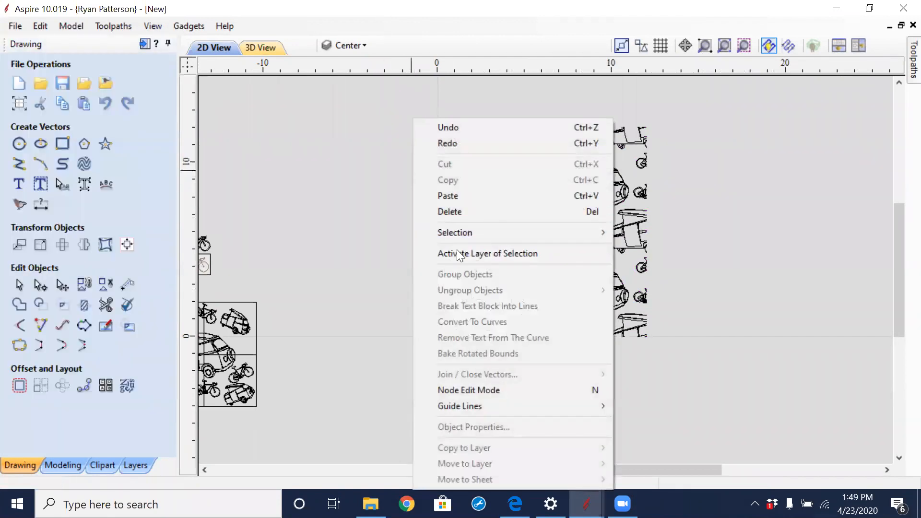
{"action": "mouse_move", "coordinate": [500, 234]}
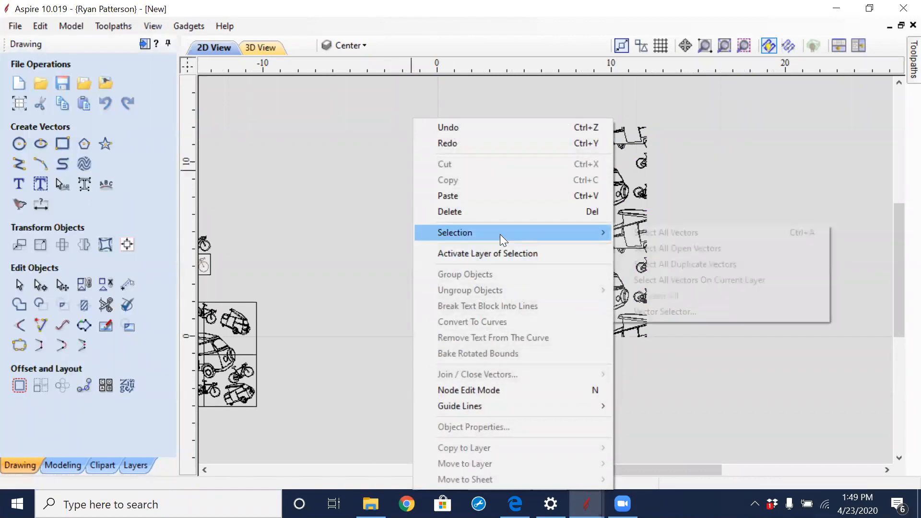
{"action": "left_click", "coordinate": [675, 246]}
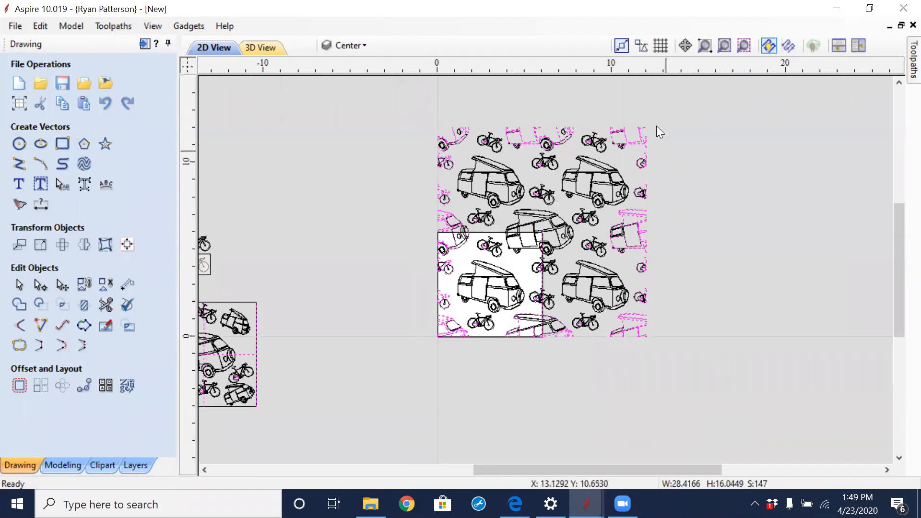
Examine the selected open ends of the cut-off camper van along the pattern's upper edge, checking the gaps between paired lines
{"action": "scroll", "coordinate": [643, 119], "scroll_direction": "up", "scroll_amount": 2}
{"action": "scroll", "coordinate": [530, 223], "scroll_direction": "up", "scroll_amount": 8}
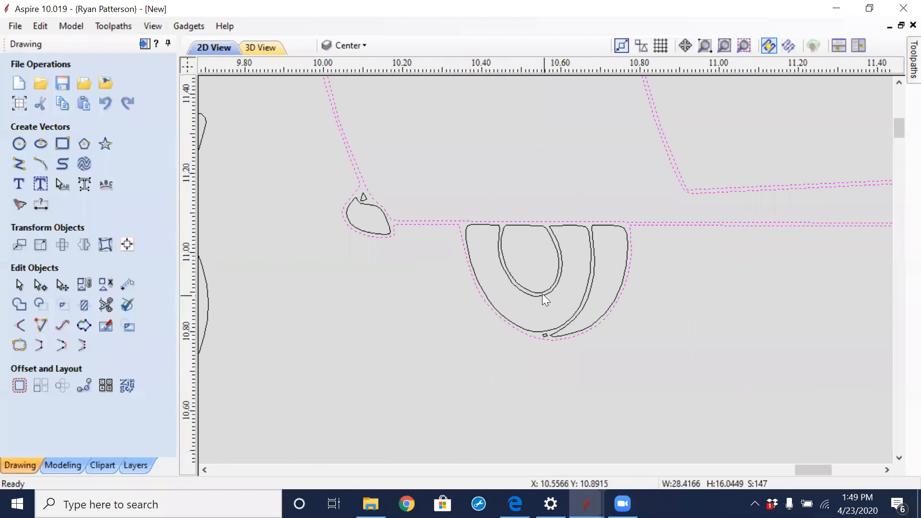
{"action": "scroll", "coordinate": [542, 289], "scroll_direction": "down", "scroll_amount": 3}
{"action": "scroll", "coordinate": [550, 296], "scroll_direction": "up", "scroll_amount": 9}
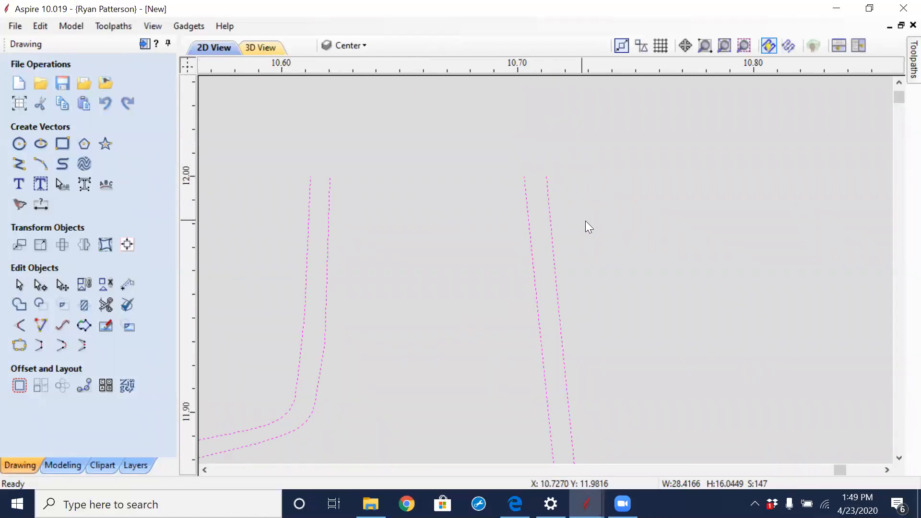
{"action": "scroll", "coordinate": [497, 266], "scroll_direction": "down", "scroll_amount": 3}
{"action": "scroll", "coordinate": [465, 270], "scroll_direction": "down", "scroll_amount": 1}
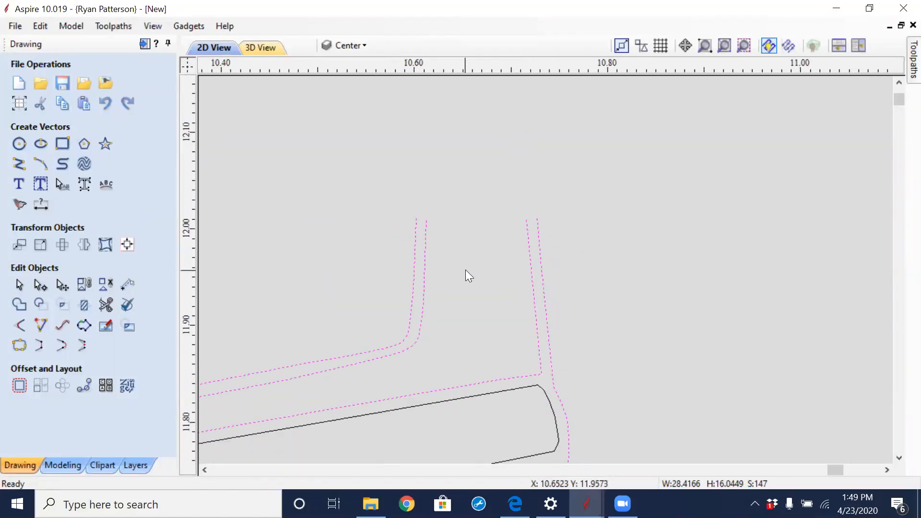
{"action": "scroll", "coordinate": [465, 270], "scroll_direction": "down", "scroll_amount": 2}
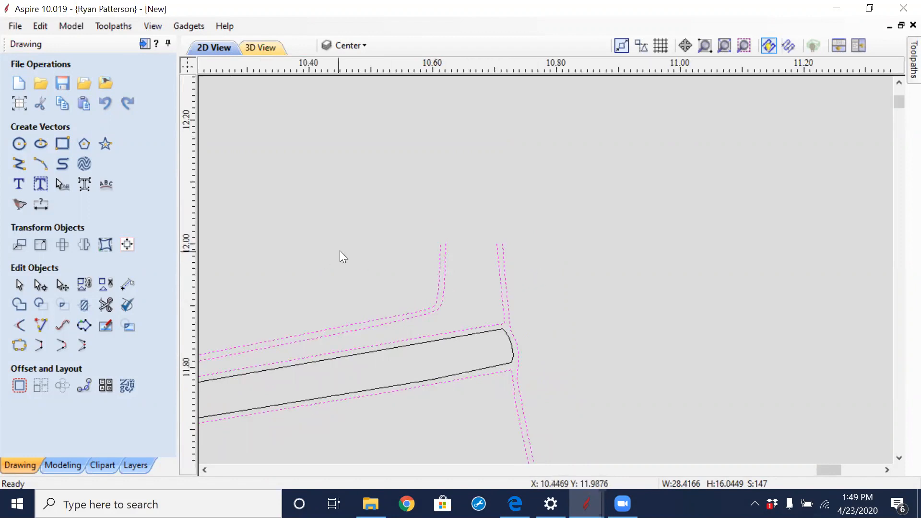
{"action": "middle_click_drag", "start_coordinate": [314, 267], "coordinate": [428, 214]}
{"action": "scroll", "coordinate": [427, 214], "scroll_direction": "down", "scroll_amount": 2}
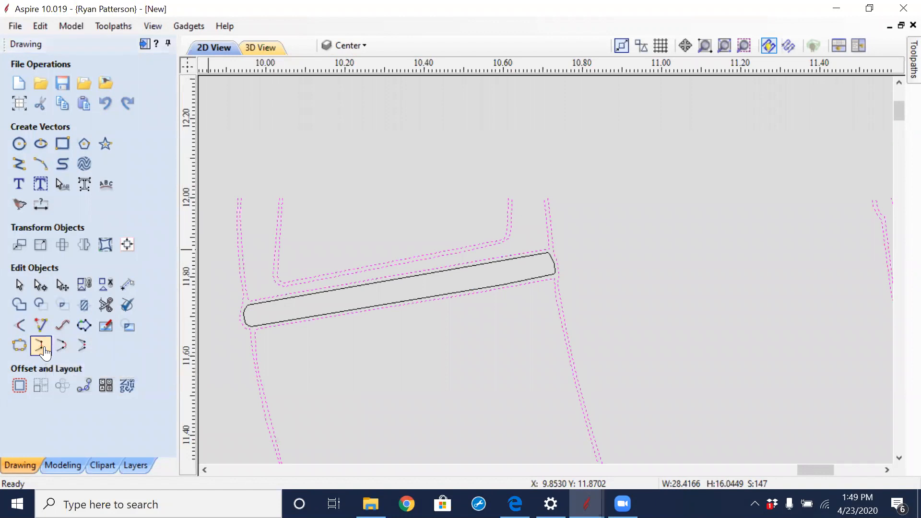
{"action": "scroll", "coordinate": [552, 200], "scroll_direction": "up", "scroll_amount": 1}
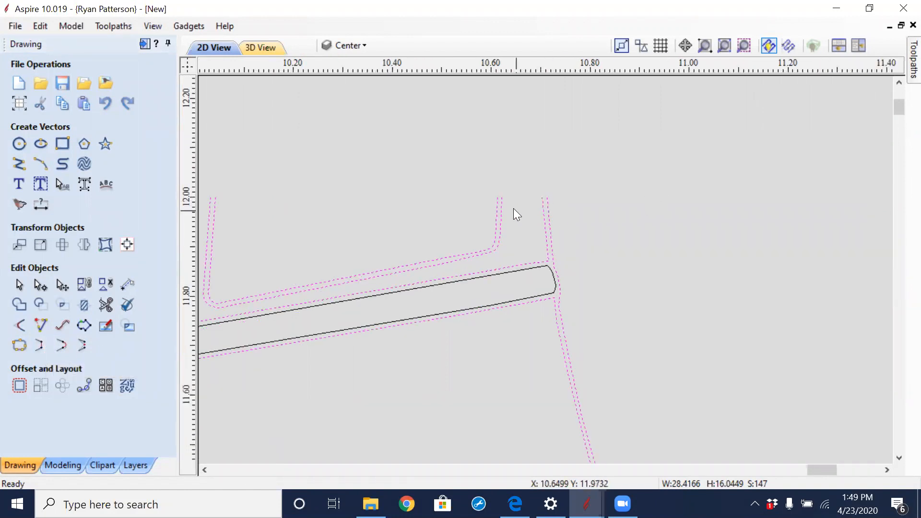
{"action": "scroll", "coordinate": [510, 211], "scroll_direction": "down", "scroll_amount": 3}
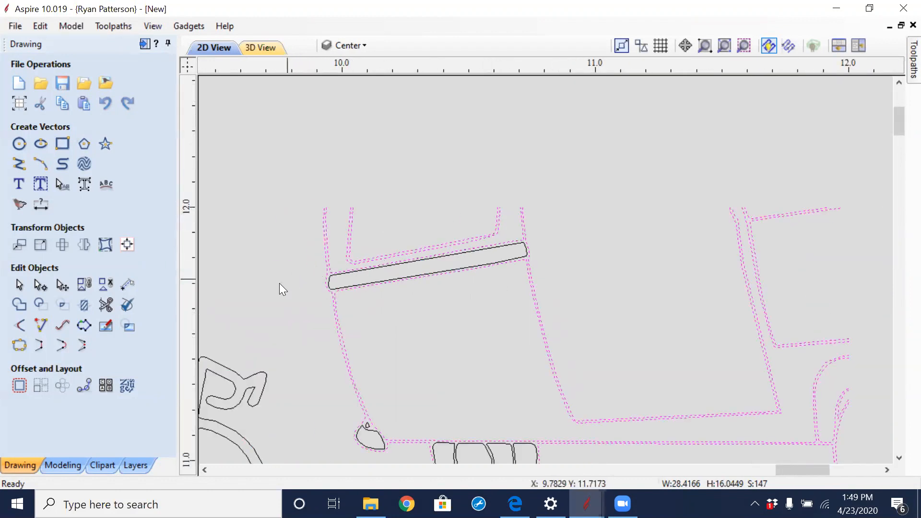
{"action": "scroll", "coordinate": [351, 214], "scroll_direction": "up", "scroll_amount": 3}
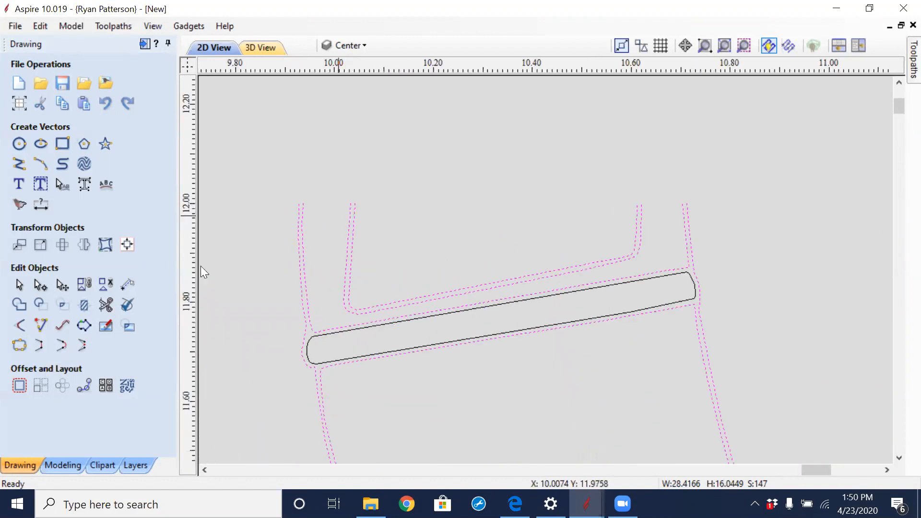
Try to join the selected open vectors with a 0.5 inch tolerance
{"action": "left_click", "coordinate": [19, 352]}
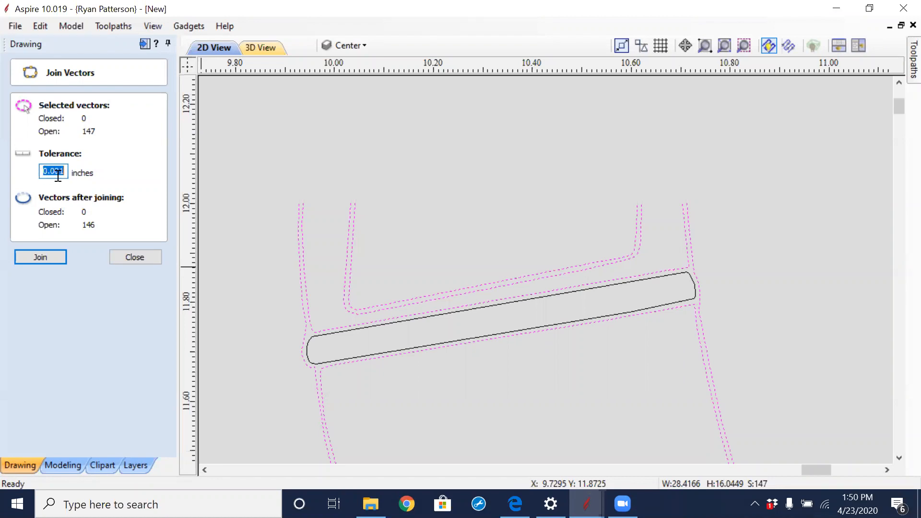
{"action": "left_click_drag", "start_coordinate": [66, 172], "coordinate": [54, 171]}
{"action": "scroll", "coordinate": [307, 196], "scroll_direction": "up", "scroll_amount": 4}
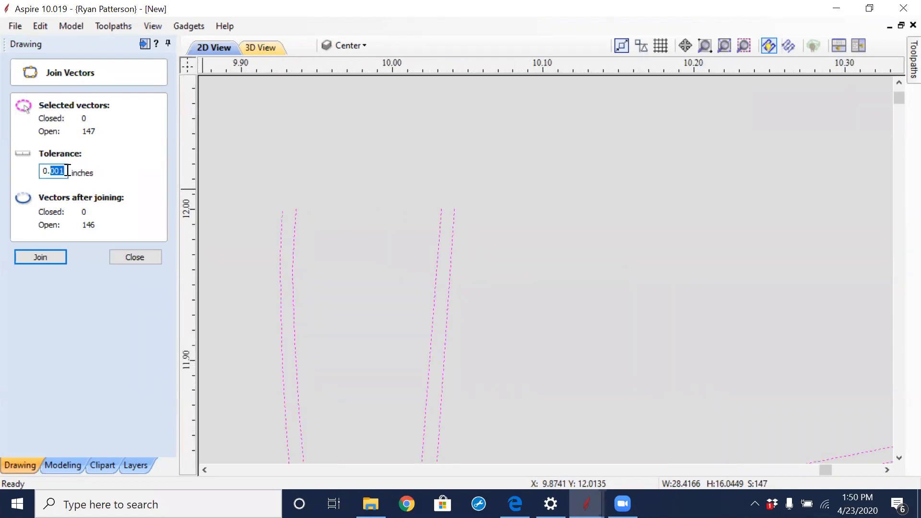
{"action": "type", "text": "5"}
{"action": "key", "text": "BackSpace"}
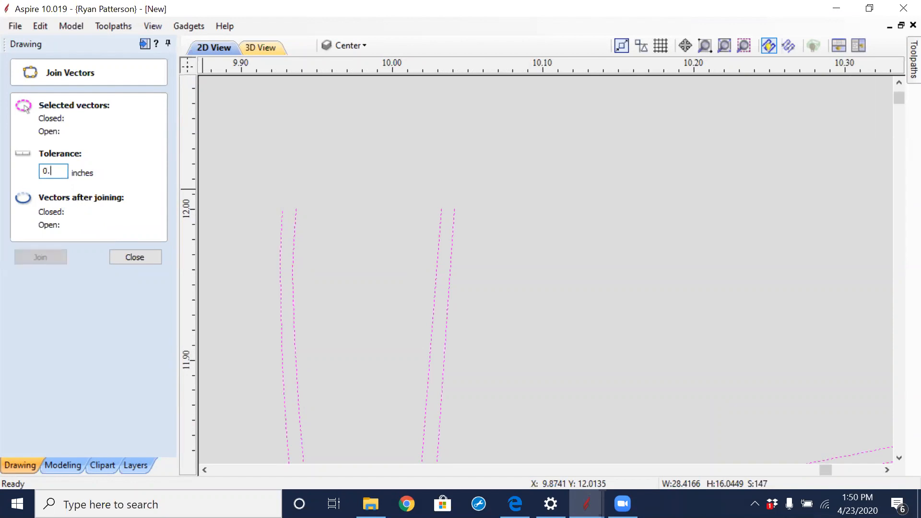
{"action": "type", "text": "5"}
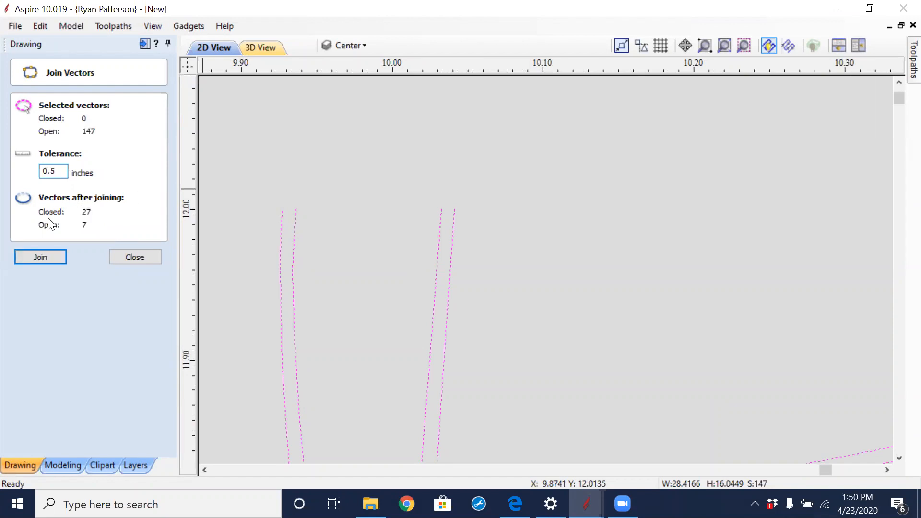
{"action": "left_click", "coordinate": [41, 256]}
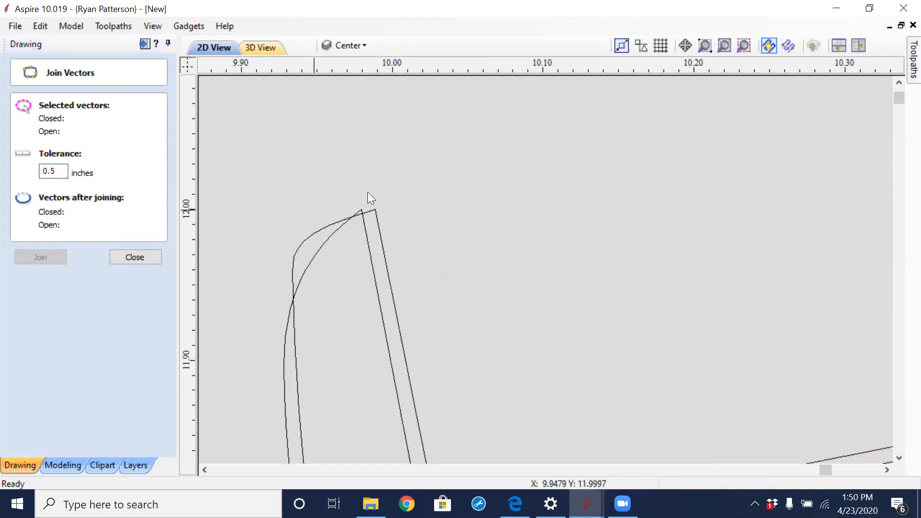
Check how the van's line ends were joined along the upper edge and undo the join
{"action": "scroll", "coordinate": [368, 188], "scroll_direction": "down", "scroll_amount": 3}
{"action": "scroll", "coordinate": [520, 197], "scroll_direction": "up", "scroll_amount": 5}
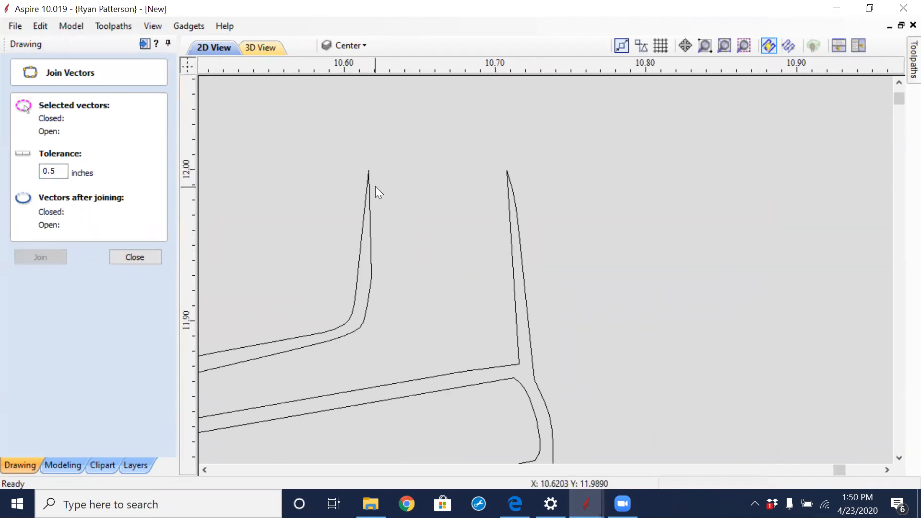
{"action": "key", "text": "ctrl+z"}
{"action": "middle_click_drag", "start_coordinate": [356, 204], "coordinate": [502, 231]}
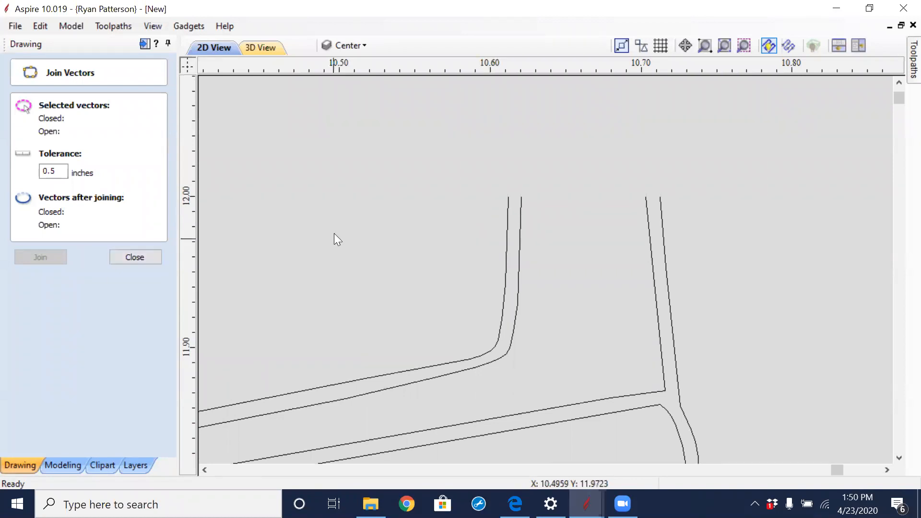
{"action": "scroll", "coordinate": [436, 240], "scroll_direction": "down", "scroll_amount": 2}
{"action": "scroll", "coordinate": [437, 237], "scroll_direction": "down", "scroll_amount": 2}
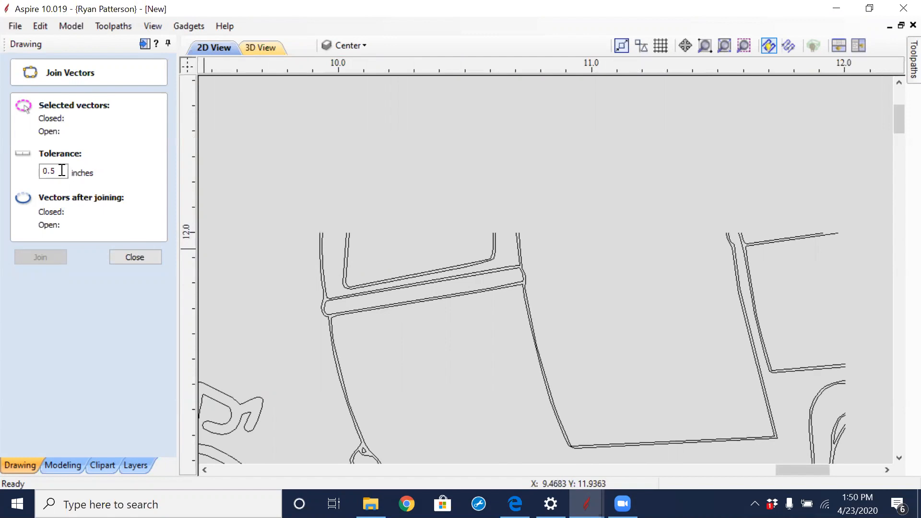
Set the join tolerance to 0.06 inches, select all open vectors and join them
{"action": "left_click_drag", "start_coordinate": [58, 171], "coordinate": [51, 172]}
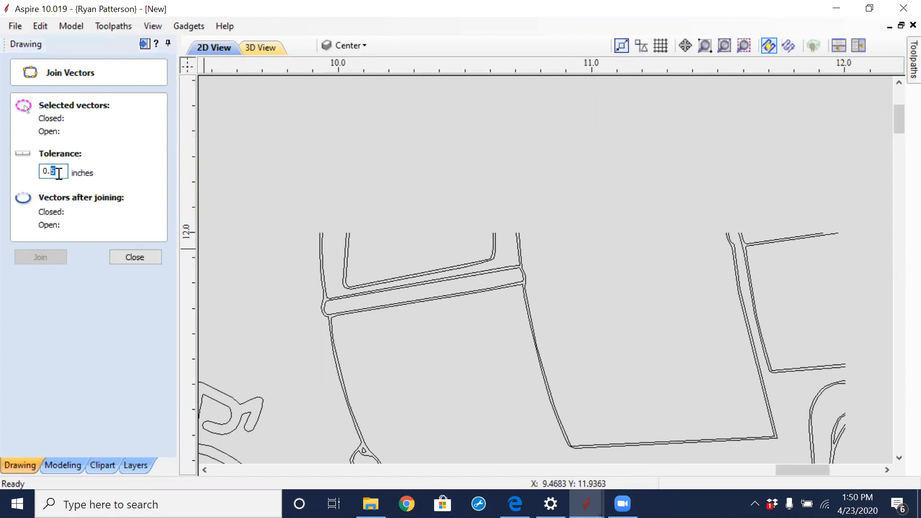
{"action": "type", "text": "06"}
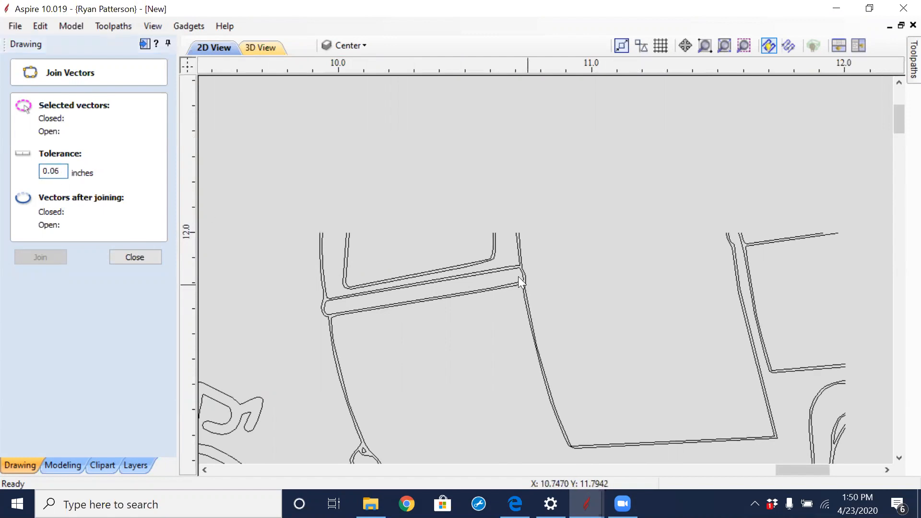
{"action": "right_click", "coordinate": [416, 169]}
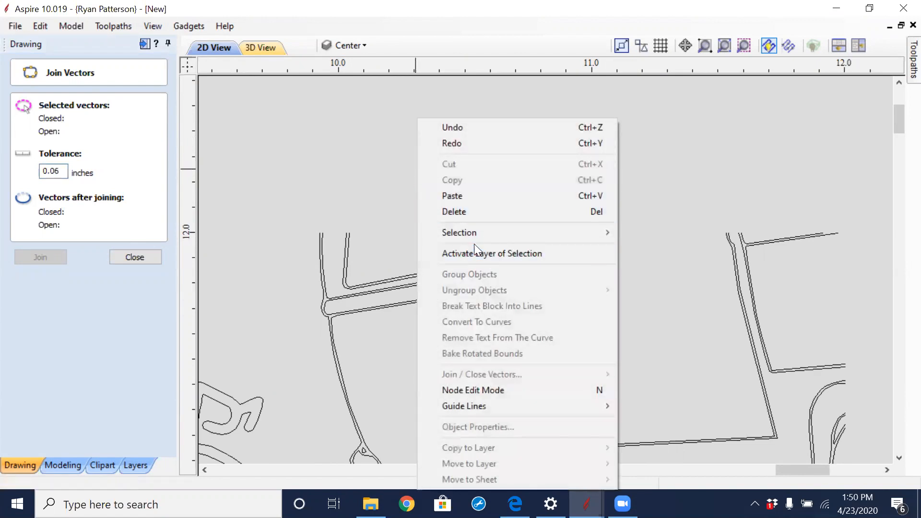
{"action": "mouse_move", "coordinate": [472, 234]}
{"action": "left_click", "coordinate": [689, 247]}
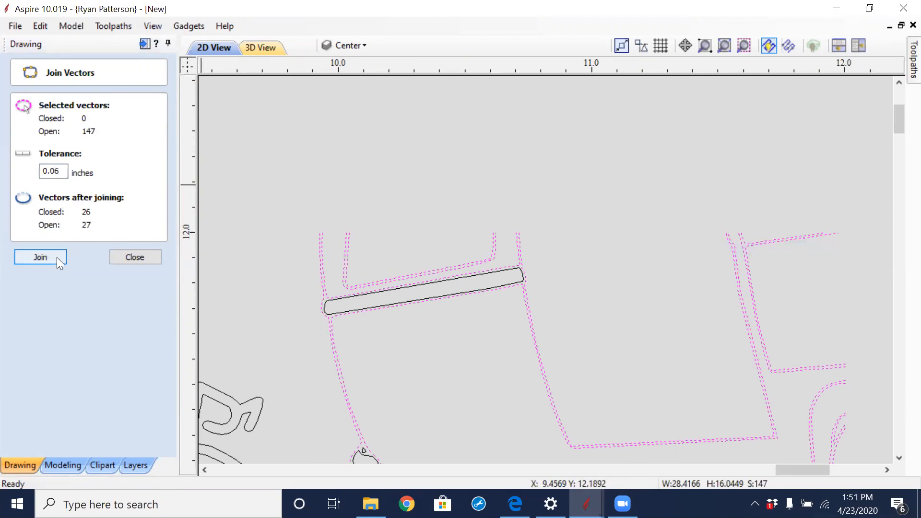
{"action": "left_click", "coordinate": [41, 257]}
Examine the joined line ends of the cut-off vans along the pattern's upper edge, looking for distorted tips and remaining gaps
{"action": "scroll", "coordinate": [349, 235], "scroll_direction": "up", "scroll_amount": 5}
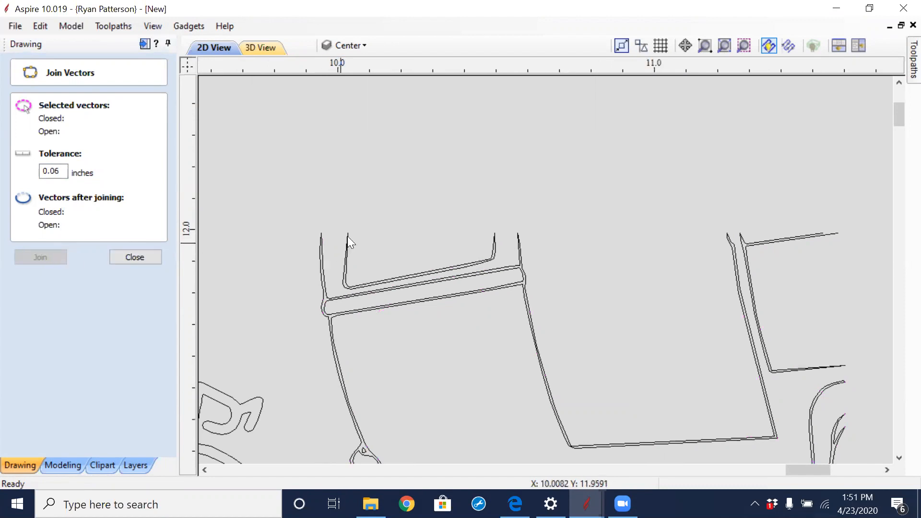
{"action": "scroll", "coordinate": [352, 225], "scroll_direction": "down", "scroll_amount": 5}
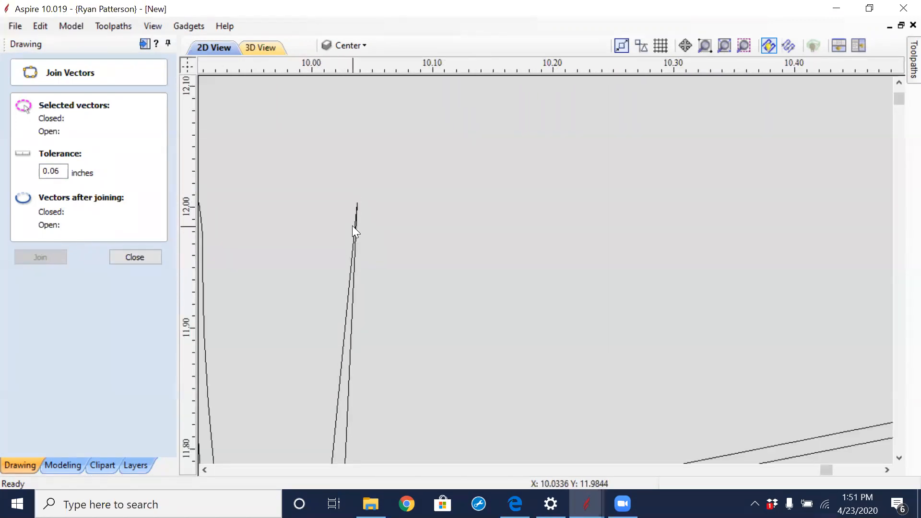
{"action": "scroll", "coordinate": [502, 234], "scroll_direction": "down", "scroll_amount": 2}
{"action": "mouse_move", "coordinate": [320, 229]}
{"action": "middle_mouse_down"}
{"action": "mouse_move", "coordinate": [620, 220]}
{"action": "mouse_move", "coordinate": [676, 210]}
{"action": "middle_mouse_up"}
{"action": "scroll", "coordinate": [676, 211], "scroll_direction": "down", "scroll_amount": 1}
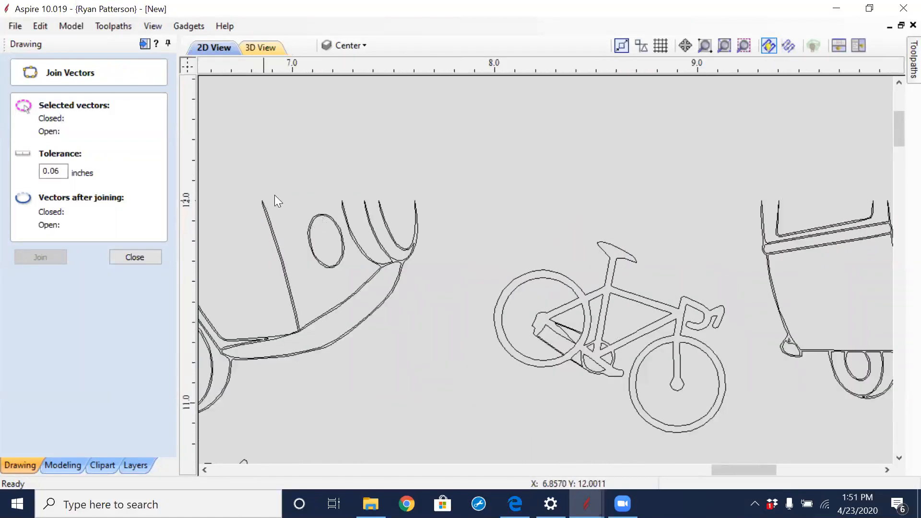
{"action": "scroll", "coordinate": [274, 194], "scroll_direction": "up", "scroll_amount": 6}
{"action": "scroll", "coordinate": [555, 235], "scroll_direction": "down", "scroll_amount": 6}
{"action": "middle_click_drag", "start_coordinate": [536, 252], "coordinate": [851, 253]}
{"action": "scroll", "coordinate": [671, 250], "scroll_direction": "down", "scroll_amount": 1}
{"action": "scroll", "coordinate": [493, 238], "scroll_direction": "up", "scroll_amount": 1}
{"action": "scroll", "coordinate": [492, 238], "scroll_direction": "up", "scroll_amount": 5}
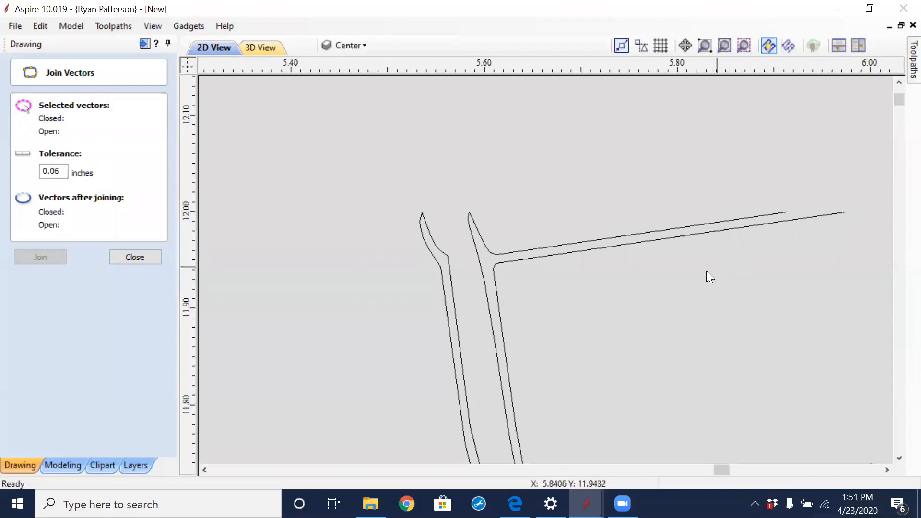
{"action": "scroll", "coordinate": [706, 271], "scroll_direction": "down", "scroll_amount": 5}
{"action": "middle_click_drag", "start_coordinate": [320, 287], "coordinate": [661, 289]}
{"action": "scroll", "coordinate": [512, 287], "scroll_direction": "up", "scroll_amount": 5}
{"action": "scroll", "coordinate": [510, 265], "scroll_direction": "down", "scroll_amount": 6}
{"action": "scroll", "coordinate": [624, 230], "scroll_direction": "down", "scroll_amount": 2}
Select all remaining open vectors and inspect the cut bicycle lines along the pattern's left edge
{"action": "right_click", "coordinate": [610, 223]}
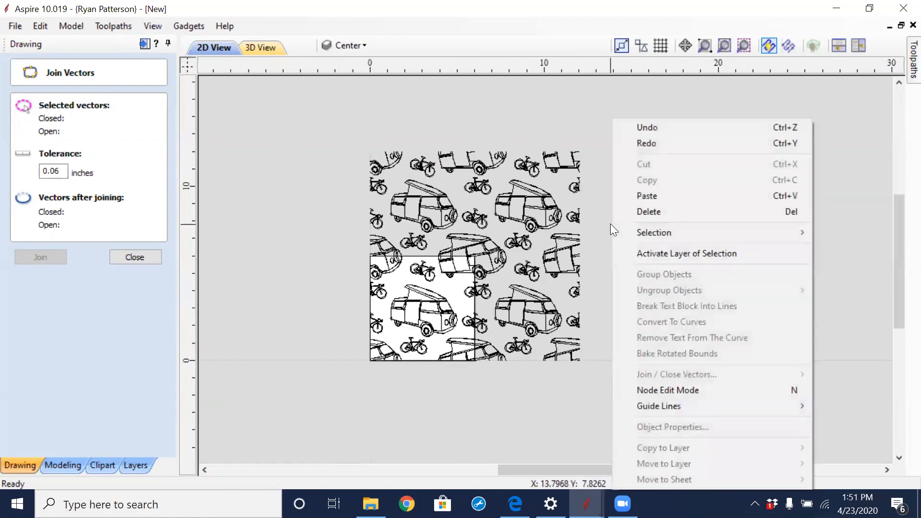
{"action": "mouse_move", "coordinate": [646, 230]}
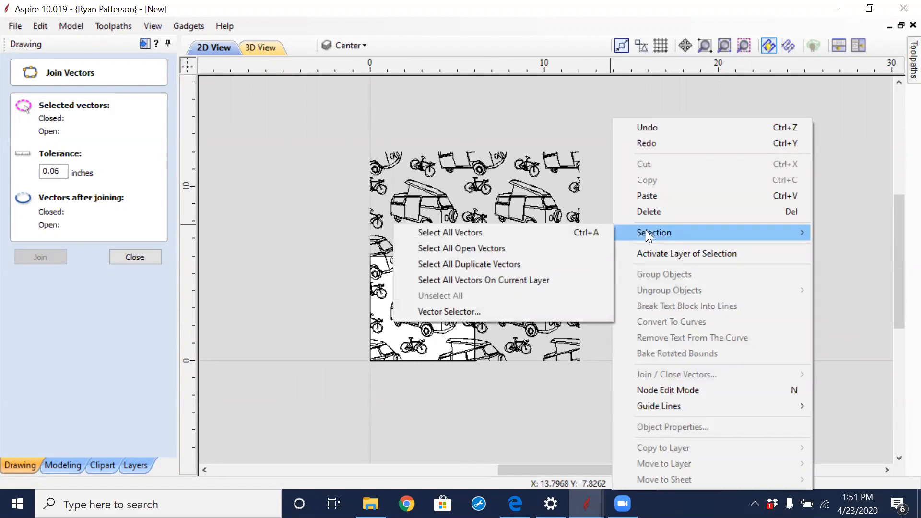
{"action": "left_click", "coordinate": [508, 251]}
{"action": "scroll", "coordinate": [347, 325], "scroll_direction": "up", "scroll_amount": 10}
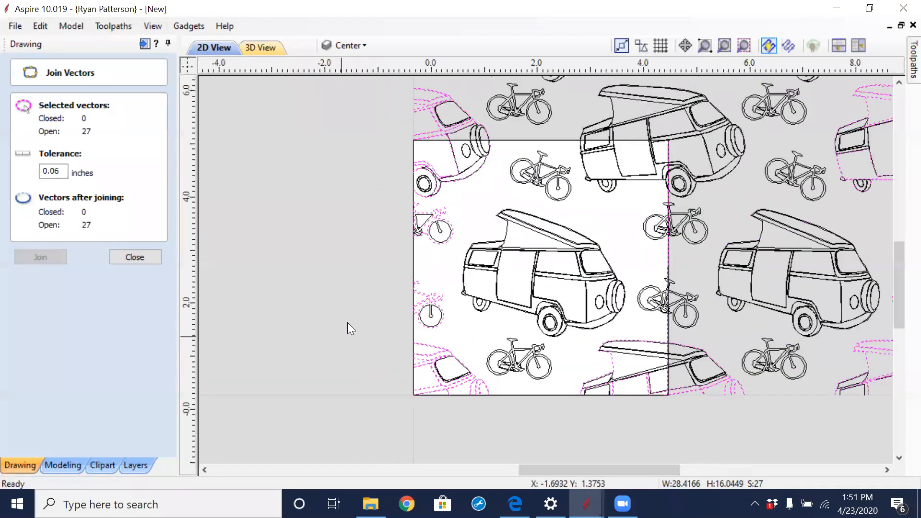
{"action": "scroll", "coordinate": [640, 209], "scroll_direction": "down", "scroll_amount": 3}
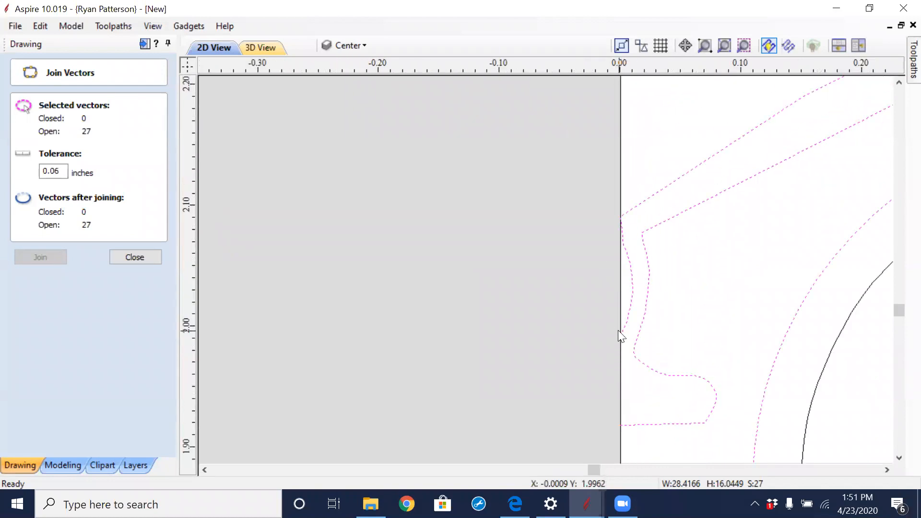
Close the Join Vectors tool and look over the open vectors still selected across the van-and-bicycle pattern
{"action": "scroll", "coordinate": [611, 432], "scroll_direction": "down", "scroll_amount": 3}
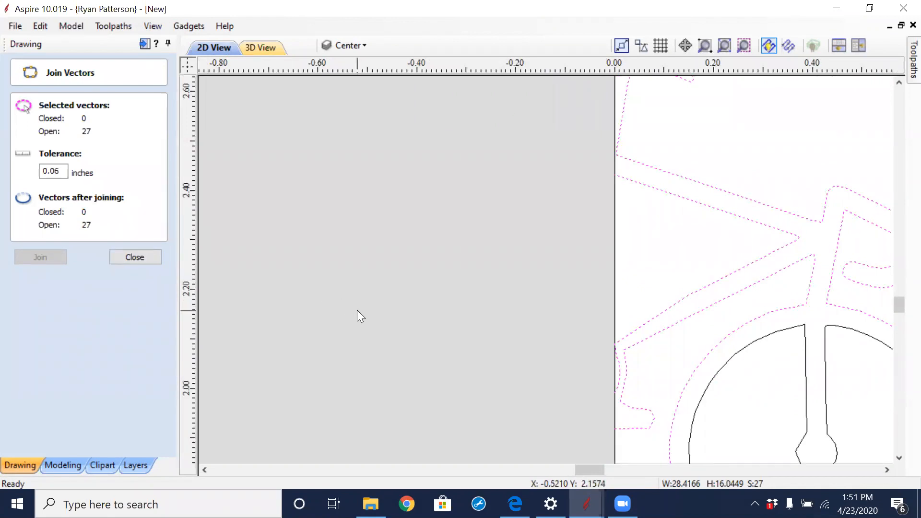
{"action": "left_click", "coordinate": [135, 257]}
{"action": "scroll", "coordinate": [612, 278], "scroll_direction": "down", "scroll_amount": 3}
{"action": "scroll", "coordinate": [621, 286], "scroll_direction": "down", "scroll_amount": 2}
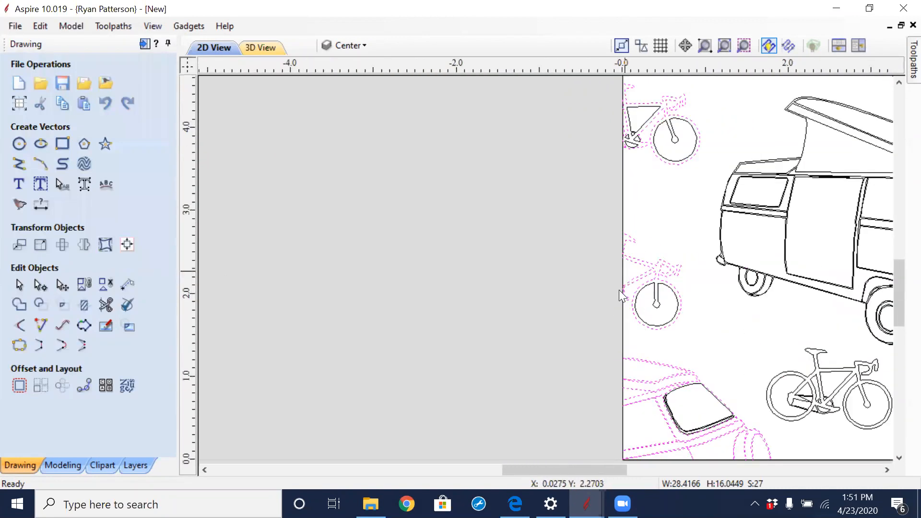
{"action": "scroll", "coordinate": [400, 342], "scroll_direction": "up", "scroll_amount": 4}
{"action": "scroll", "coordinate": [392, 334], "scroll_direction": "down", "scroll_amount": 1}
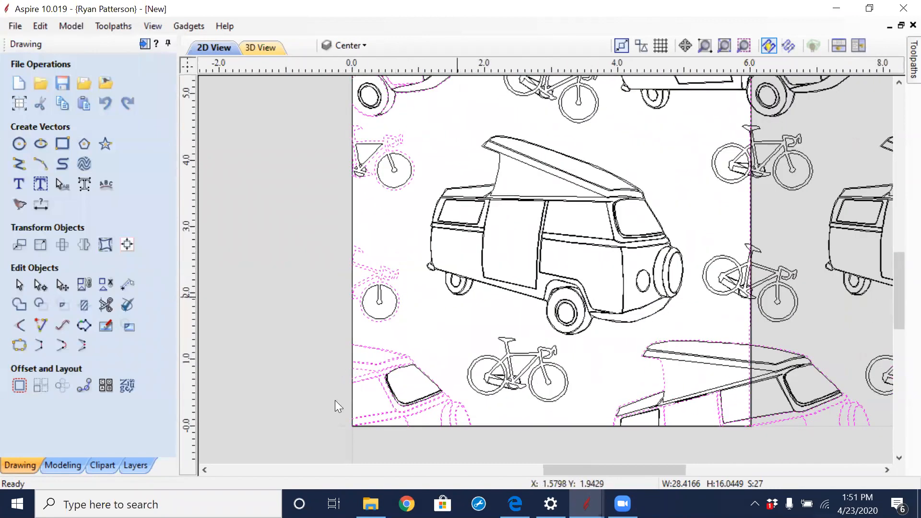
{"action": "scroll", "coordinate": [701, 161], "scroll_direction": "down", "scroll_amount": 1}
{"action": "middle_click_drag", "start_coordinate": [697, 172], "coordinate": [699, 309]}
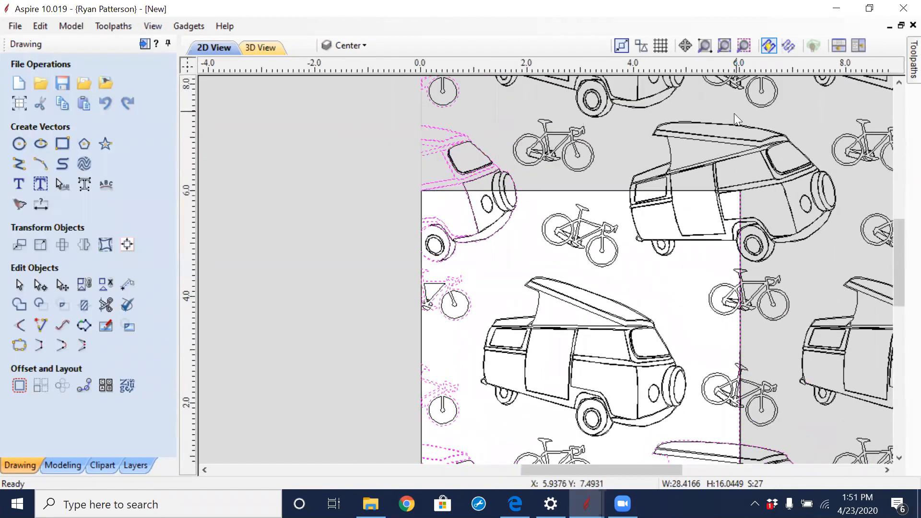
Examine the cut van's roof lines at the pattern's left edge, clear the selection and review the whole repeated pattern
{"action": "scroll", "coordinate": [426, 151], "scroll_direction": "up", "scroll_amount": 1}
{"action": "scroll", "coordinate": [426, 151], "scroll_direction": "up", "scroll_amount": 4}
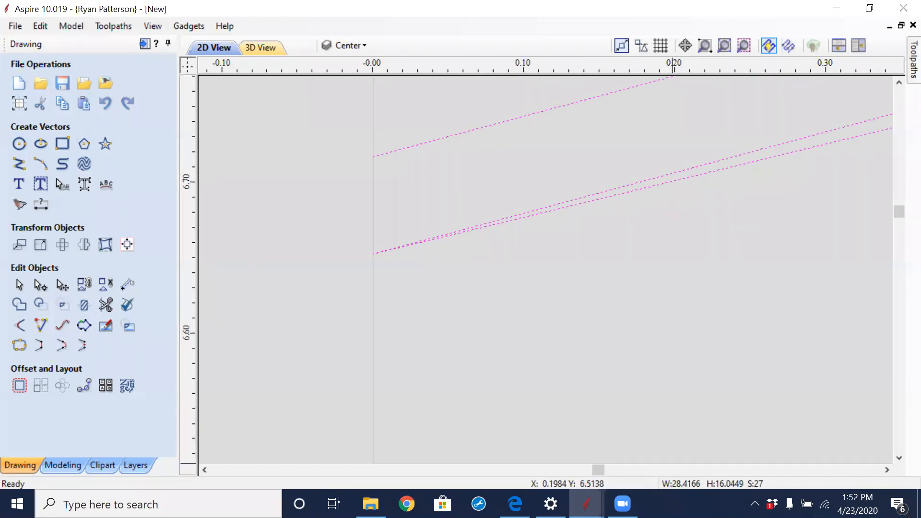
{"action": "scroll", "coordinate": [655, 320], "scroll_direction": "down", "scroll_amount": 5}
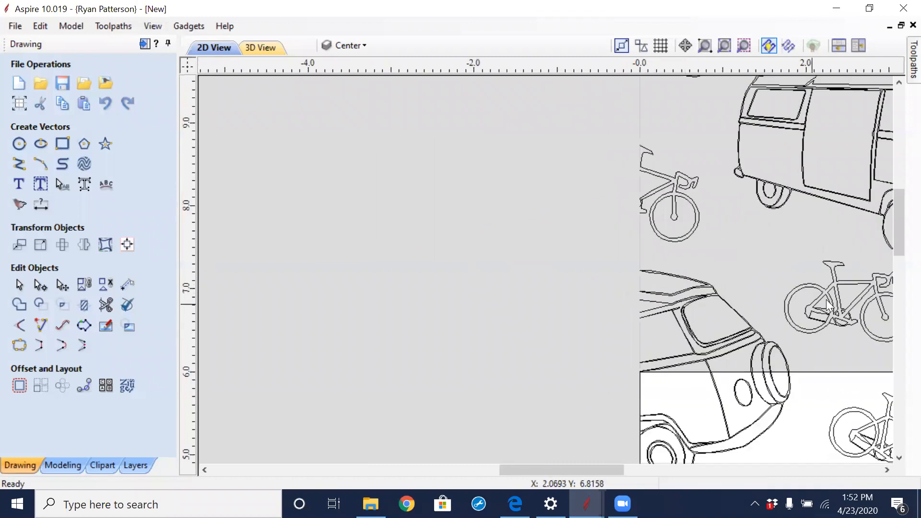
{"action": "scroll", "coordinate": [497, 323], "scroll_direction": "down", "scroll_amount": 5}
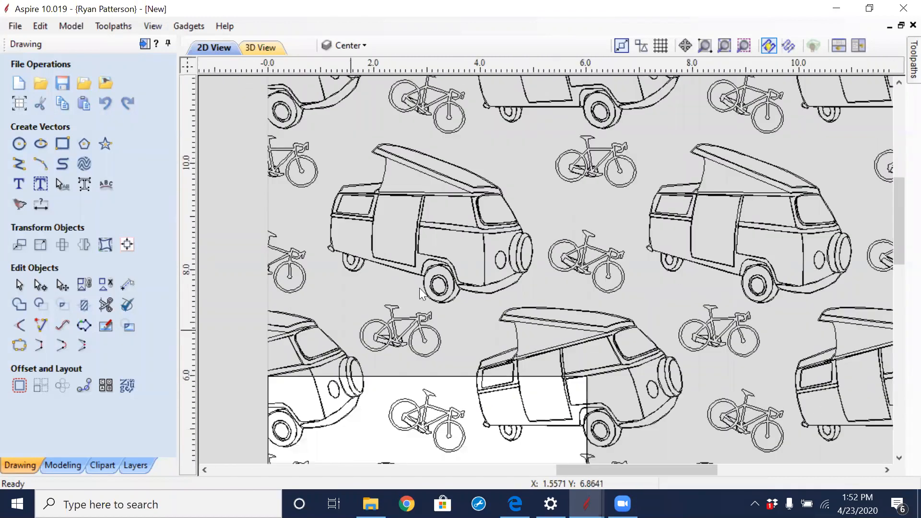
{"action": "scroll", "coordinate": [509, 388], "scroll_direction": "down", "scroll_amount": 2}
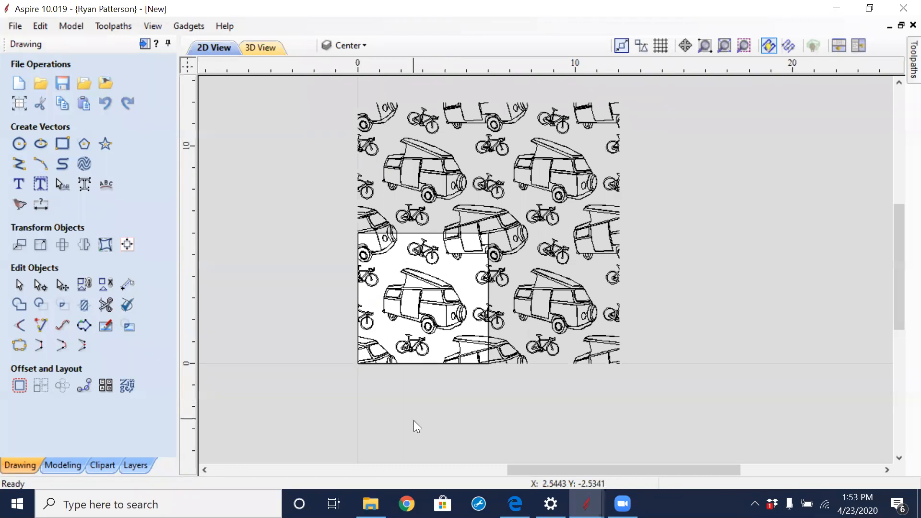
Display the 3D modeling tools and minimize all open windows to reach the desktop
{"action": "left_click", "coordinate": [63, 471]}
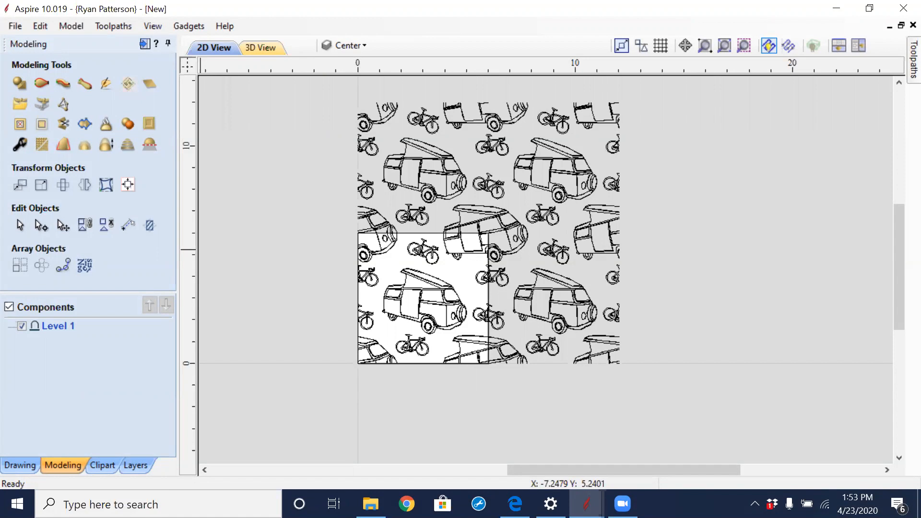
{"action": "left_click", "coordinate": [839, 8]}
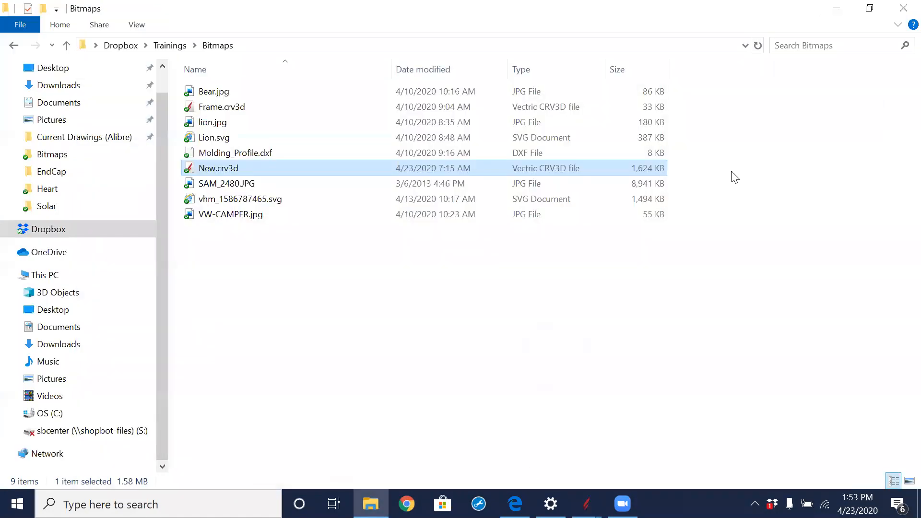
{"action": "left_click", "coordinate": [836, 9]}
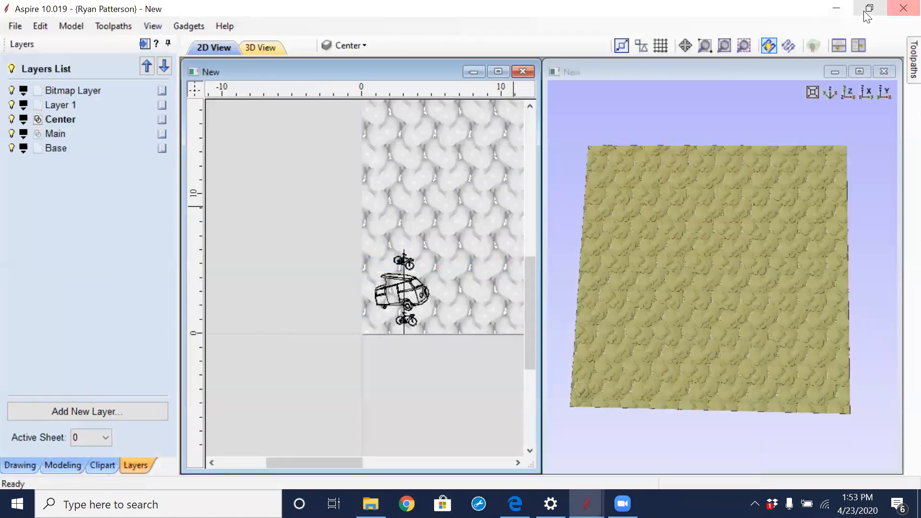
{"action": "left_click", "coordinate": [835, 9]}
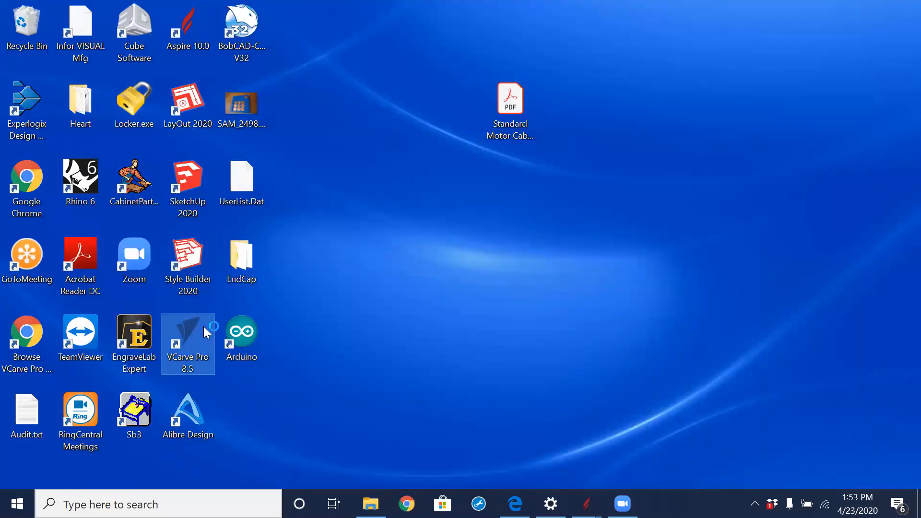
Start VCarve Pro 8.5 and create a new job 18 x 24 inches and 0.5 inch thick
{"action": "double_click", "coordinate": [204, 326]}
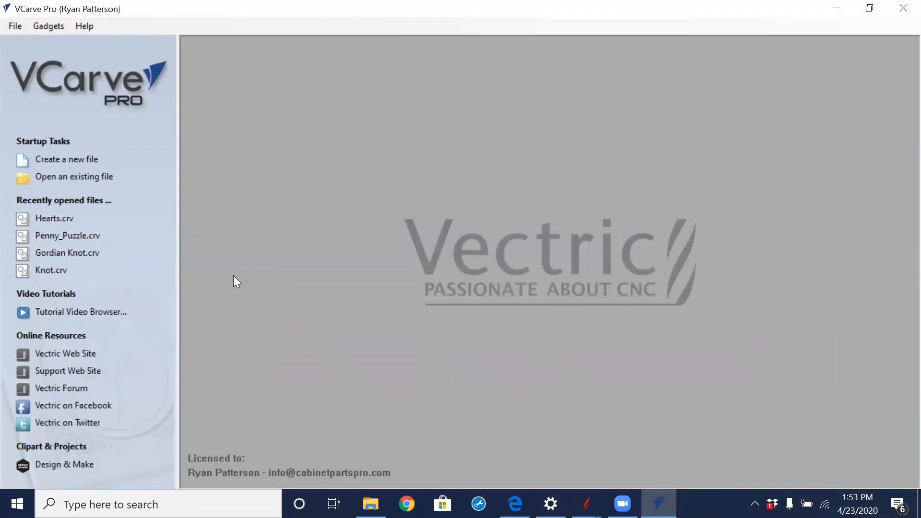
{"action": "left_click", "coordinate": [41, 159]}
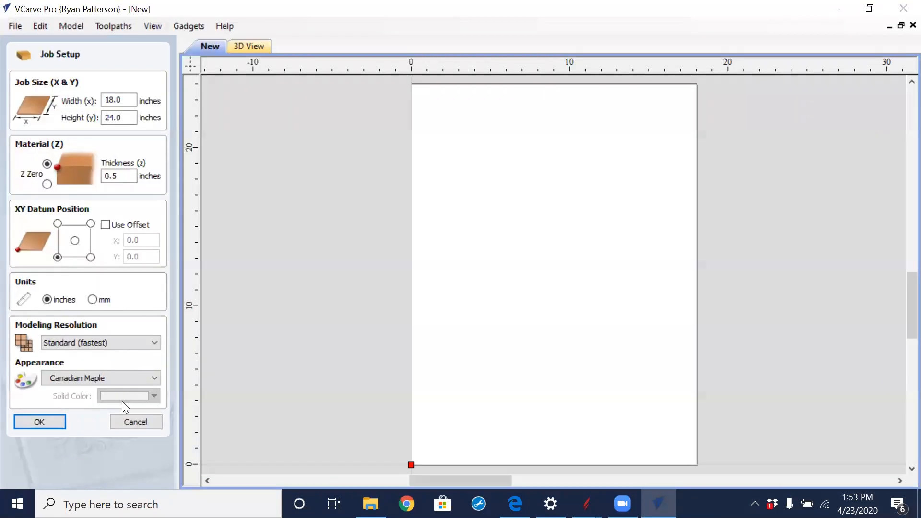
{"action": "left_click", "coordinate": [42, 419]}
Review the 3D model tools available in VCarve Pro and open the Array Copy tool
{"action": "left_click", "coordinate": [60, 463]}
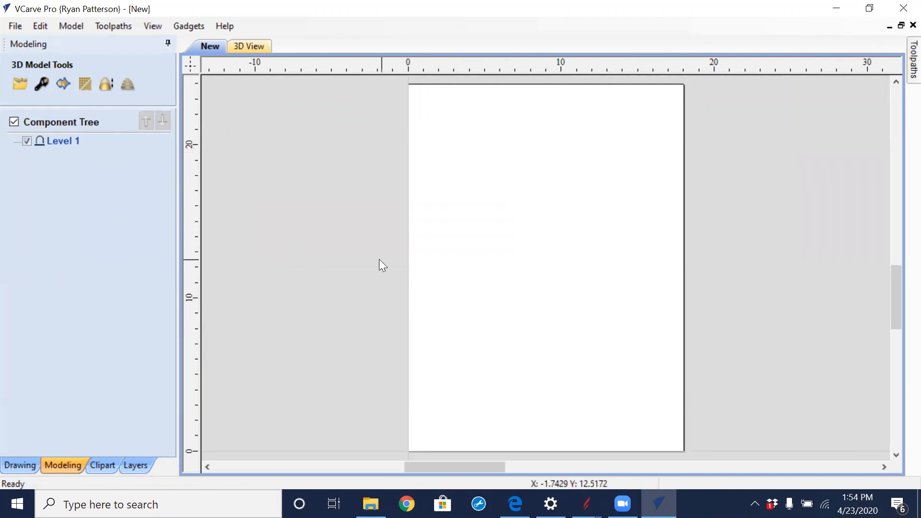
{"action": "left_click", "coordinate": [22, 464]}
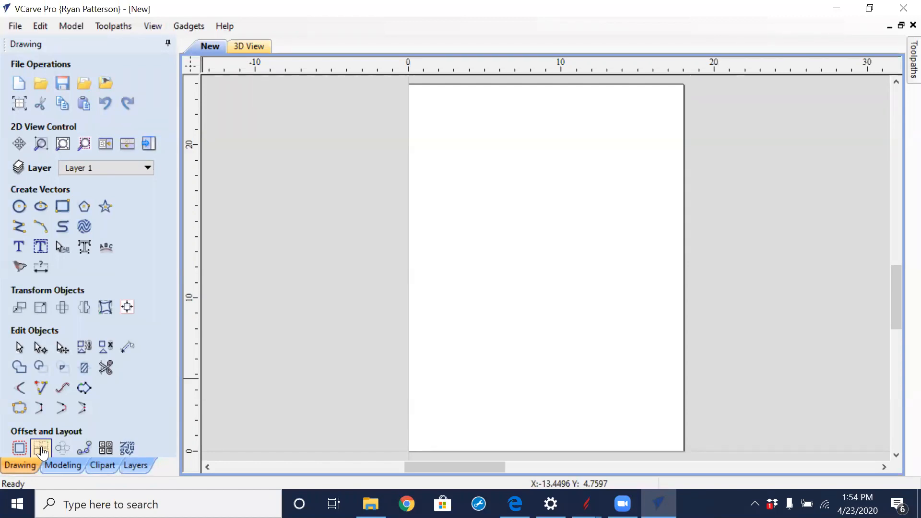
{"action": "left_click", "coordinate": [42, 449]}
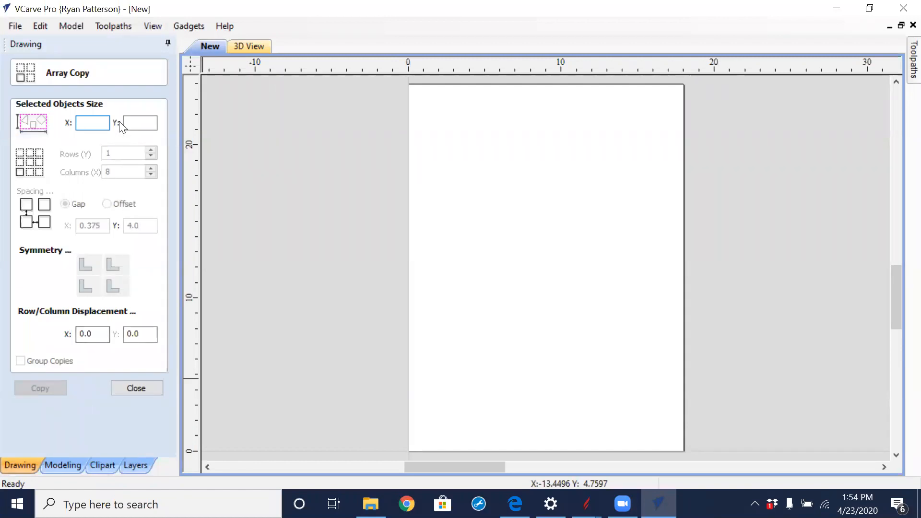